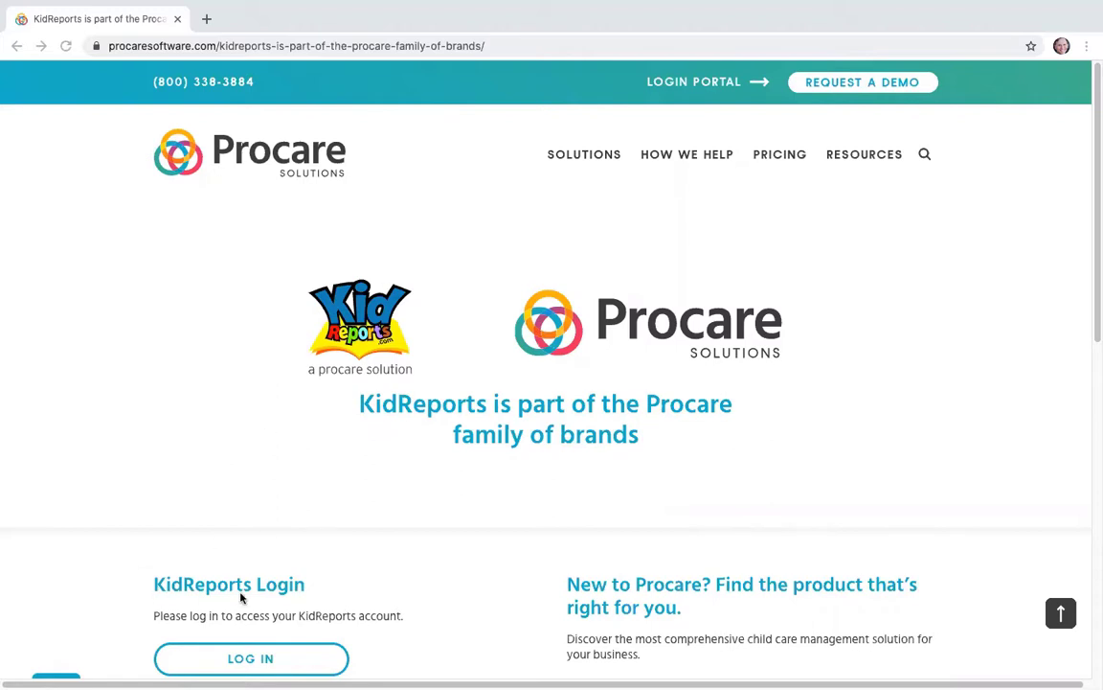
Log in to the admin portal with the autofilled saved username and the account password
{"action": "left_click", "coordinate": [271, 661]}
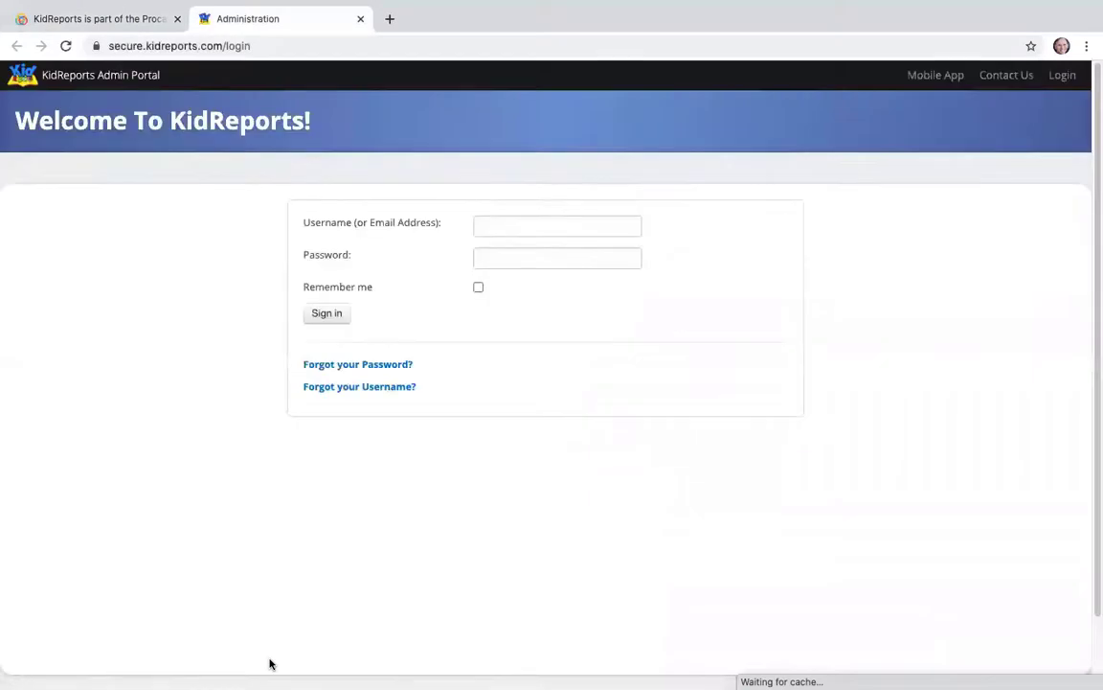
{"action": "left_click", "coordinate": [571, 225]}
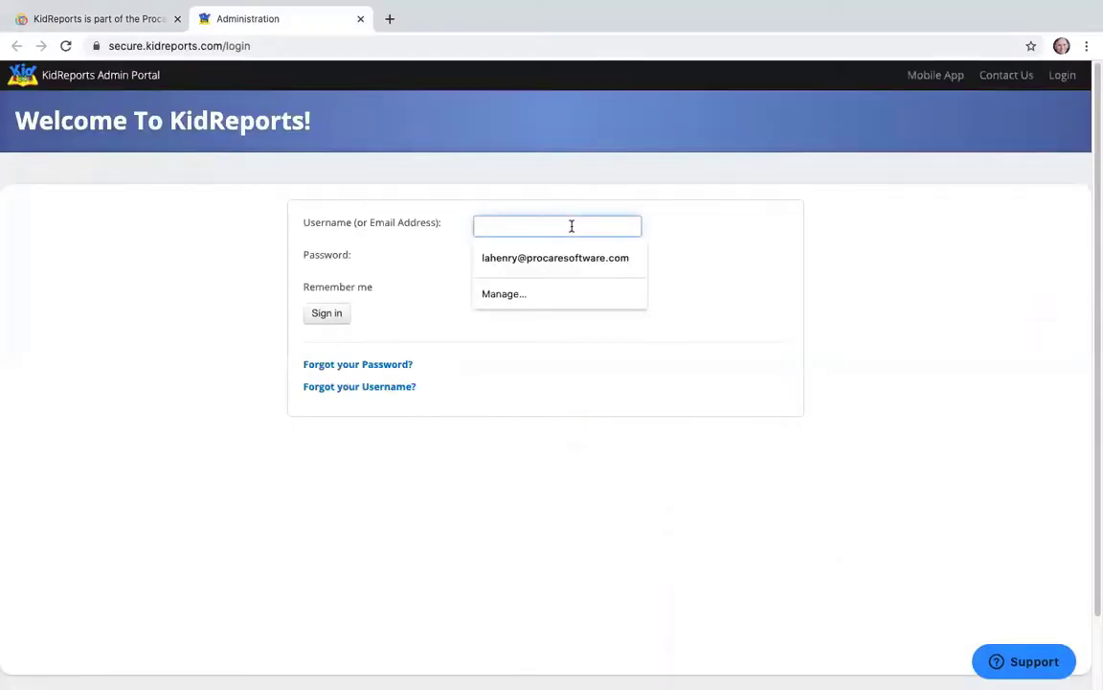
{"action": "left_click", "coordinate": [579, 251]}
{"action": "left_click", "coordinate": [555, 255]}
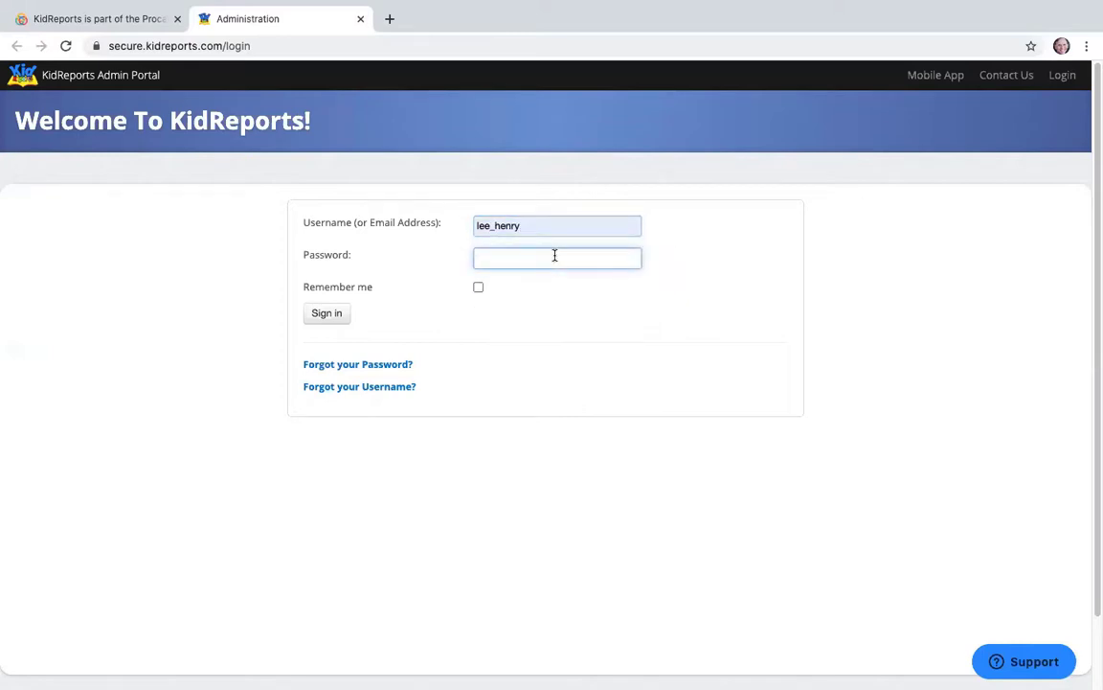
{"action": "type", "text": "*********"}
{"action": "left_click", "coordinate": [327, 314]}
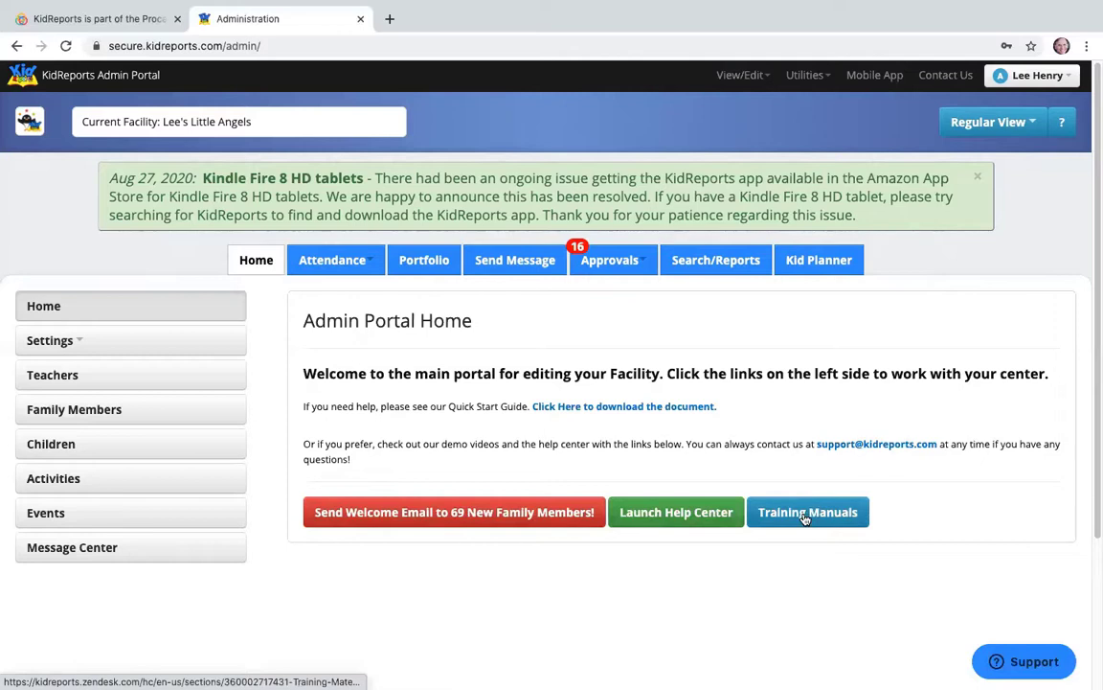
Open the Help Center's 'Training Videos - Director and Teacher' article under Training Materials, then return to Administration
{"action": "left_click", "coordinate": [655, 516]}
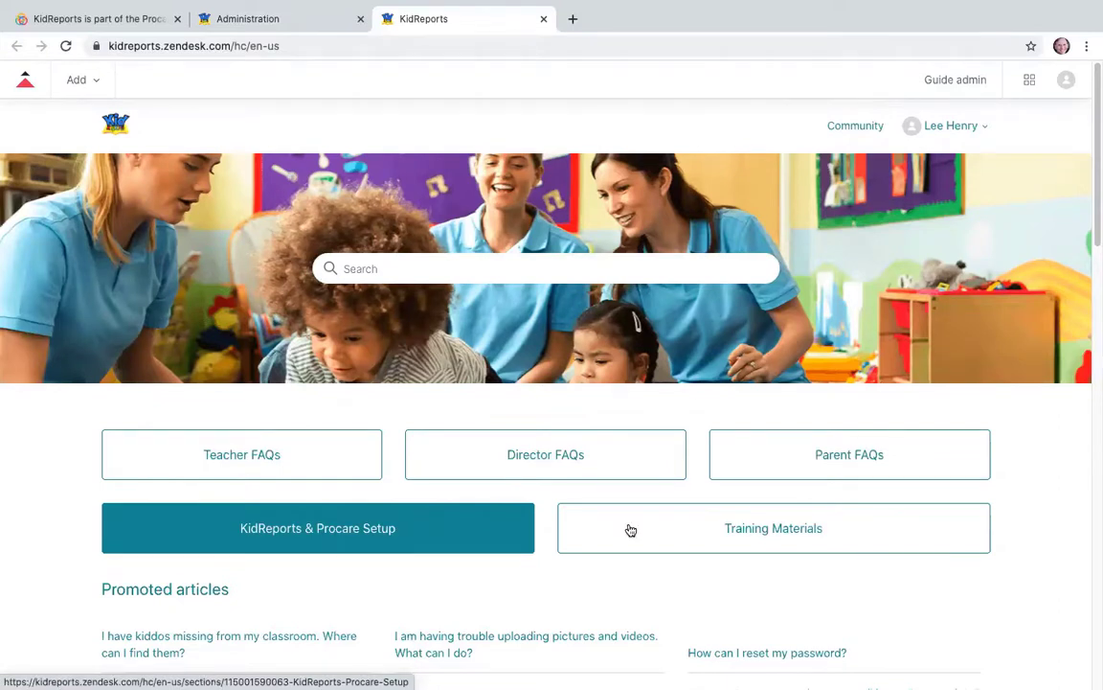
{"action": "left_click", "coordinate": [851, 529]}
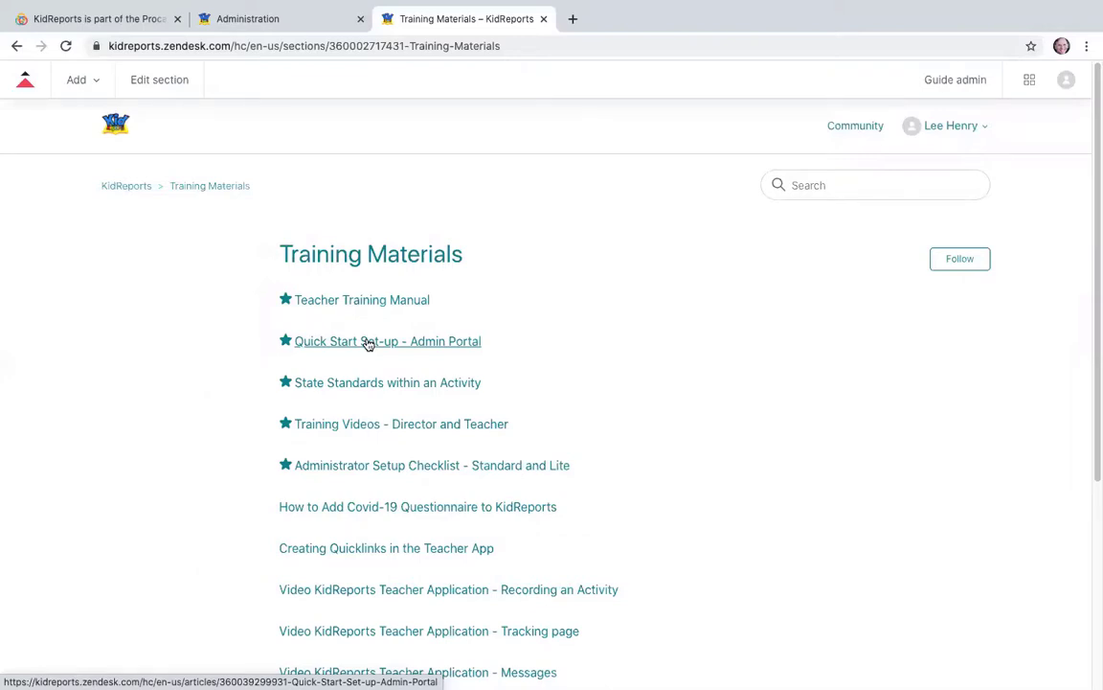
{"action": "left_click", "coordinate": [409, 427]}
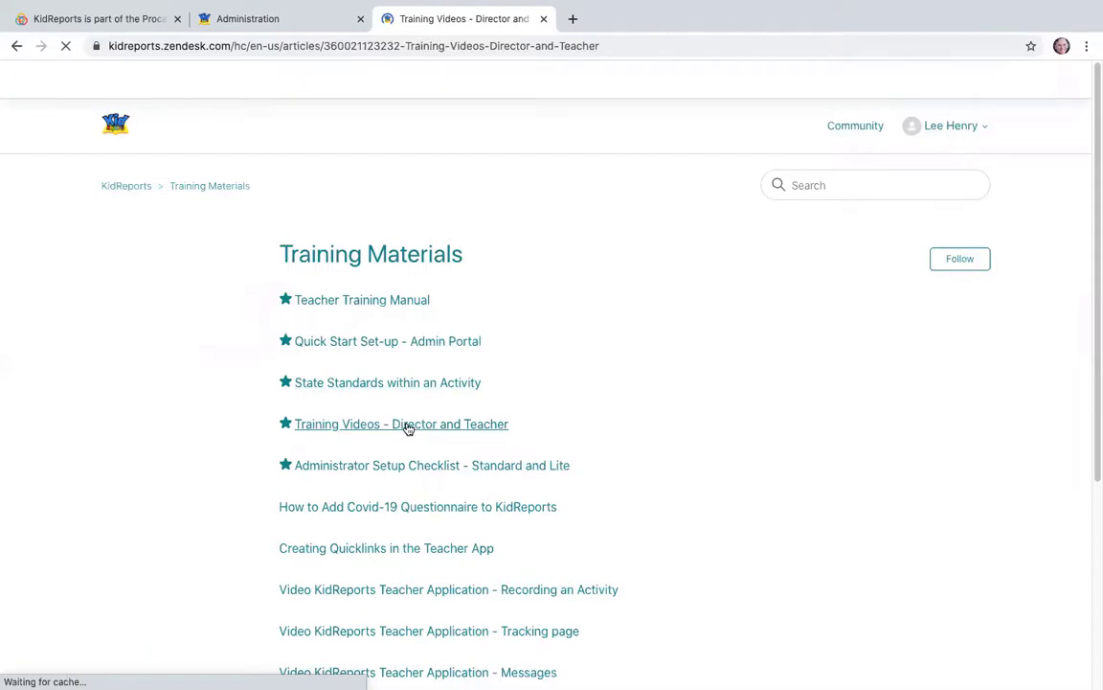
{"action": "scroll", "coordinate": [987, 400], "scroll_direction": "down", "scroll_amount": 4}
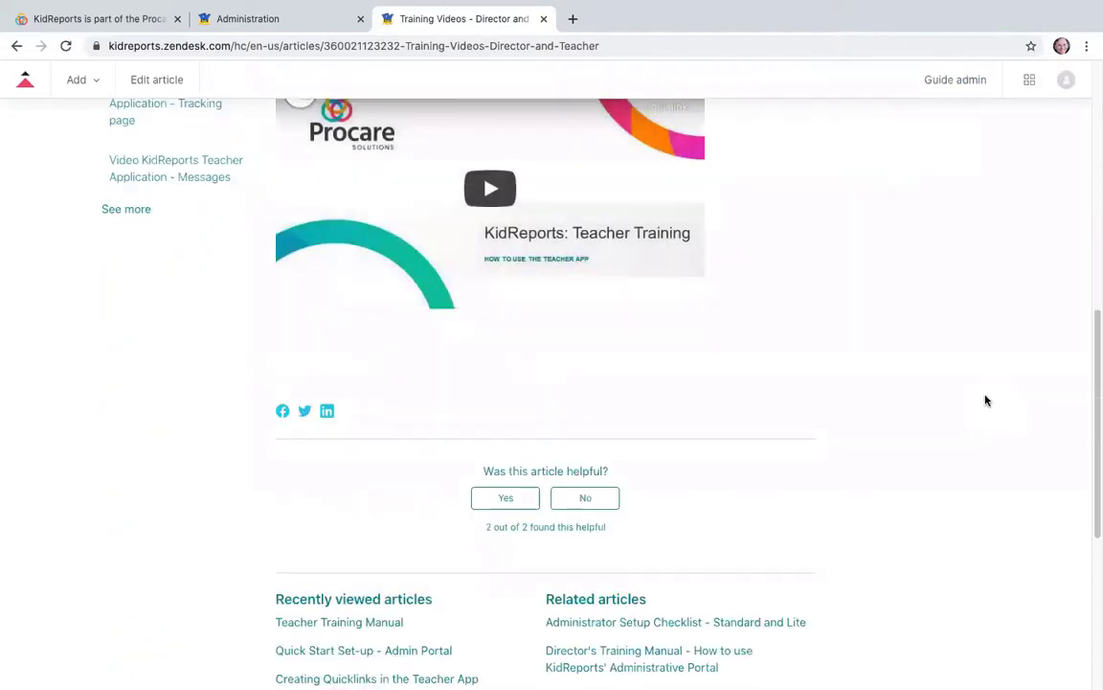
{"action": "scroll", "coordinate": [982, 388], "scroll_direction": "up", "scroll_amount": 1}
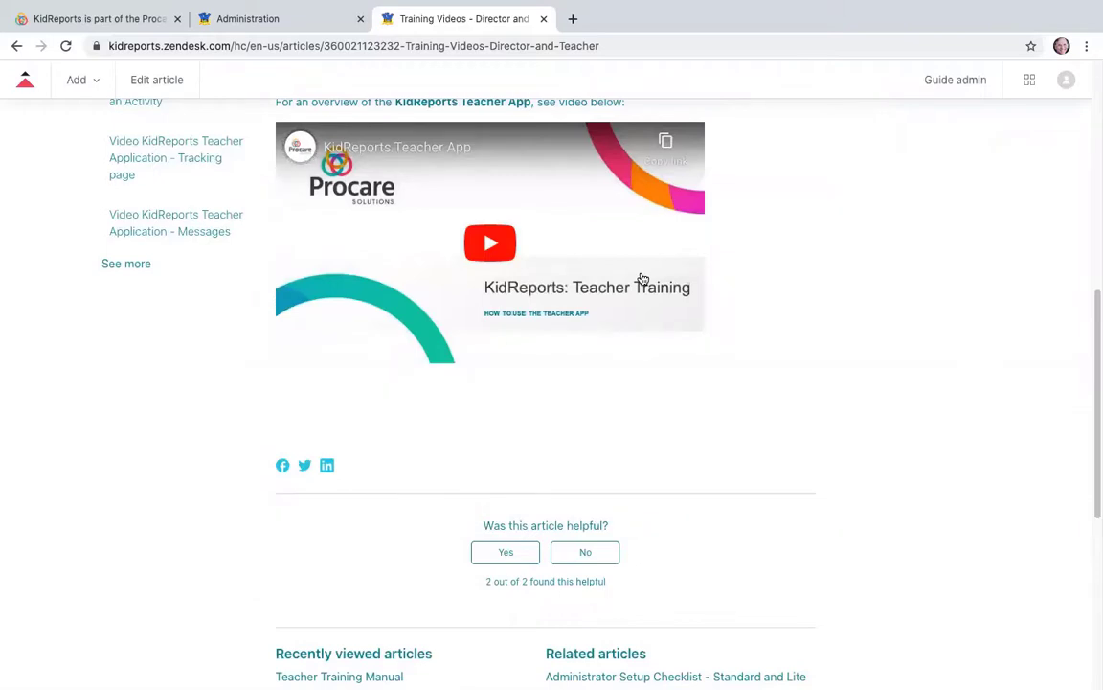
{"action": "left_click", "coordinate": [294, 21]}
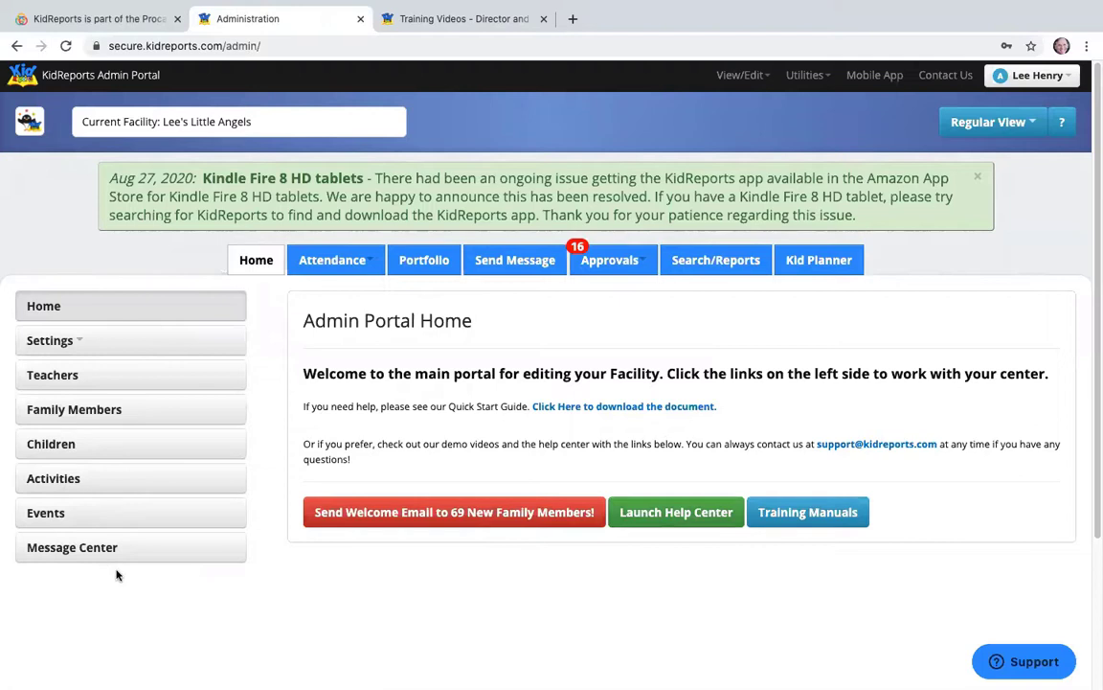
Open Settings > Facility to edit Lee's Little Angels and scroll through its fields
{"action": "left_click", "coordinate": [76, 350]}
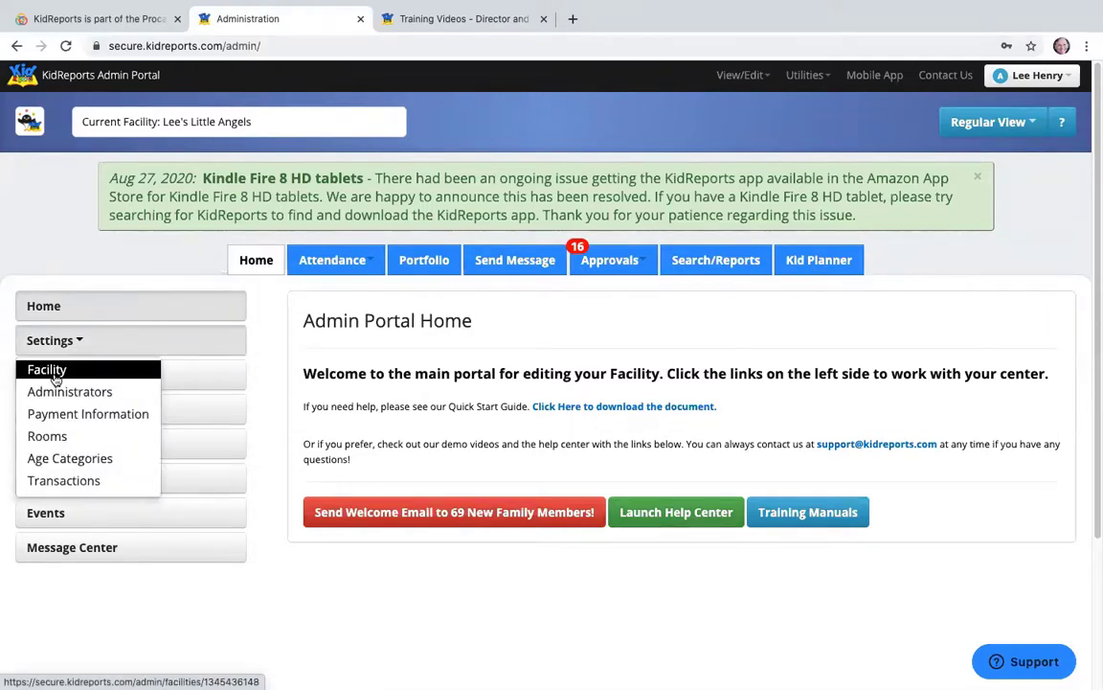
{"action": "left_click", "coordinate": [50, 372]}
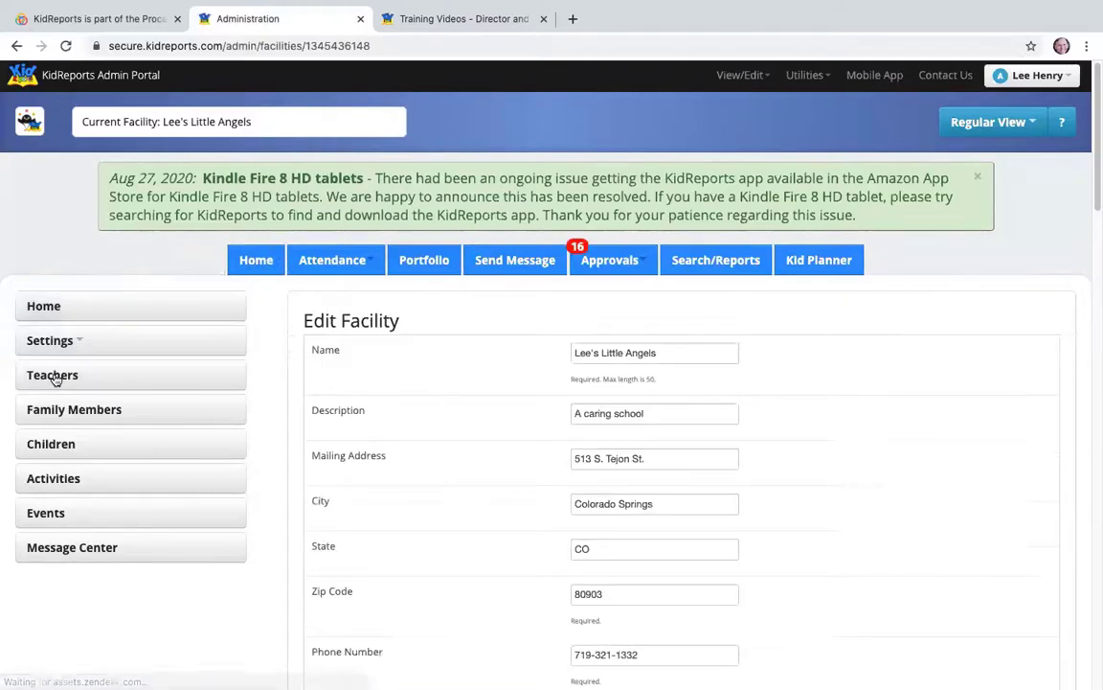
{"action": "scroll", "coordinate": [845, 345], "scroll_direction": "down", "scroll_amount": 1}
{"action": "scroll", "coordinate": [846, 345], "scroll_direction": "down", "scroll_amount": 1}
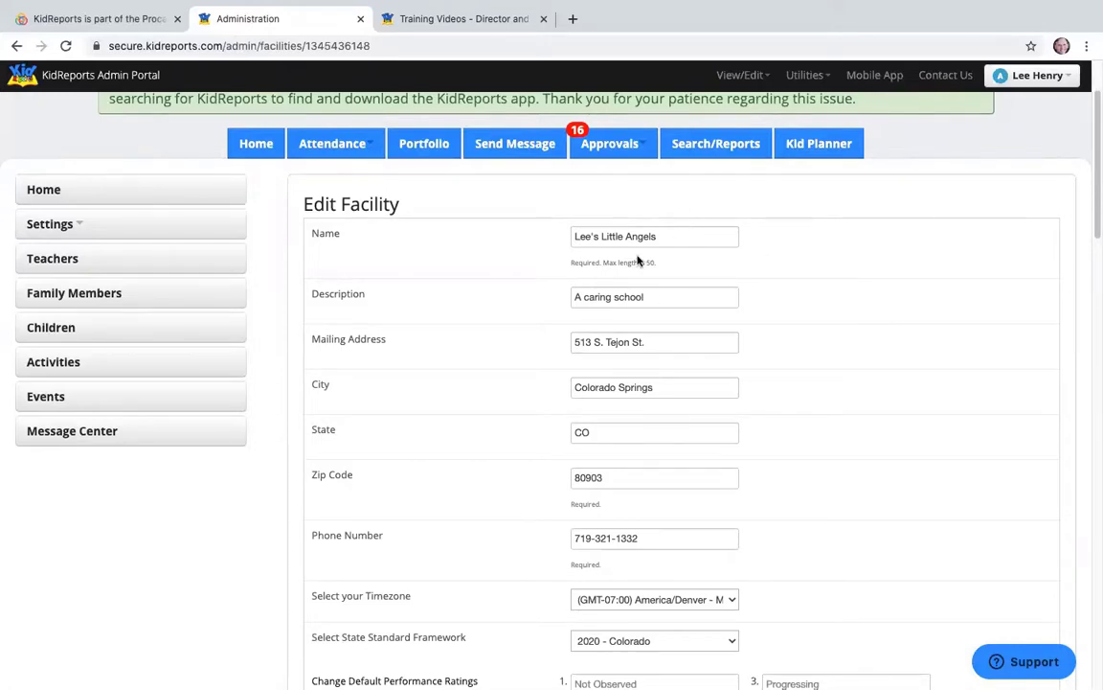
{"action": "scroll", "coordinate": [837, 306], "scroll_direction": "down", "scroll_amount": 5}
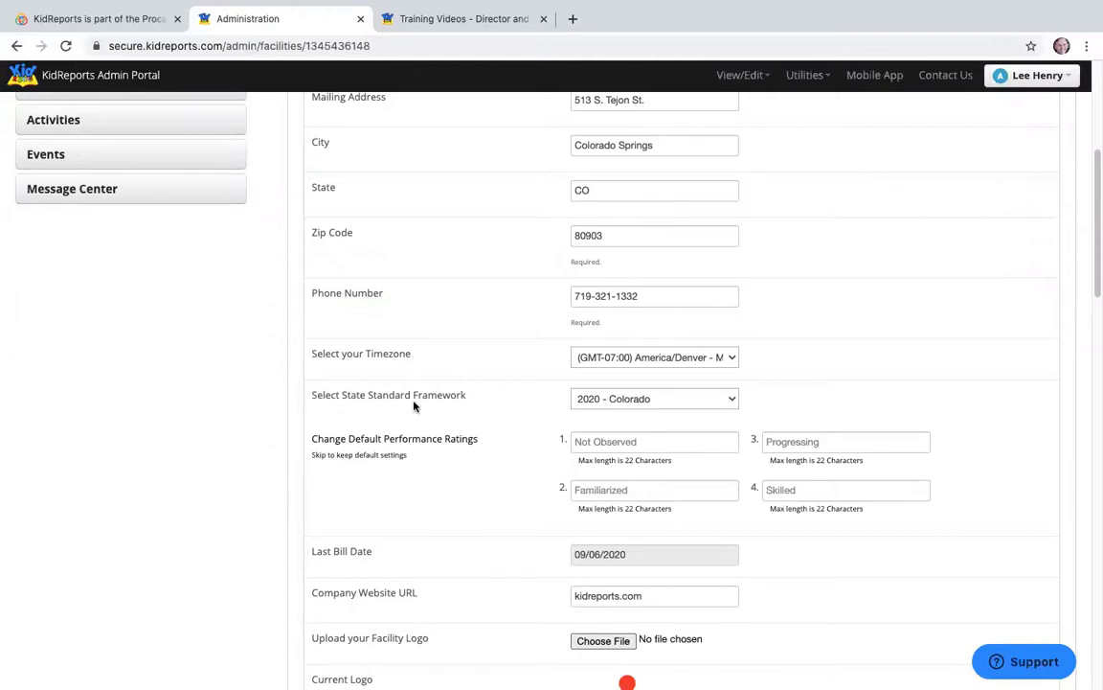
{"action": "left_click", "coordinate": [730, 401]}
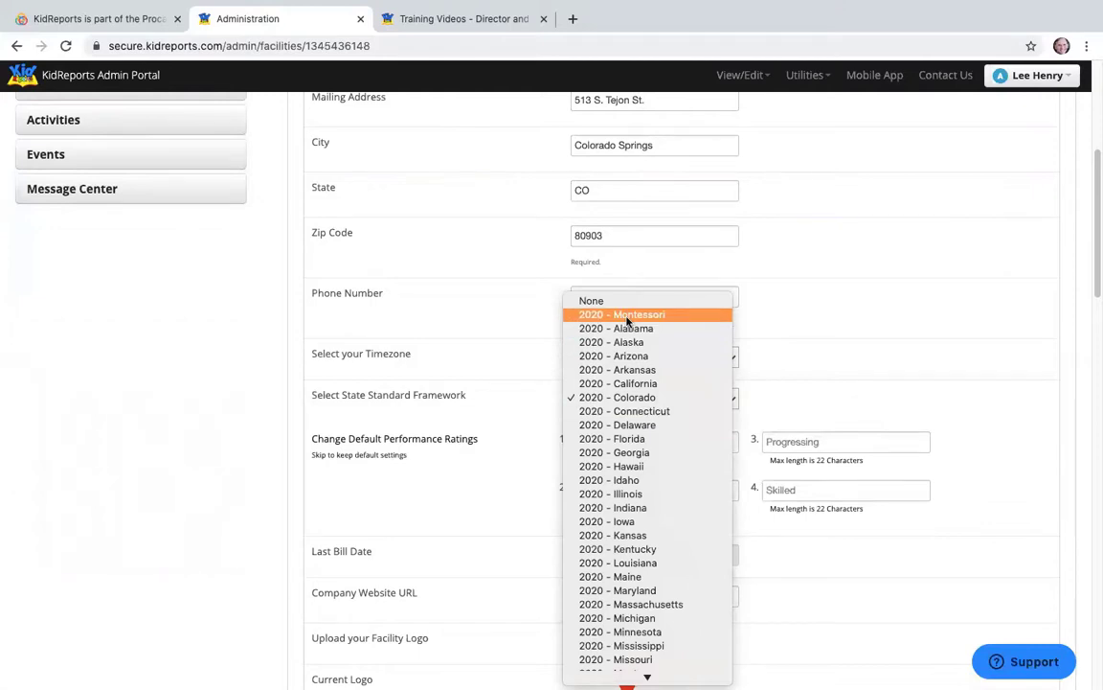
{"action": "left_click", "coordinate": [857, 314]}
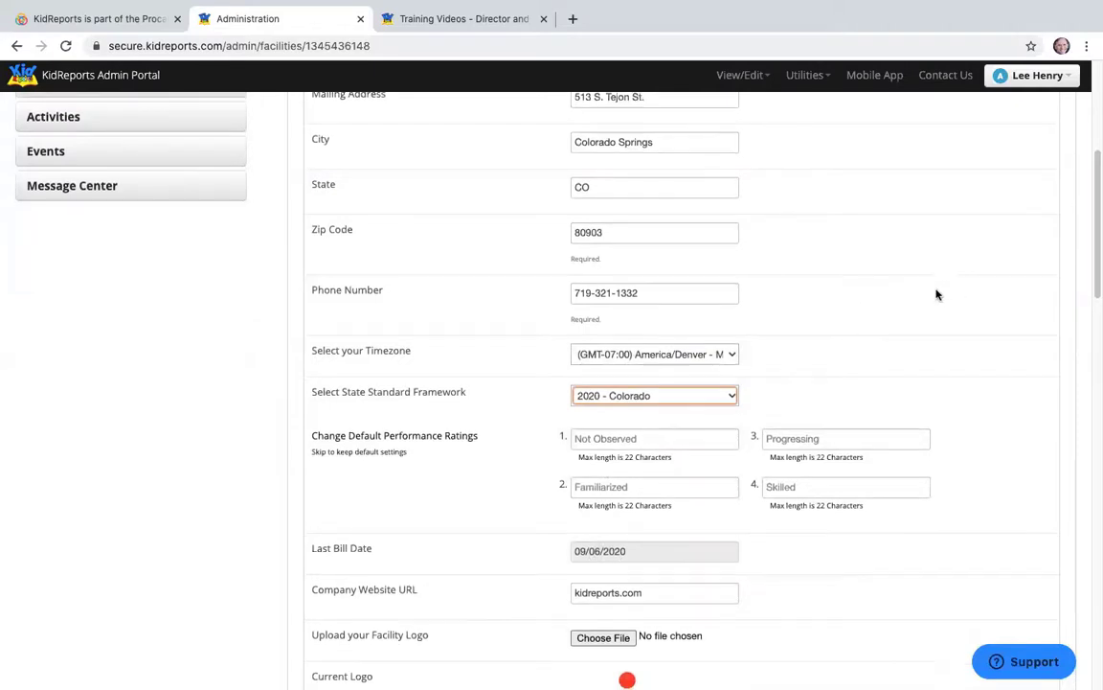
{"action": "scroll", "coordinate": [937, 295], "scroll_direction": "down", "scroll_amount": 3}
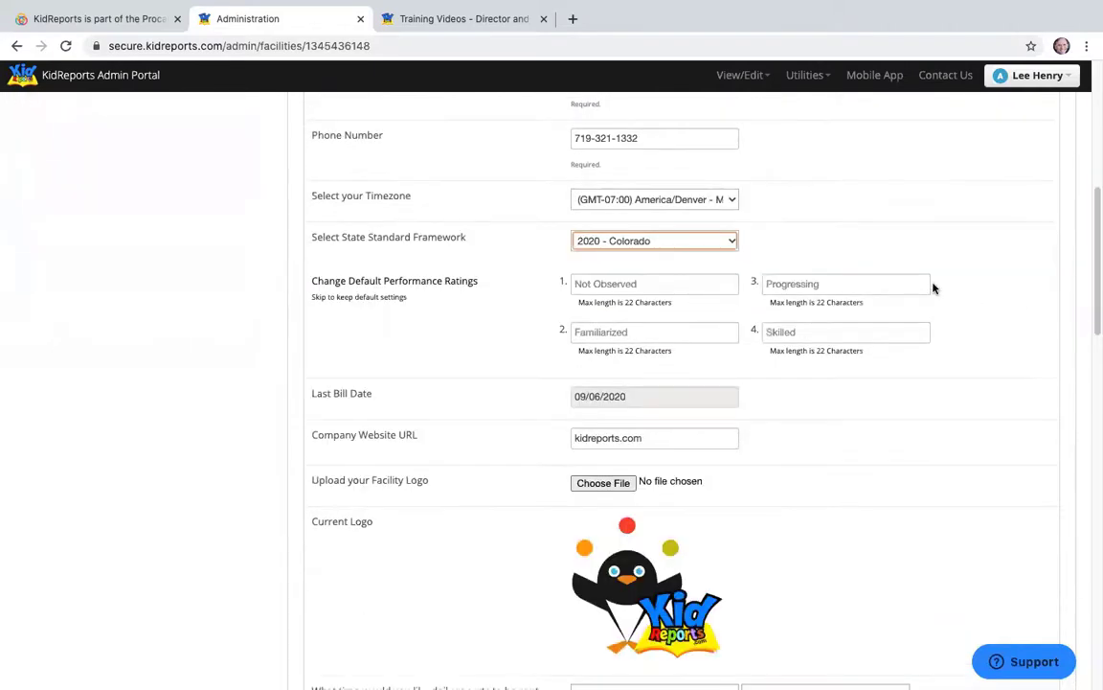
{"action": "scroll", "coordinate": [933, 288], "scroll_direction": "down", "scroll_amount": 3}
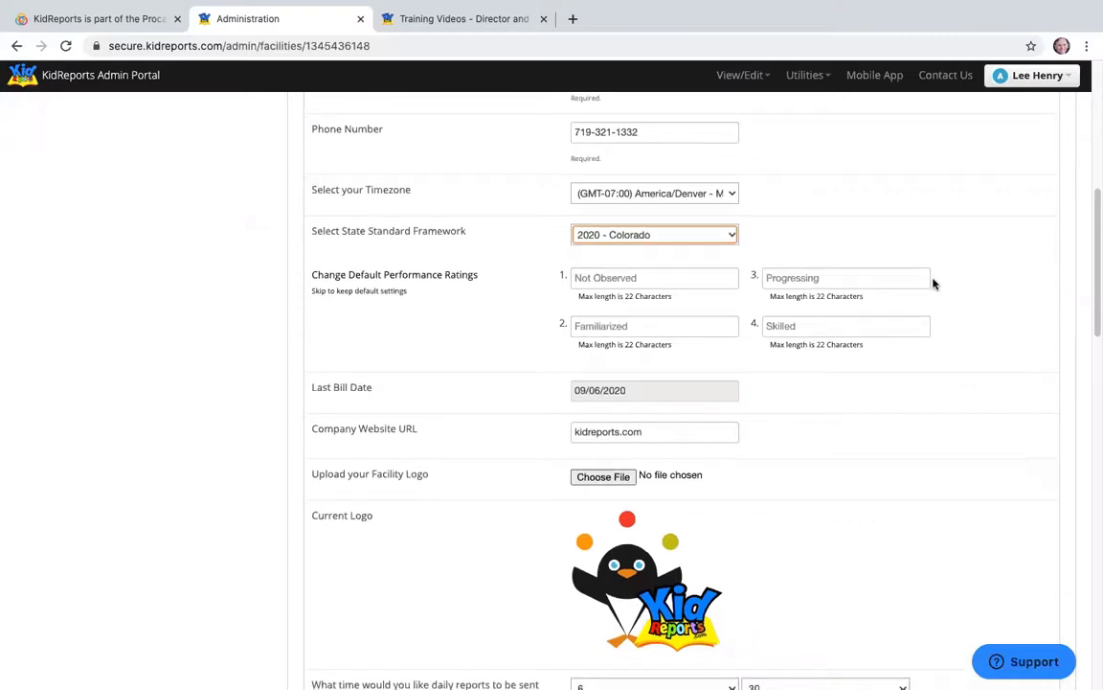
{"action": "scroll", "coordinate": [934, 283], "scroll_direction": "down", "scroll_amount": 4}
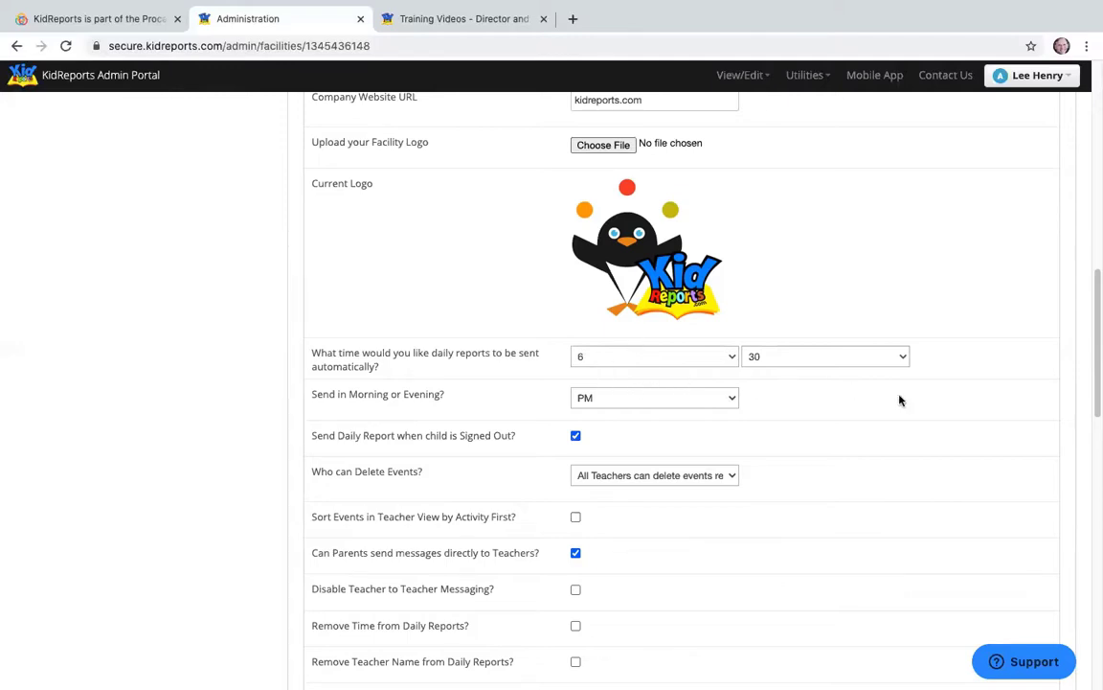
{"action": "scroll", "coordinate": [900, 400], "scroll_direction": "down", "scroll_amount": 2}
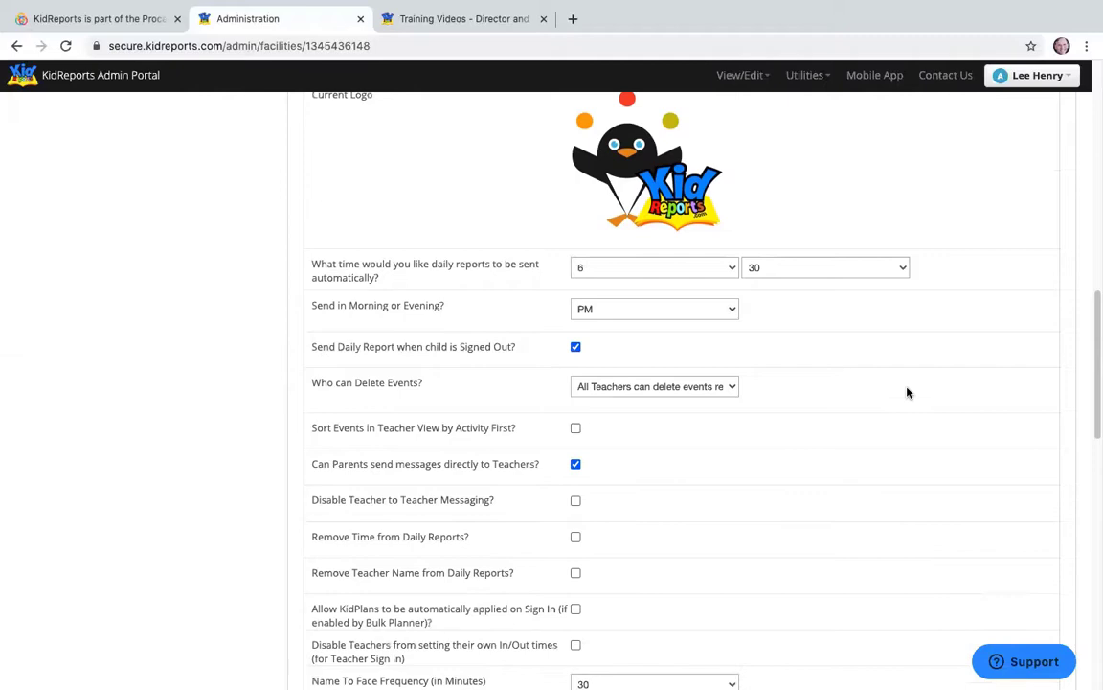
{"action": "left_click", "coordinate": [709, 385]}
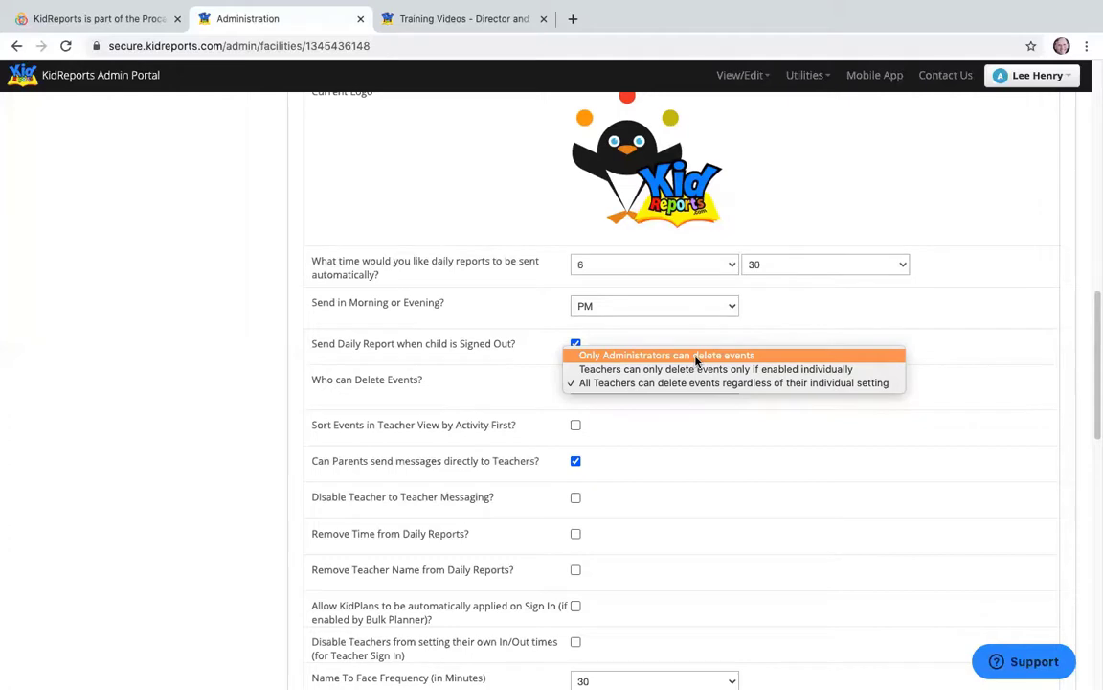
{"action": "left_click", "coordinate": [901, 502]}
{"action": "scroll", "coordinate": [902, 503], "scroll_direction": "down", "scroll_amount": 3}
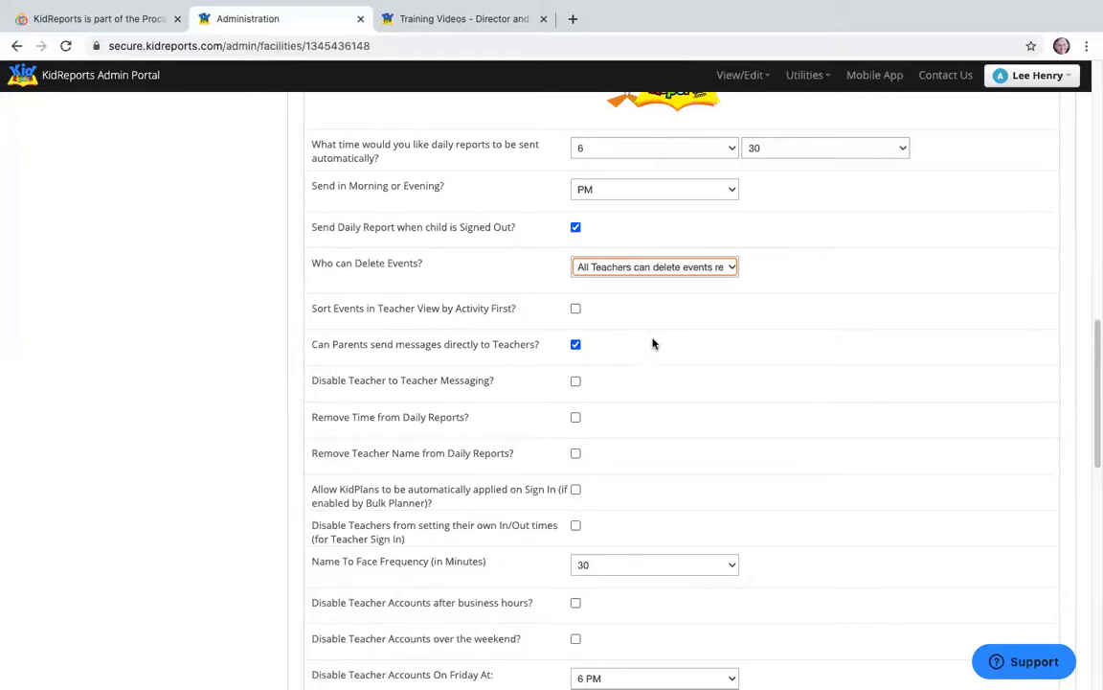
{"action": "scroll", "coordinate": [871, 366], "scroll_direction": "down", "scroll_amount": 1}
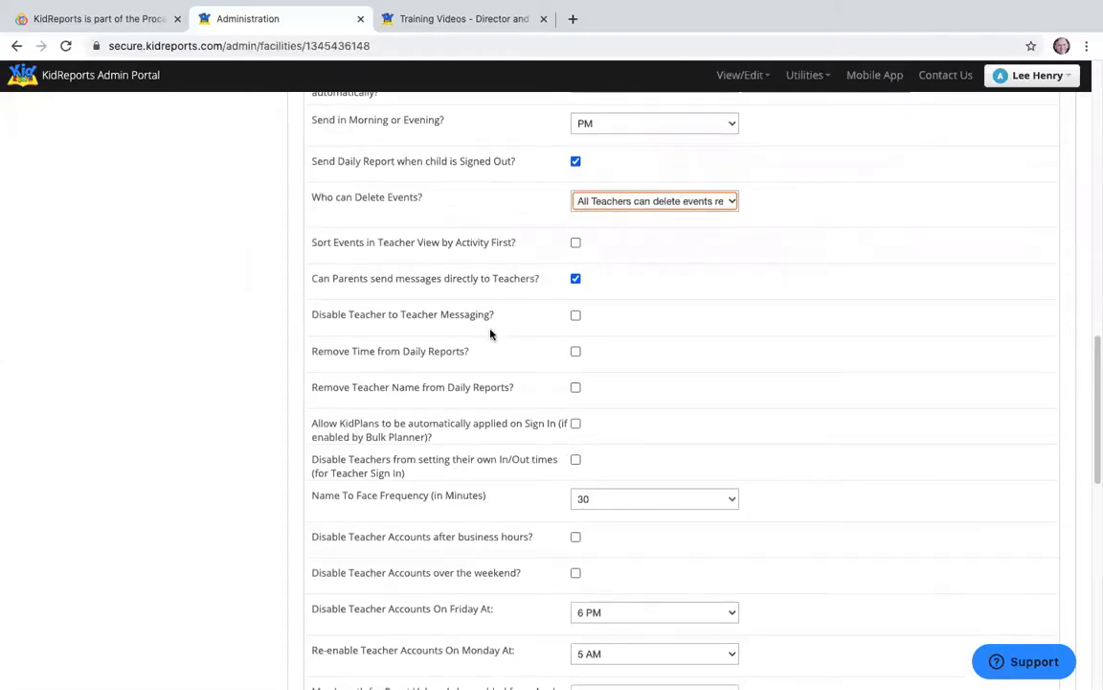
Scroll down to Name To Face Frequency and open its minute choices, currently 30
{"action": "scroll", "coordinate": [1009, 363], "scroll_direction": "down", "scroll_amount": 1}
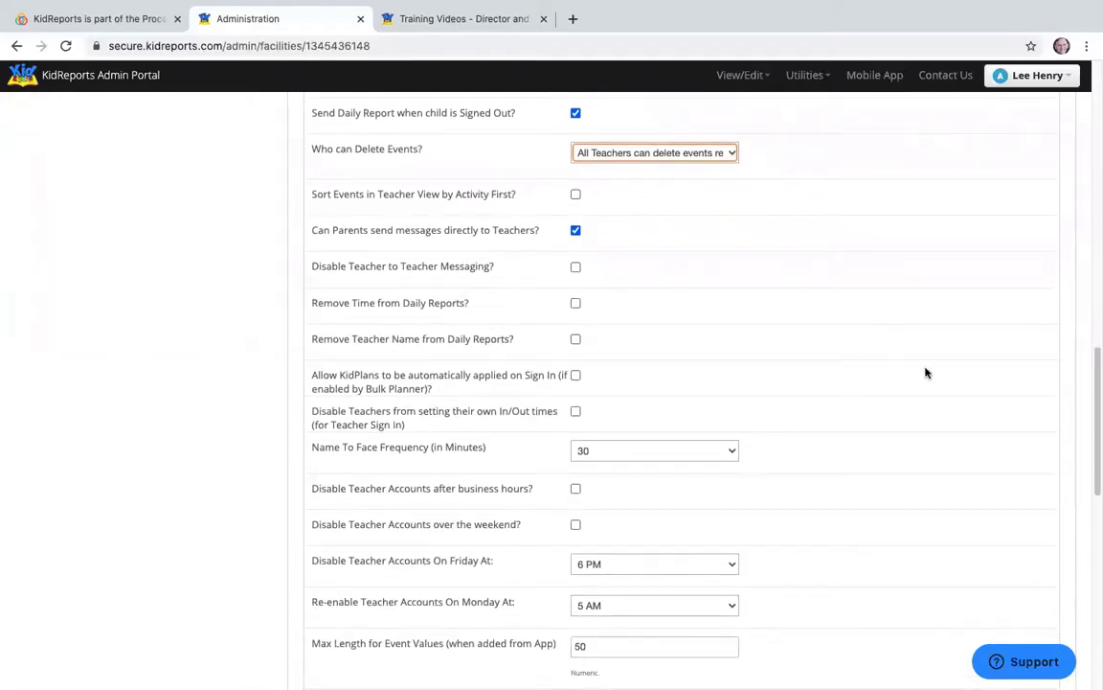
{"action": "scroll", "coordinate": [944, 372], "scroll_direction": "down", "scroll_amount": 2}
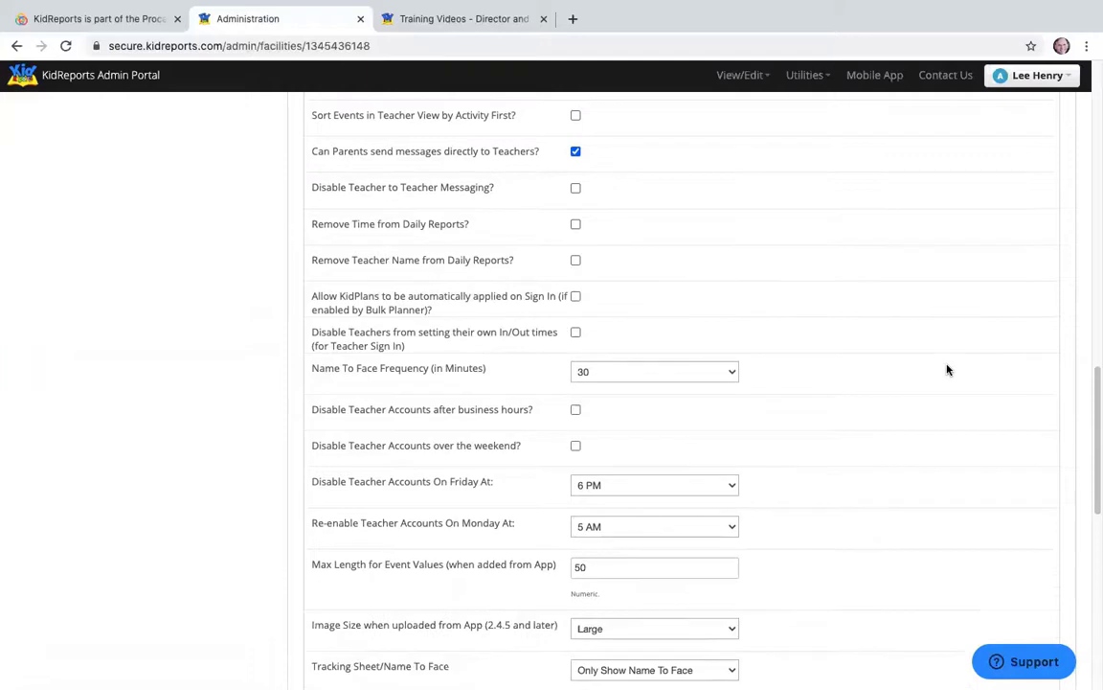
{"action": "scroll", "coordinate": [947, 370], "scroll_direction": "down", "scroll_amount": 2}
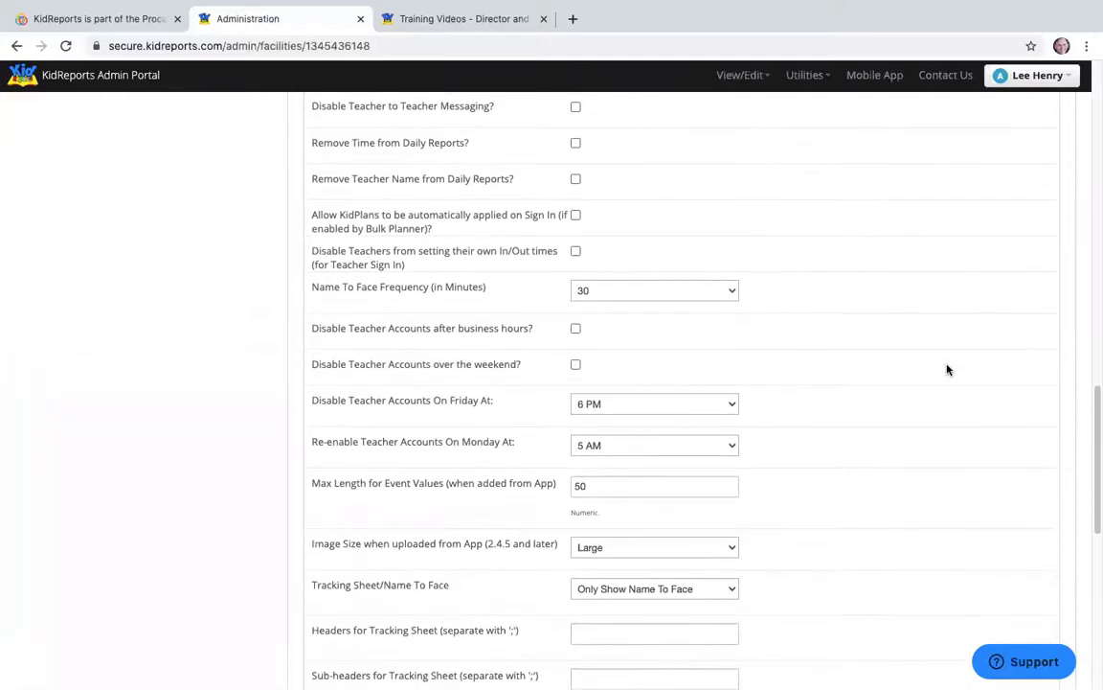
{"action": "left_click", "coordinate": [730, 295]}
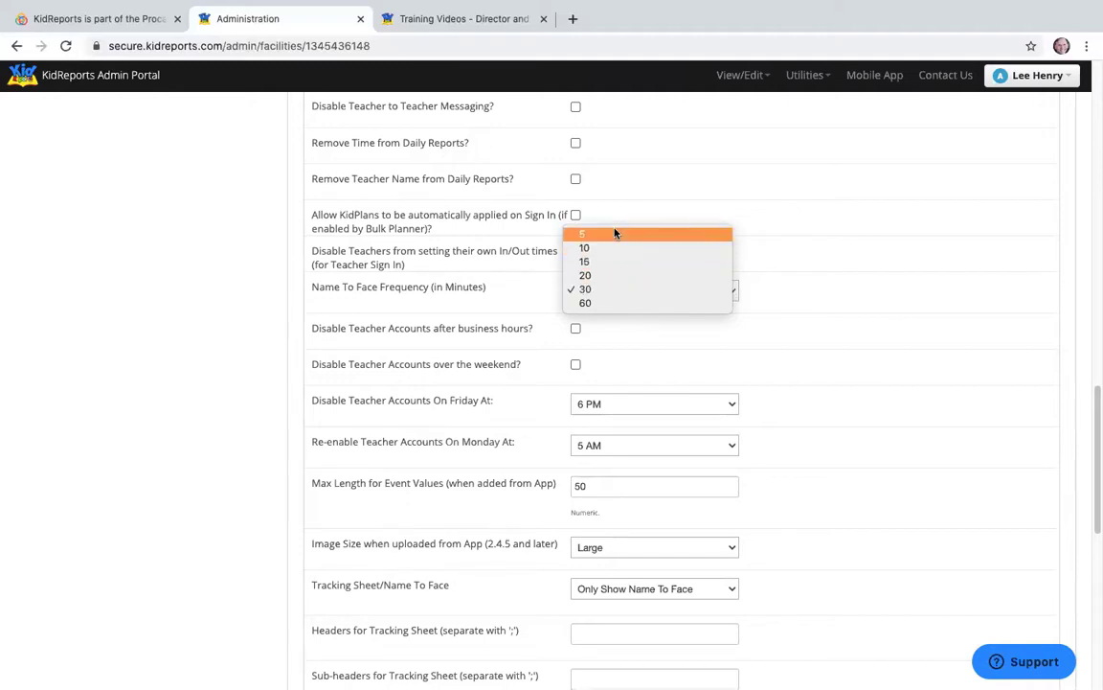
Keep Name To Face at 30 and disable teacher accounts after hours and weekends, Friday 6 PM to Monday 5 AM
{"action": "left_click", "coordinate": [606, 291]}
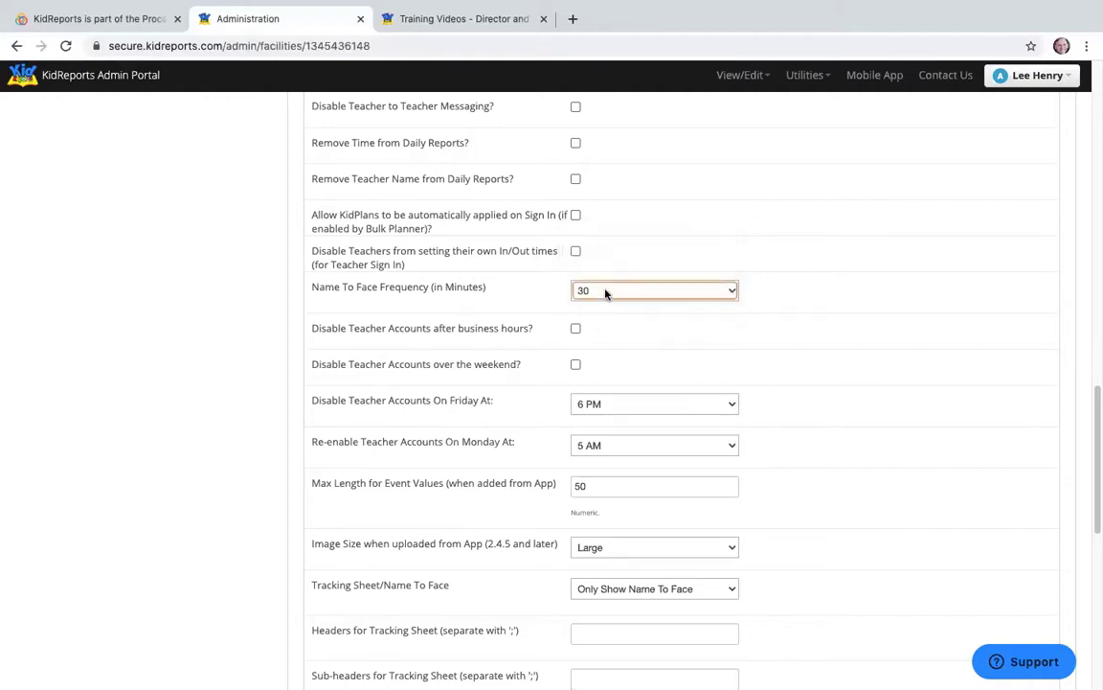
{"action": "scroll", "coordinate": [859, 298], "scroll_direction": "down", "scroll_amount": 2}
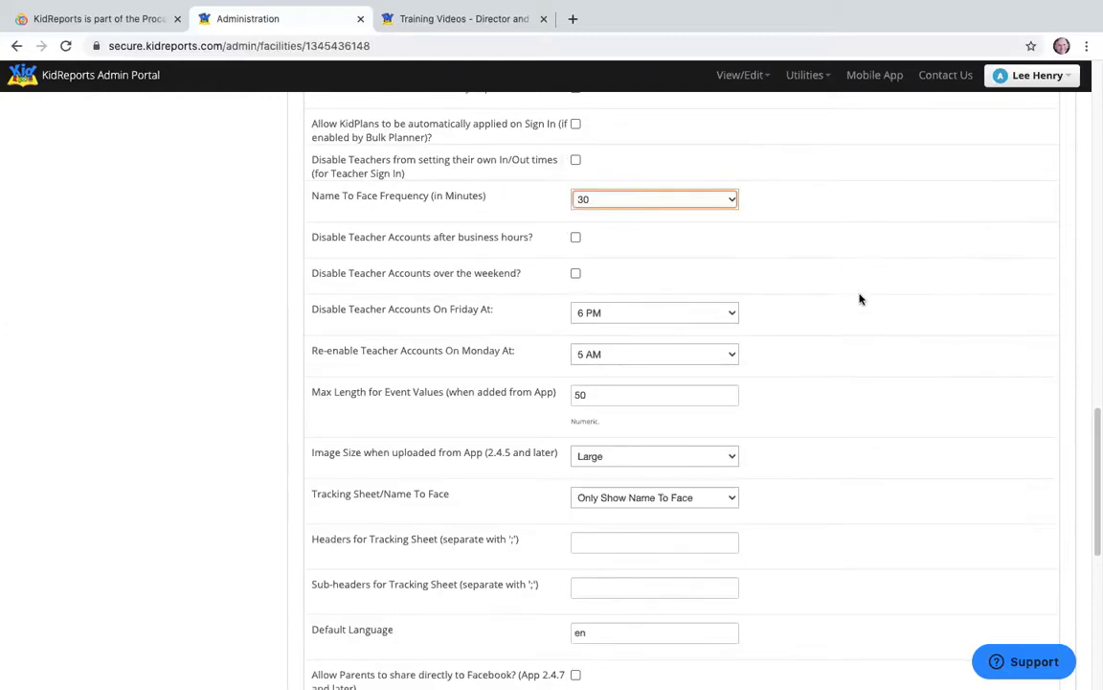
{"action": "left_click", "coordinate": [576, 239]}
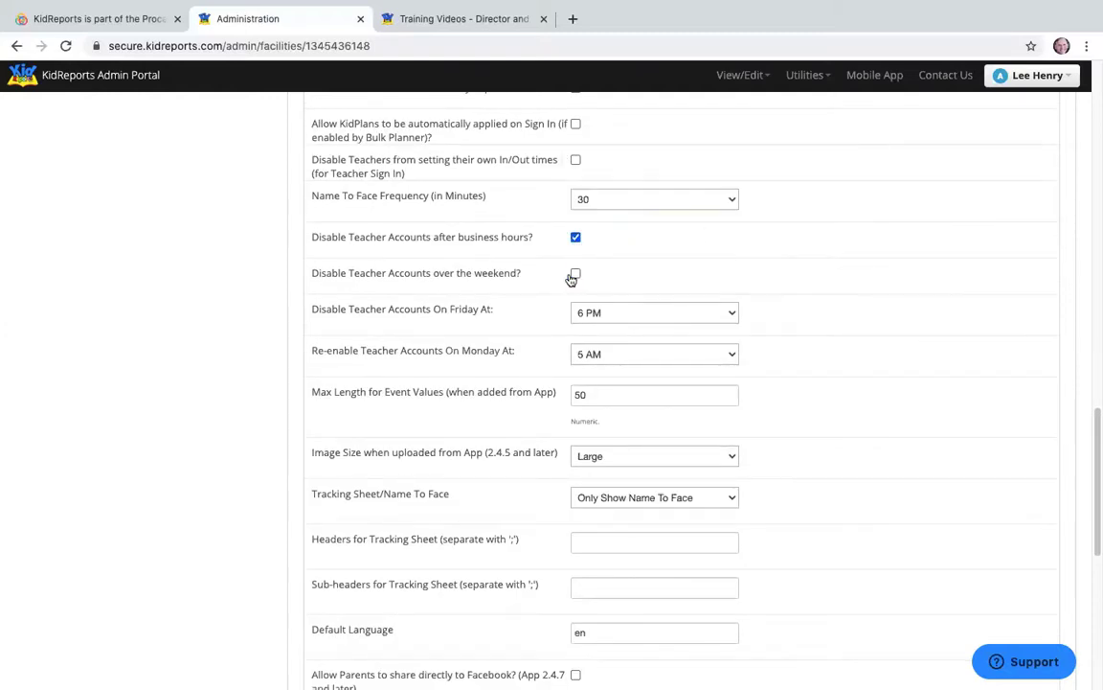
{"action": "left_click", "coordinate": [576, 275]}
{"action": "left_click", "coordinate": [675, 313]}
{"action": "left_click", "coordinate": [669, 314]}
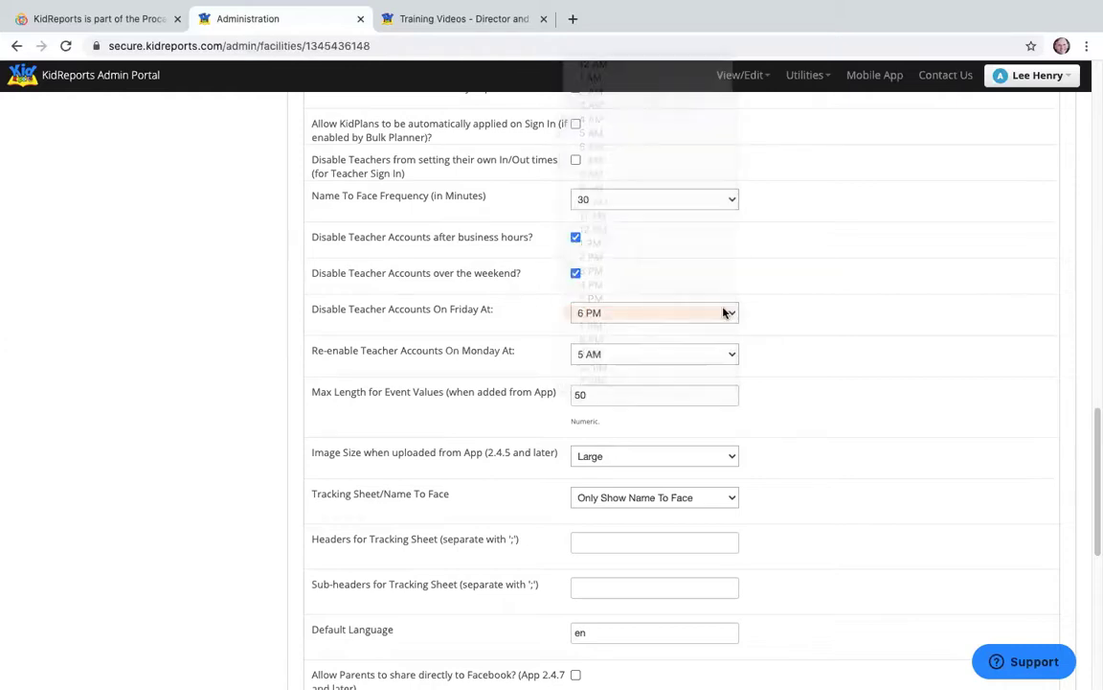
{"action": "left_click", "coordinate": [640, 362]}
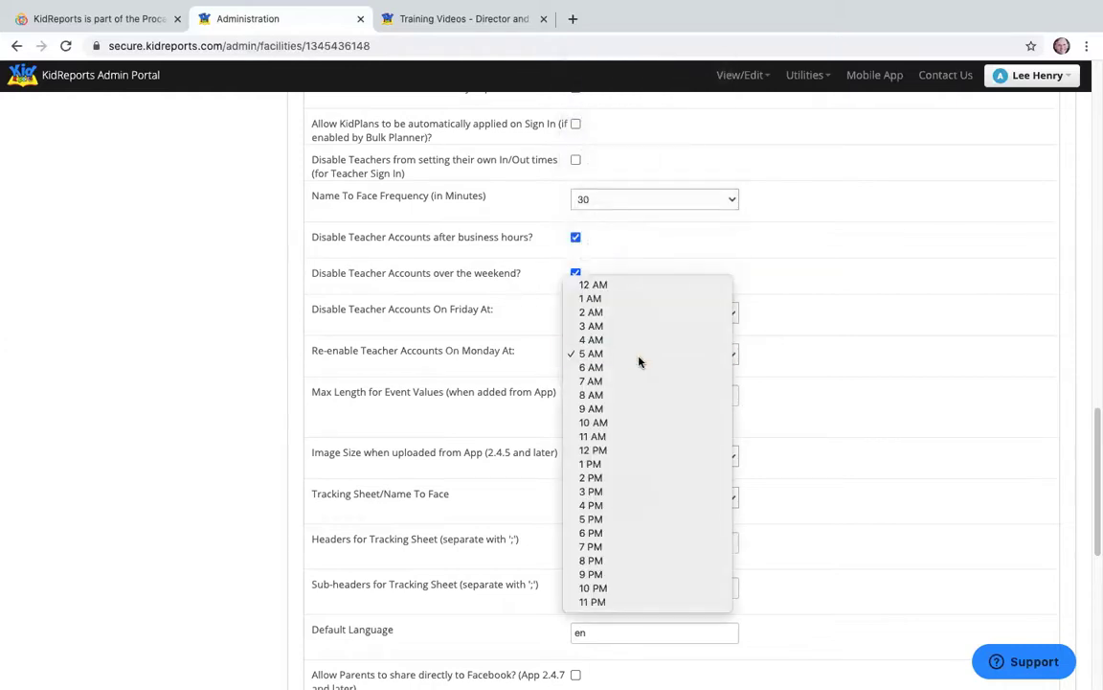
{"action": "left_click", "coordinate": [639, 361]}
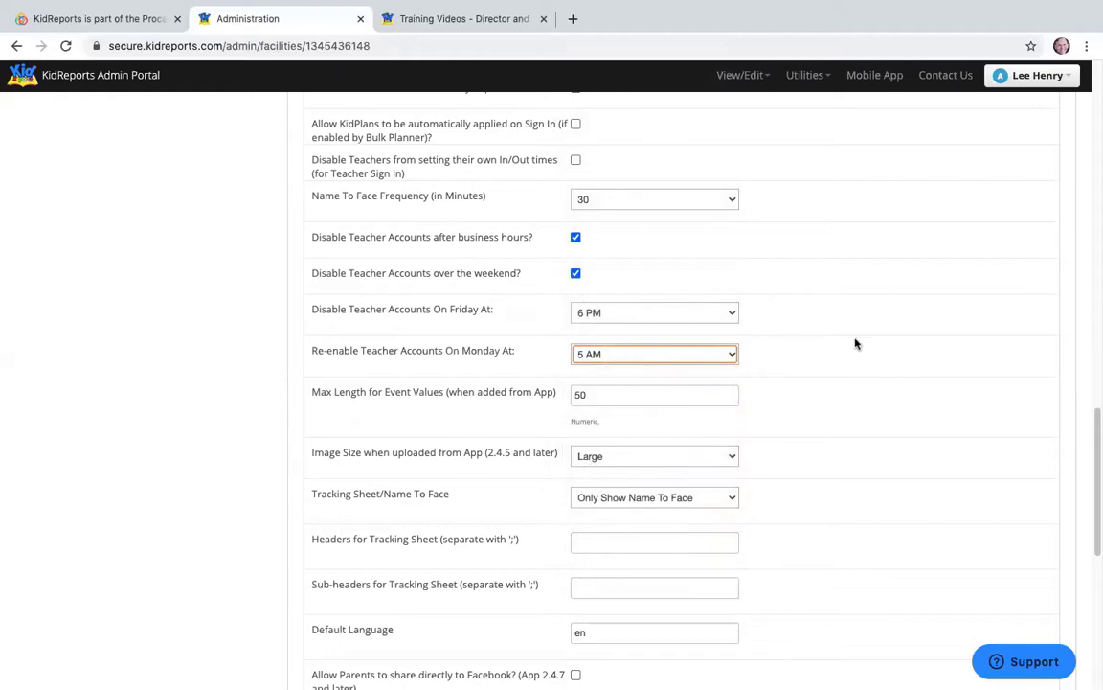
{"action": "scroll", "coordinate": [864, 341], "scroll_direction": "down", "scroll_amount": 5}
{"action": "scroll", "coordinate": [868, 341], "scroll_direction": "down", "scroll_amount": 2}
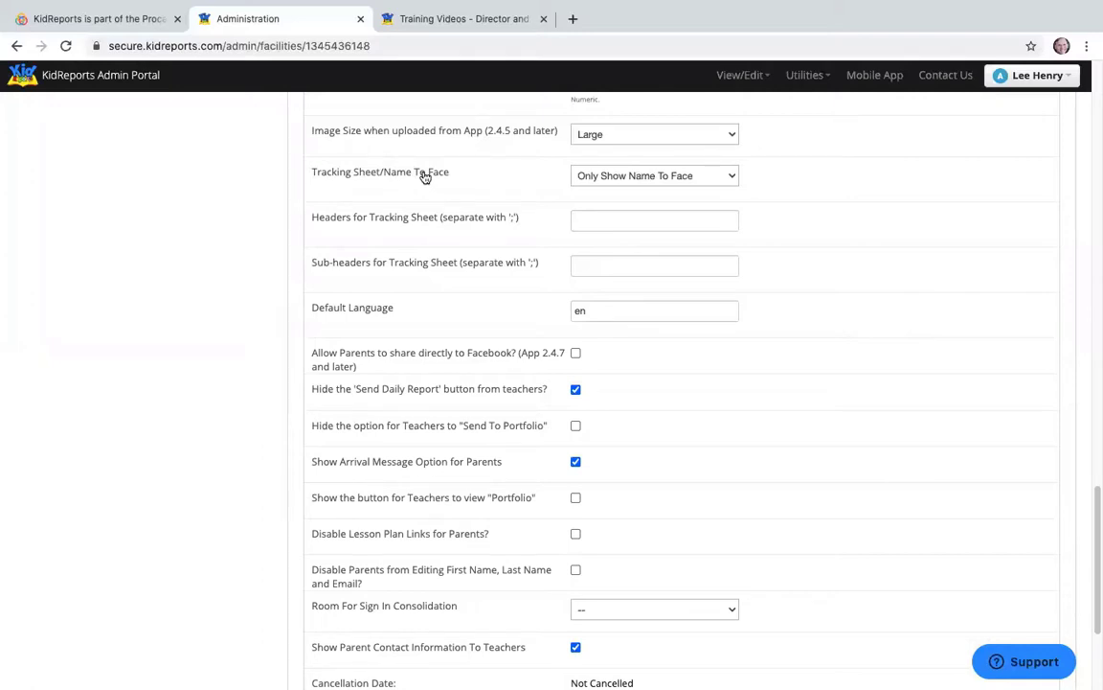
Set header 'SIDS Safe Sleep Tracker', sub-headers 'Tummy;Side;Back', and show Name to Face and Tracking Sheet
{"action": "left_click", "coordinate": [705, 176]}
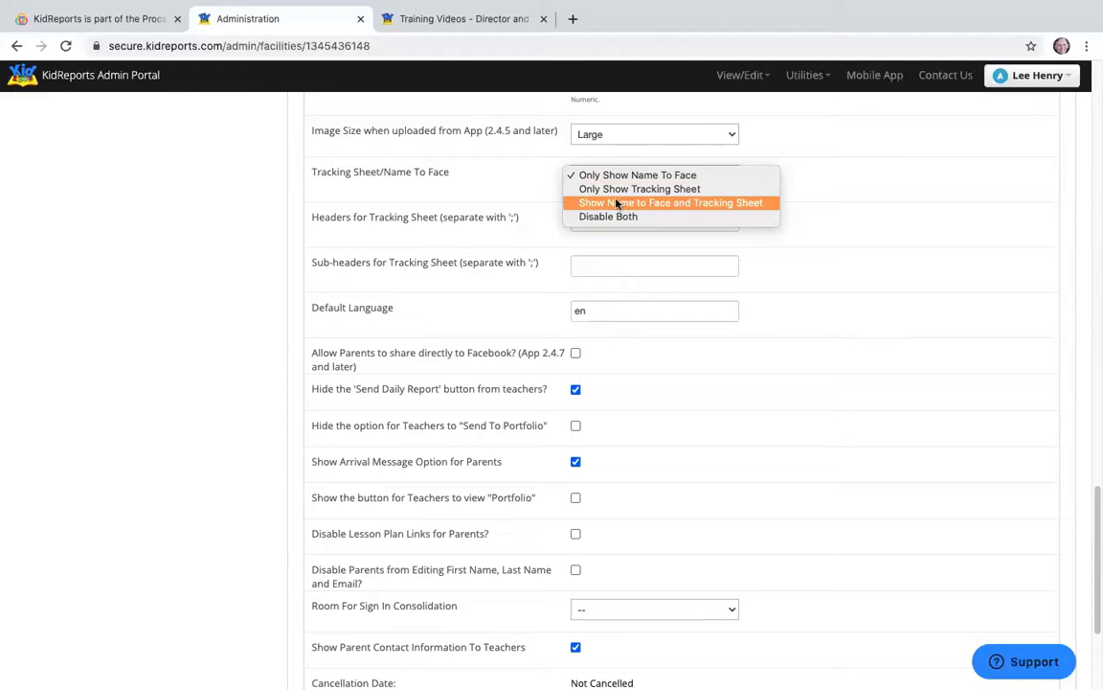
{"action": "left_click", "coordinate": [918, 235]}
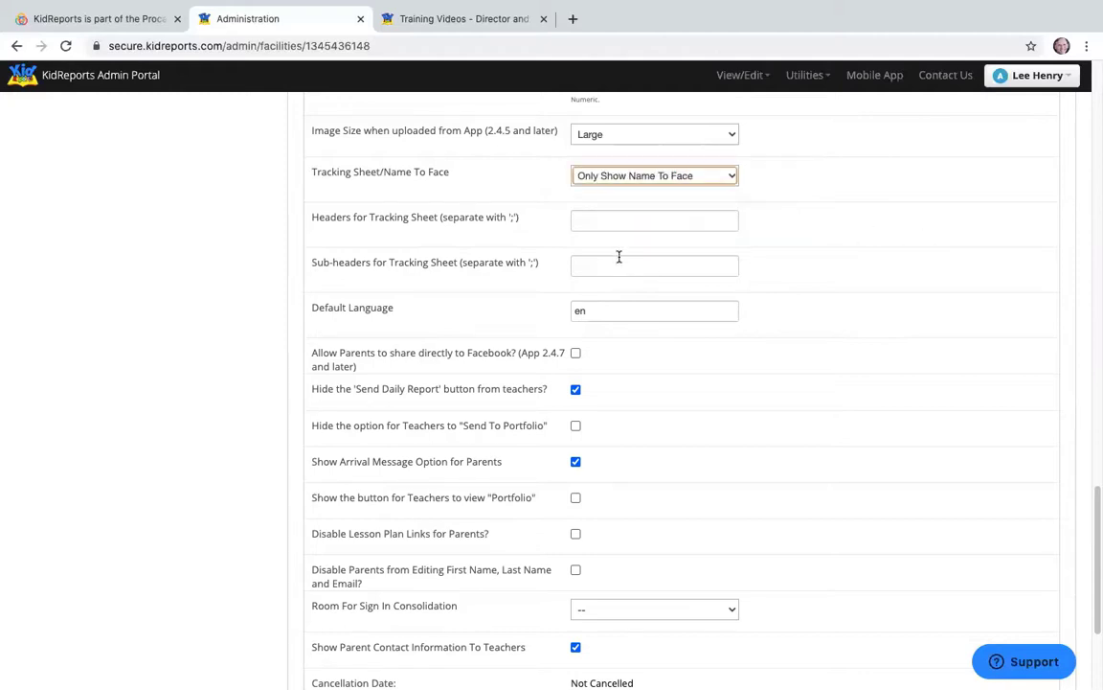
{"action": "left_click", "coordinate": [650, 219]}
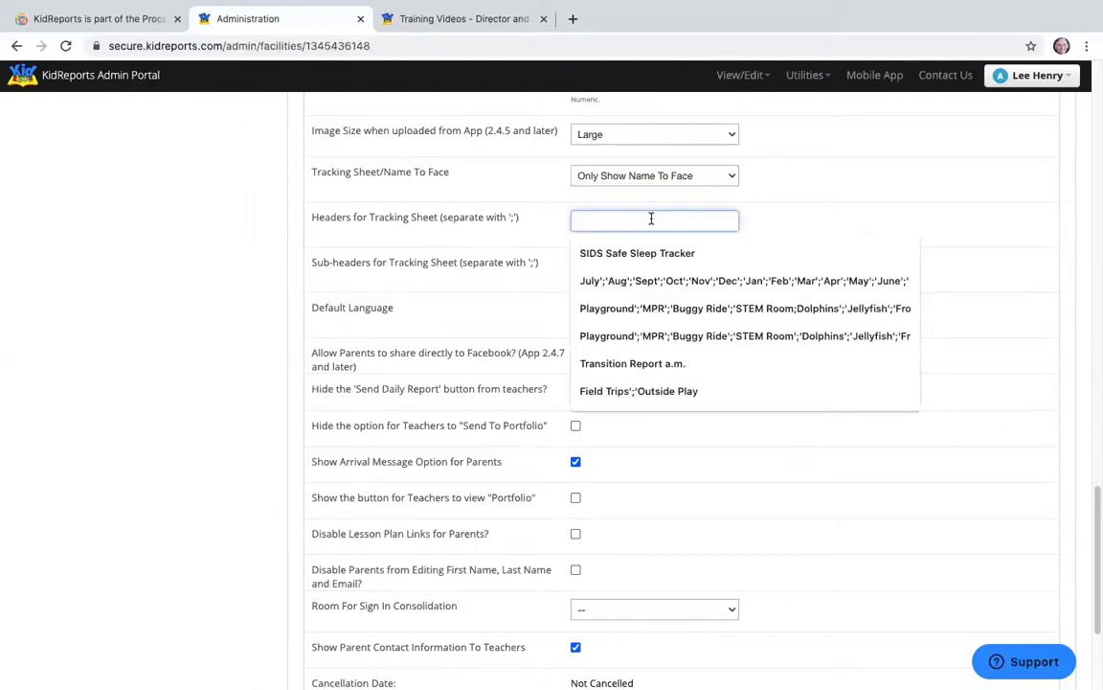
{"action": "left_click", "coordinate": [662, 252]}
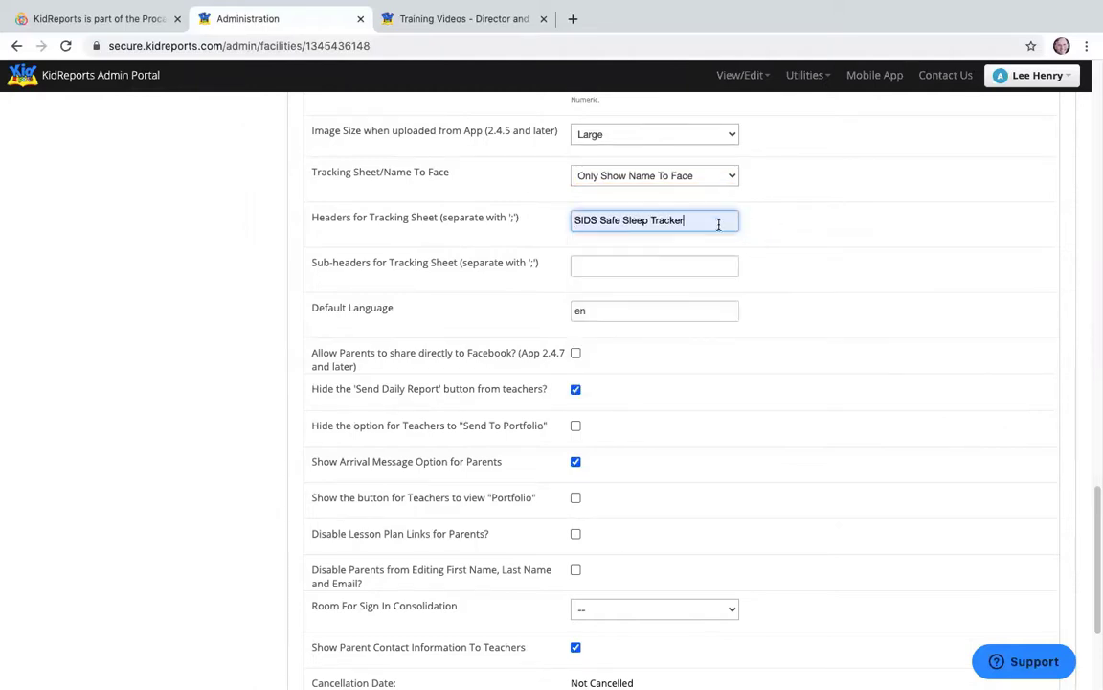
{"action": "left_click", "coordinate": [716, 267]}
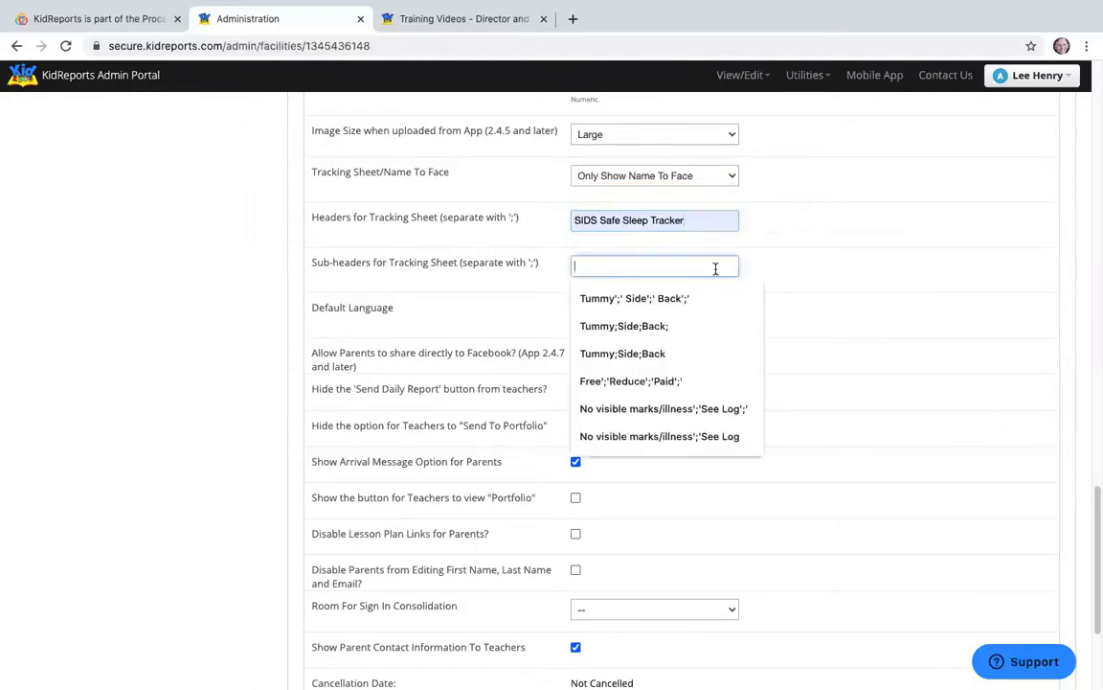
{"action": "left_click", "coordinate": [688, 352]}
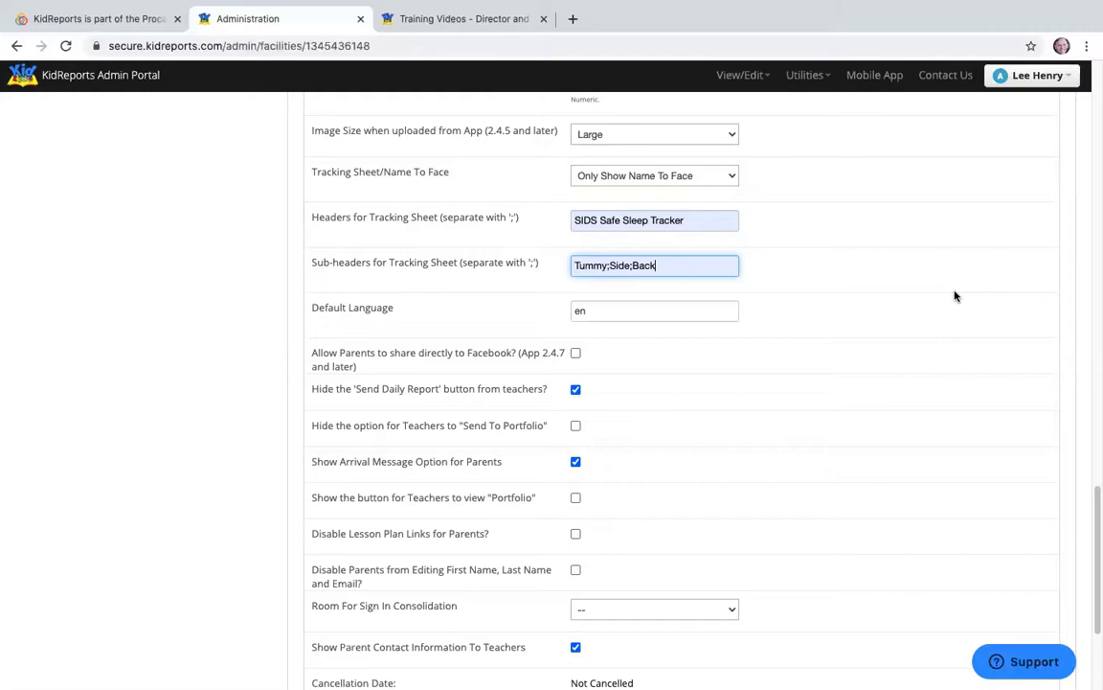
{"action": "left_click", "coordinate": [682, 176]}
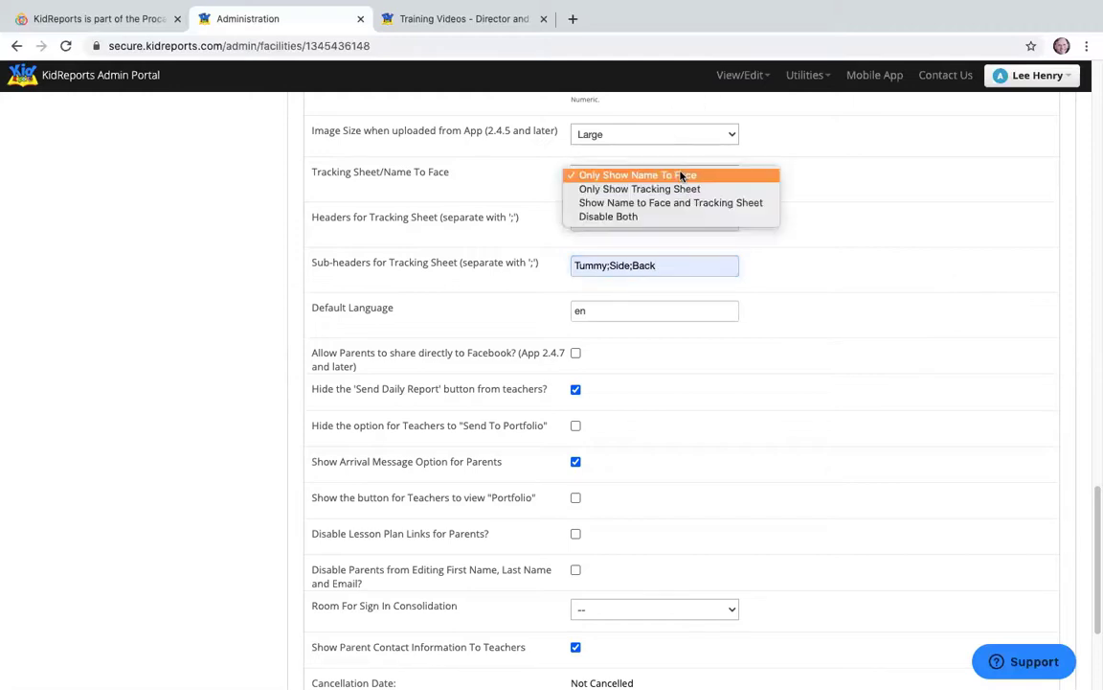
{"action": "left_click", "coordinate": [682, 202]}
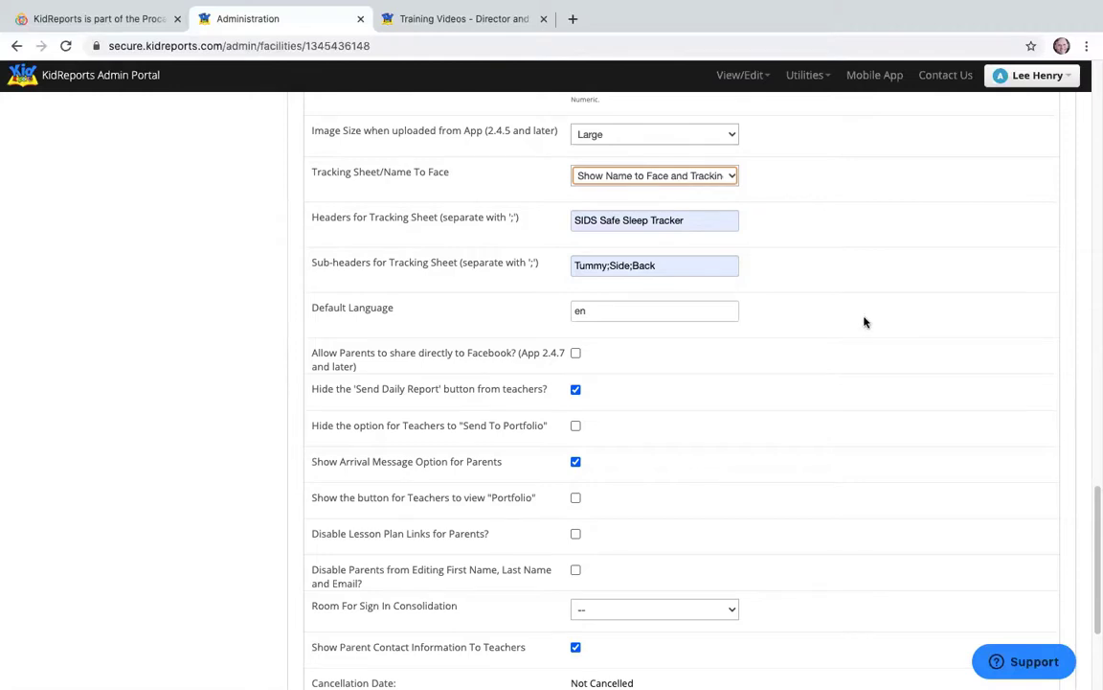
Save the Edit Facility form from the bottom of the page
{"action": "scroll", "coordinate": [865, 322], "scroll_direction": "down", "scroll_amount": 3}
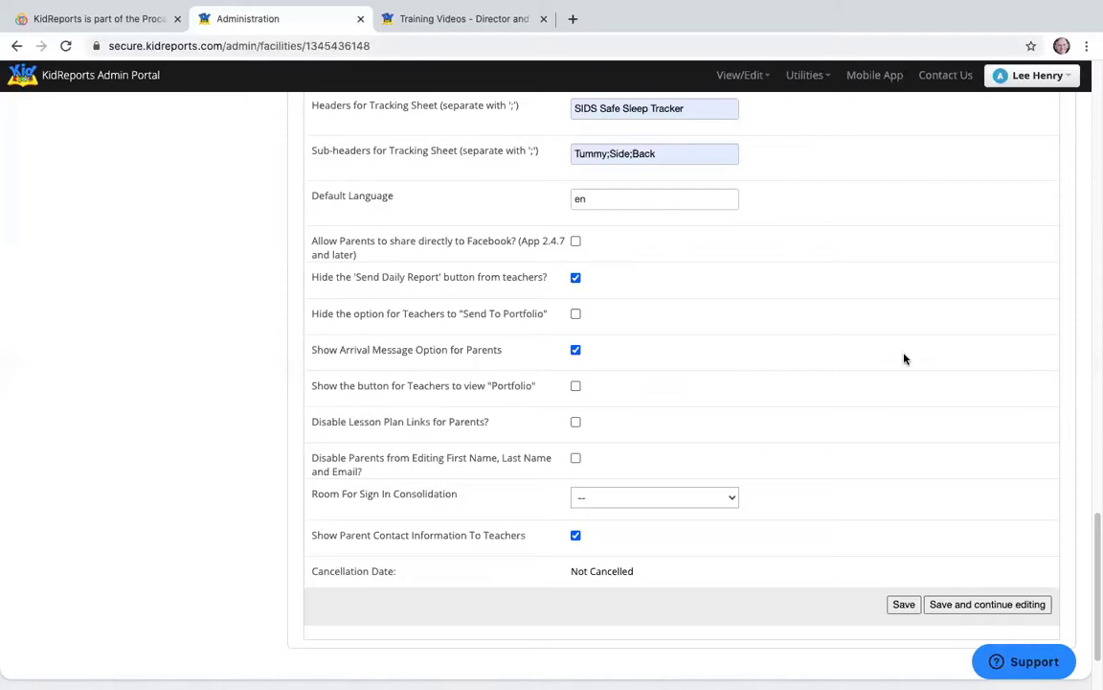
{"action": "left_click", "coordinate": [903, 605]}
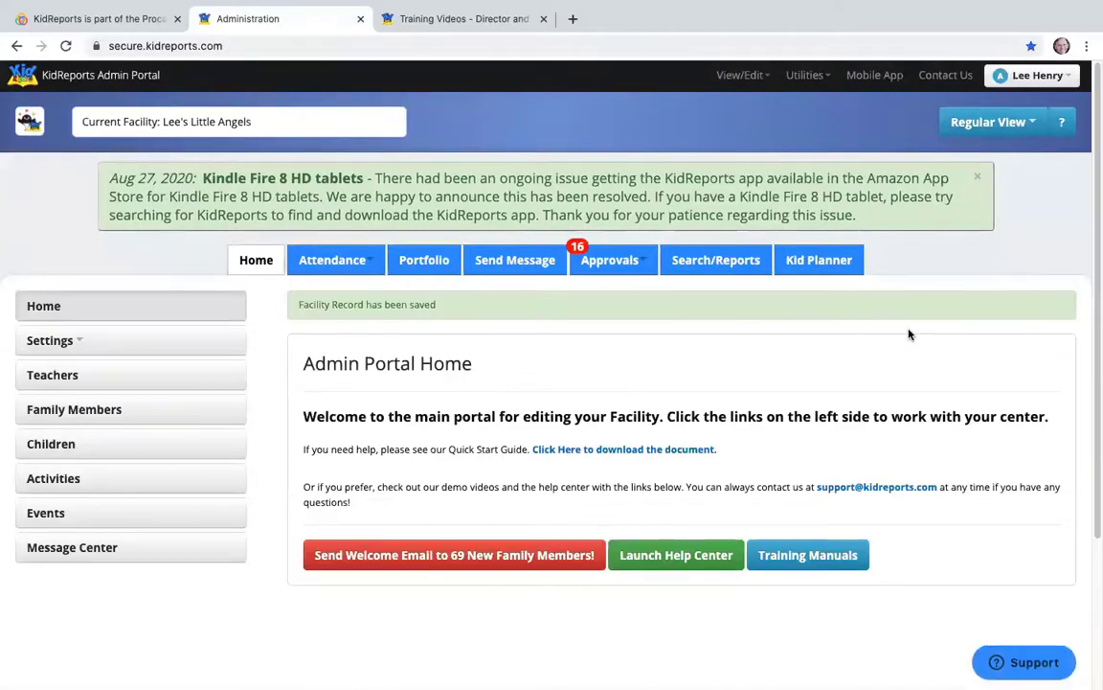
Go to Settings > Administrators and open the first administrator's Edit Administrator form
{"action": "left_click", "coordinate": [45, 342]}
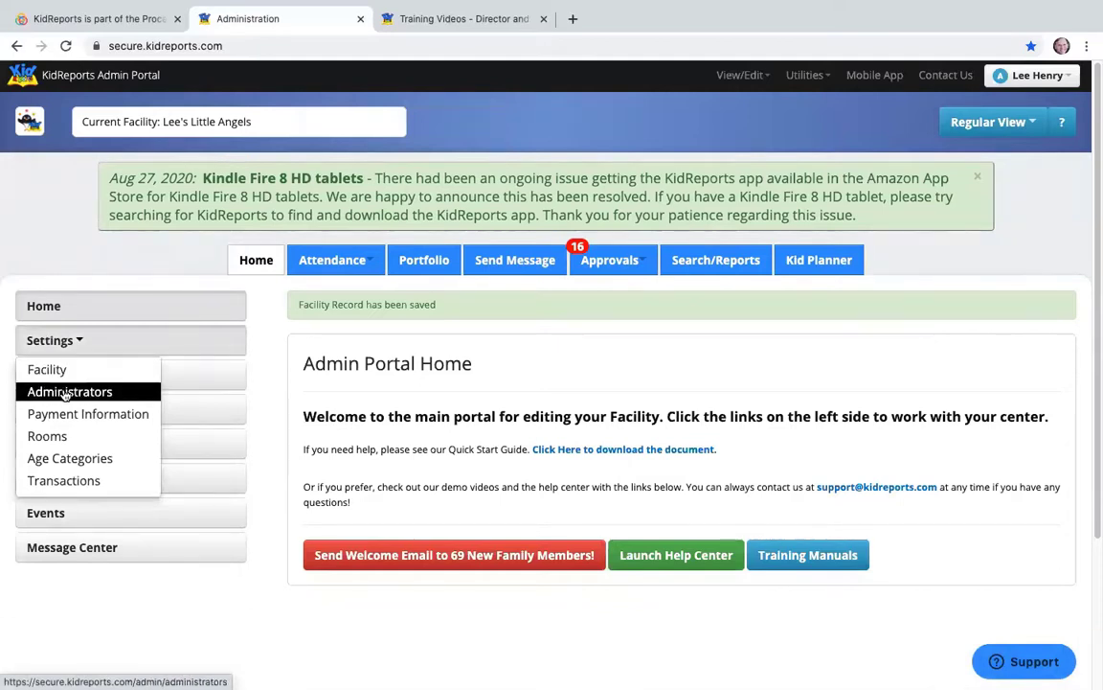
{"action": "left_click", "coordinate": [64, 393]}
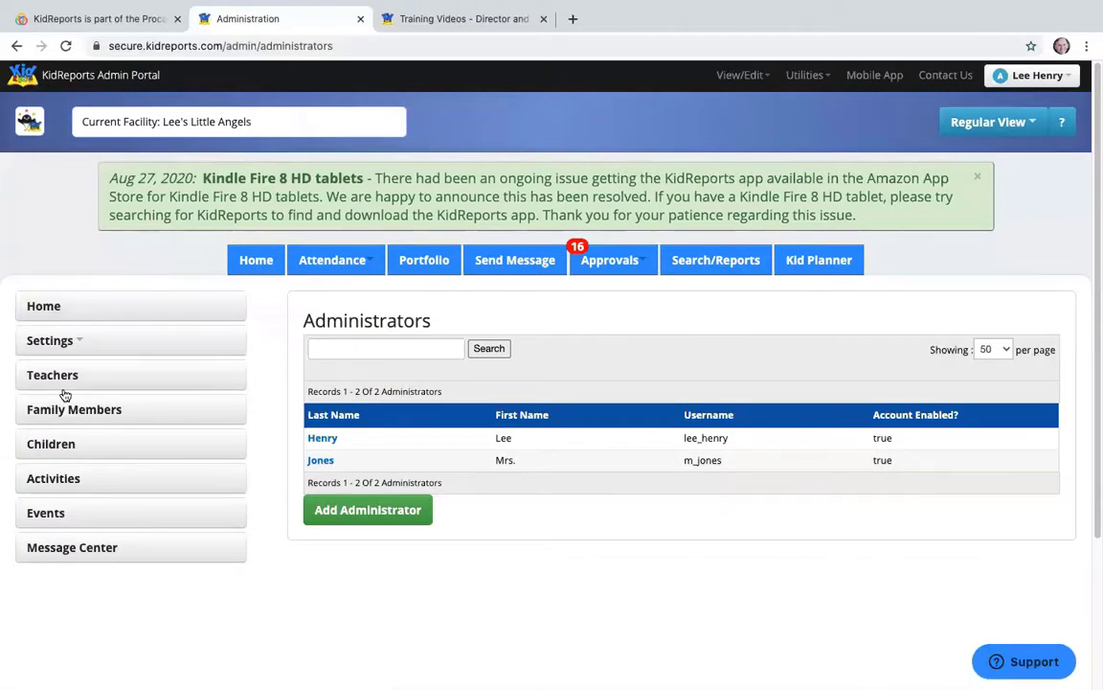
{"action": "scroll", "coordinate": [776, 331], "scroll_direction": "down", "scroll_amount": 2}
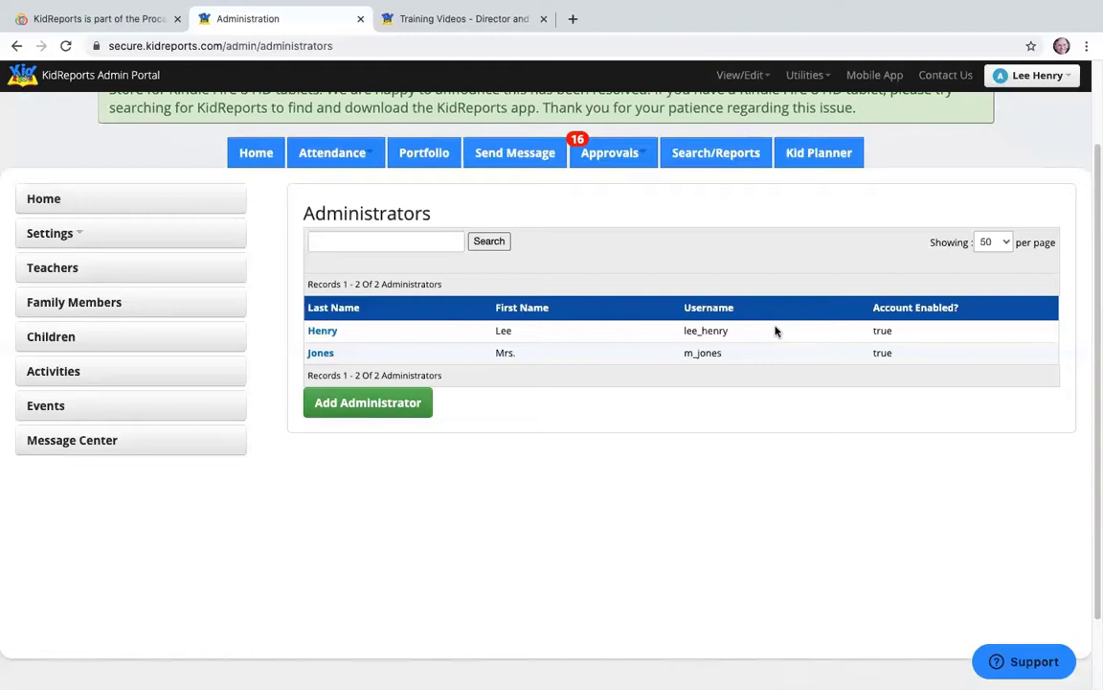
{"action": "left_click", "coordinate": [317, 334]}
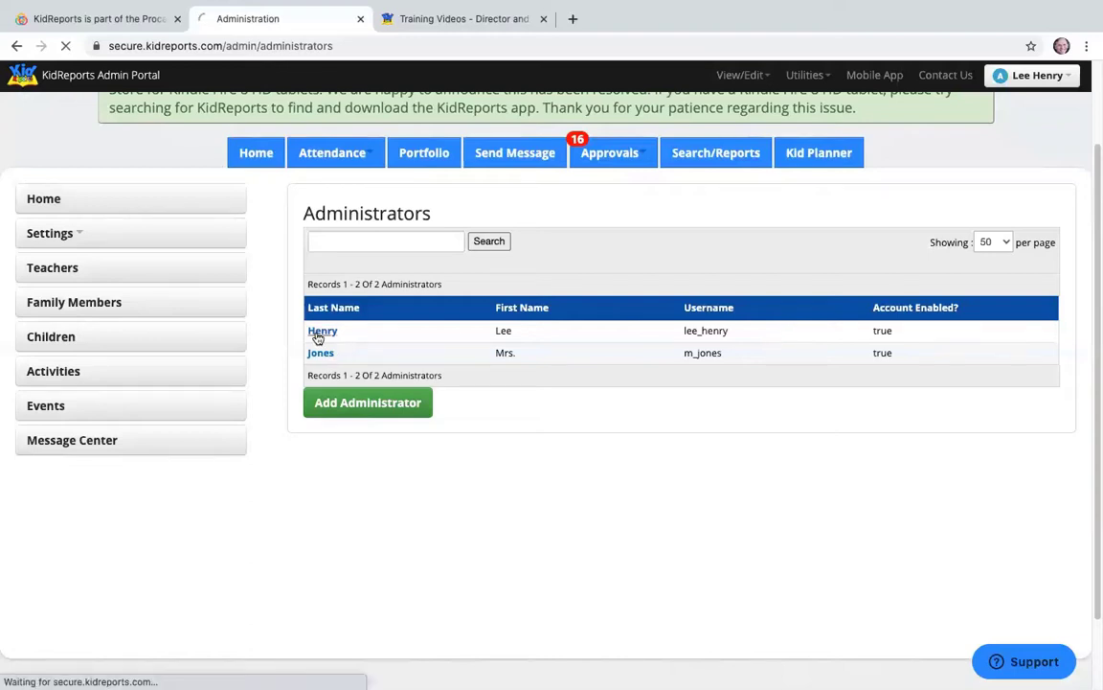
{"action": "scroll", "coordinate": [760, 350], "scroll_direction": "down", "scroll_amount": 2}
{"action": "scroll", "coordinate": [759, 349], "scroll_direction": "down", "scroll_amount": 1}
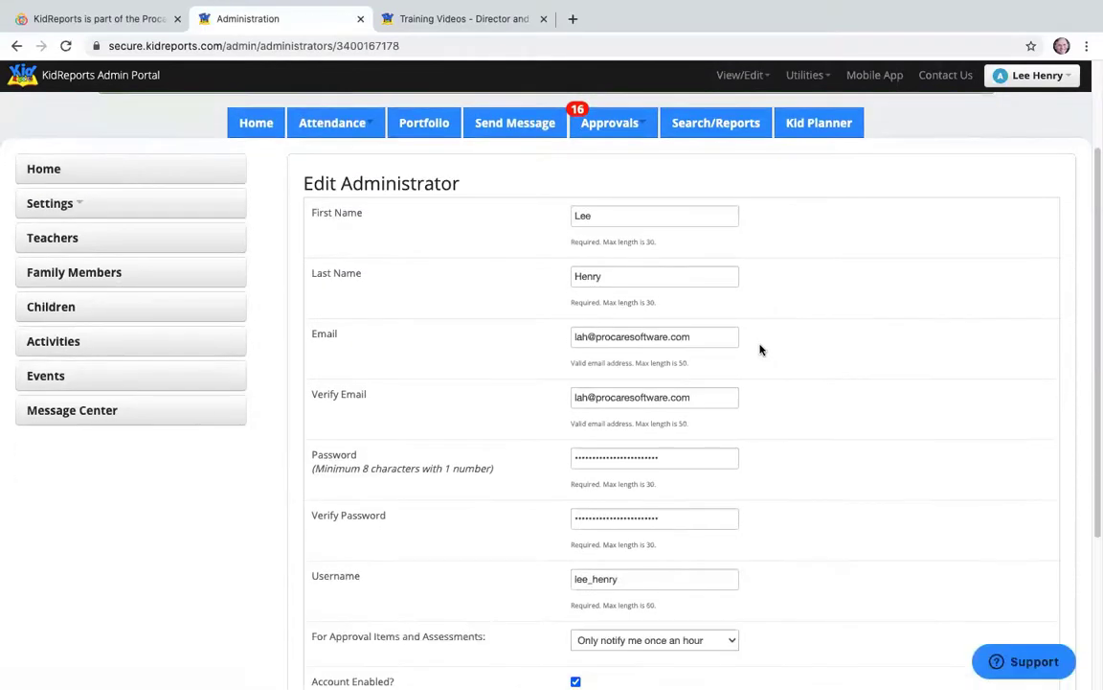
Review the administrator's e-mail, password and username fields, leaving them unchanged
{"action": "left_click", "coordinate": [723, 337]}
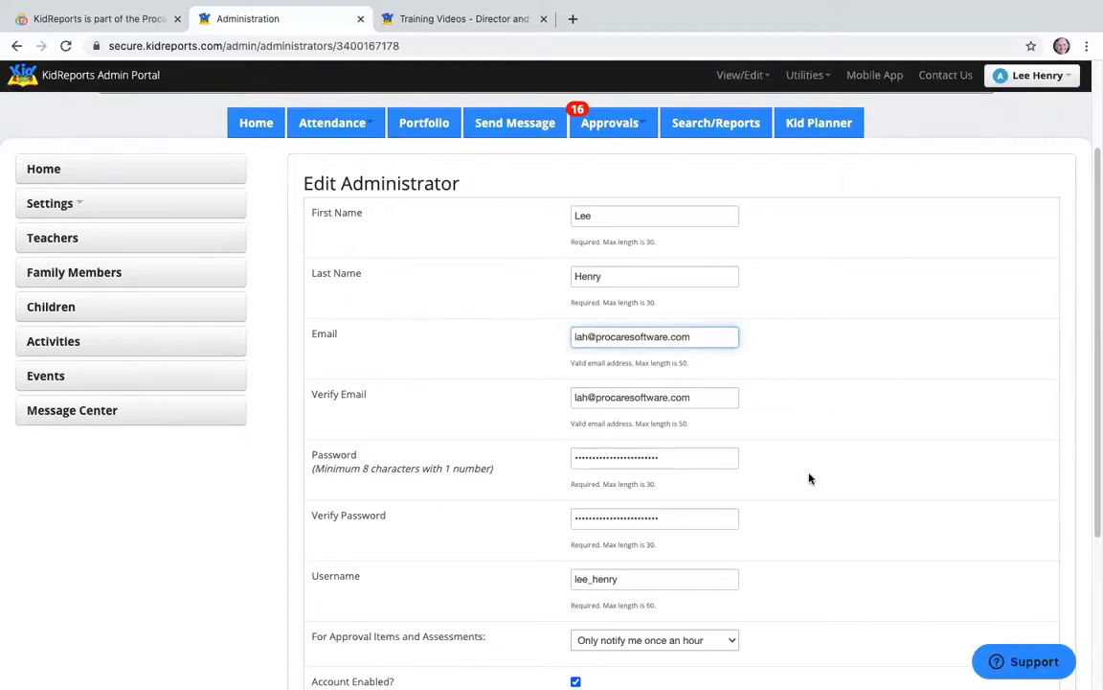
{"action": "left_click", "coordinate": [685, 457]}
{"action": "scroll", "coordinate": [802, 461], "scroll_direction": "down", "scroll_amount": 2}
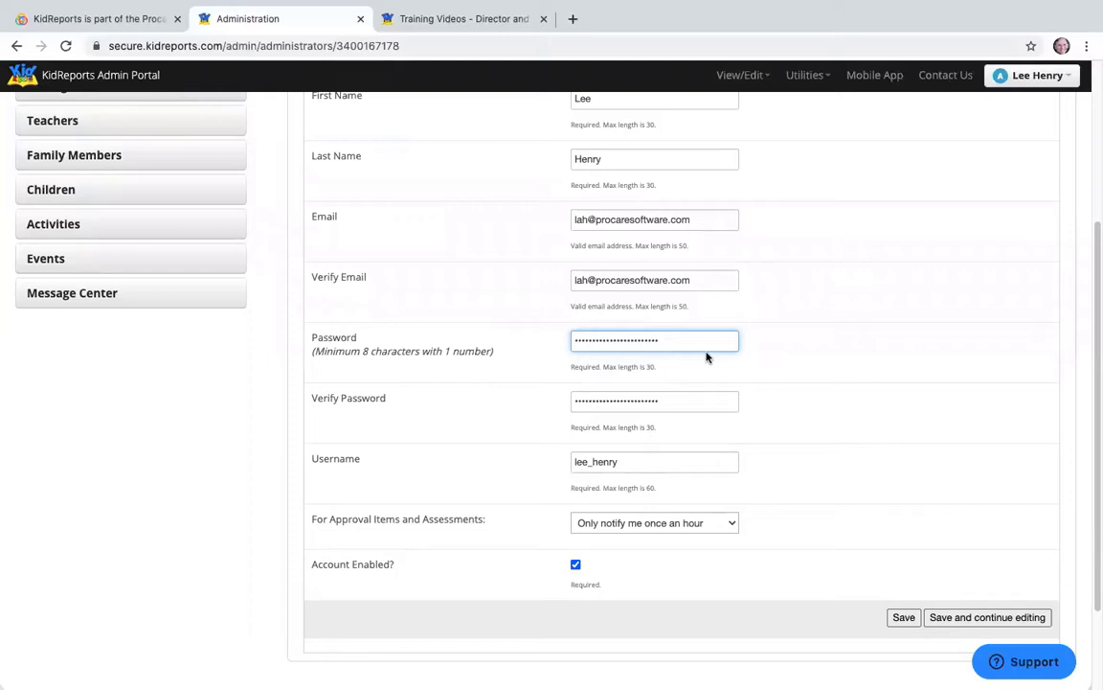
{"action": "left_click_drag", "start_coordinate": [680, 342], "coordinate": [540, 337]}
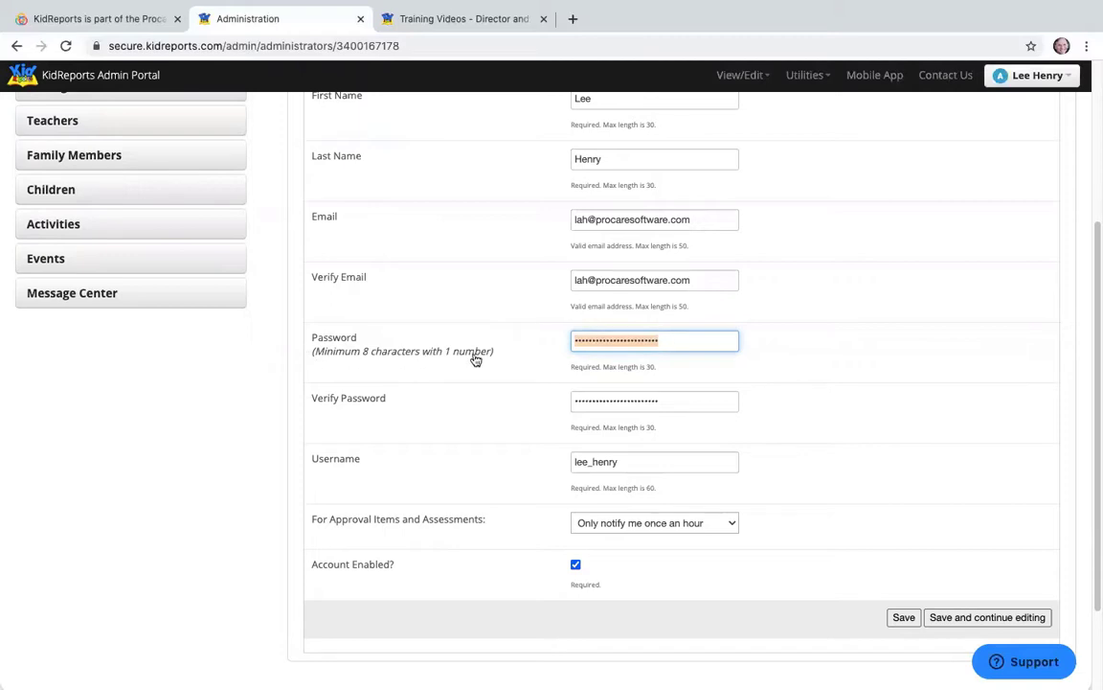
{"action": "left_click", "coordinate": [694, 342]}
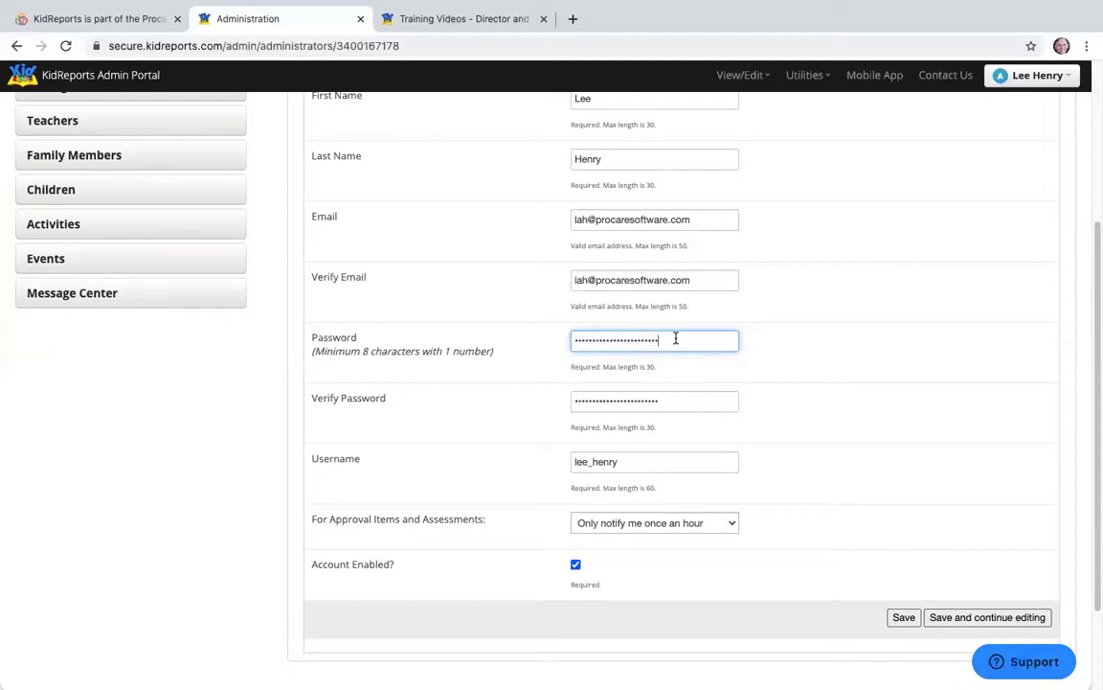
{"action": "left_click_drag", "start_coordinate": [675, 338], "coordinate": [505, 322]}
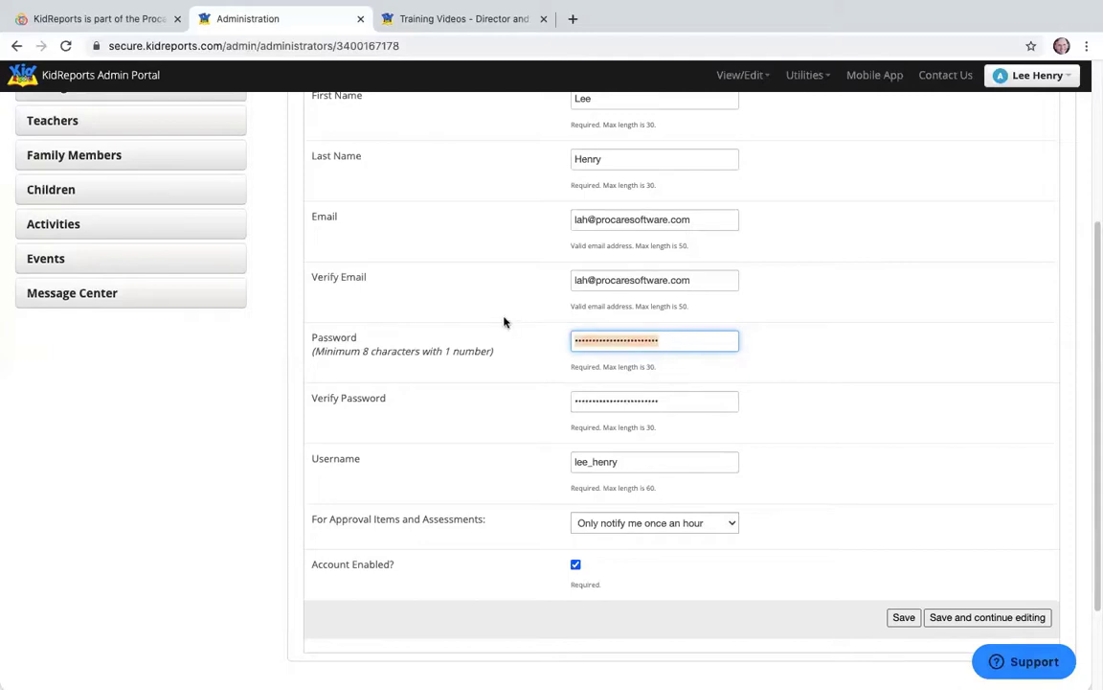
{"action": "left_click", "coordinate": [735, 218]}
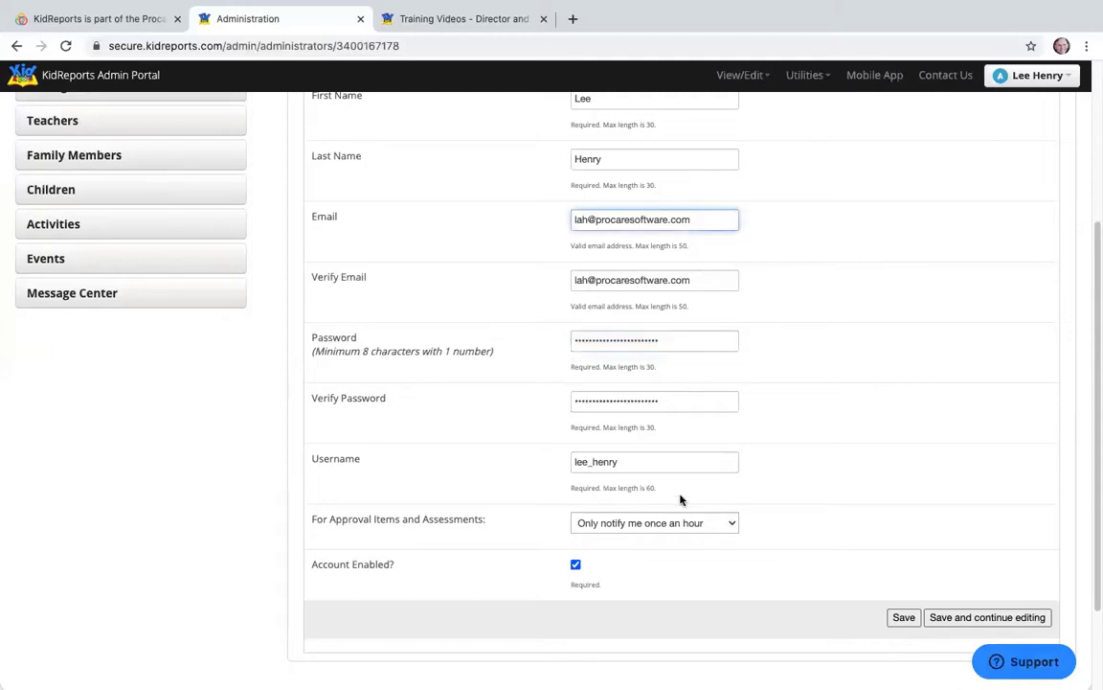
{"action": "left_click", "coordinate": [687, 458]}
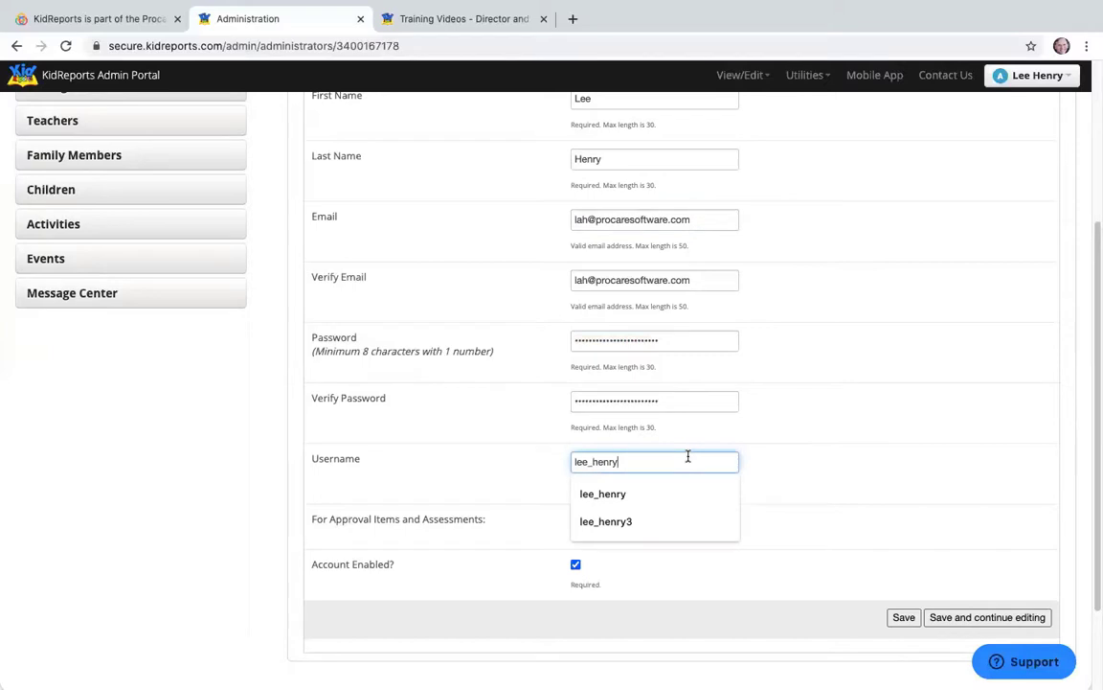
{"action": "left_click", "coordinate": [836, 401]}
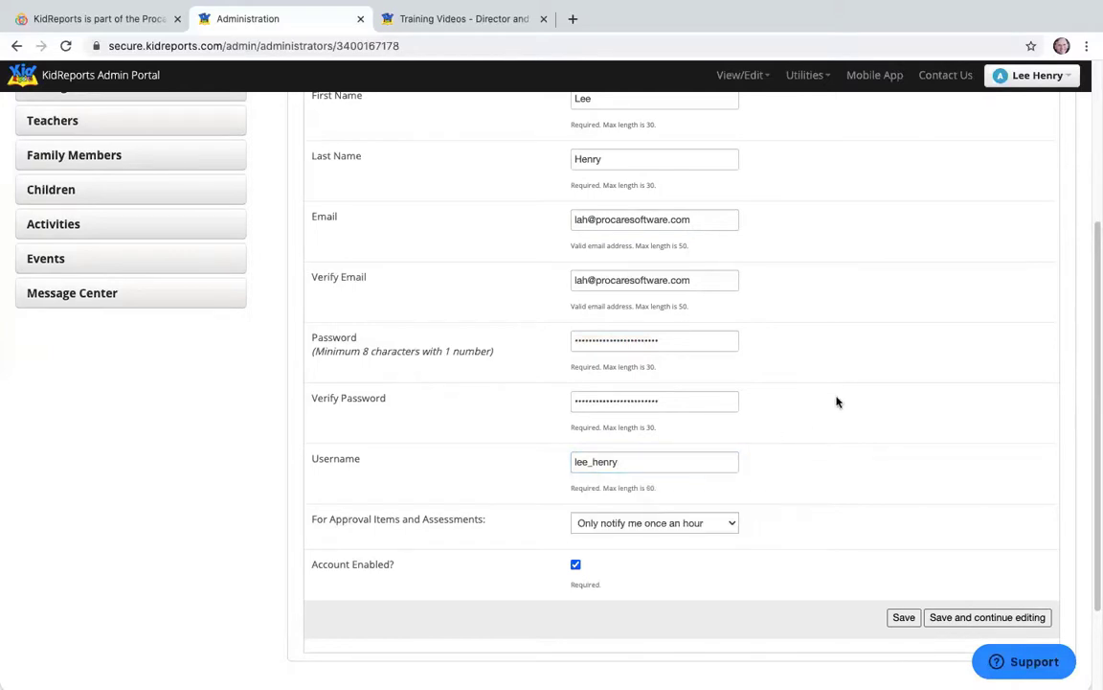
{"action": "scroll", "coordinate": [837, 401], "scroll_direction": "down", "scroll_amount": 2}
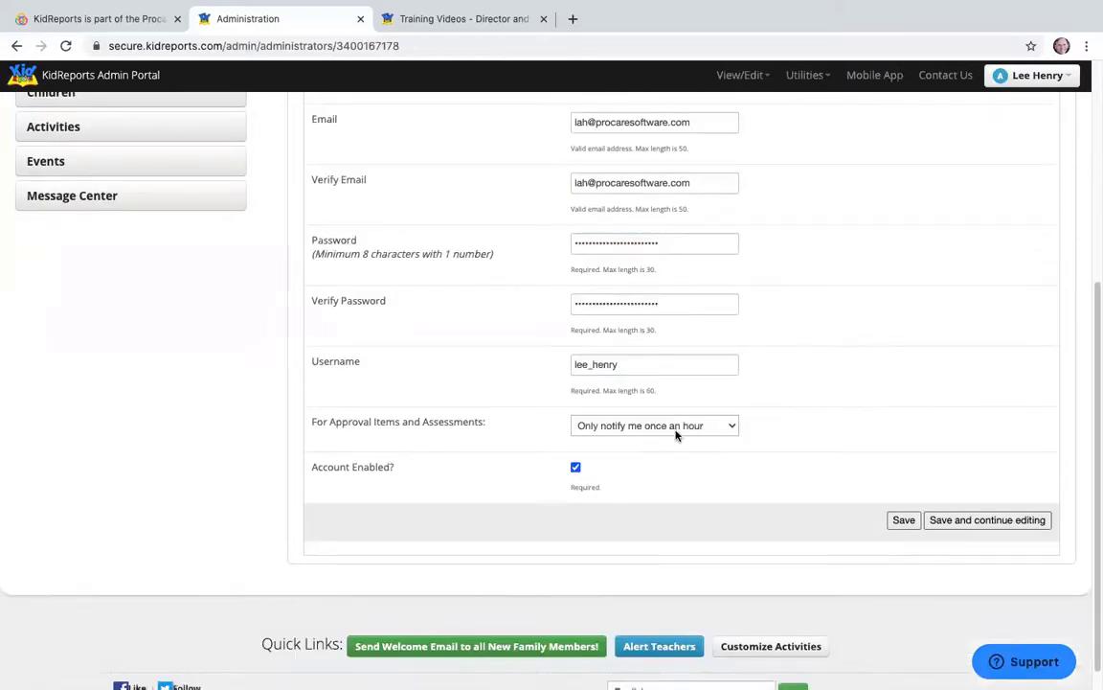
Keep approval notifications at 'Only notify me once an hour' and save the profile
{"action": "left_click", "coordinate": [676, 428]}
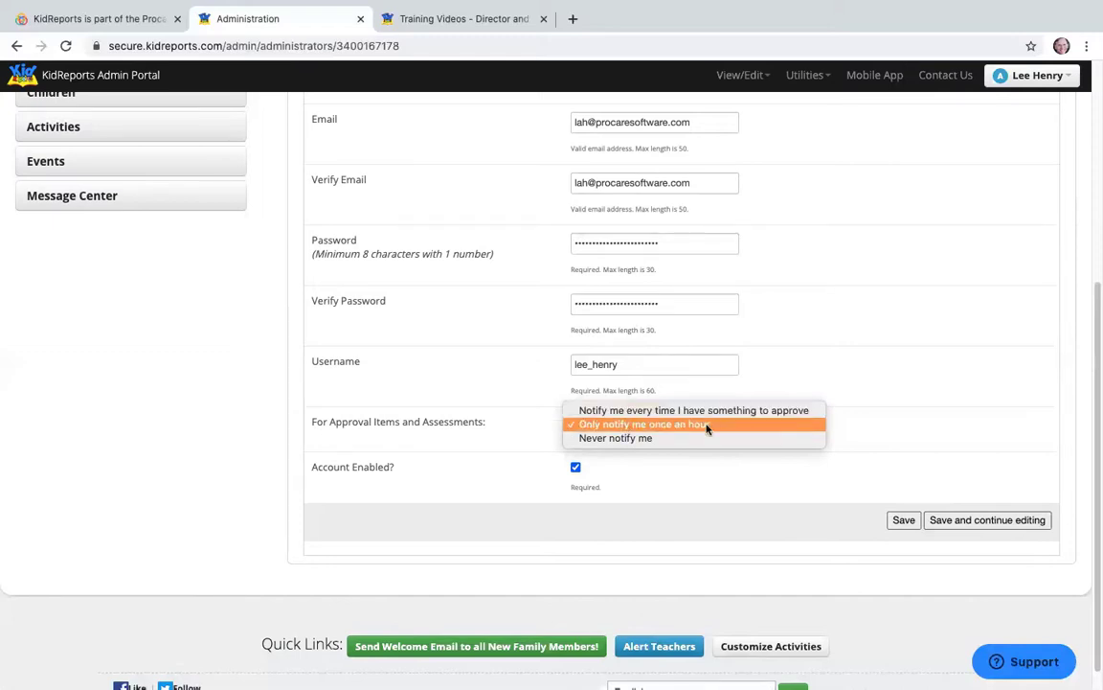
{"action": "left_click", "coordinate": [925, 404]}
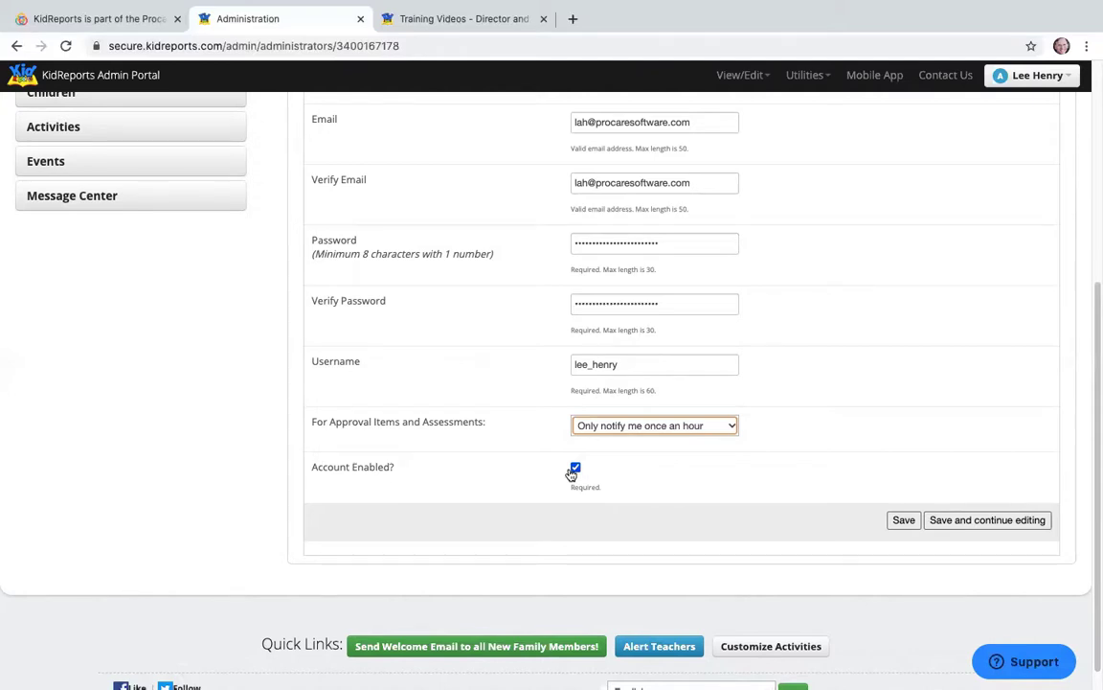
{"action": "scroll", "coordinate": [914, 357], "scroll_direction": "up", "scroll_amount": 2}
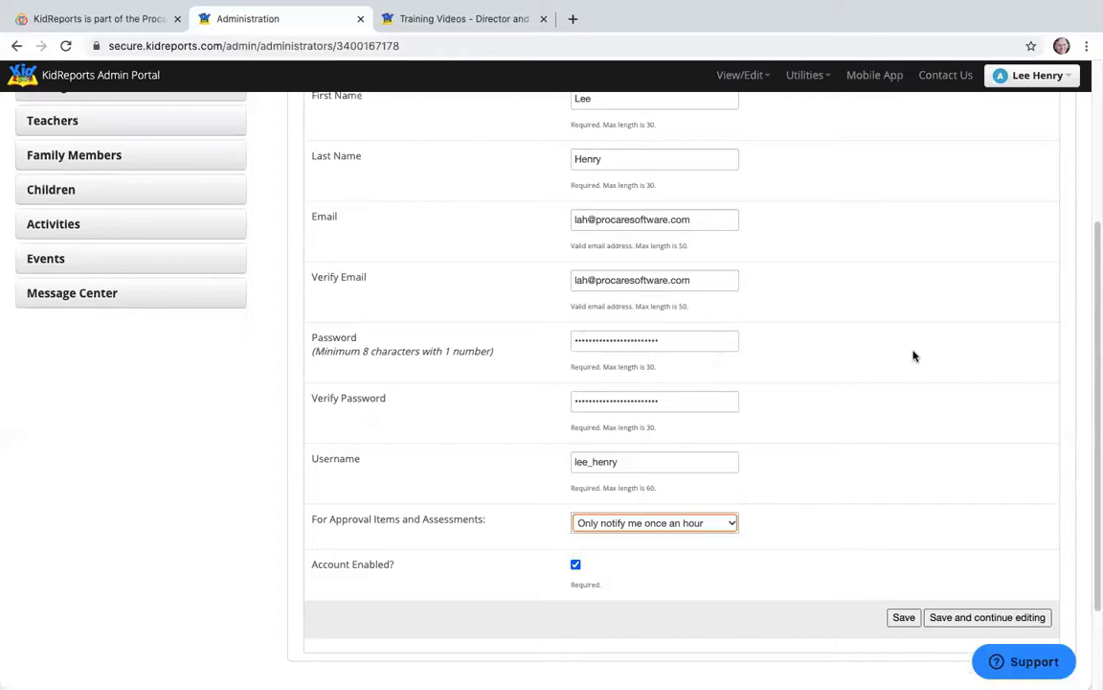
{"action": "left_click", "coordinate": [903, 617]}
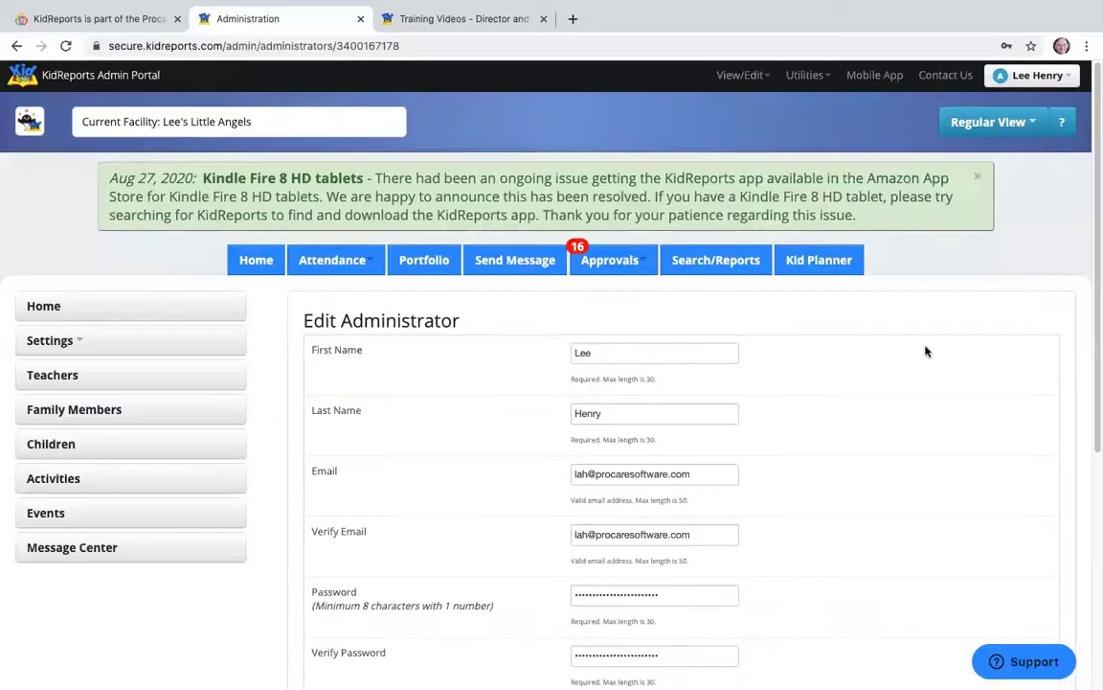
Go to Settings > Age Categories and open the '2 to 3' category
{"action": "left_click", "coordinate": [81, 344]}
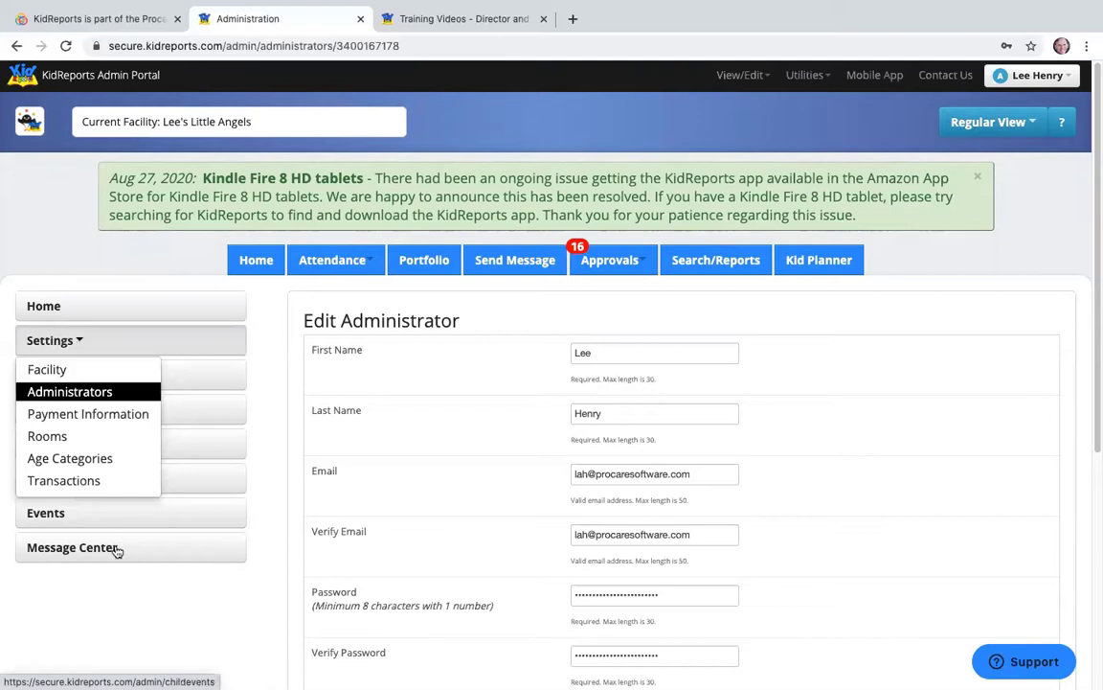
{"action": "left_click", "coordinate": [106, 459]}
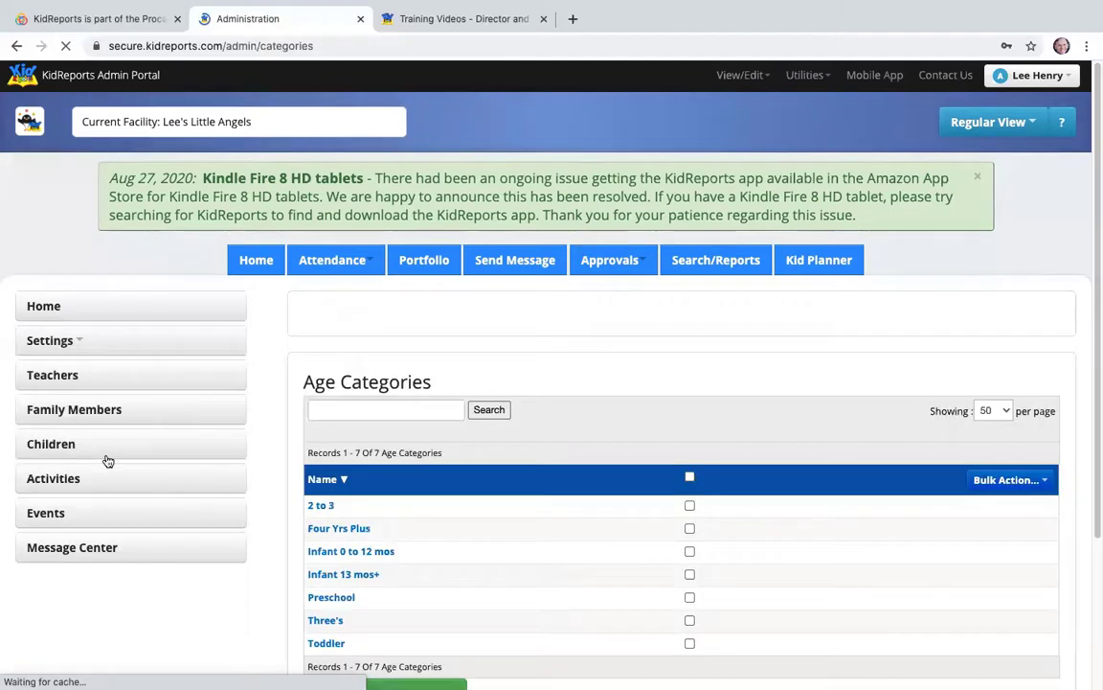
{"action": "scroll", "coordinate": [746, 376], "scroll_direction": "down", "scroll_amount": 2}
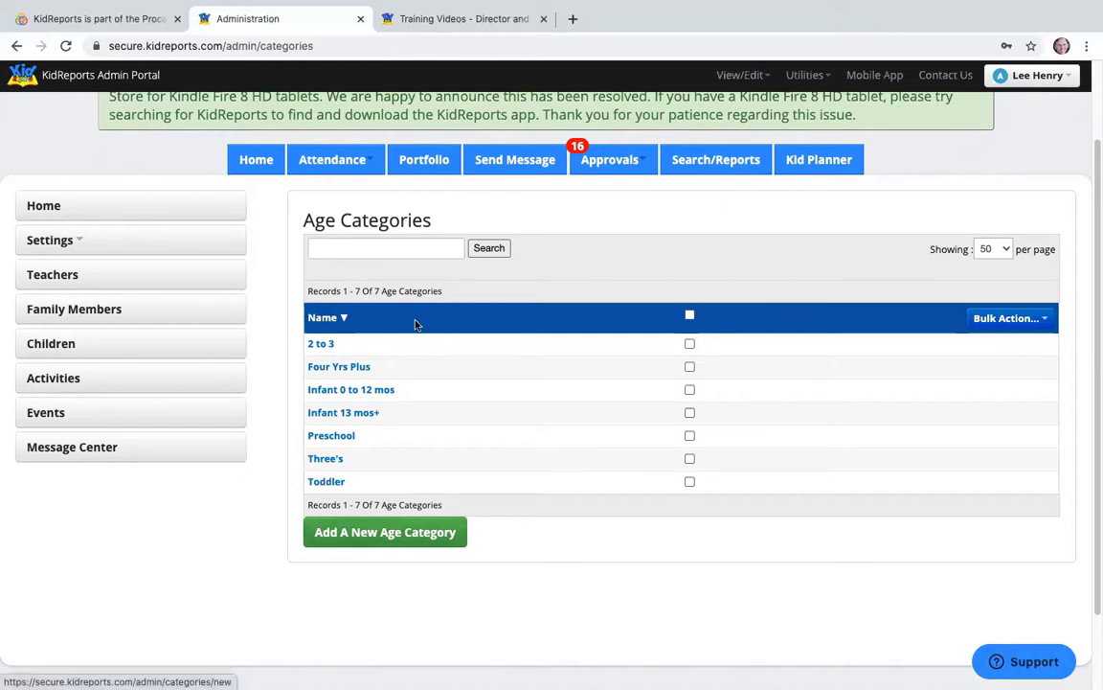
{"action": "left_click", "coordinate": [321, 345]}
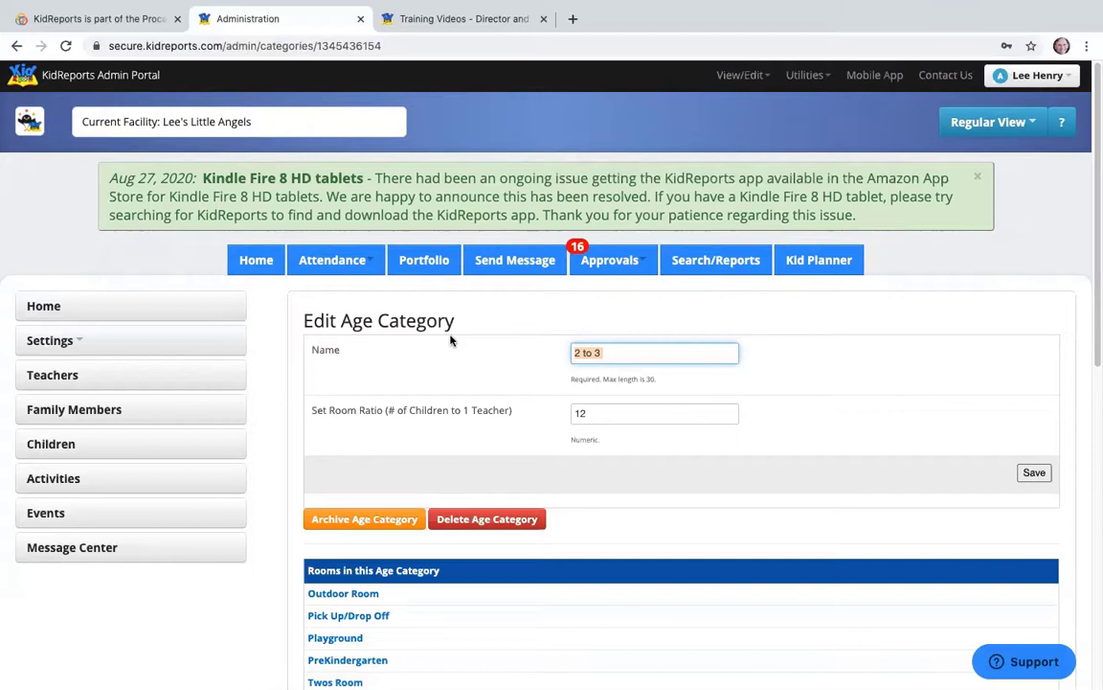
Keep the 2 to 3 age category's room ratio at 12 children per teacher and save it
{"action": "left_click", "coordinate": [628, 414]}
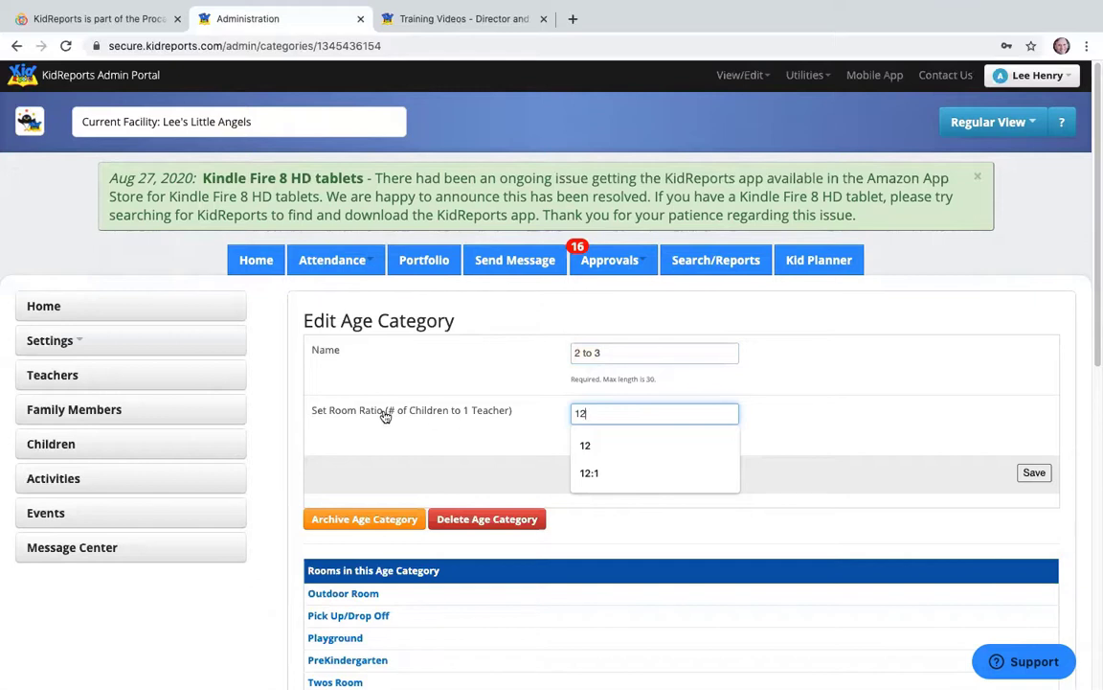
{"action": "left_click", "coordinate": [929, 397]}
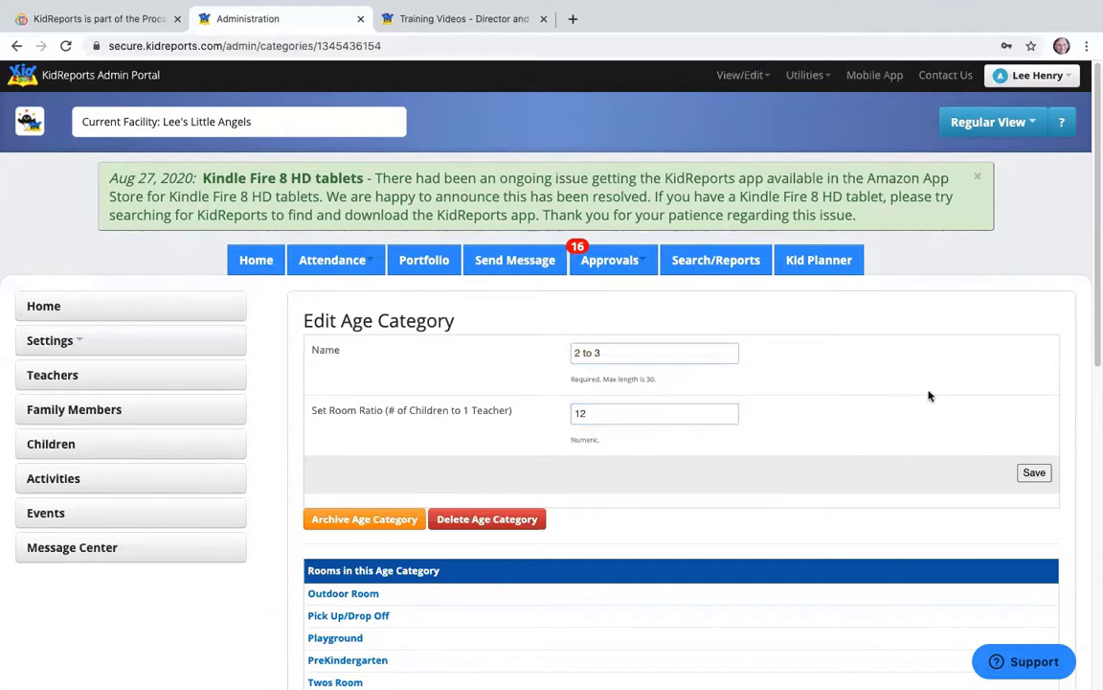
{"action": "left_click", "coordinate": [604, 415]}
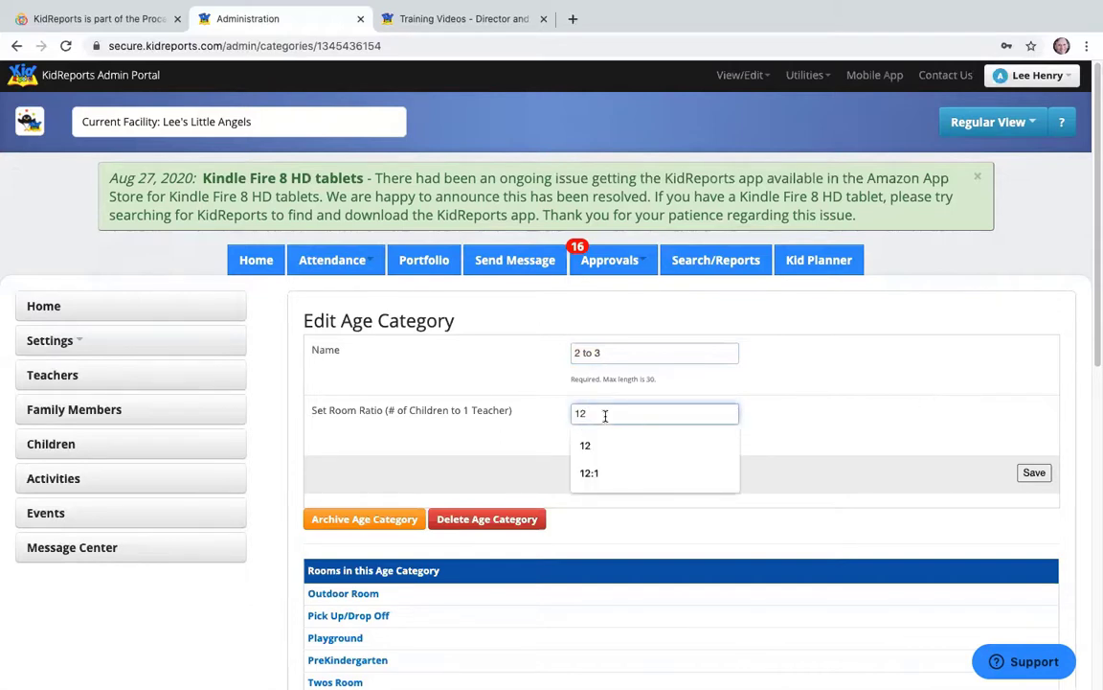
{"action": "left_click", "coordinate": [944, 393]}
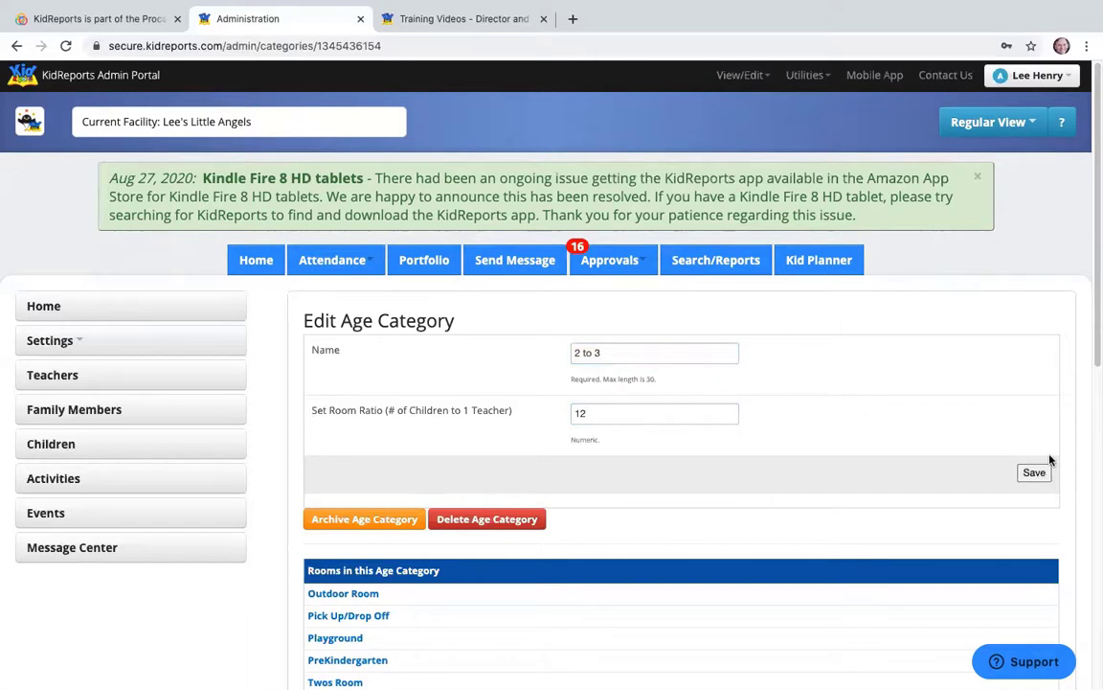
{"action": "left_click", "coordinate": [1042, 471]}
Go to the Rooms list under Settings in the sidebar
{"action": "scroll", "coordinate": [997, 414], "scroll_direction": "down", "scroll_amount": 3}
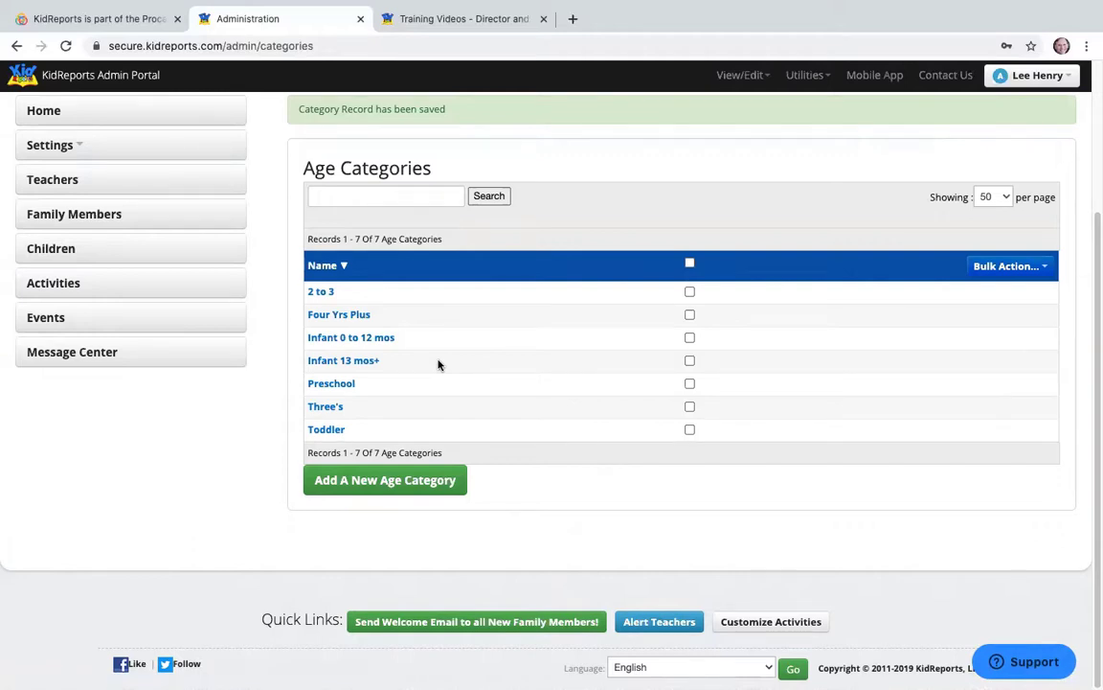
{"action": "scroll", "coordinate": [439, 364], "scroll_direction": "up", "scroll_amount": 2}
{"action": "left_click", "coordinate": [87, 249]}
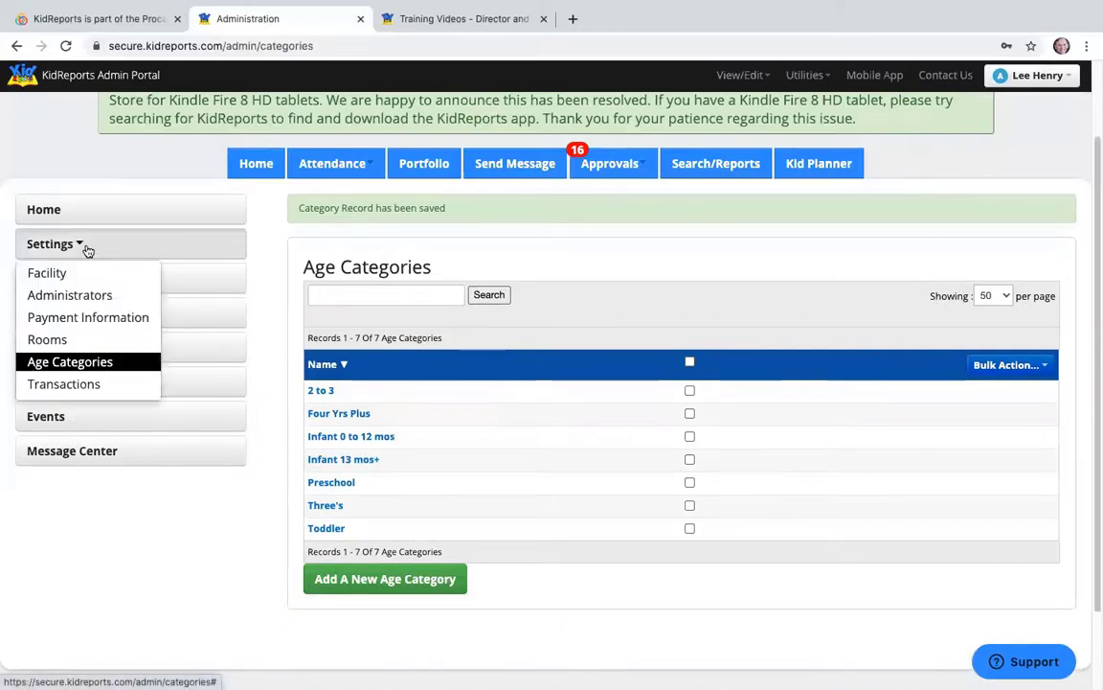
{"action": "left_click", "coordinate": [70, 342]}
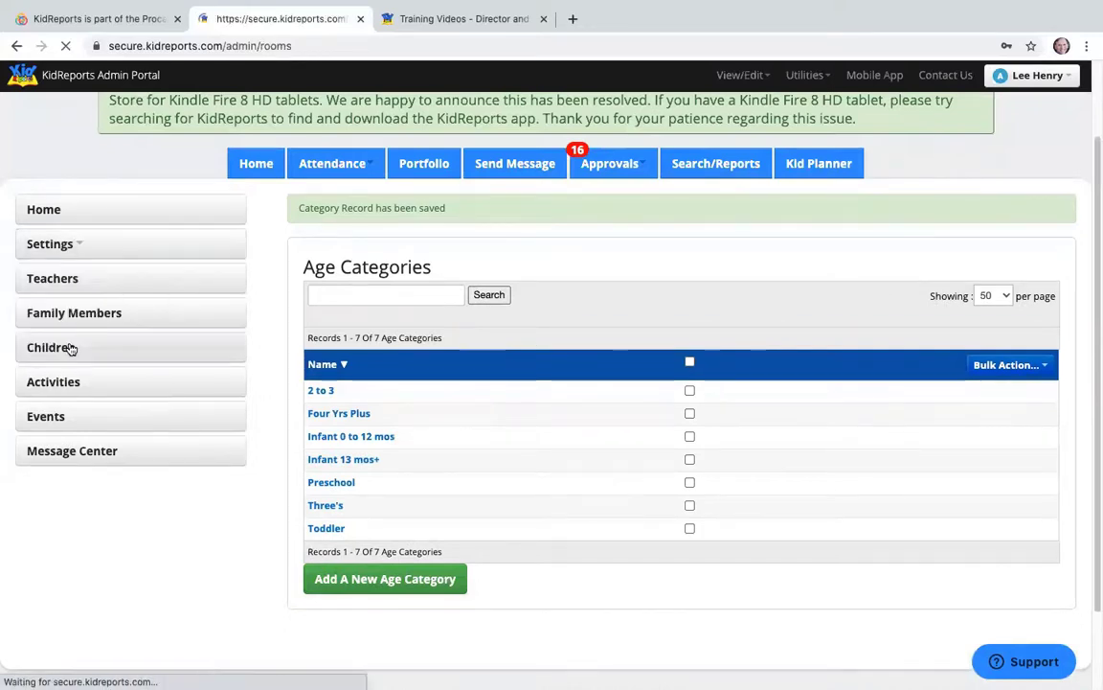
Change the Outdoor Room's age category to Preschool and save the room
{"action": "scroll", "coordinate": [750, 329], "scroll_direction": "down", "scroll_amount": 2}
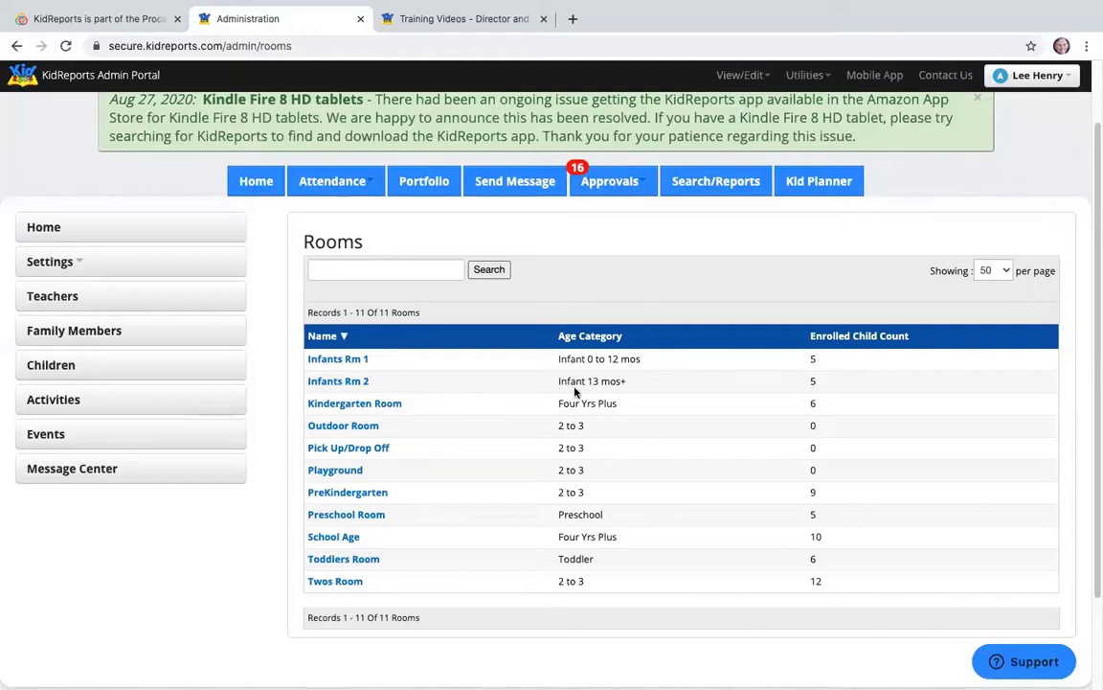
{"action": "left_click", "coordinate": [351, 423]}
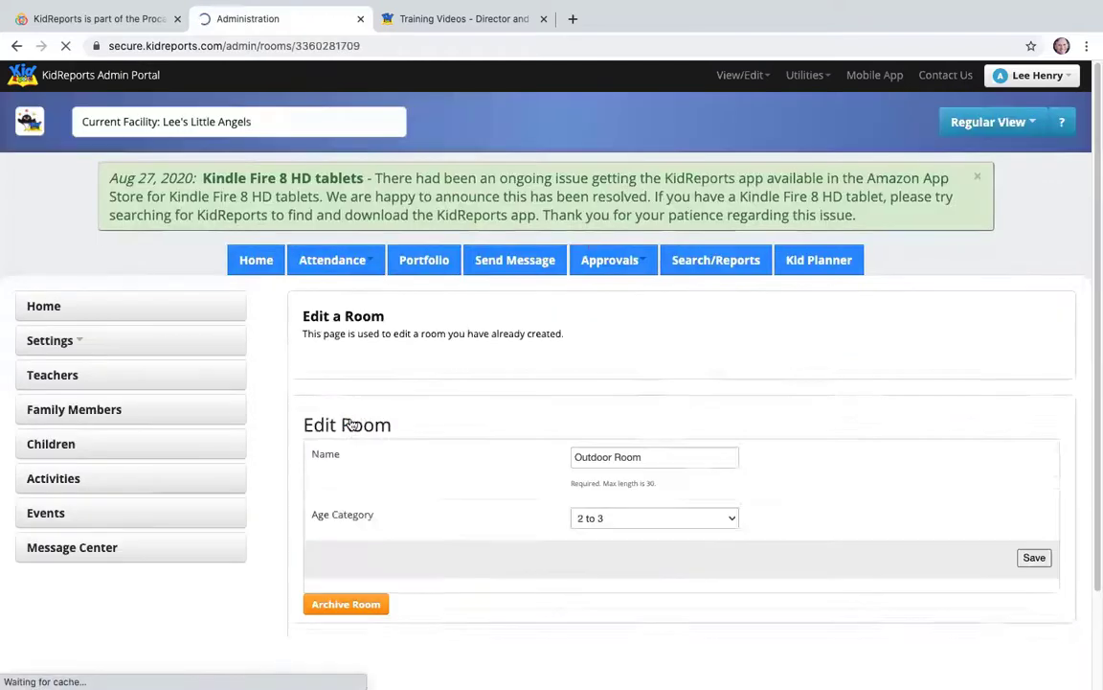
{"action": "left_click", "coordinate": [622, 414]}
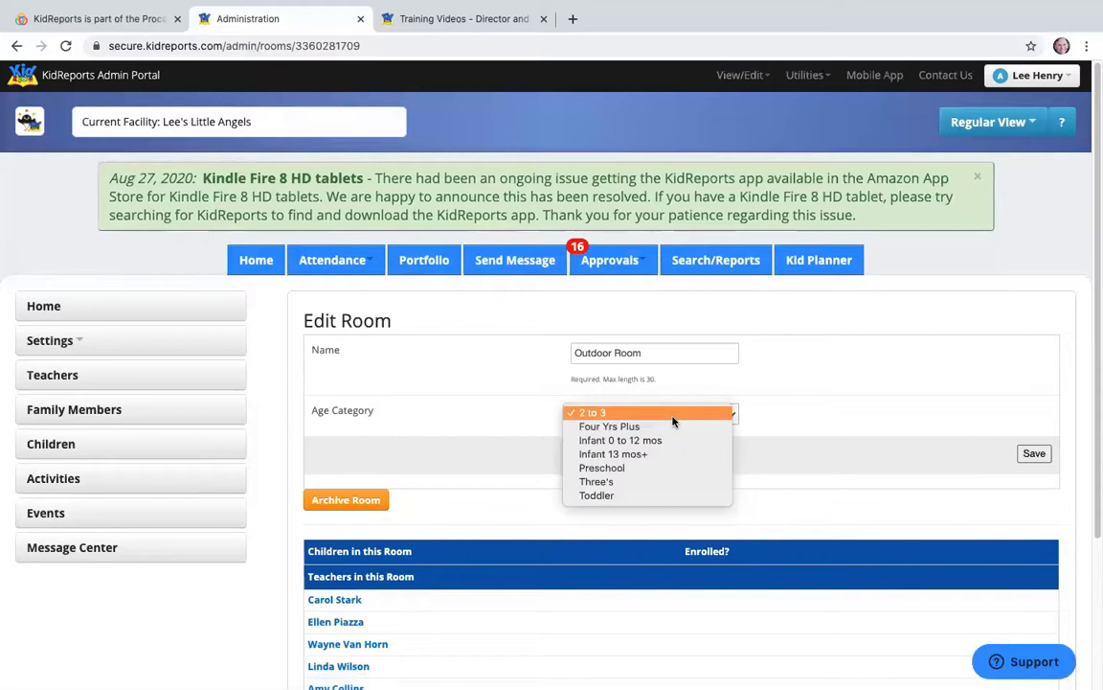
{"action": "left_click", "coordinate": [637, 469]}
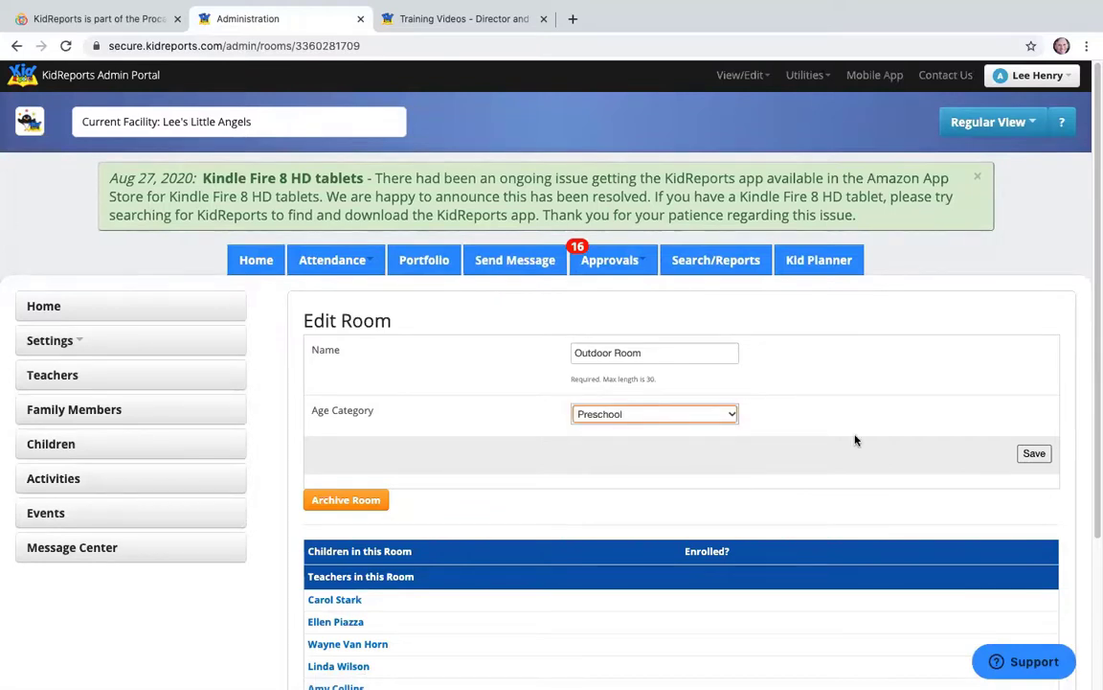
{"action": "left_click", "coordinate": [1037, 452]}
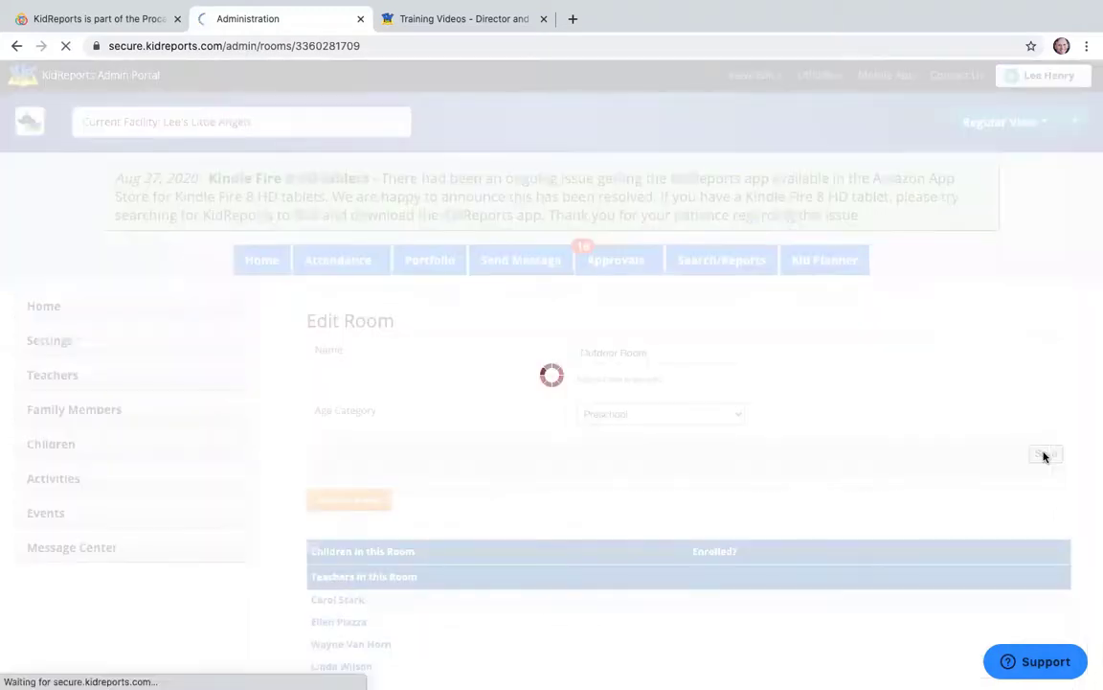
{"action": "scroll", "coordinate": [776, 431], "scroll_direction": "down", "scroll_amount": 2}
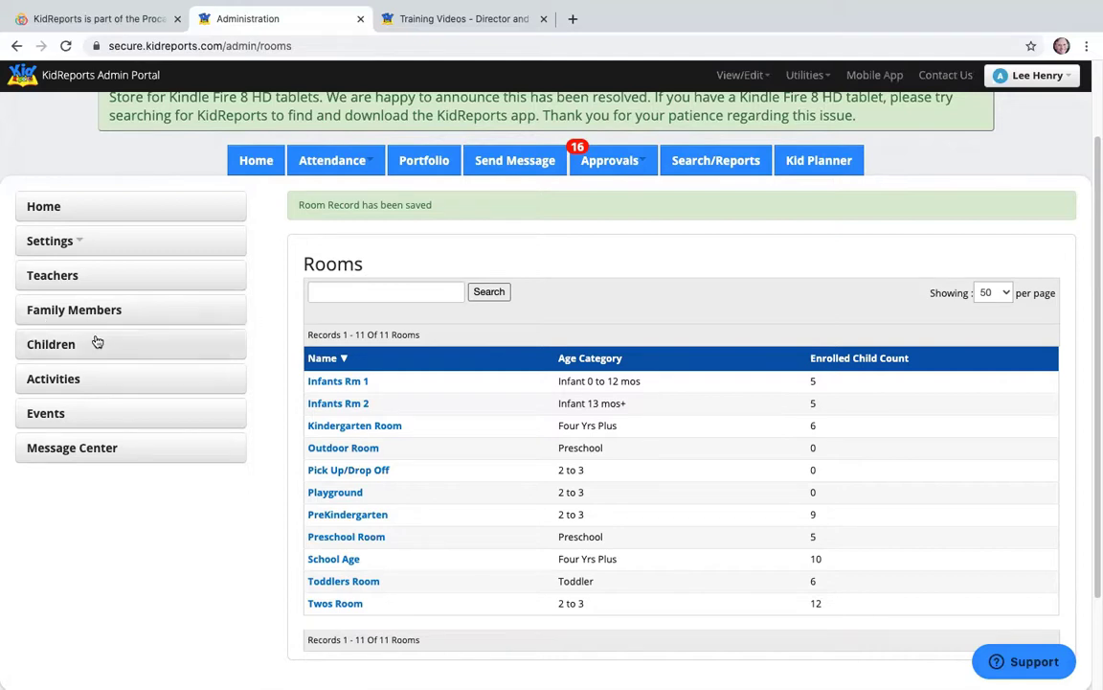
{"action": "left_click", "coordinate": [83, 388]}
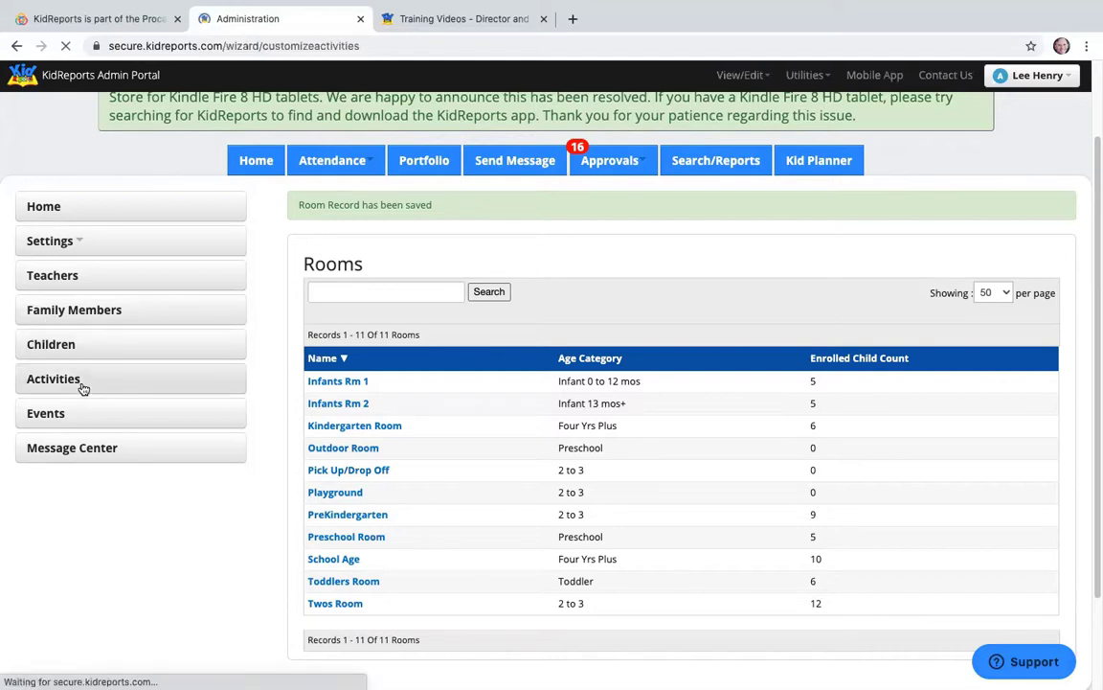
Scroll down to the Meals and Daily Routine grids, toggling Bottle for the 2 to 3 category
{"action": "scroll", "coordinate": [821, 361], "scroll_direction": "down", "scroll_amount": 5}
{"action": "scroll", "coordinate": [822, 361], "scroll_direction": "down", "scroll_amount": 3}
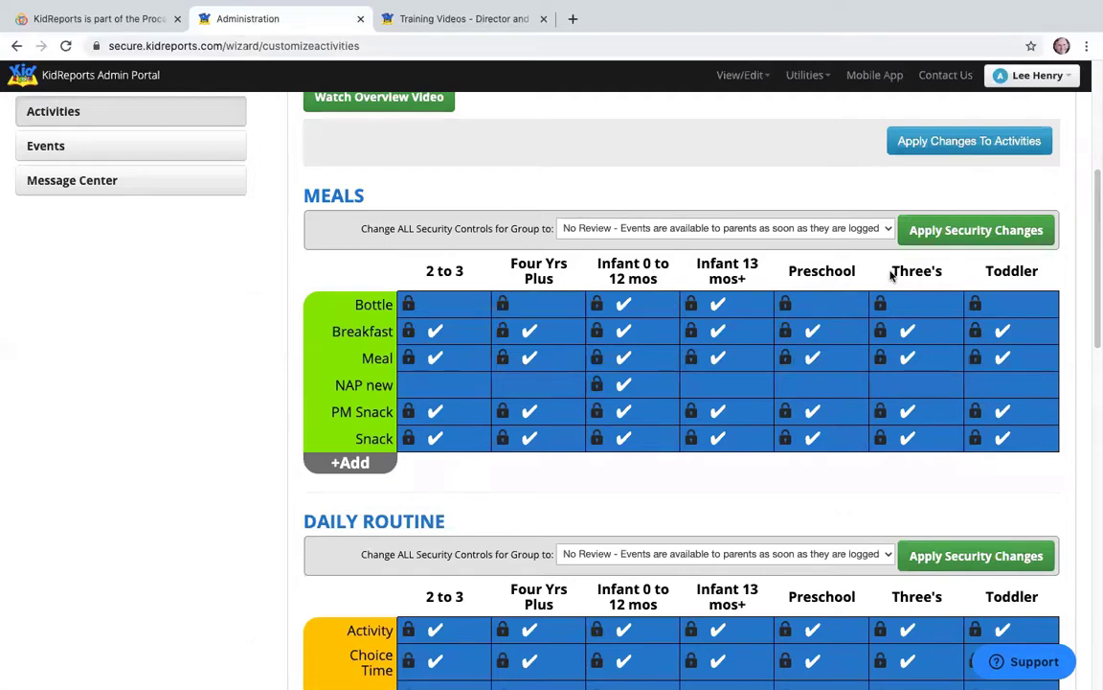
{"action": "mouse_move", "coordinate": [450, 308]}
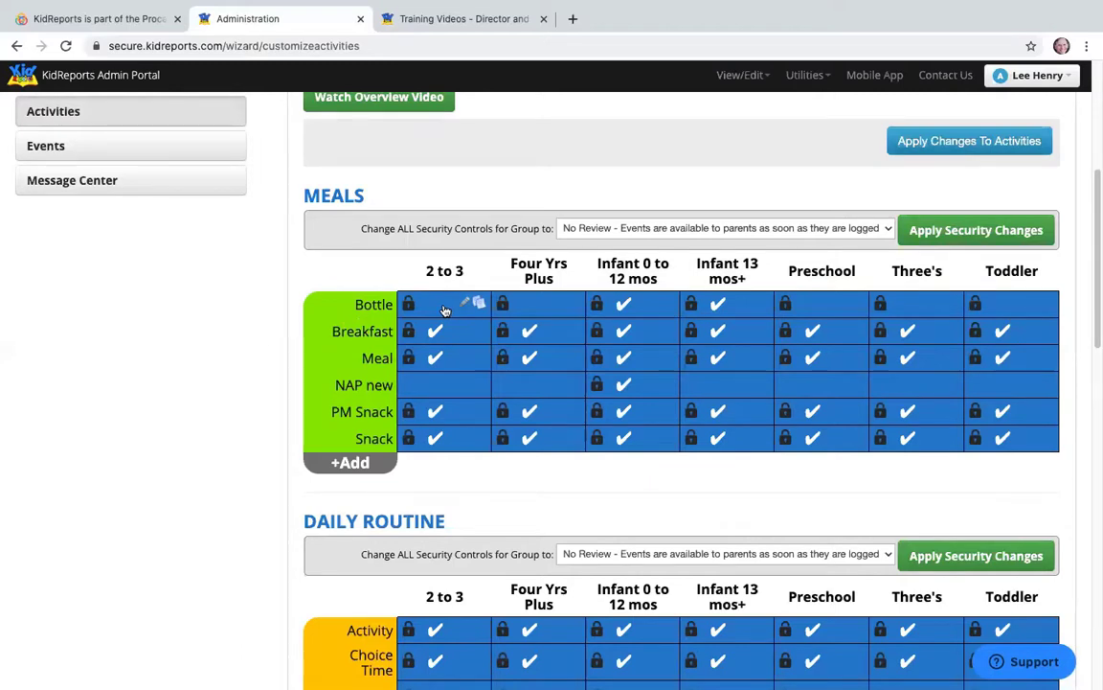
{"action": "left_click", "coordinate": [444, 308]}
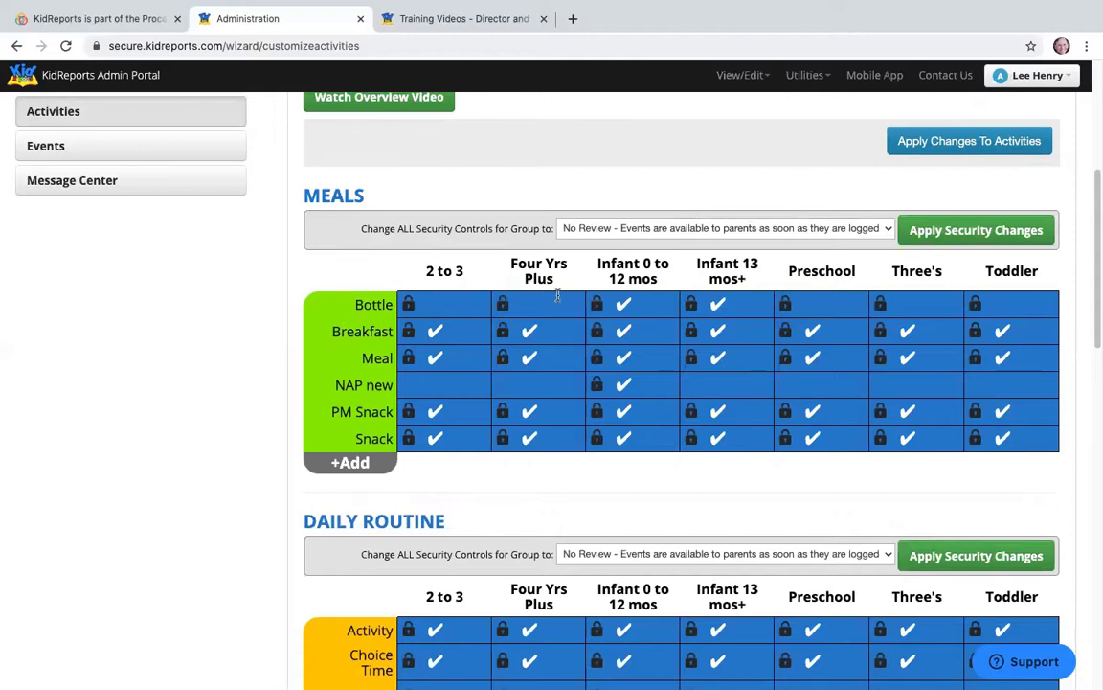
{"action": "scroll", "coordinate": [426, 374], "scroll_direction": "down", "scroll_amount": 3}
{"action": "scroll", "coordinate": [427, 375], "scroll_direction": "down", "scroll_amount": 1}
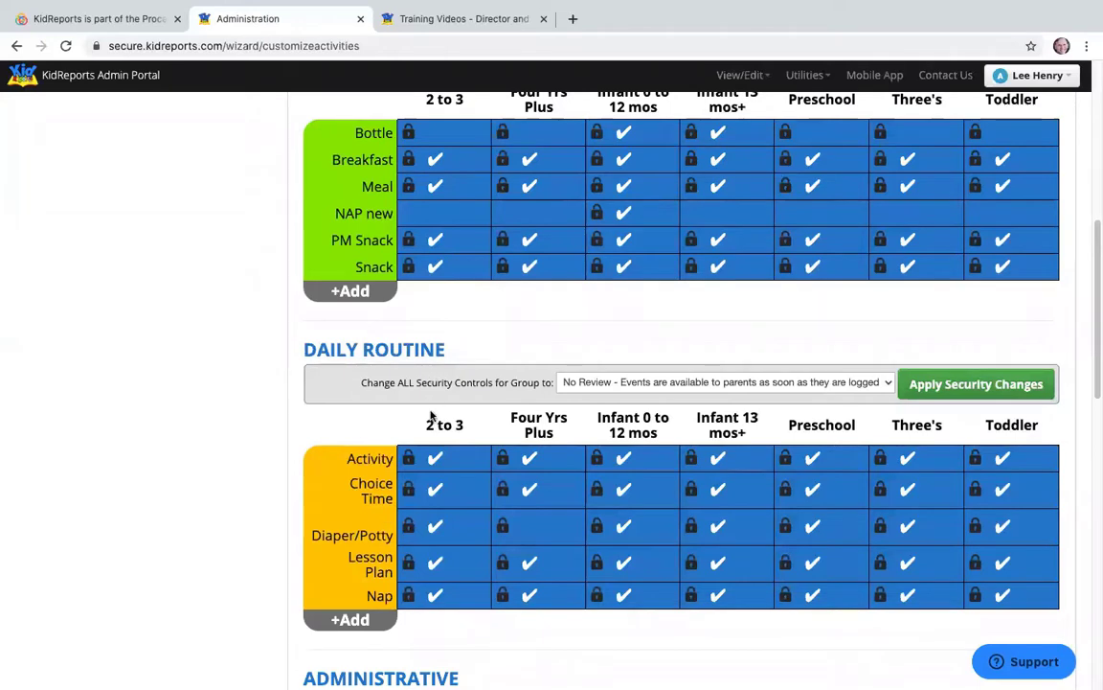
{"action": "scroll", "coordinate": [432, 421], "scroll_direction": "down", "scroll_amount": 1}
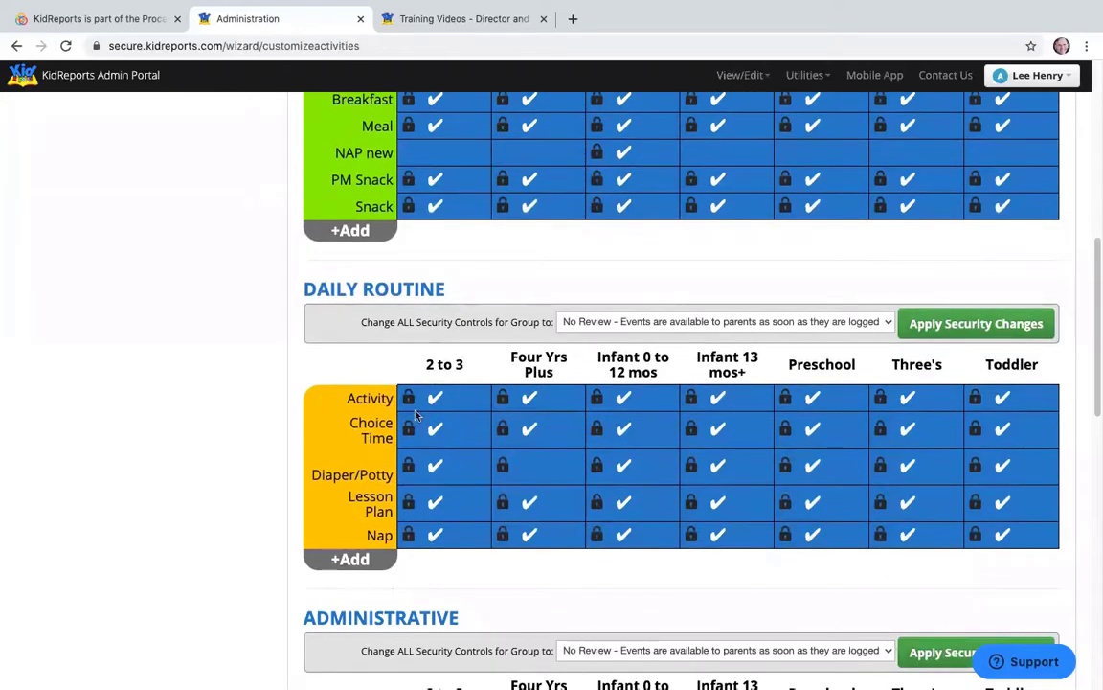
Create a new activity named 'Outdoor Explore' in the Daily Routine group and save it
{"action": "left_click", "coordinate": [354, 560]}
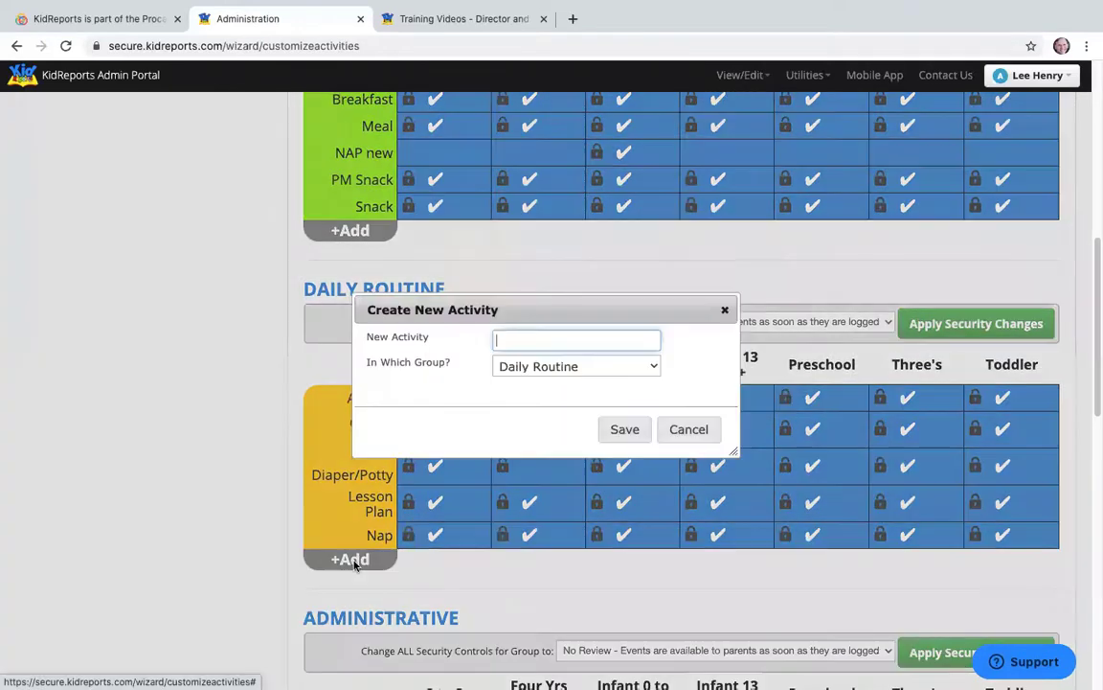
{"action": "left_click", "coordinate": [576, 339]}
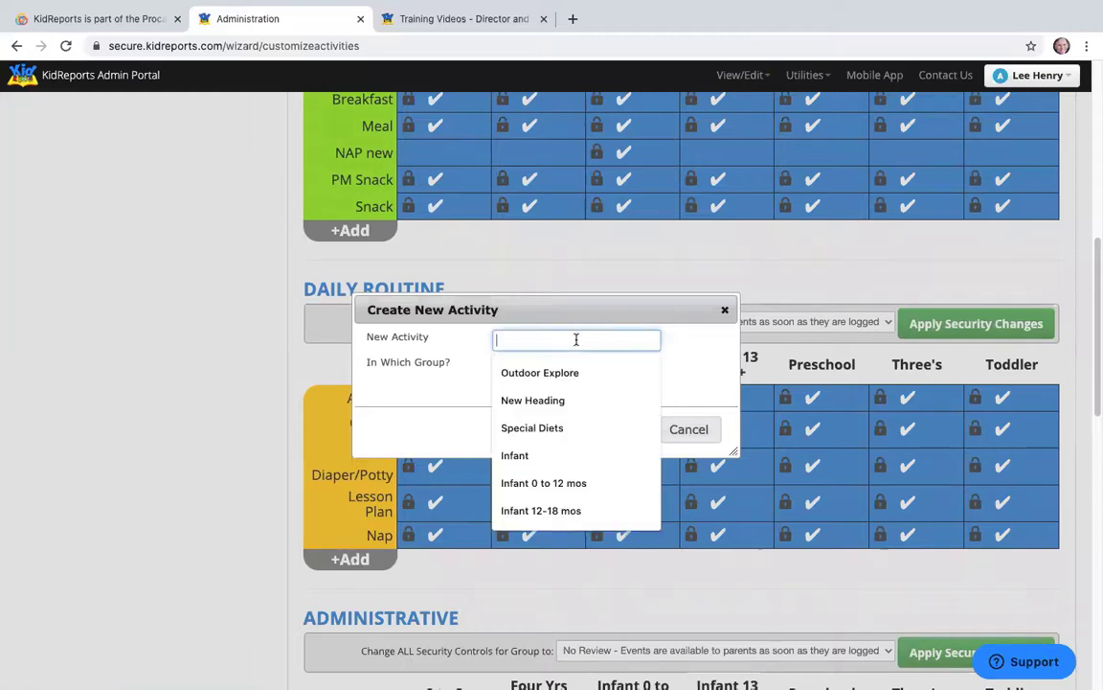
{"action": "type", "text": "out"}
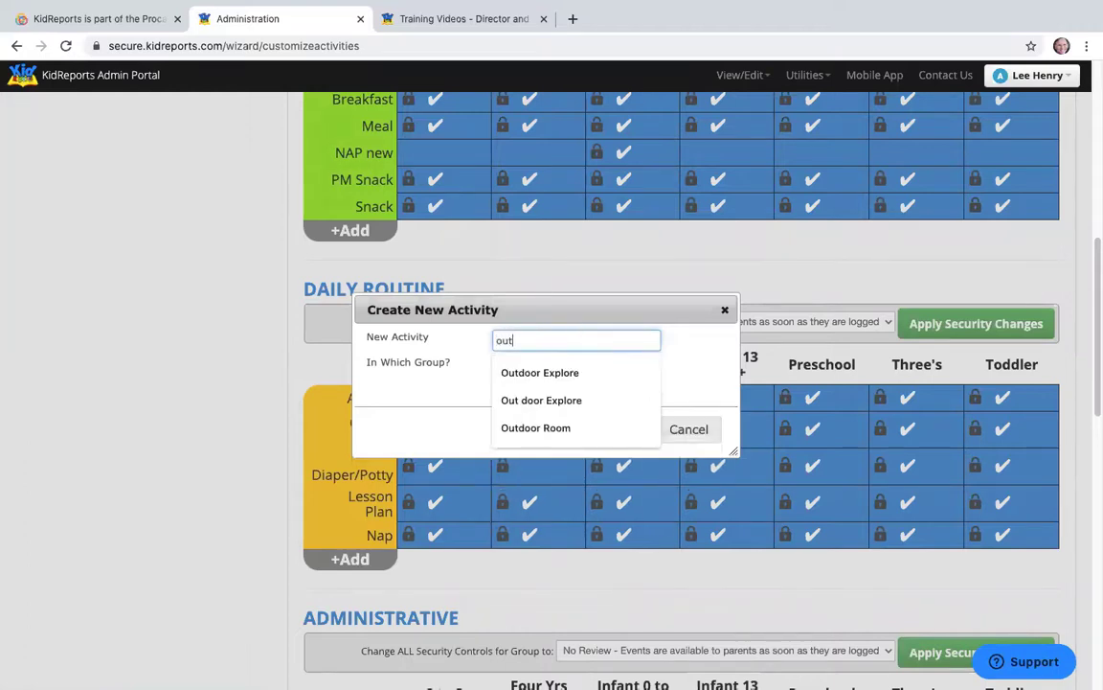
{"action": "left_click", "coordinate": [565, 373]}
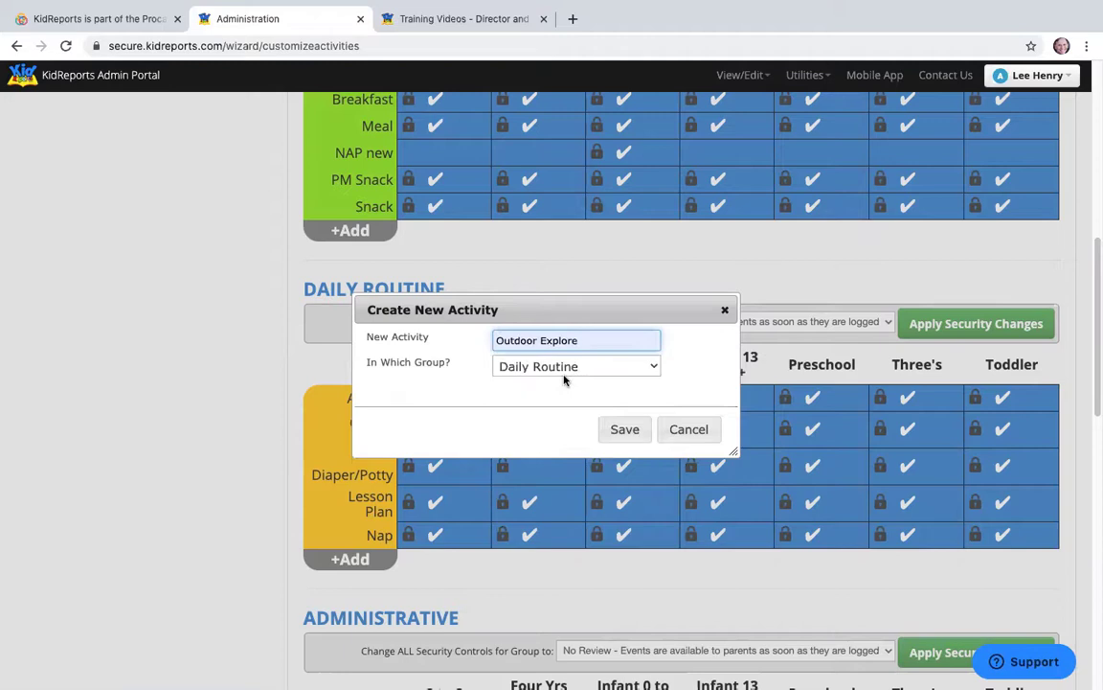
{"action": "left_click", "coordinate": [583, 369]}
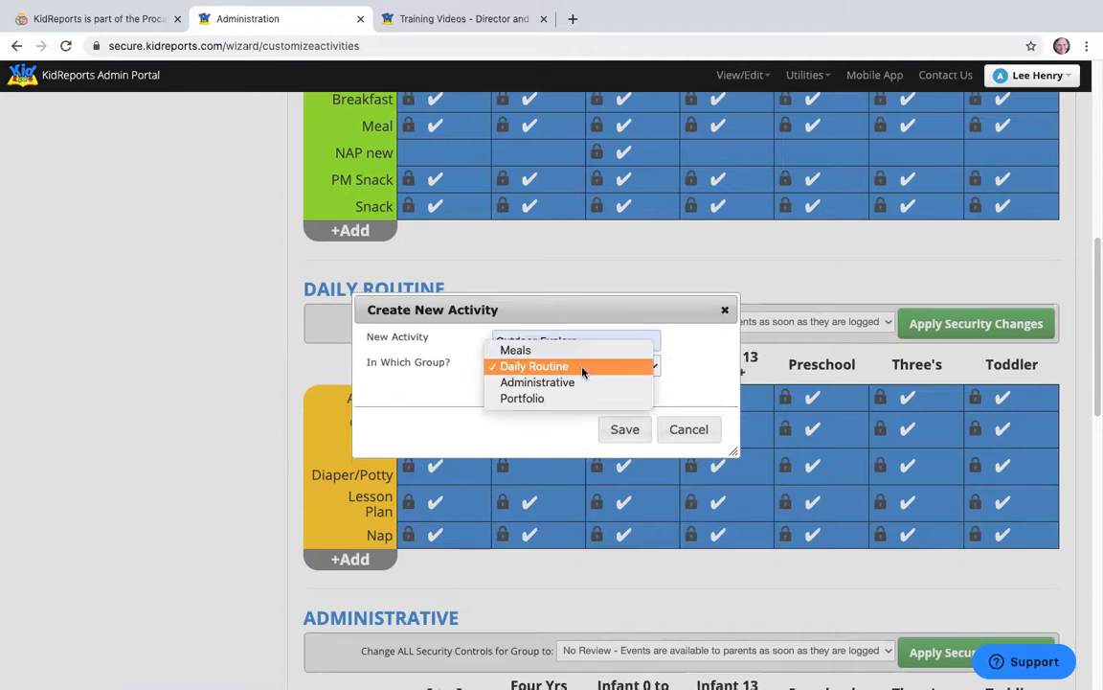
{"action": "left_click", "coordinate": [683, 369]}
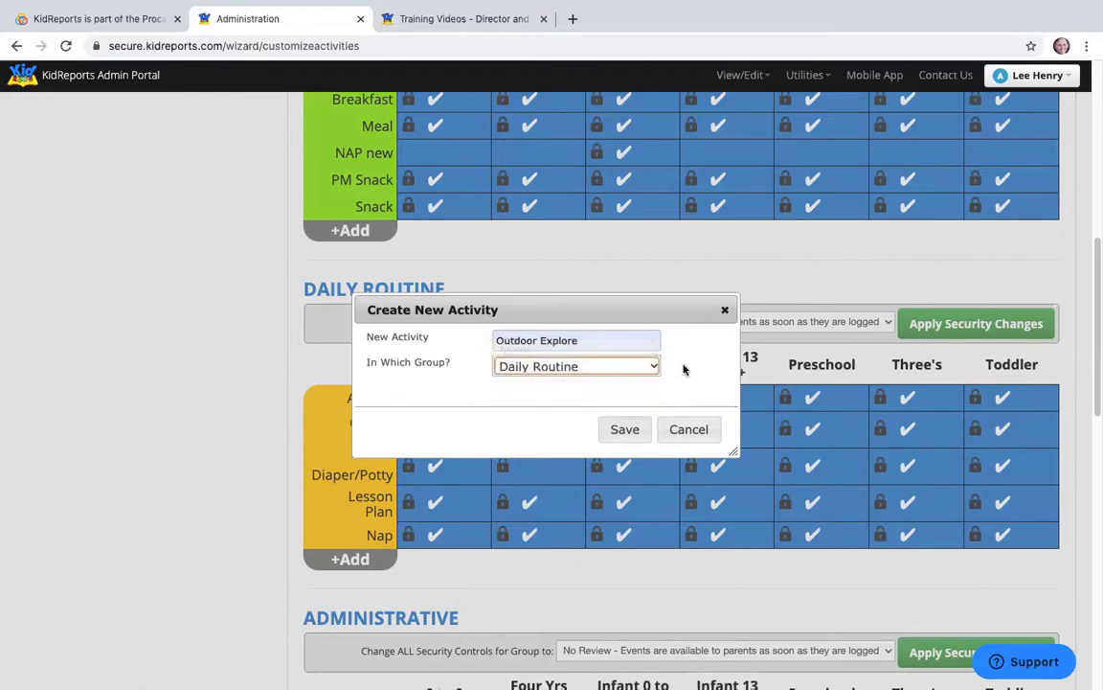
{"action": "left_click", "coordinate": [592, 368]}
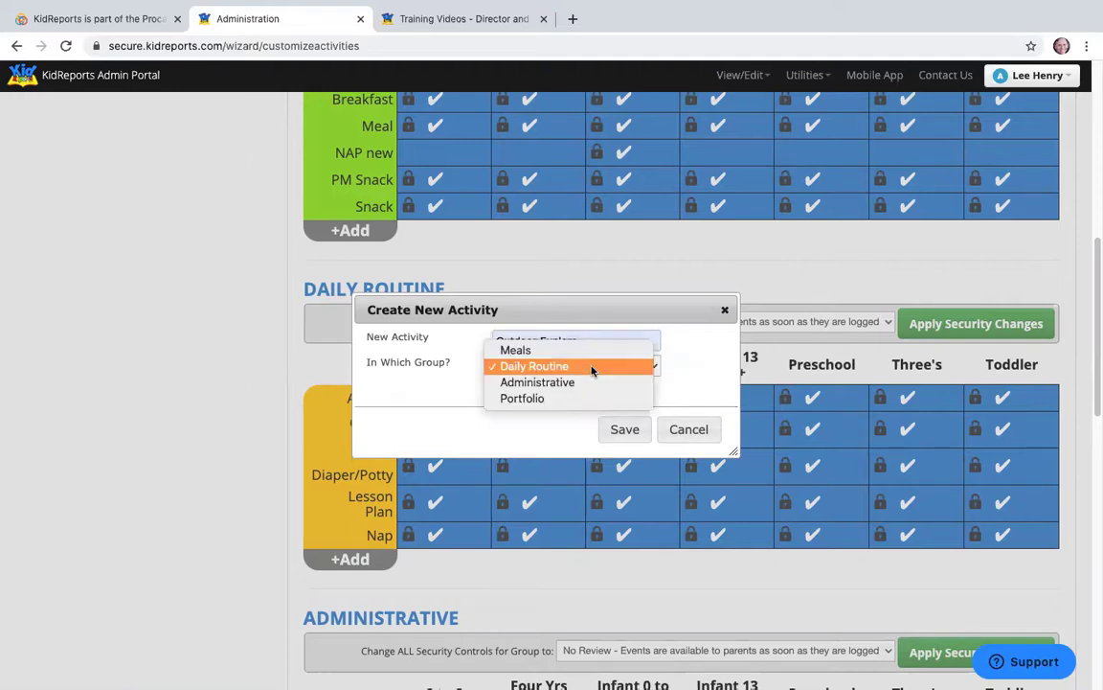
{"action": "left_click", "coordinate": [567, 373]}
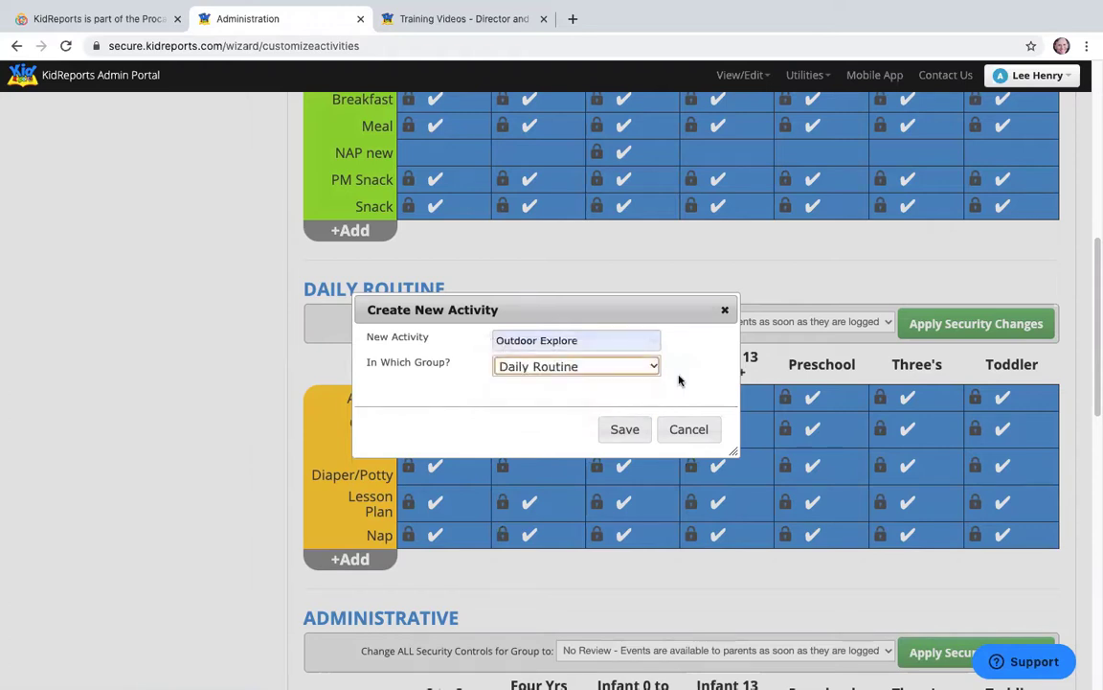
{"action": "left_click", "coordinate": [621, 430]}
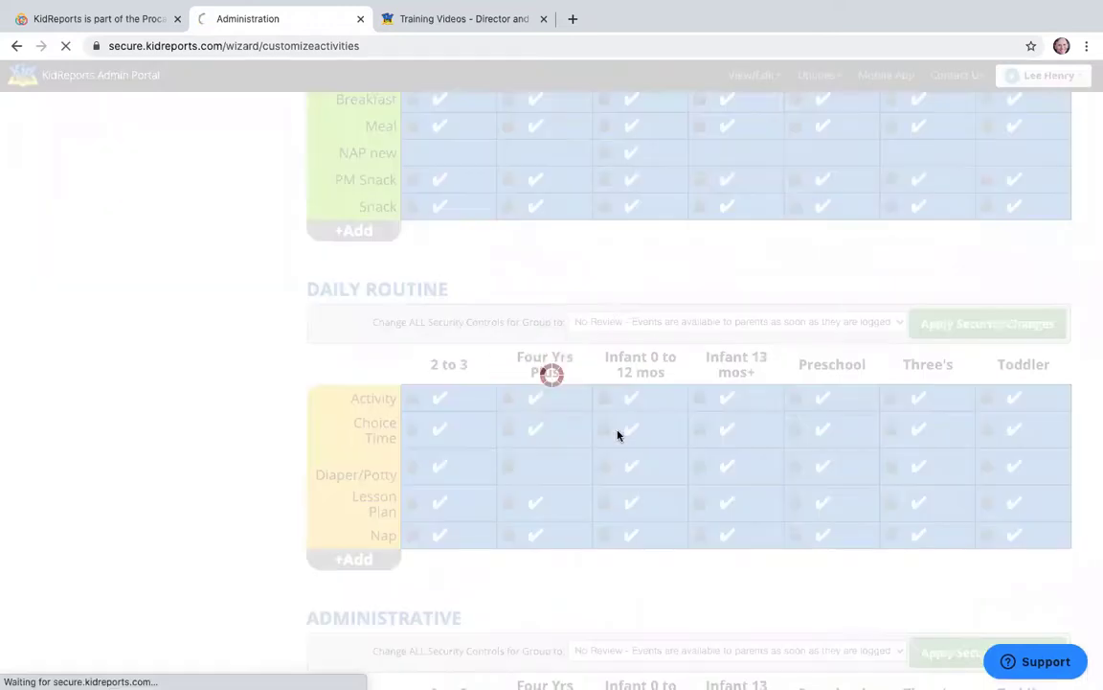
Open the 2 to 3 cell settings of the new Outdoor Explore row
{"action": "scroll", "coordinate": [837, 387], "scroll_direction": "down", "scroll_amount": 7}
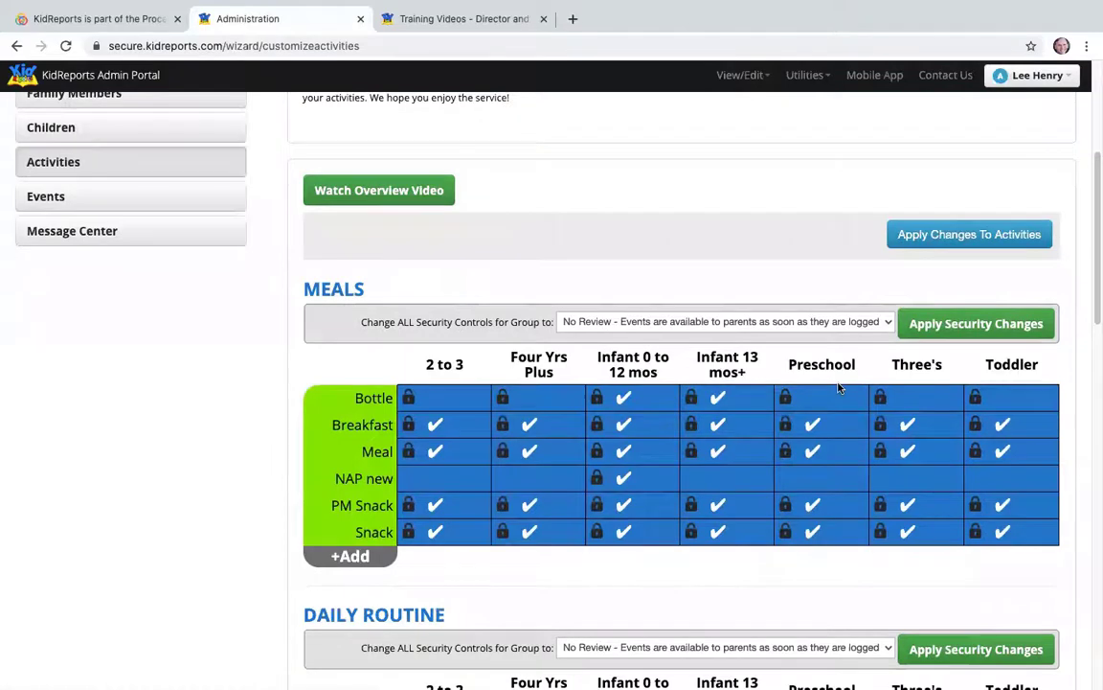
{"action": "scroll", "coordinate": [839, 388], "scroll_direction": "down", "scroll_amount": 3}
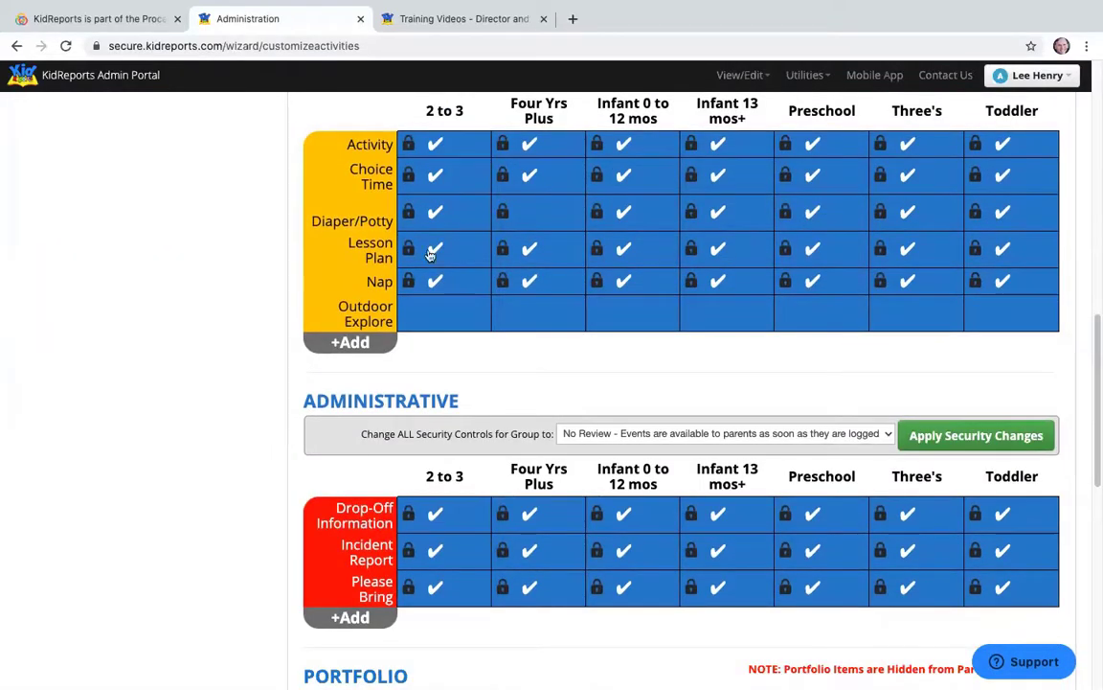
{"action": "mouse_move", "coordinate": [456, 314]}
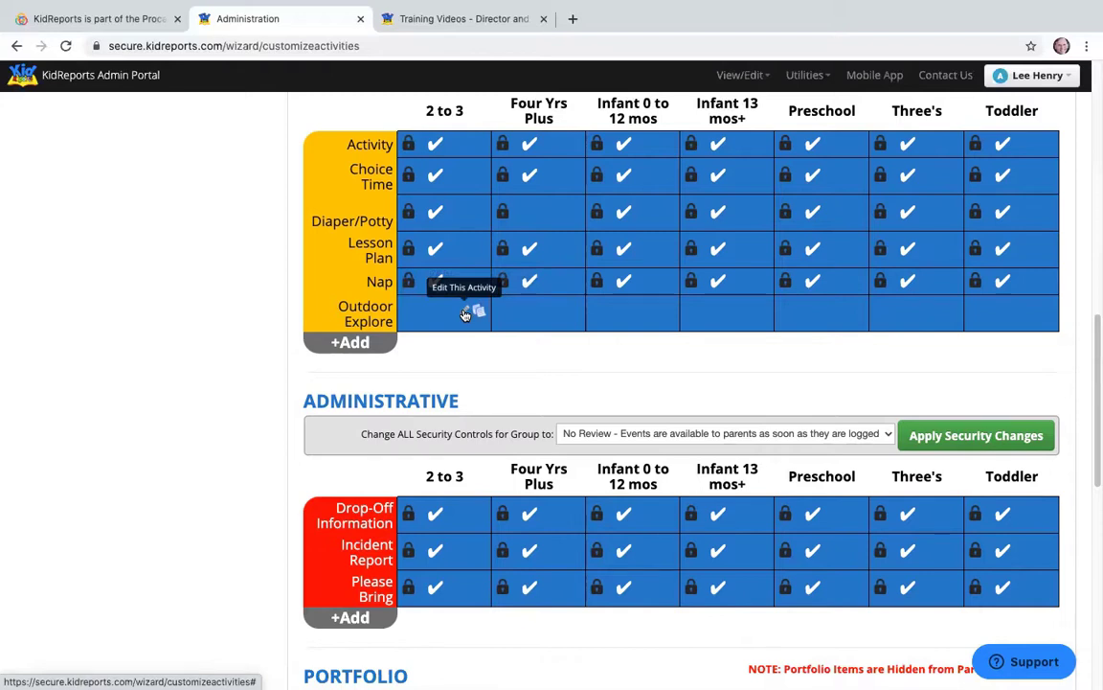
{"action": "left_click", "coordinate": [464, 314]}
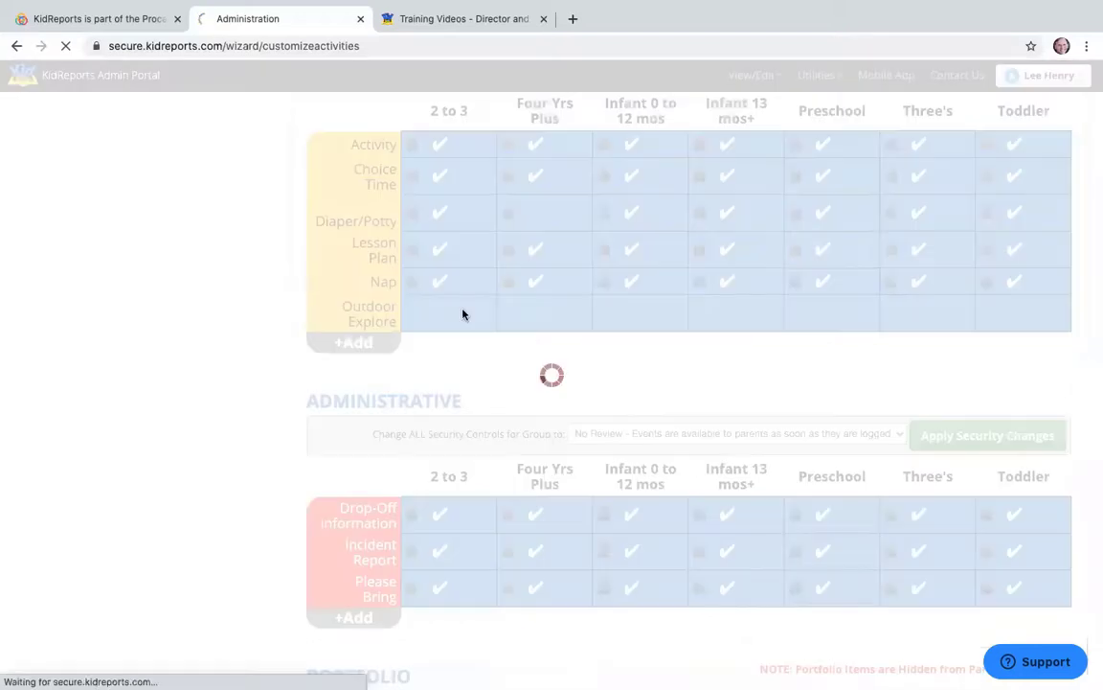
Review the Customizing Outdoor Explore page without changes and return to the Activities overview
{"action": "scroll", "coordinate": [802, 337], "scroll_direction": "down", "scroll_amount": 3}
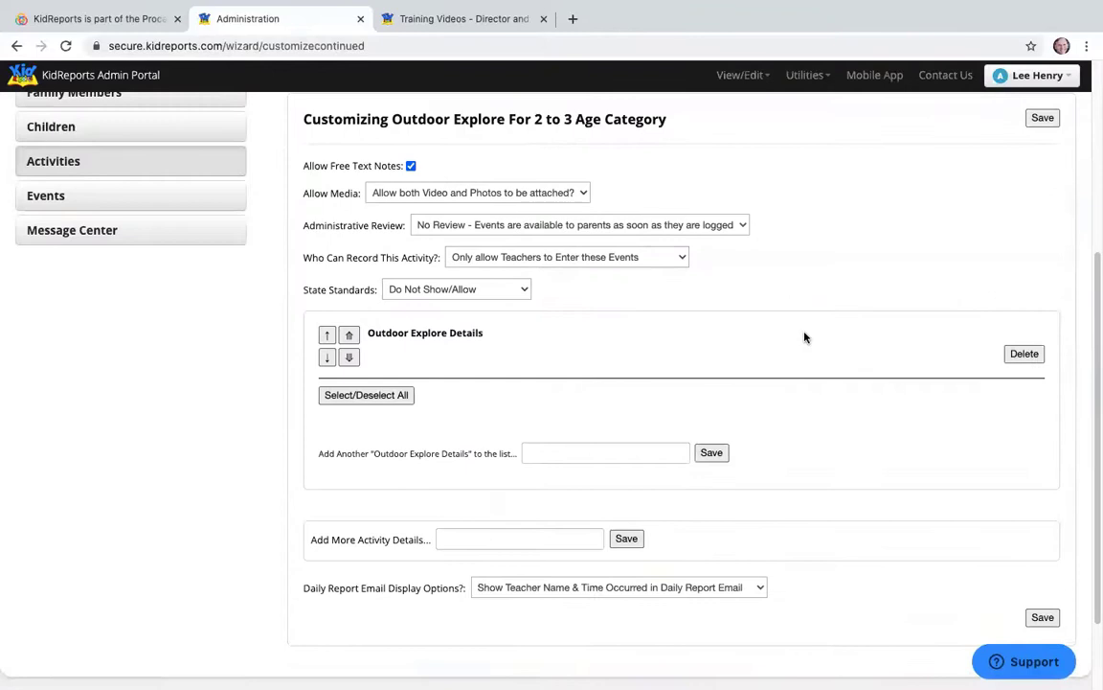
{"action": "scroll", "coordinate": [803, 337], "scroll_direction": "down", "scroll_amount": 1}
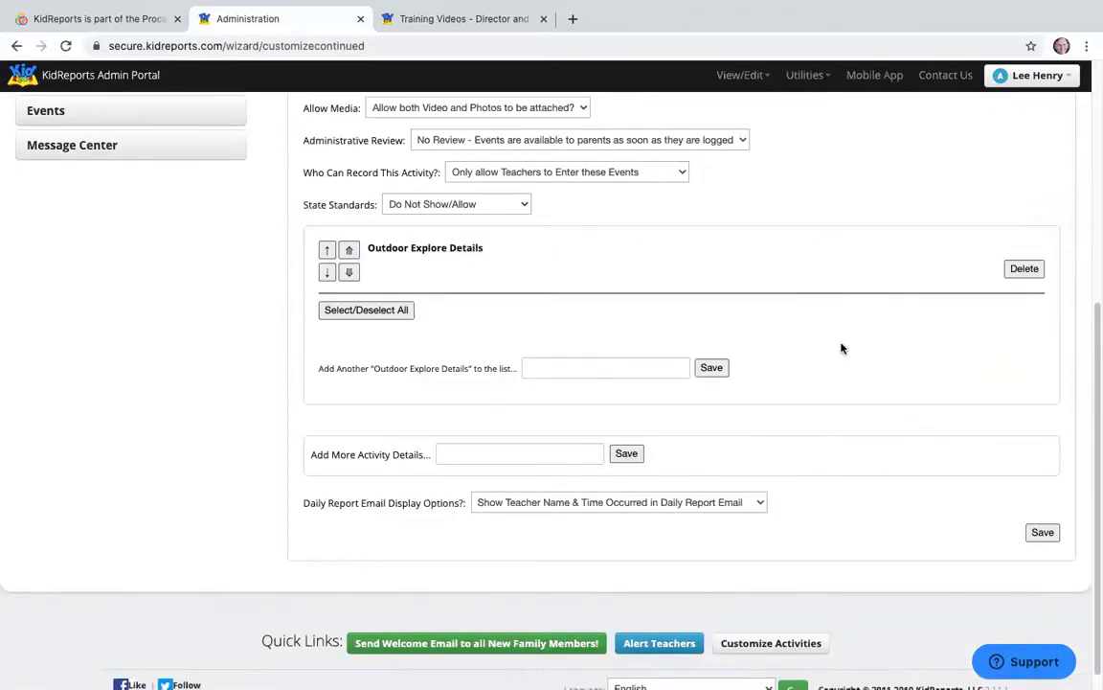
{"action": "scroll", "coordinate": [841, 349], "scroll_direction": "up", "scroll_amount": 2}
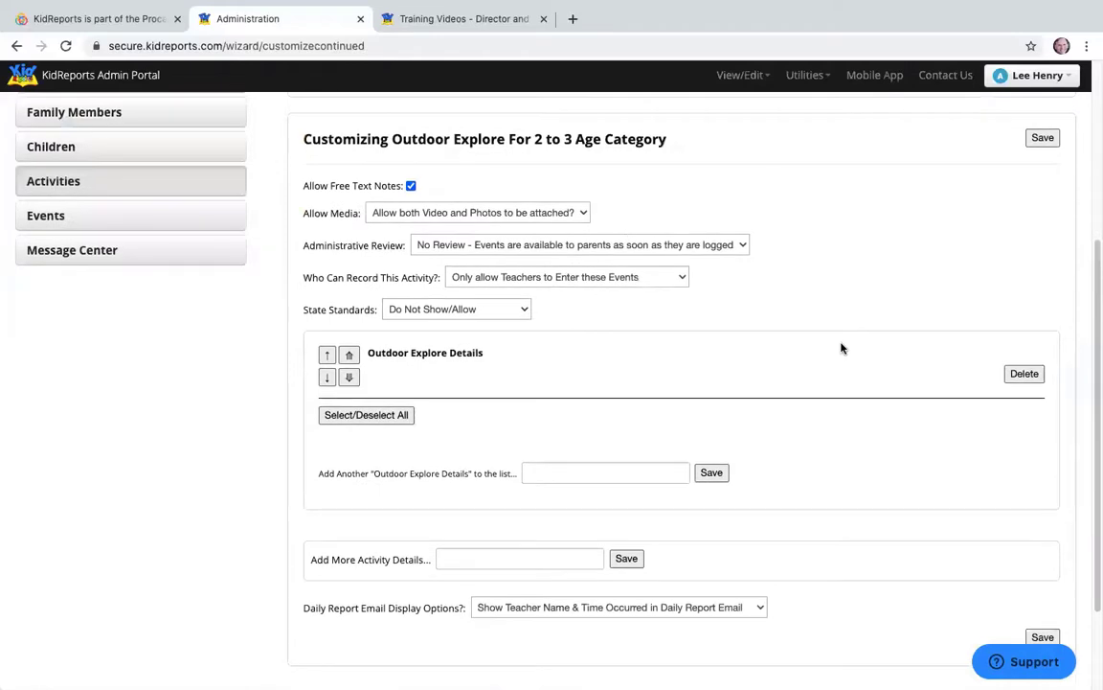
{"action": "left_click", "coordinate": [124, 191]}
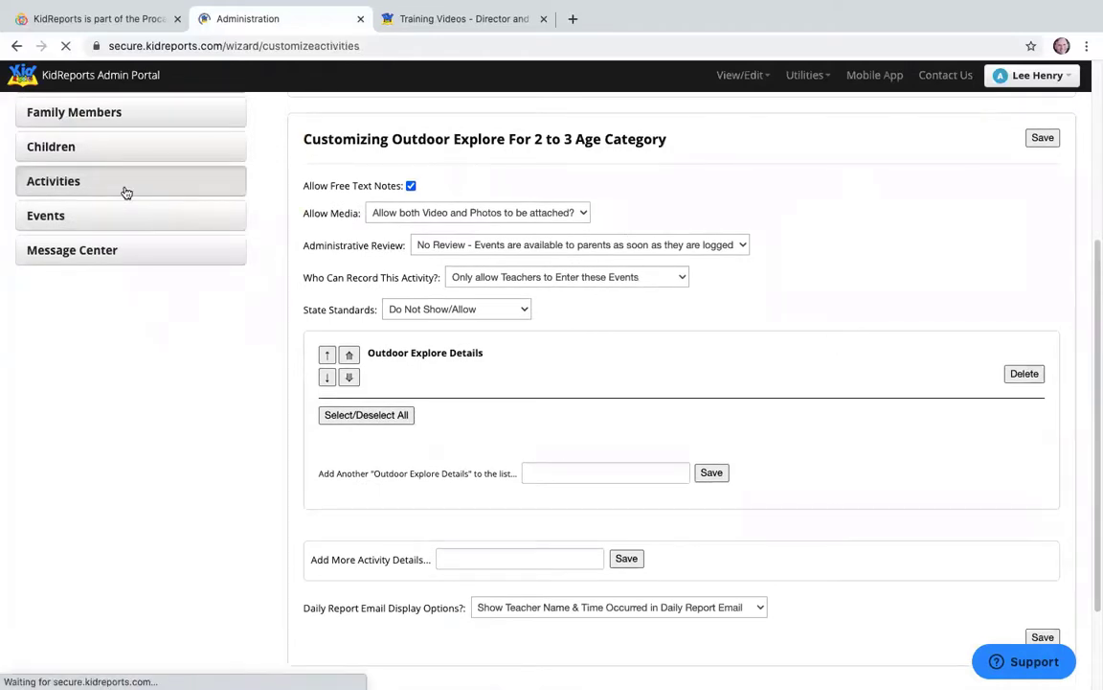
{"action": "scroll", "coordinate": [859, 337], "scroll_direction": "down", "scroll_amount": 3}
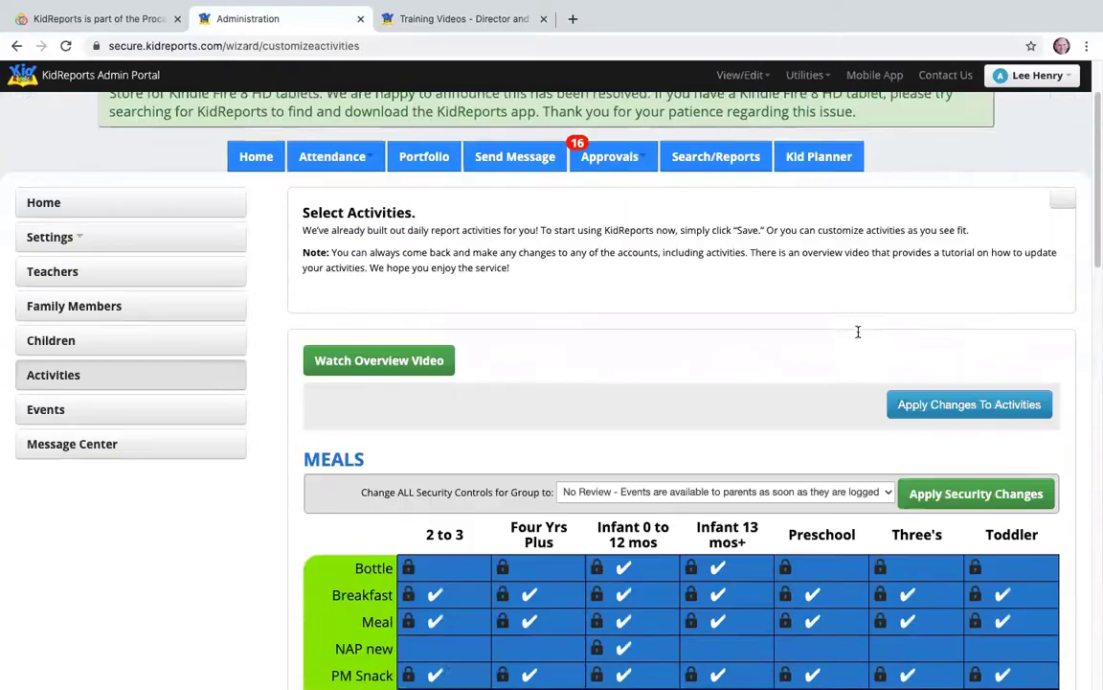
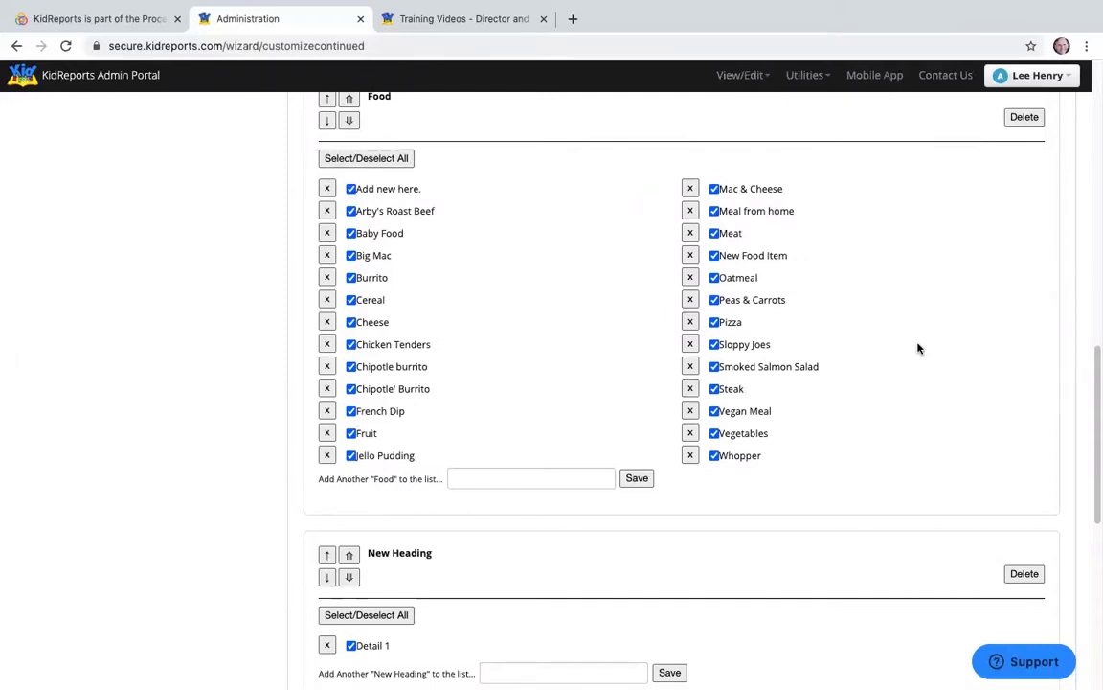
Replace Big Mac with Hamburger in the Meal activity's Food list and save
{"action": "left_click", "coordinate": [325, 260]}
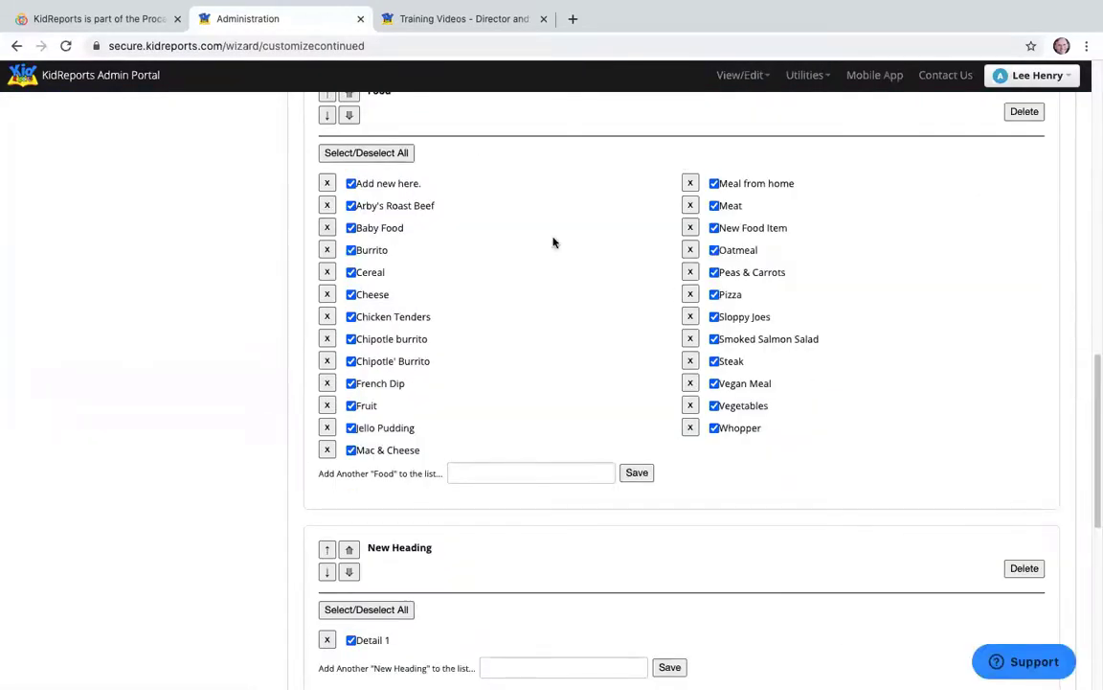
{"action": "left_click", "coordinate": [490, 469]}
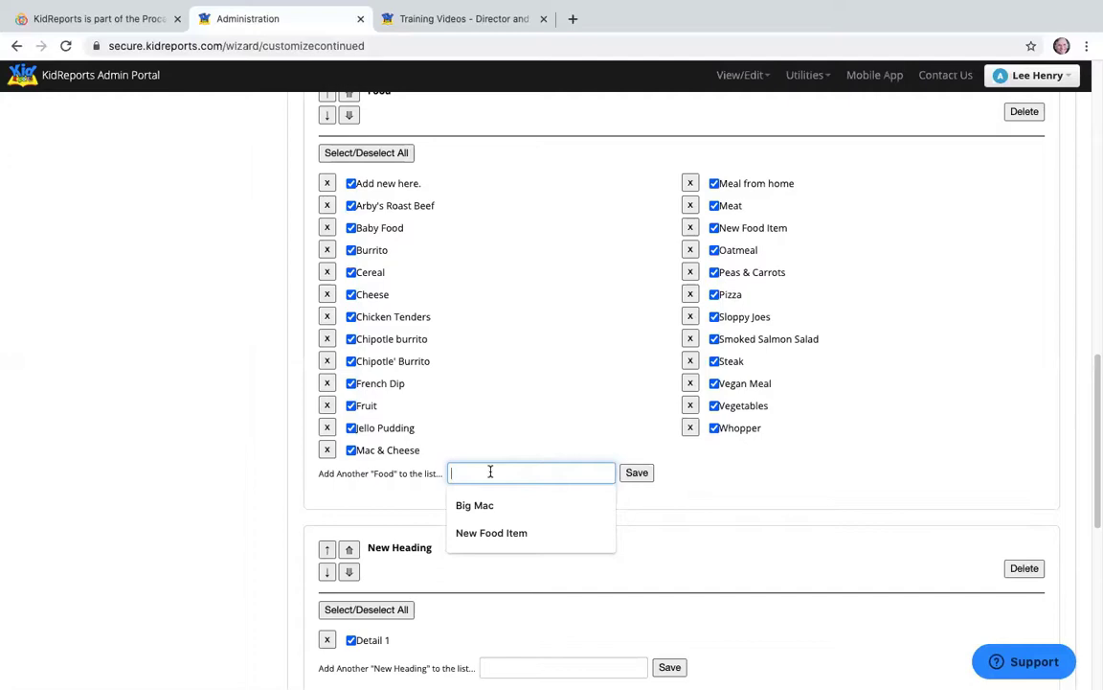
{"action": "type", "text": "Hamberger"}
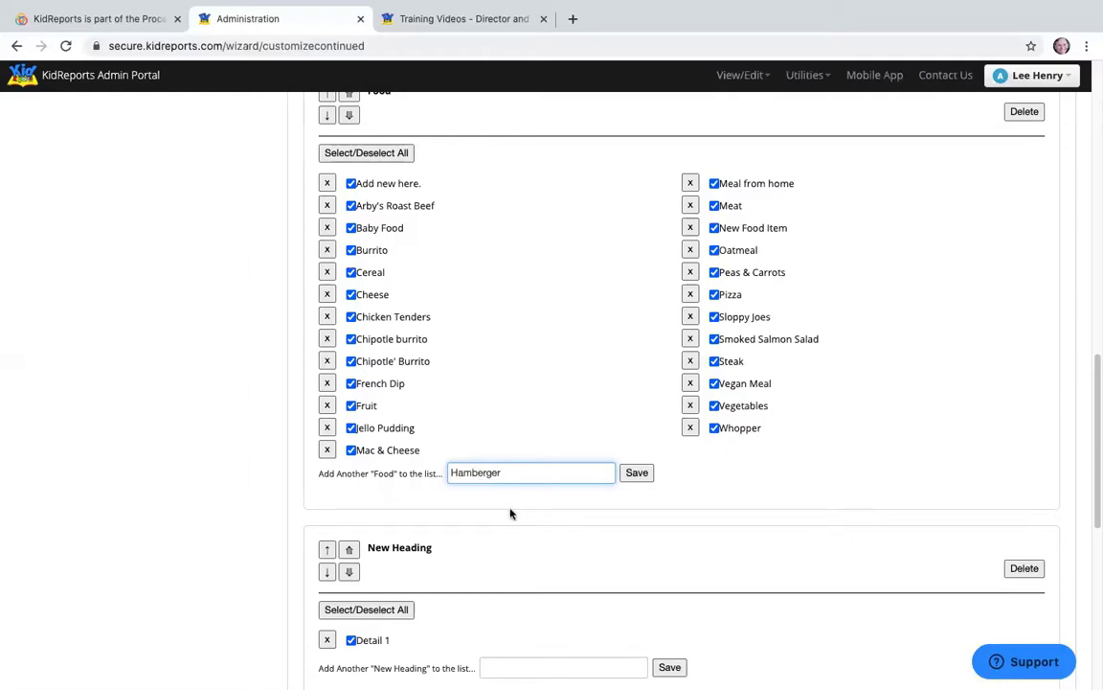
{"action": "type", "text": "u"}
{"action": "left_click", "coordinate": [639, 473]}
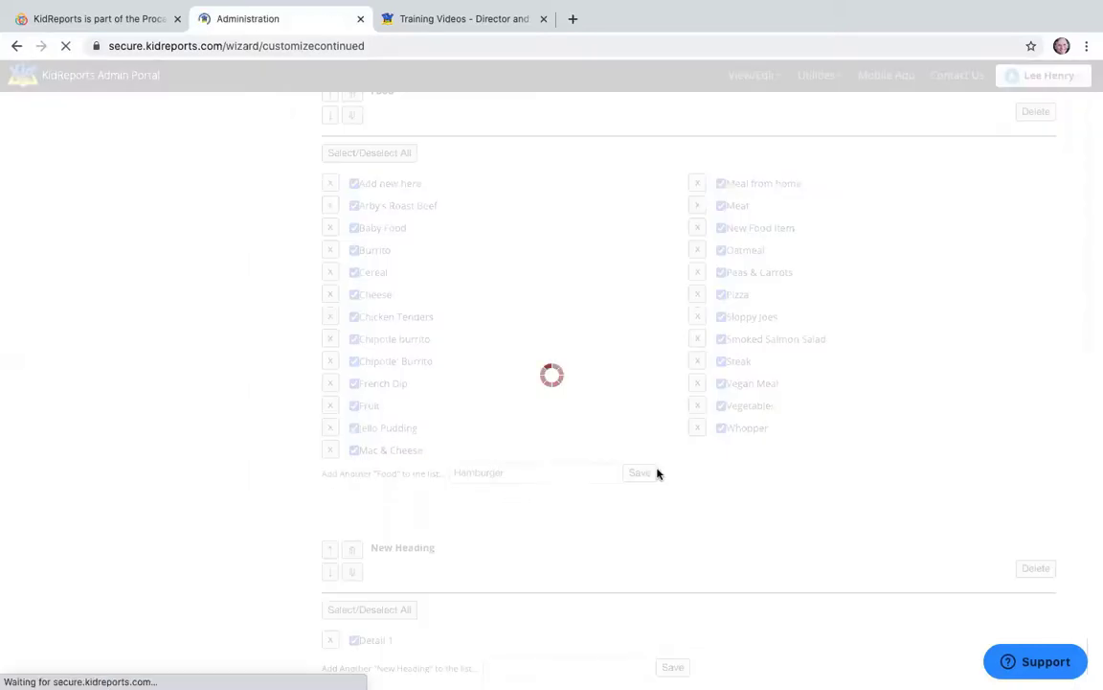
{"action": "scroll", "coordinate": [870, 402], "scroll_direction": "down", "scroll_amount": 15}
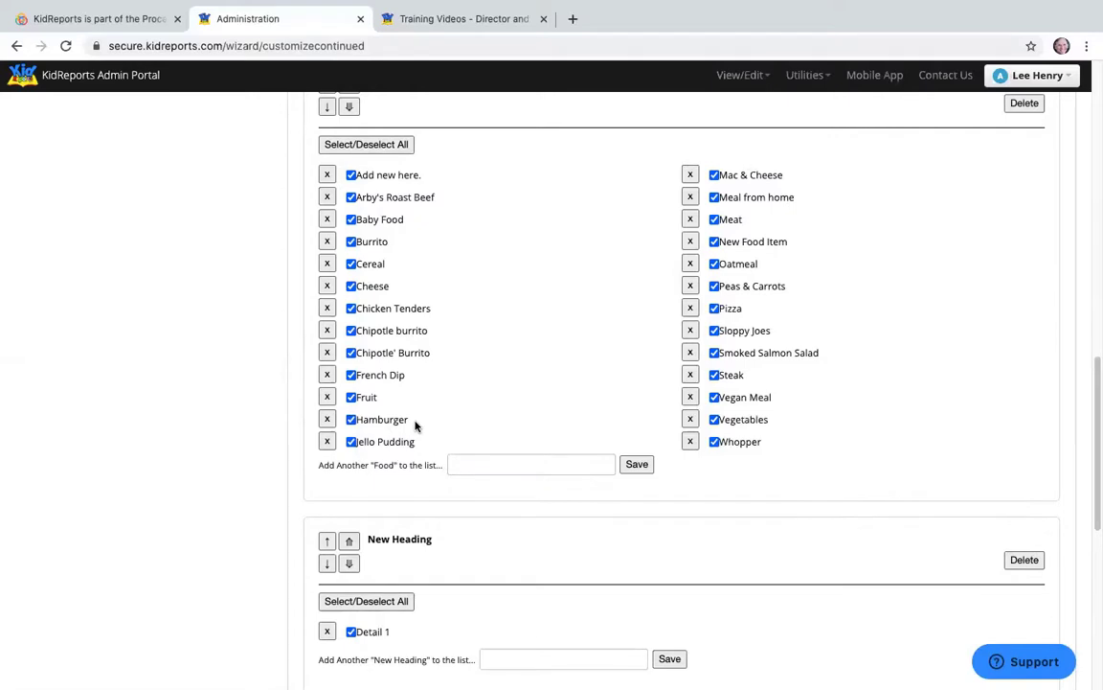
{"action": "scroll", "coordinate": [892, 406], "scroll_direction": "down", "scroll_amount": 5}
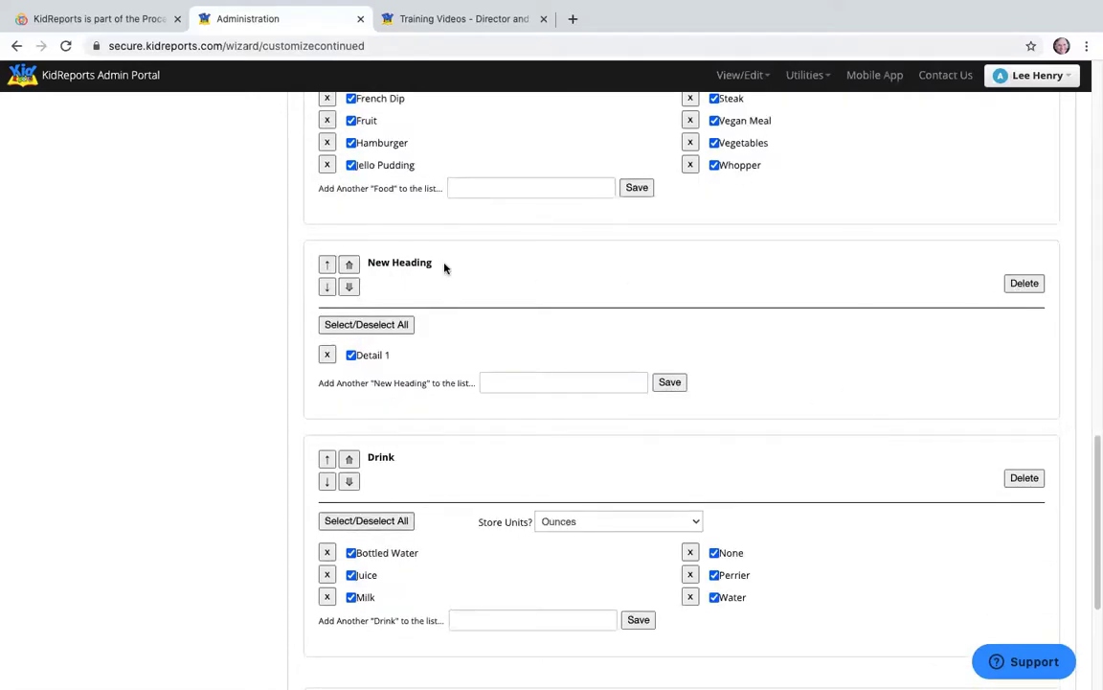
Delete the New Heading detail group and its values
{"action": "left_click", "coordinate": [1026, 285]}
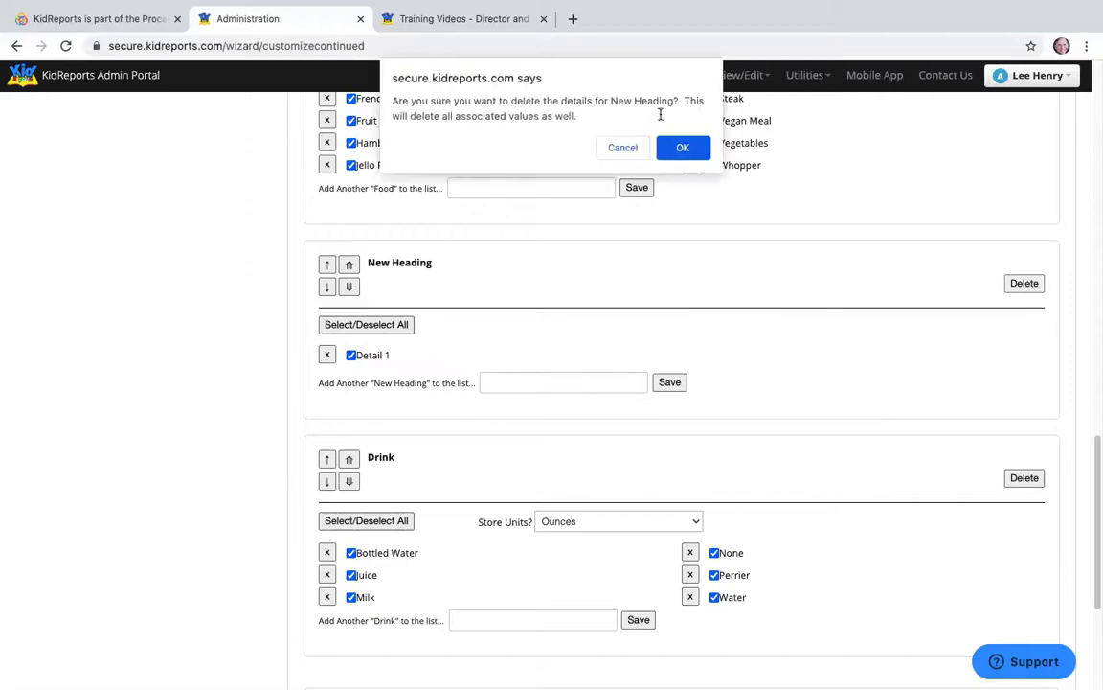
{"action": "left_click", "coordinate": [683, 149]}
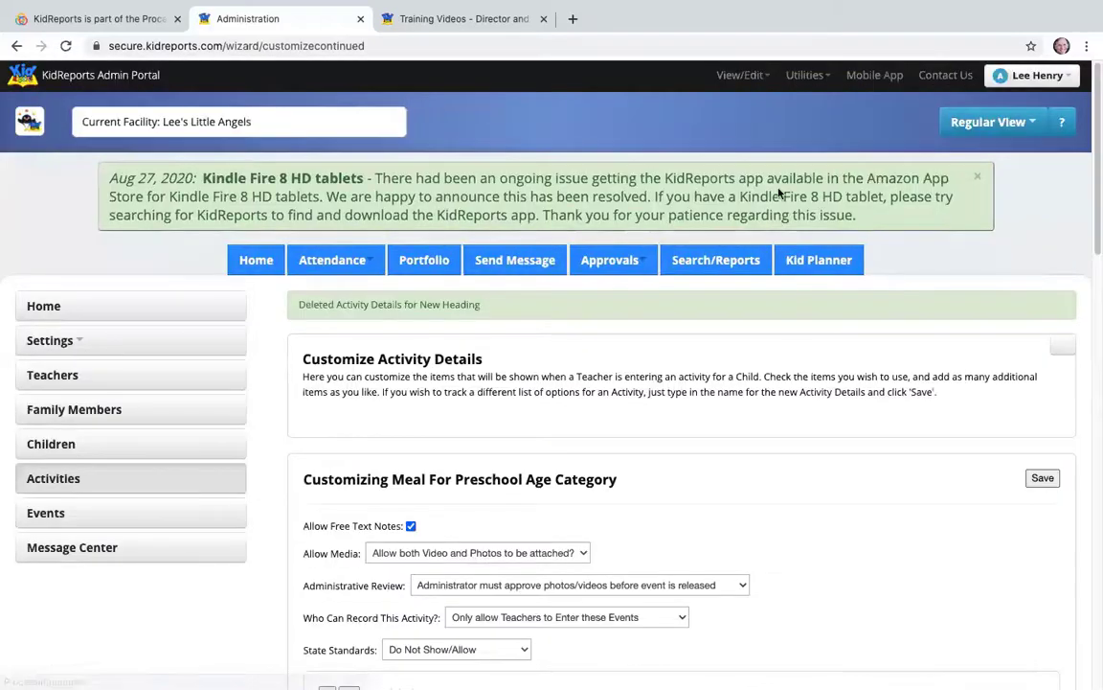
{"action": "scroll", "coordinate": [882, 348], "scroll_direction": "down", "scroll_amount": 5}
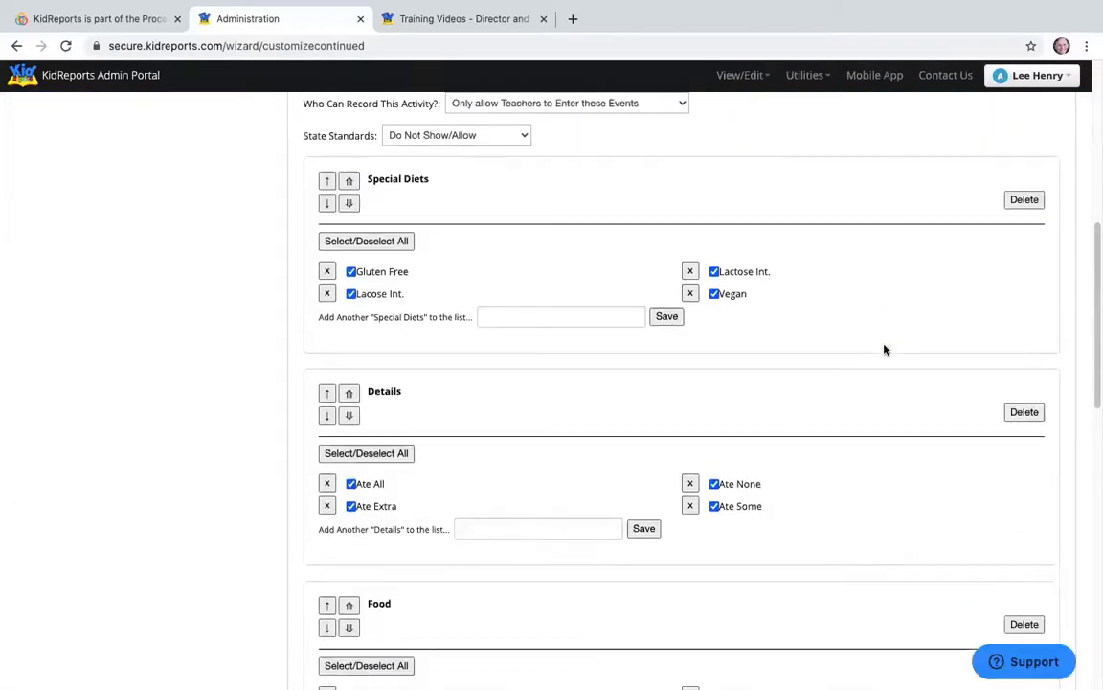
{"action": "scroll", "coordinate": [885, 350], "scroll_direction": "down", "scroll_amount": 10}
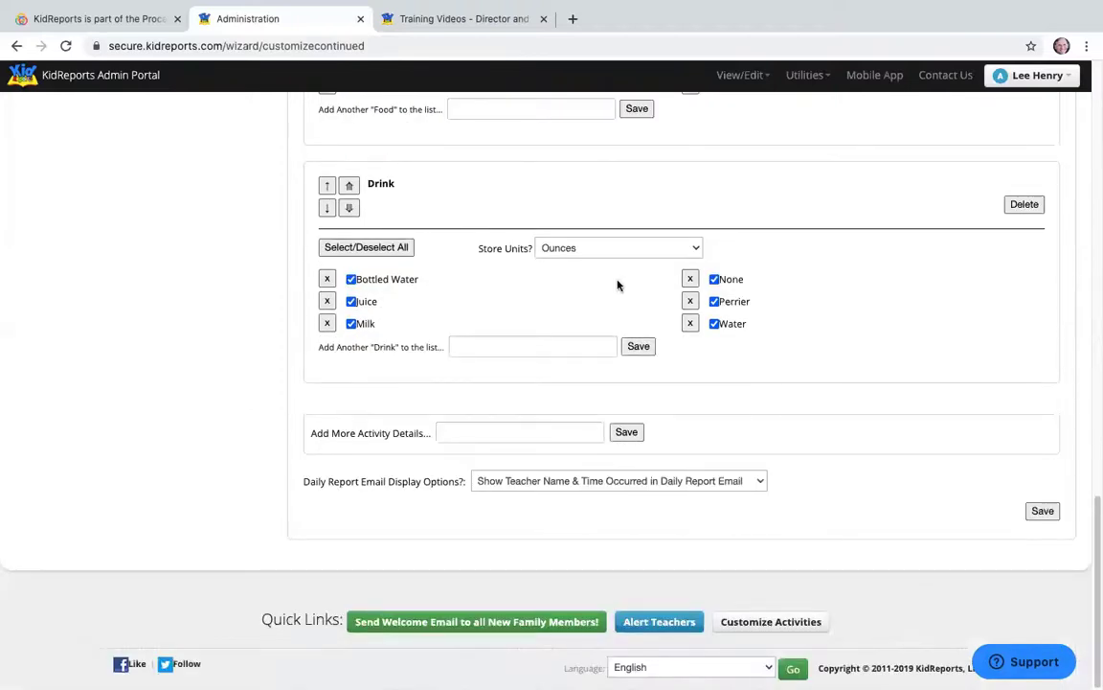
Add a new activity detail group named 'New Heading 2'
{"action": "left_click", "coordinate": [469, 431]}
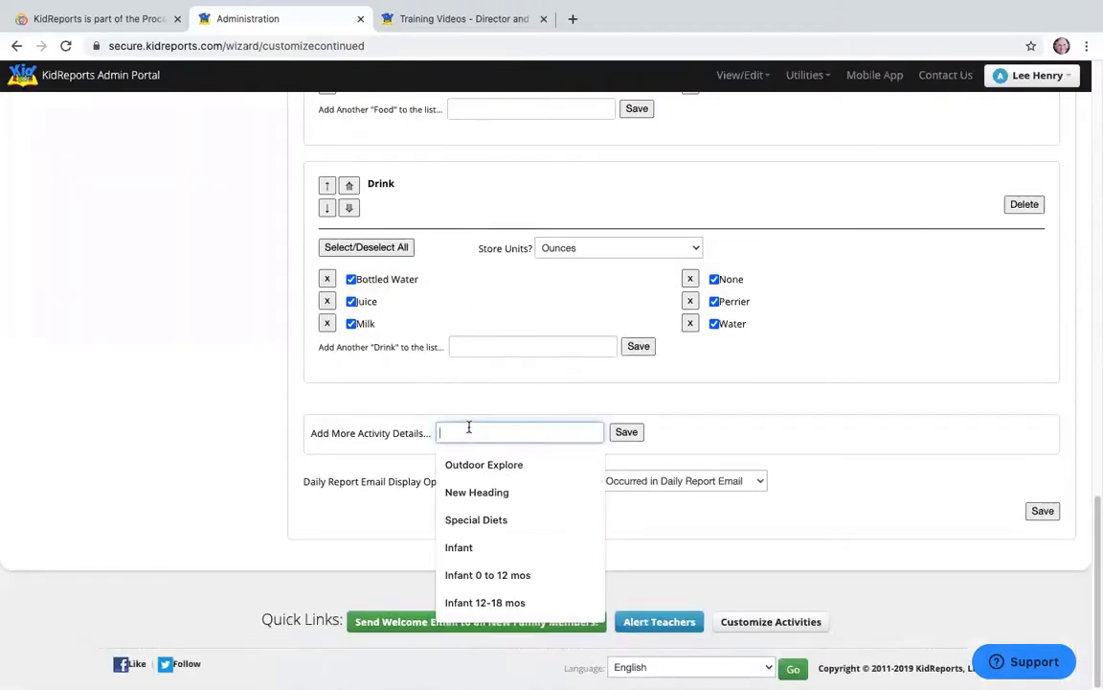
{"action": "type", "text": "New Headin"}
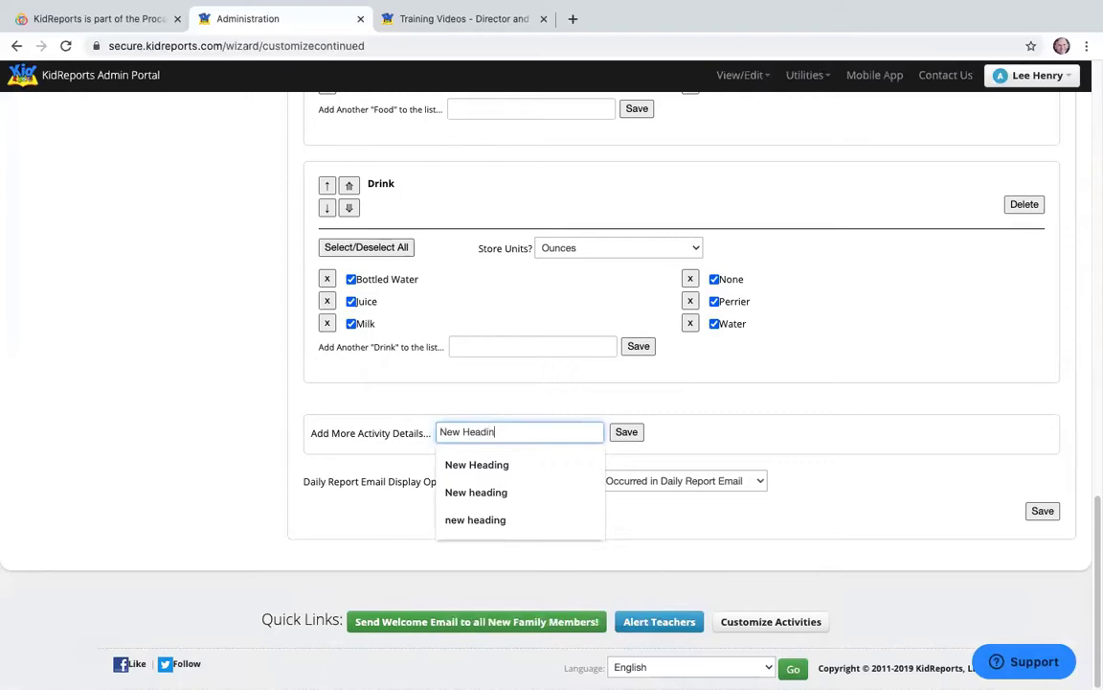
{"action": "type", "text": "g 2"}
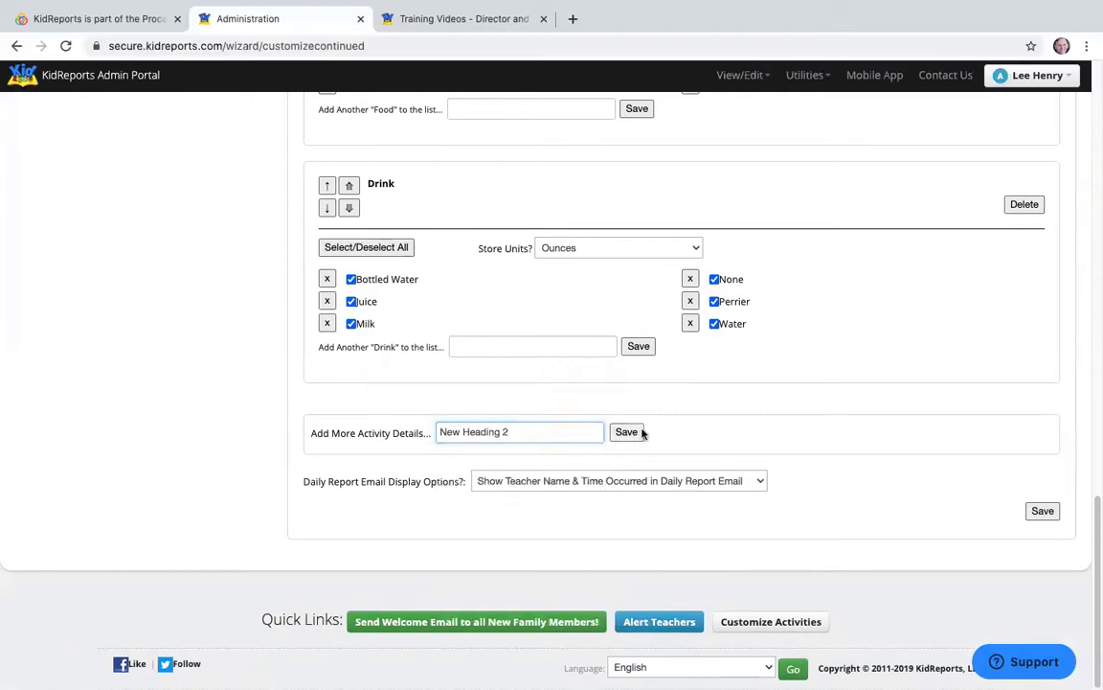
{"action": "left_click", "coordinate": [632, 434]}
{"action": "scroll", "coordinate": [962, 370], "scroll_direction": "down", "scroll_amount": 15}
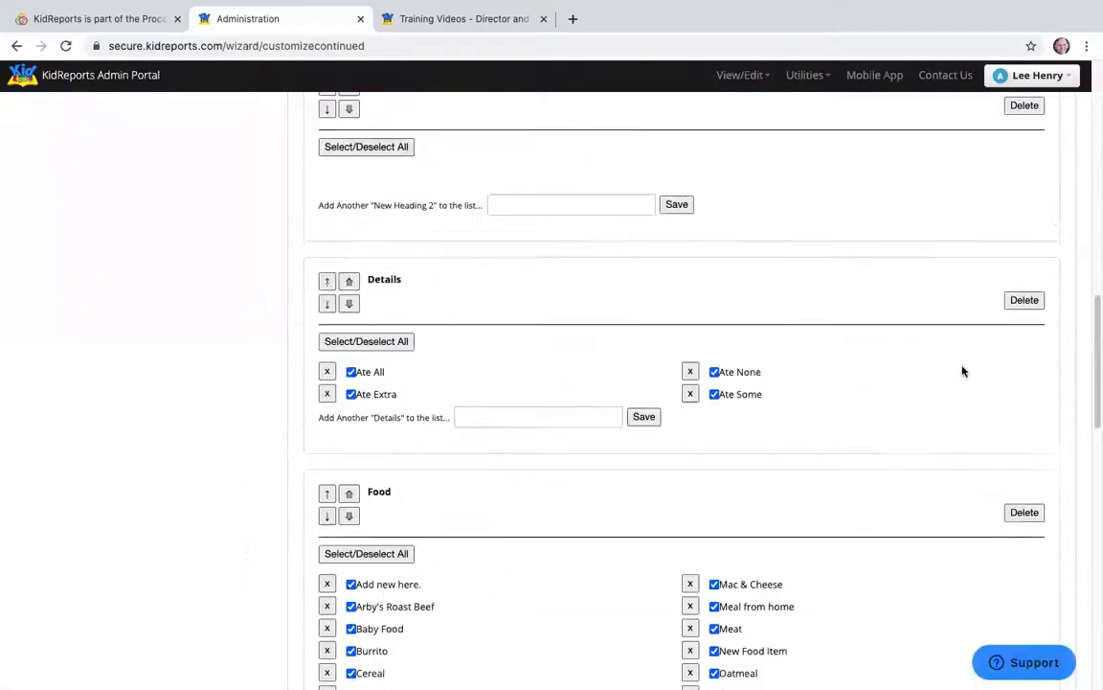
{"action": "scroll", "coordinate": [963, 371], "scroll_direction": "up", "scroll_amount": 10}
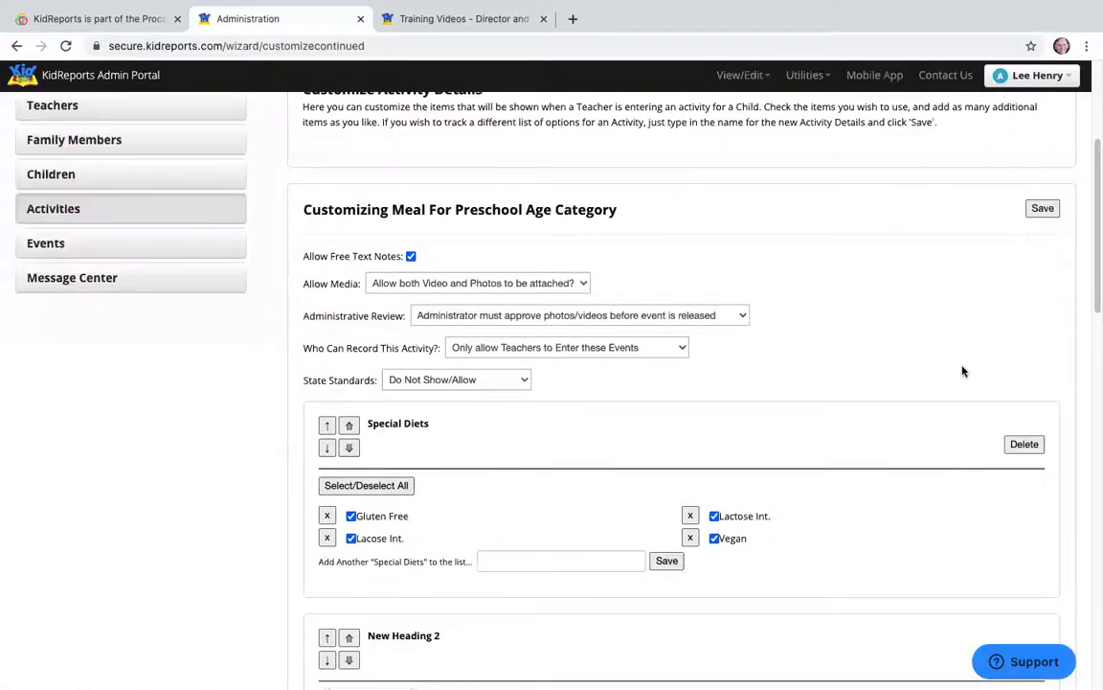
{"action": "scroll", "coordinate": [963, 371], "scroll_direction": "down", "scroll_amount": 3}
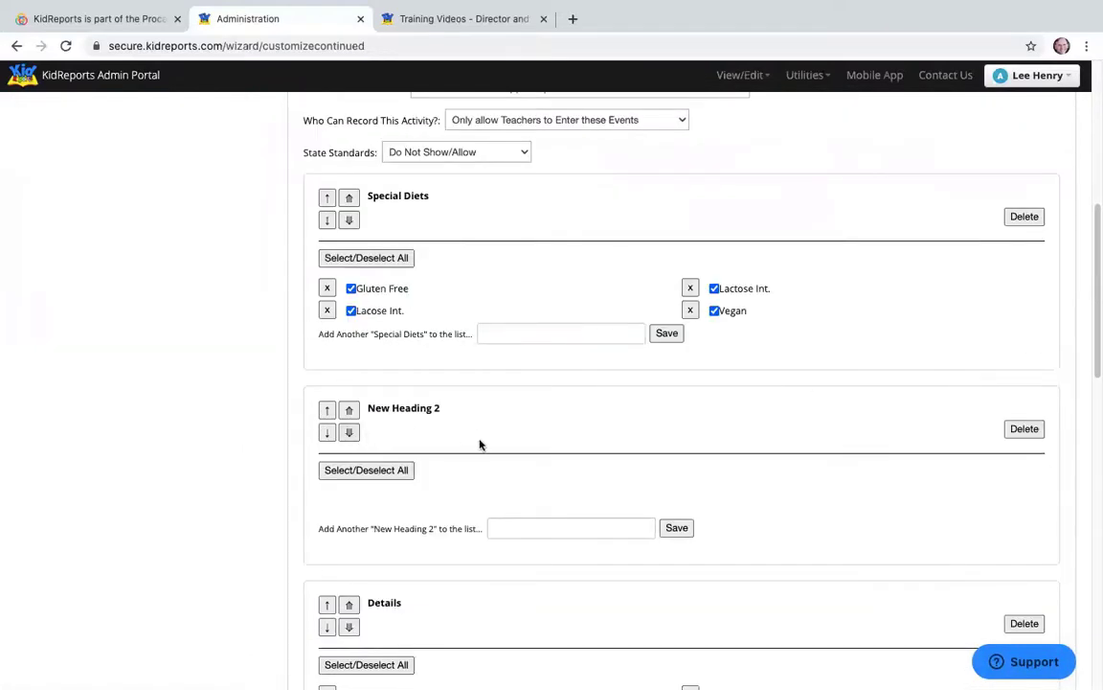
Add a 'Detail 1' item under New Heading 2 and move the group to the bottom
{"action": "left_click", "coordinate": [539, 529]}
{"action": "type", "text": "Detail 1"}
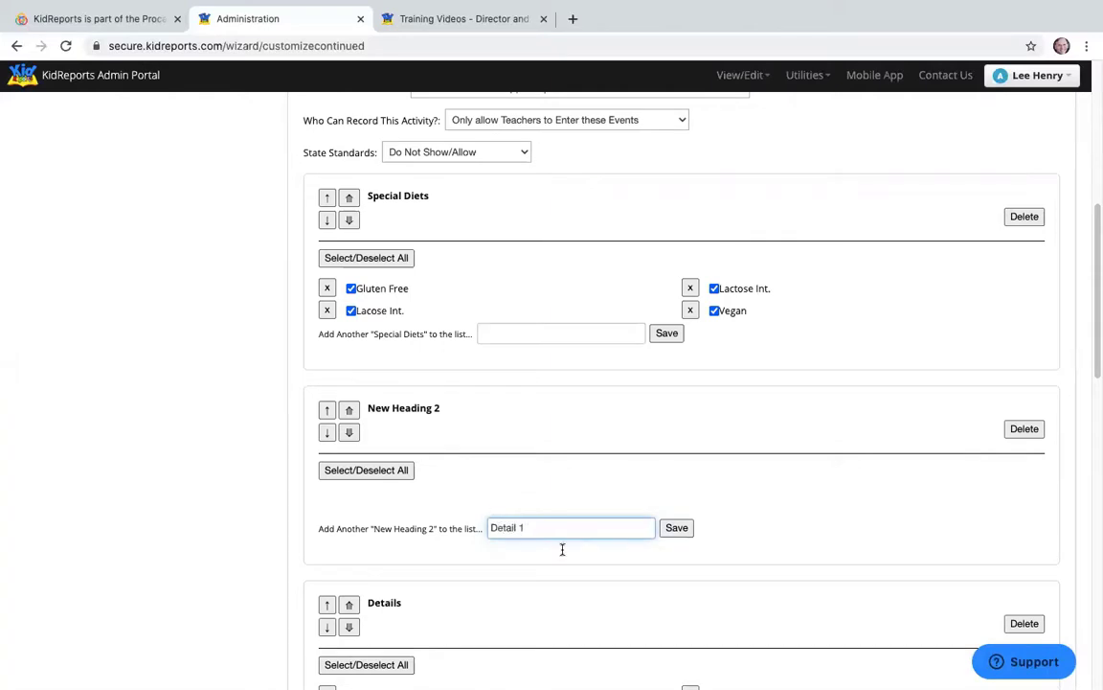
{"action": "left_click", "coordinate": [677, 530]}
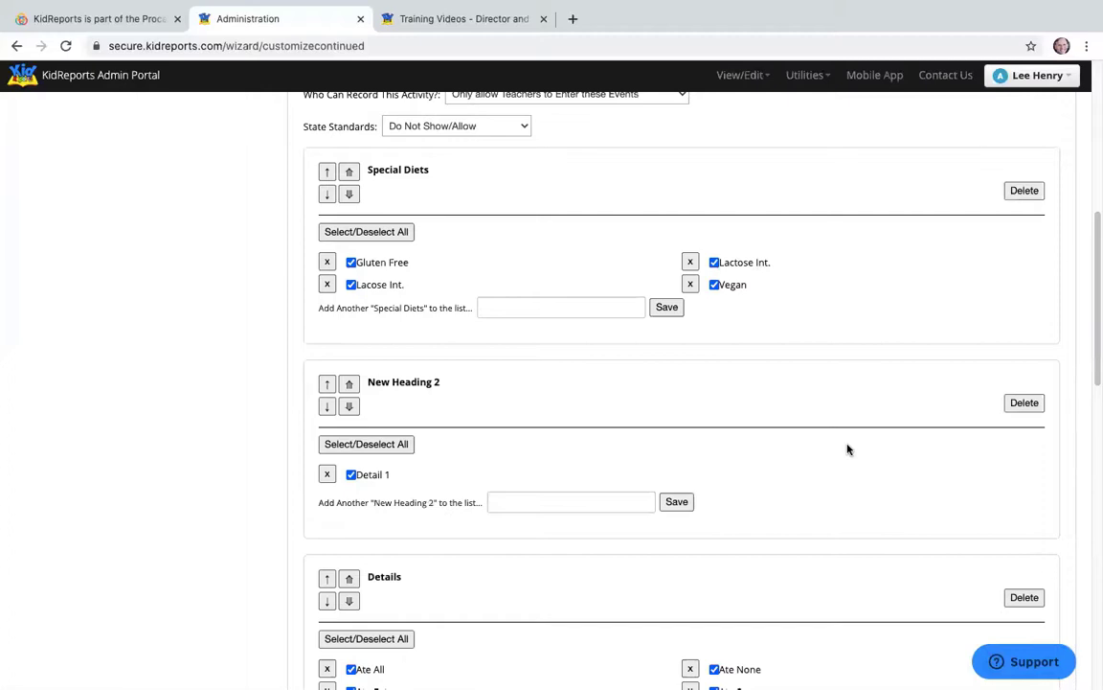
{"action": "scroll", "coordinate": [847, 448], "scroll_direction": "down", "scroll_amount": 1}
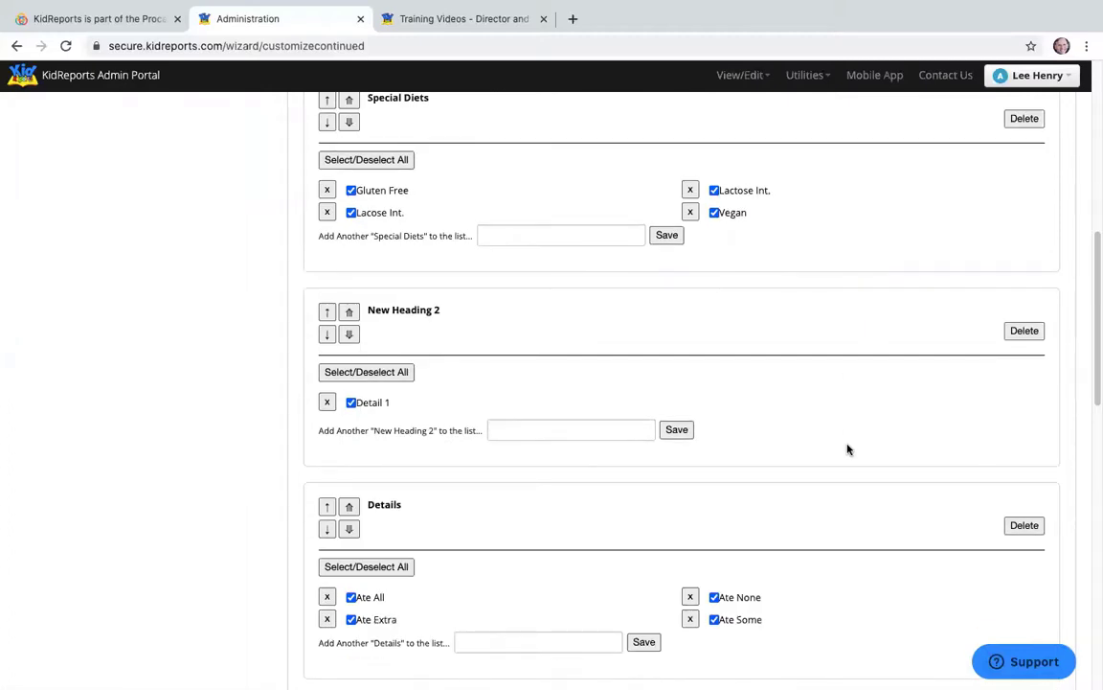
{"action": "left_click", "coordinate": [349, 337]}
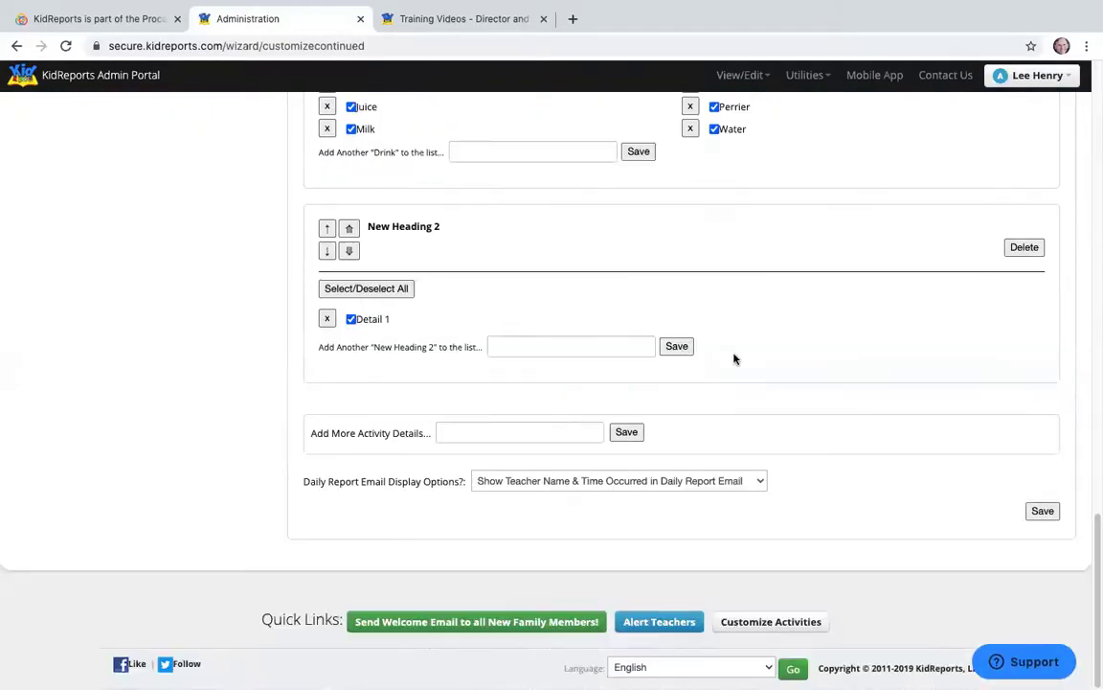
Move New Heading 2 up one place, then delete it, leaving Drink as the last section
{"action": "left_click", "coordinate": [326, 230]}
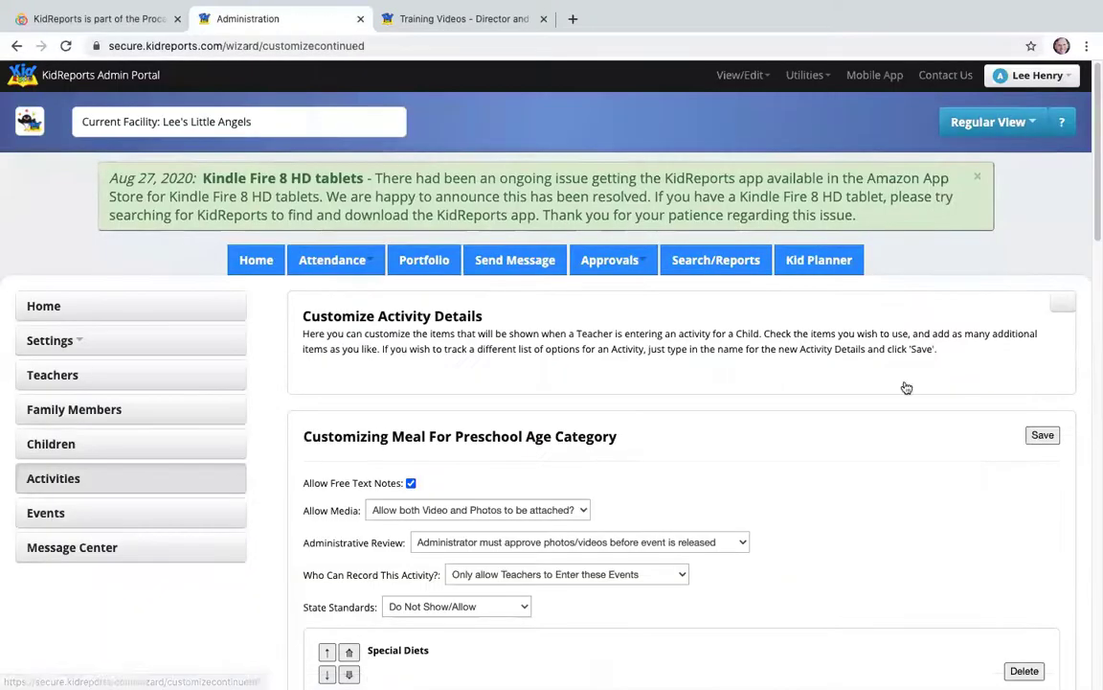
{"action": "scroll", "coordinate": [900, 363], "scroll_direction": "up", "scroll_amount": 2}
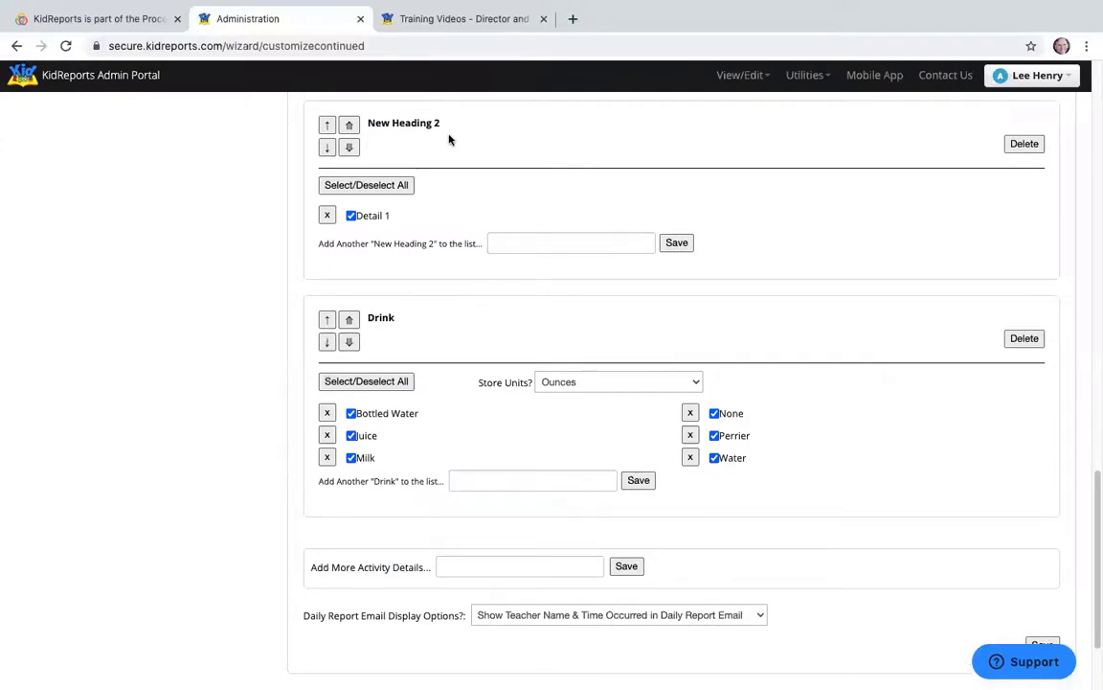
{"action": "left_click", "coordinate": [1024, 144]}
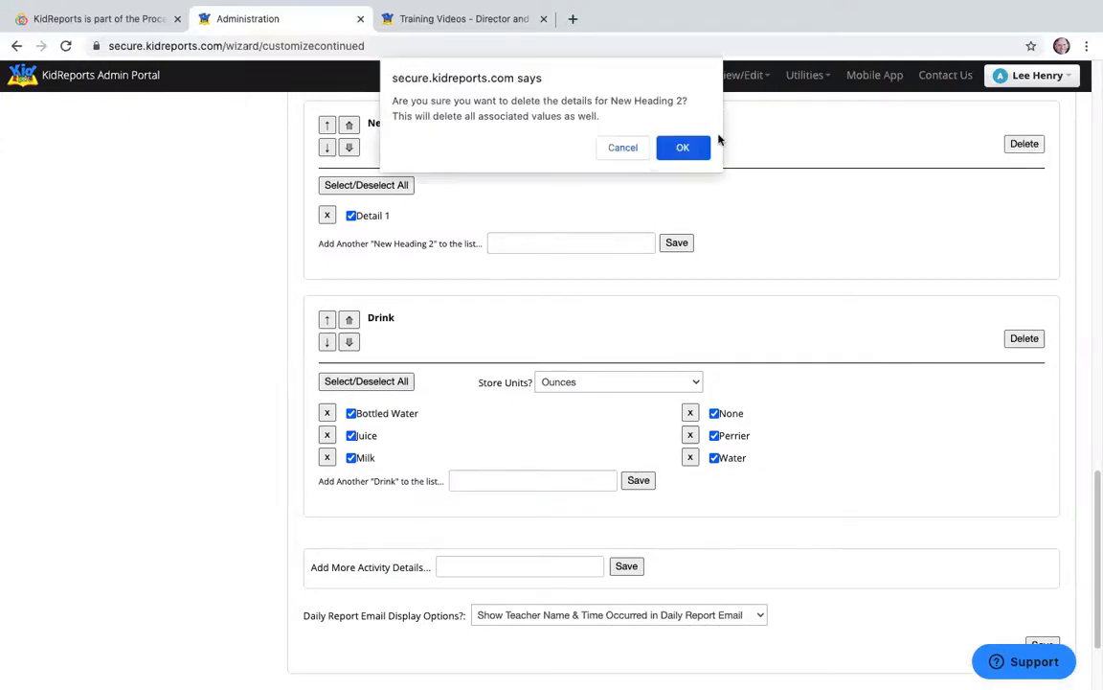
{"action": "left_click", "coordinate": [682, 147]}
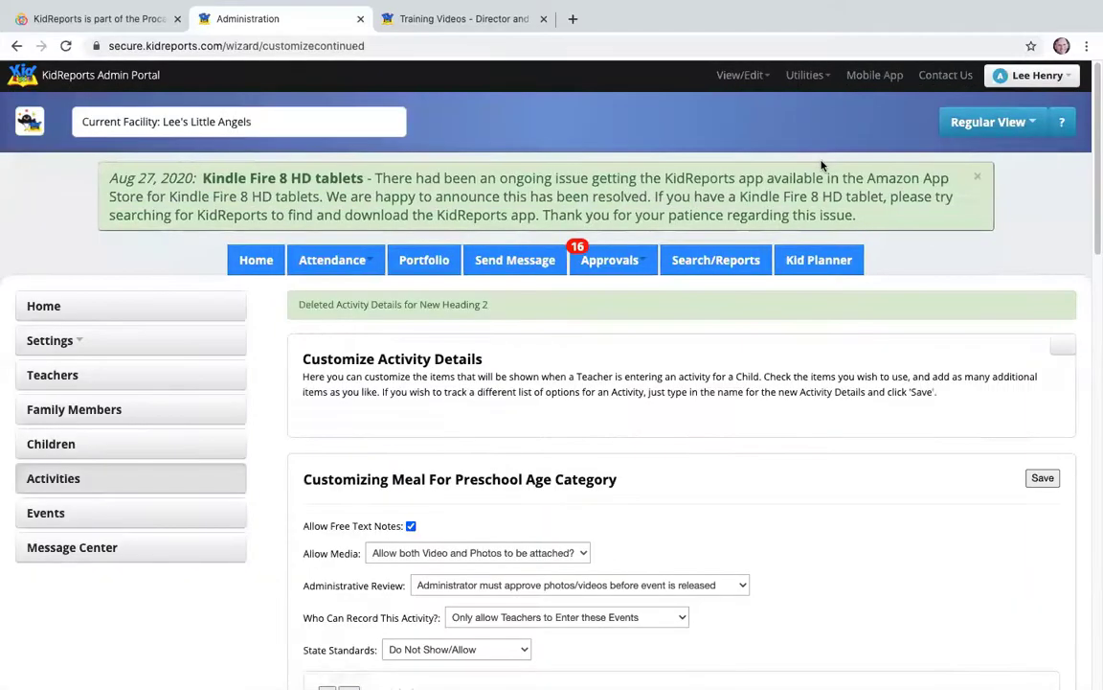
{"action": "scroll", "coordinate": [991, 364], "scroll_direction": "down", "scroll_amount": 9}
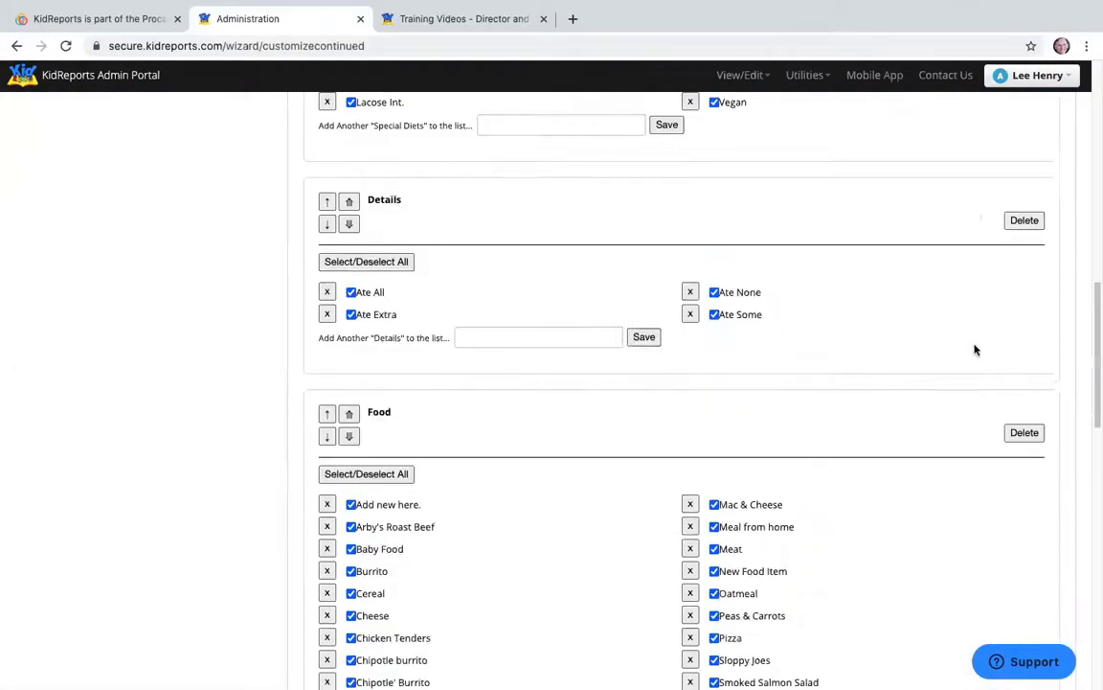
{"action": "scroll", "coordinate": [976, 350], "scroll_direction": "down", "scroll_amount": 7}
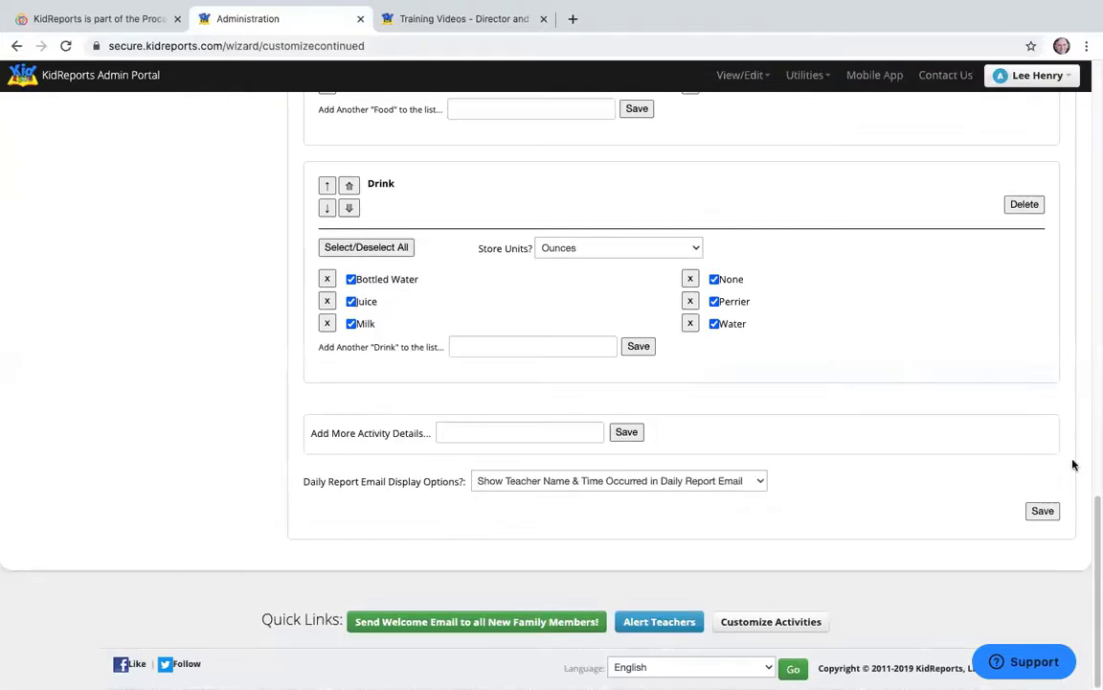
{"action": "scroll", "coordinate": [939, 354], "scroll_direction": "up", "scroll_amount": 14}
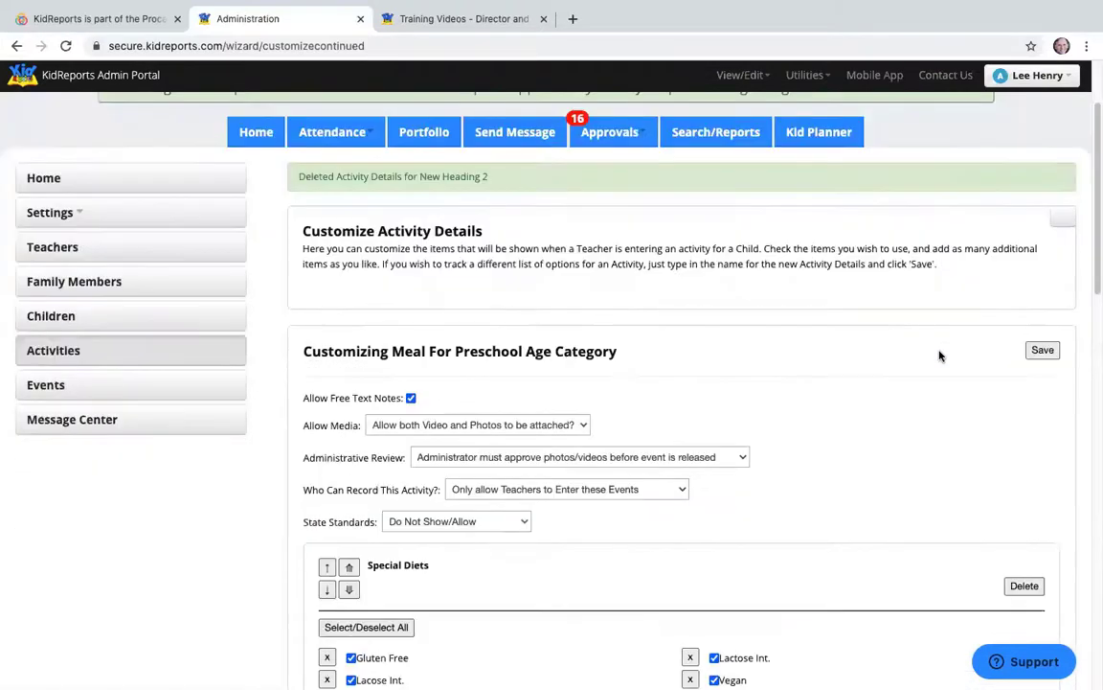
{"action": "left_click", "coordinate": [1042, 351]}
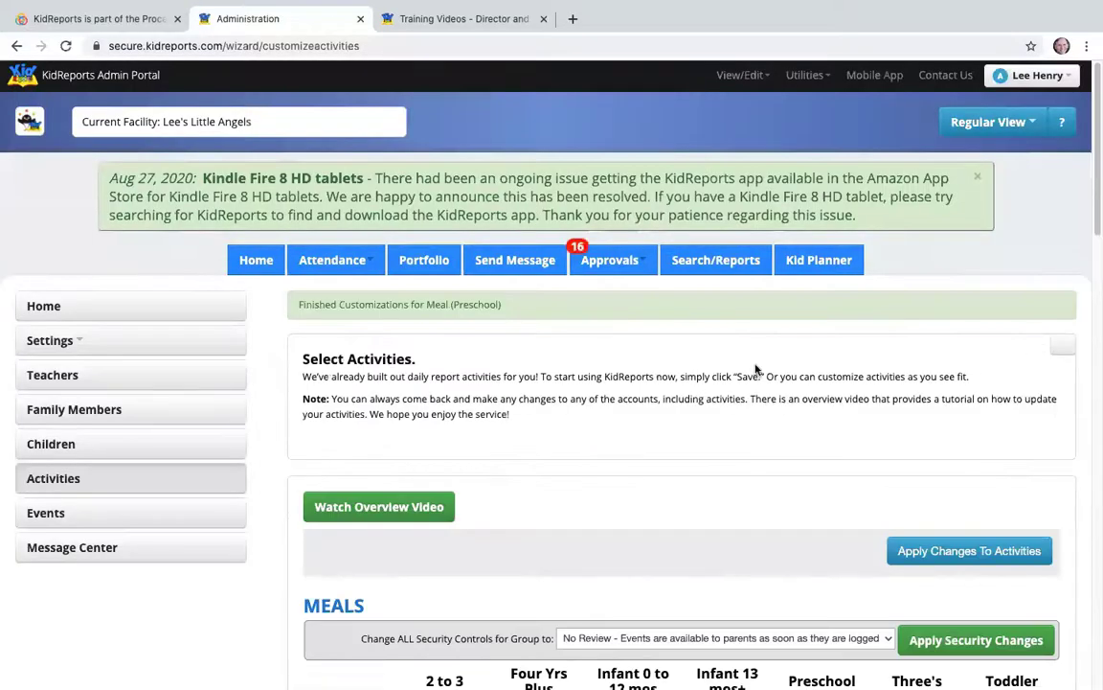
{"action": "scroll", "coordinate": [756, 370], "scroll_direction": "down", "scroll_amount": 3}
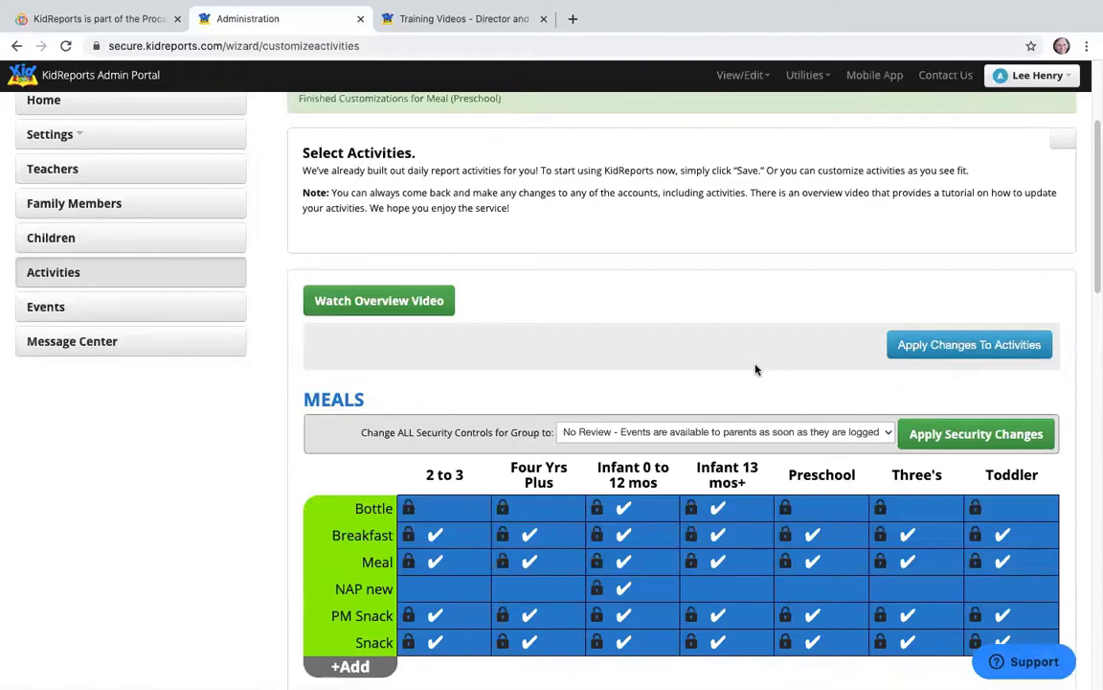
{"action": "scroll", "coordinate": [728, 306], "scroll_direction": "down", "scroll_amount": 3}
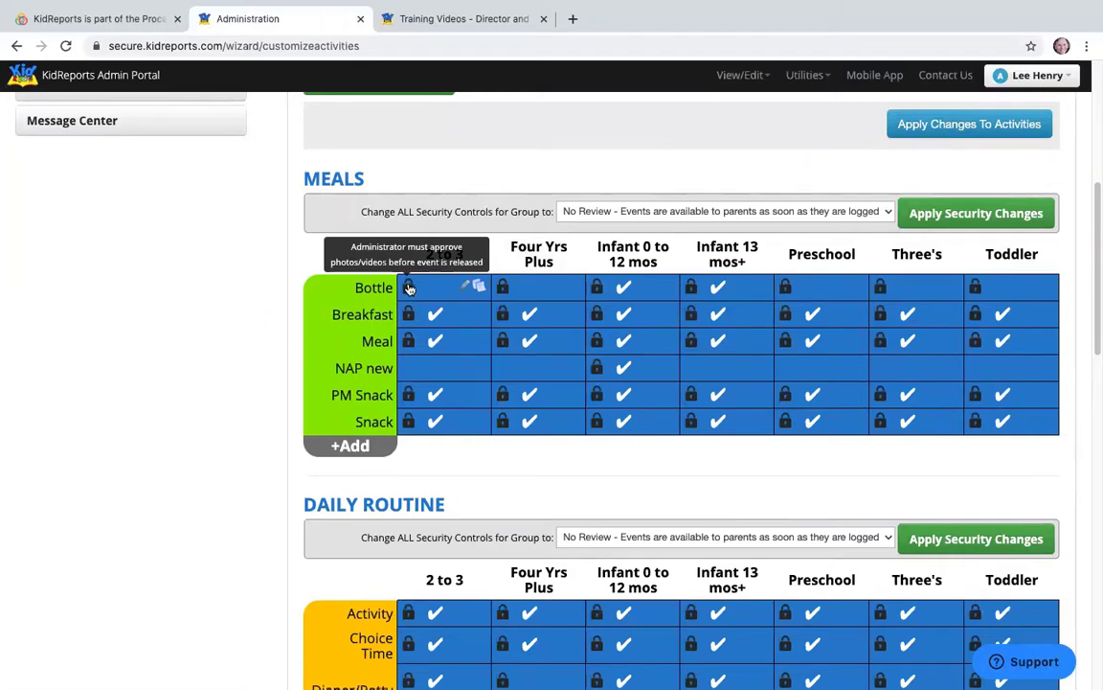
{"action": "scroll", "coordinate": [642, 331], "scroll_direction": "down", "scroll_amount": 8}
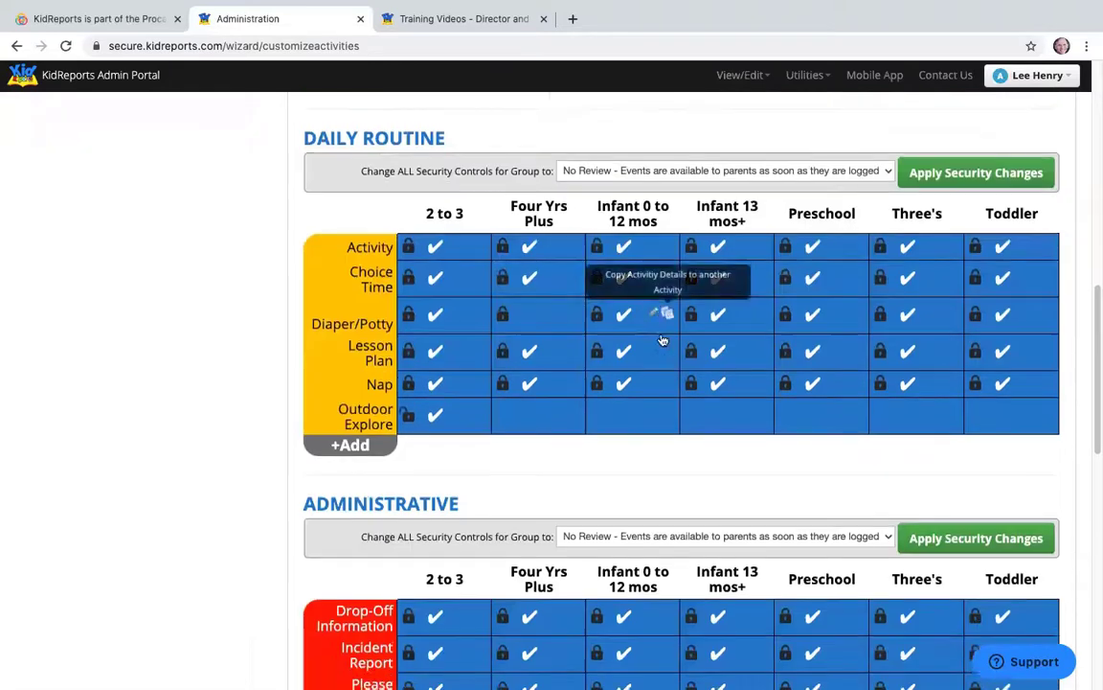
{"action": "scroll", "coordinate": [661, 340], "scroll_direction": "up", "scroll_amount": 8}
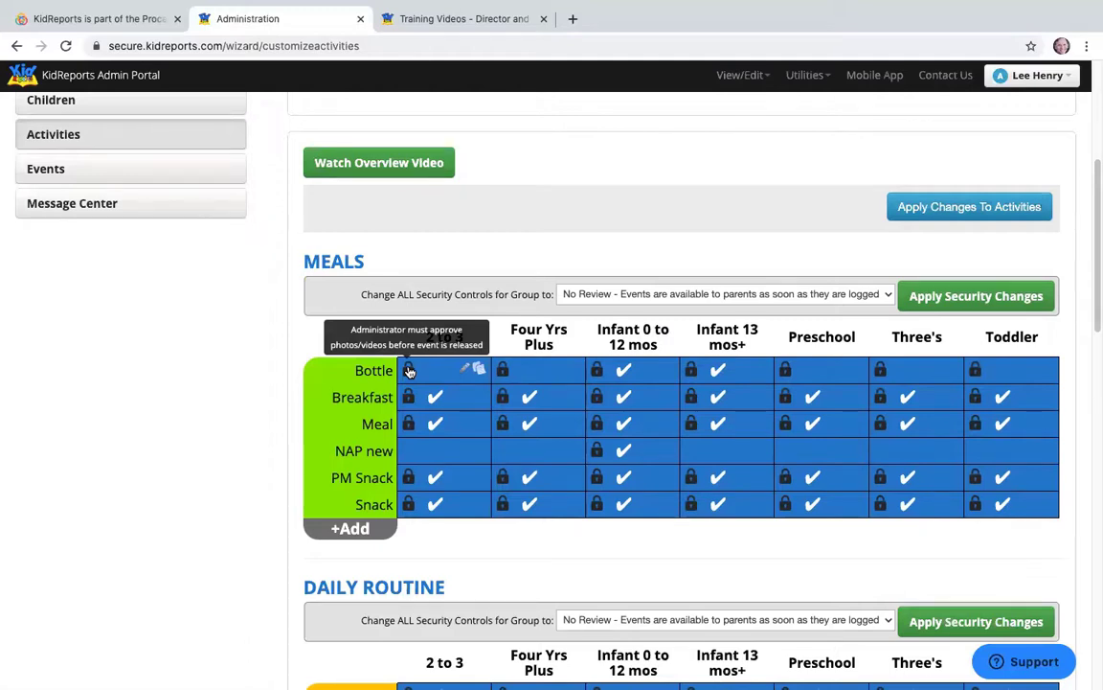
Set every Meals activity to No Review and apply the security change
{"action": "left_click", "coordinate": [617, 294]}
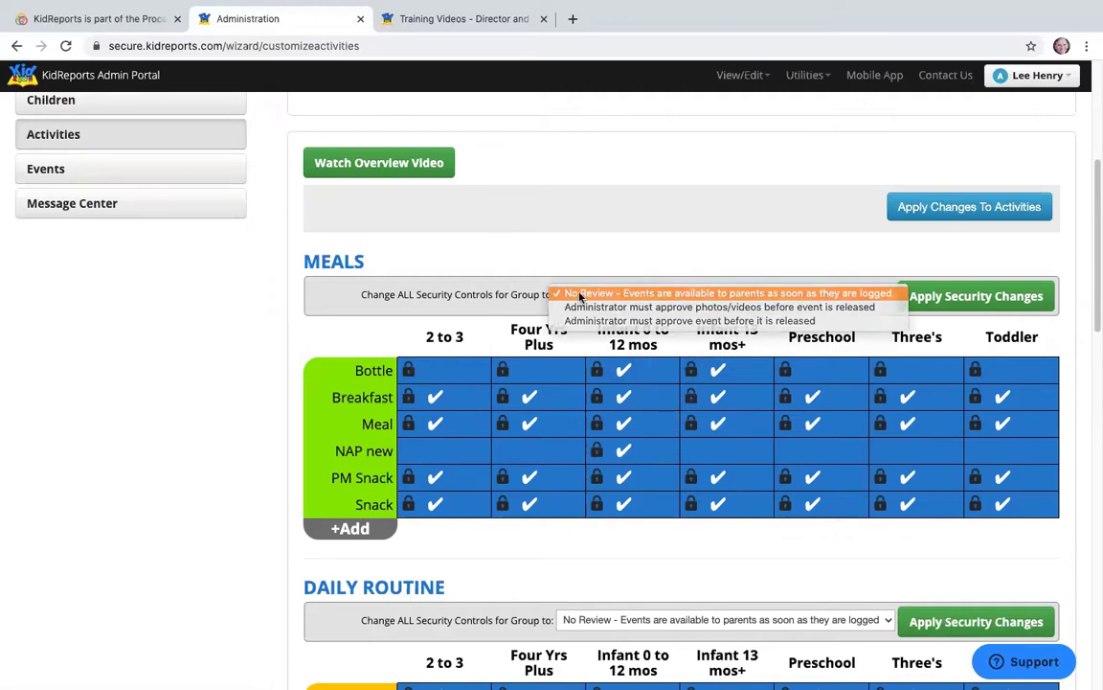
{"action": "left_click", "coordinate": [580, 295]}
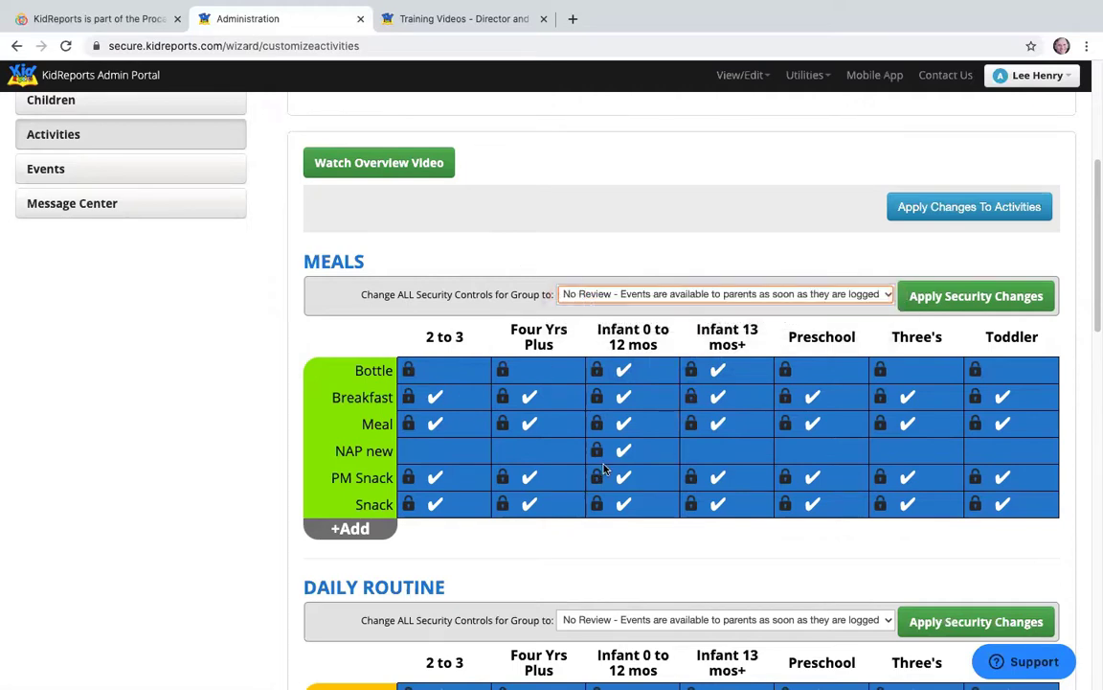
{"action": "left_click", "coordinate": [975, 298]}
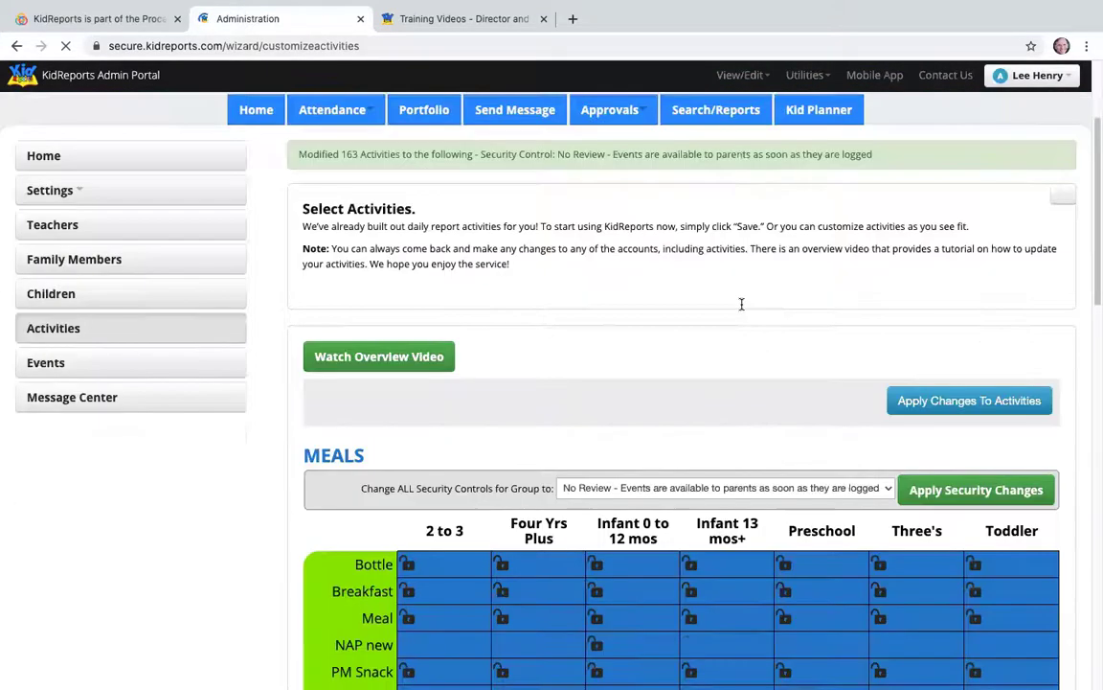
{"action": "scroll", "coordinate": [742, 303], "scroll_direction": "down", "scroll_amount": 3}
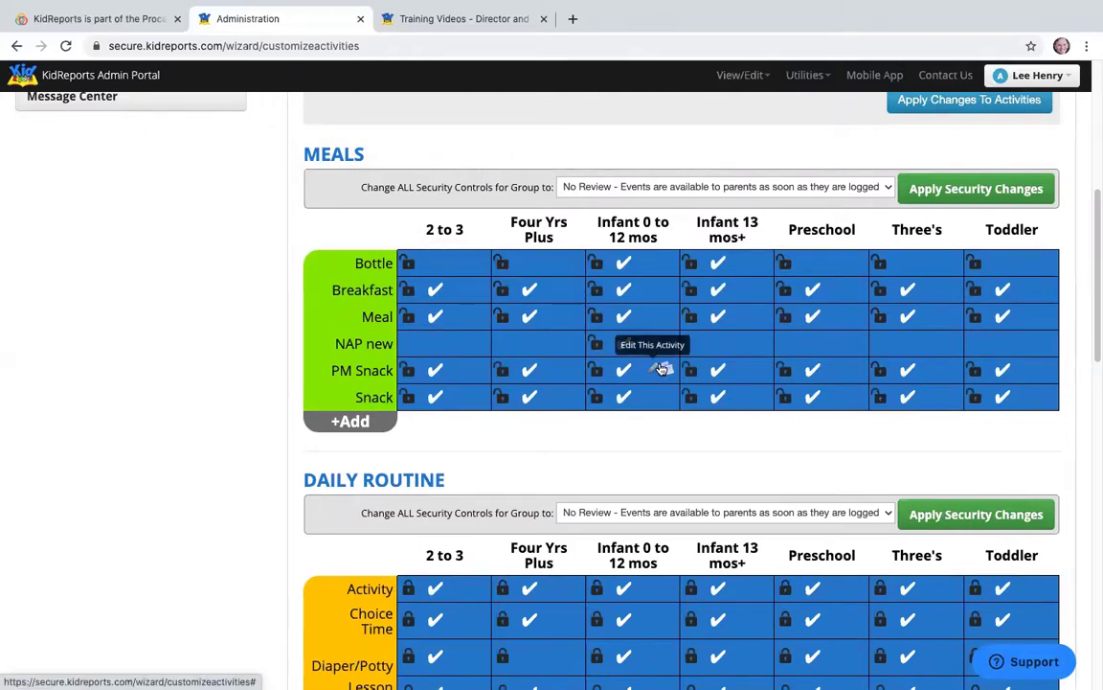
{"action": "scroll", "coordinate": [835, 413], "scroll_direction": "down", "scroll_amount": 3}
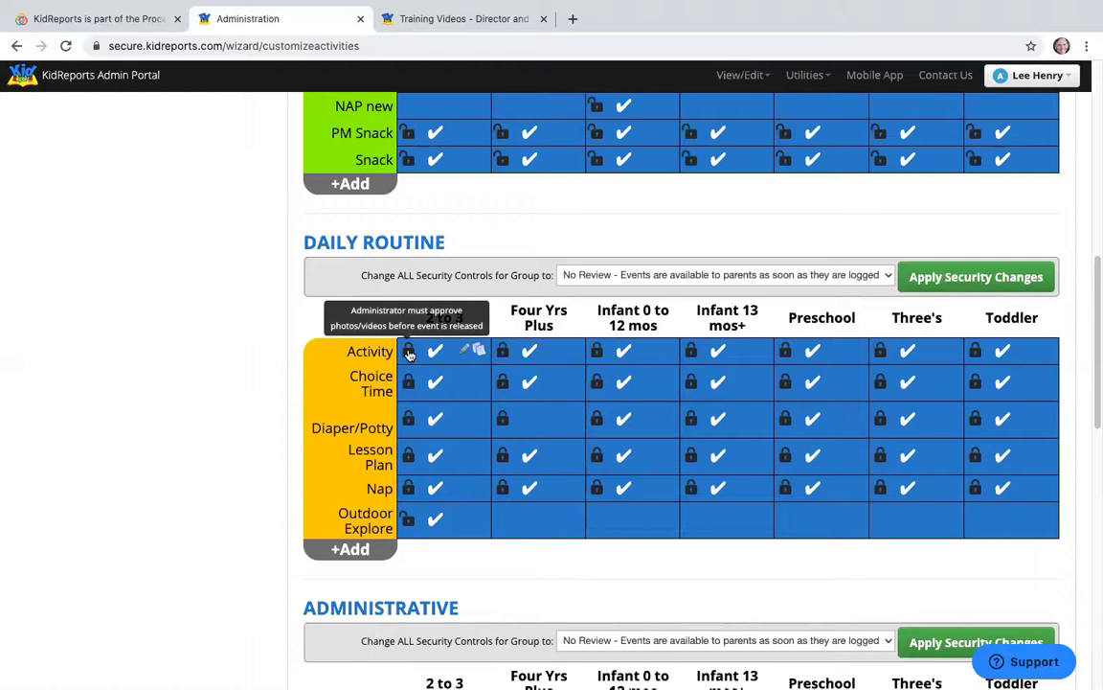
Require administrator approval before the 2 to 3 Activity event is released
{"action": "left_click", "coordinate": [409, 353]}
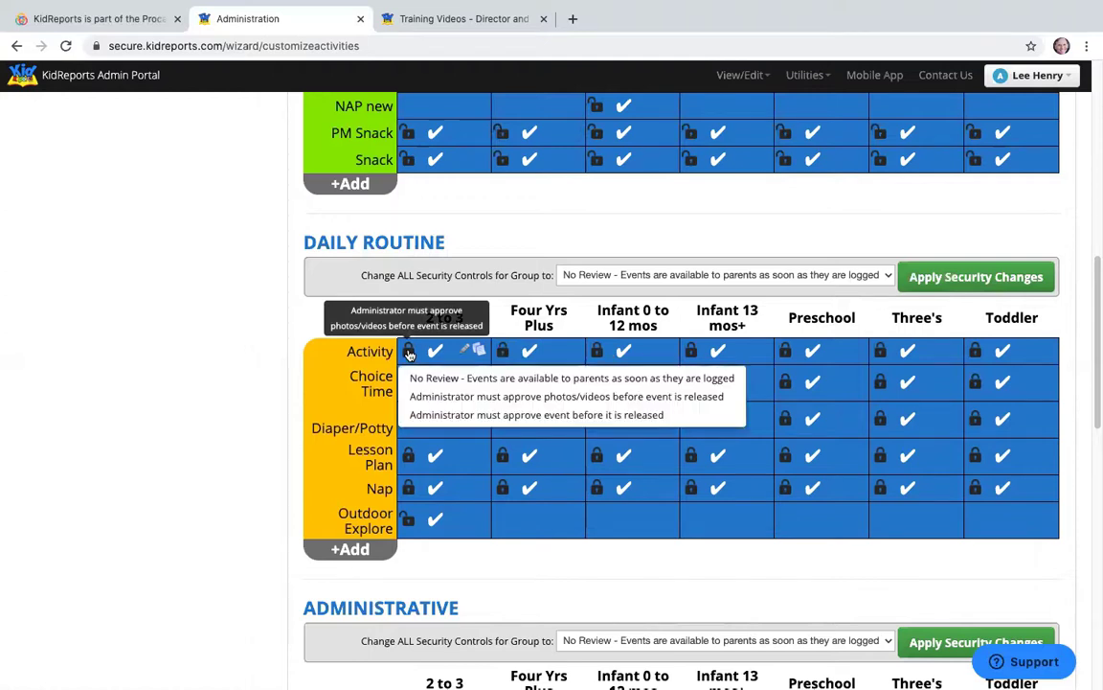
{"action": "left_click", "coordinate": [496, 422]}
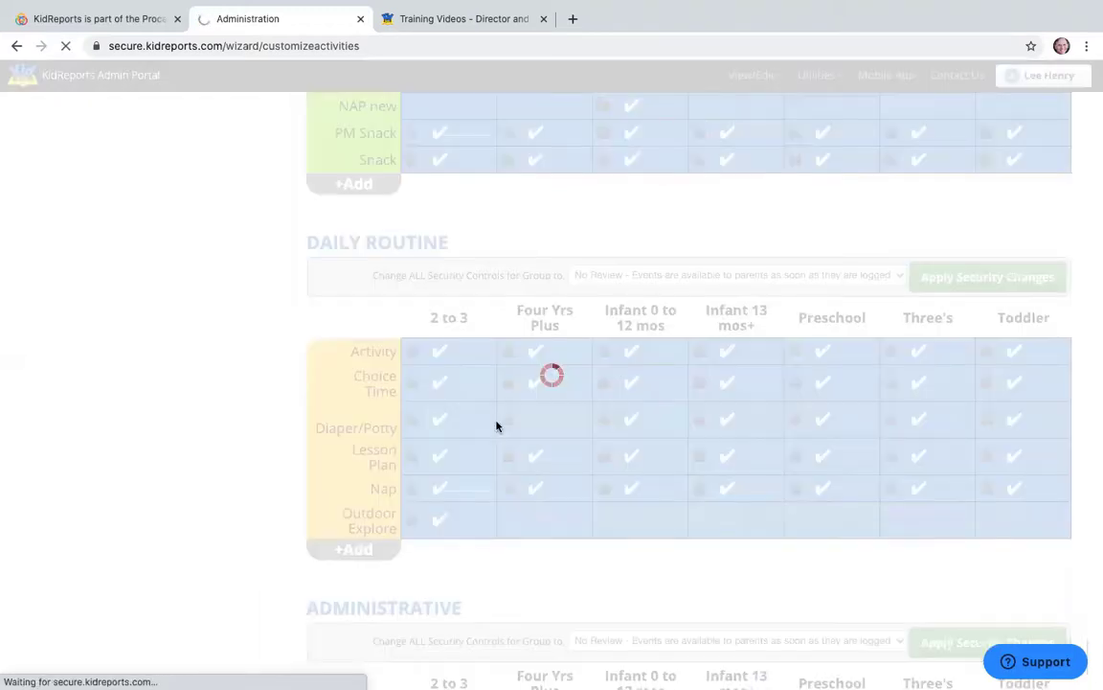
{"action": "scroll", "coordinate": [750, 429], "scroll_direction": "down", "scroll_amount": 5}
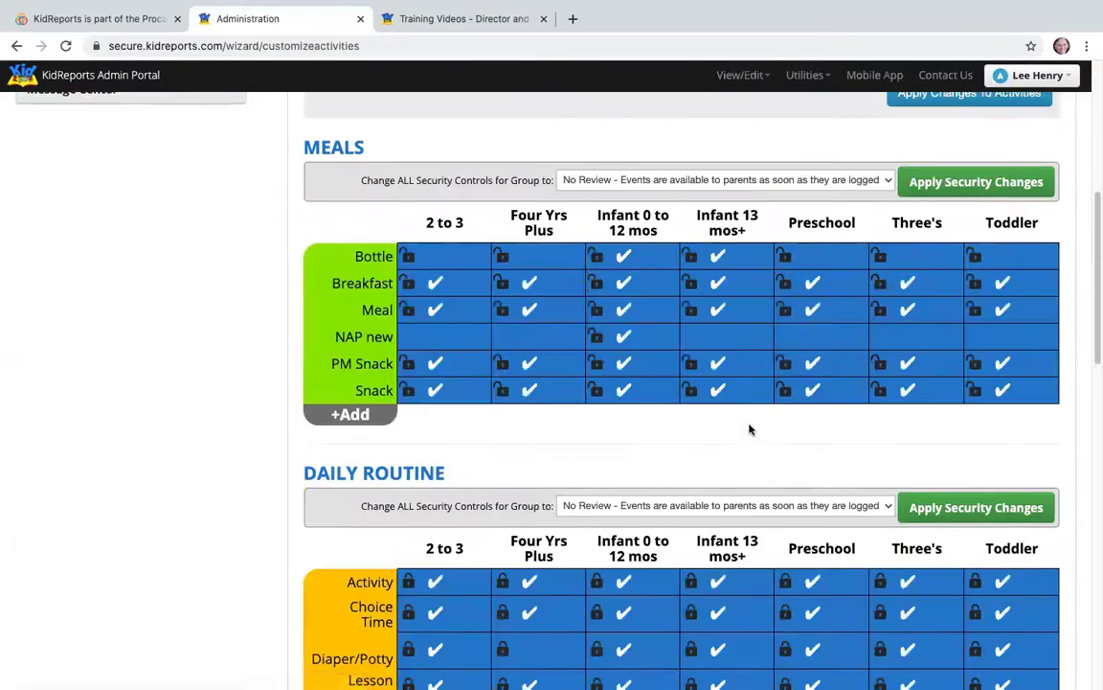
{"action": "scroll", "coordinate": [750, 429], "scroll_direction": "down", "scroll_amount": 5}
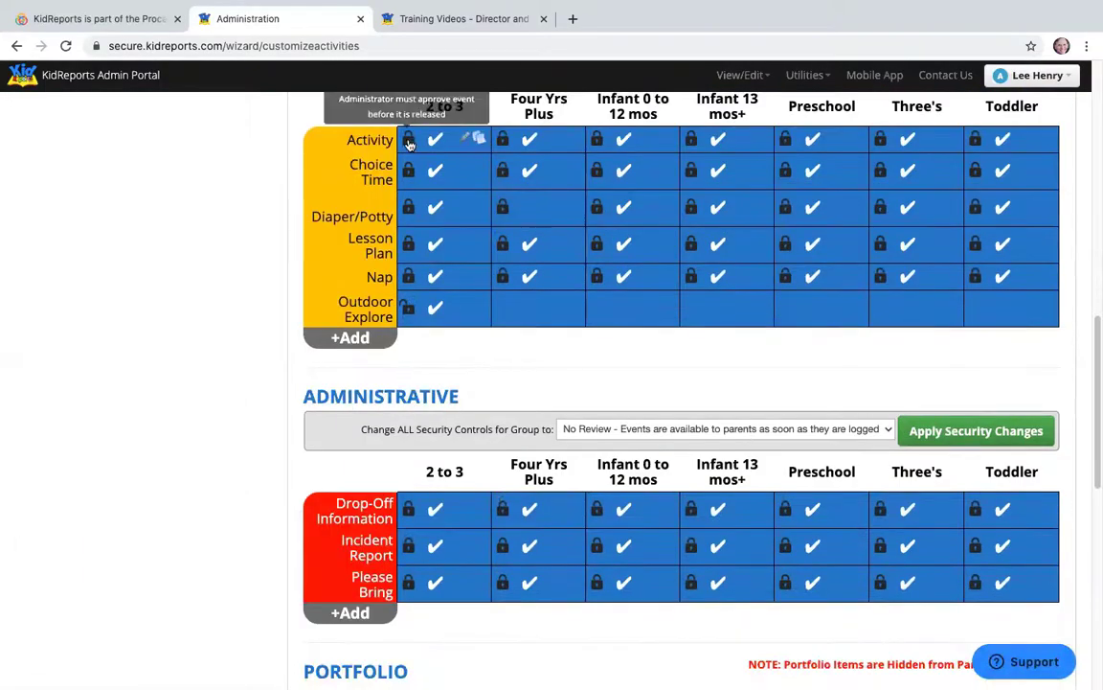
{"action": "scroll", "coordinate": [436, 246], "scroll_direction": "up", "scroll_amount": 1}
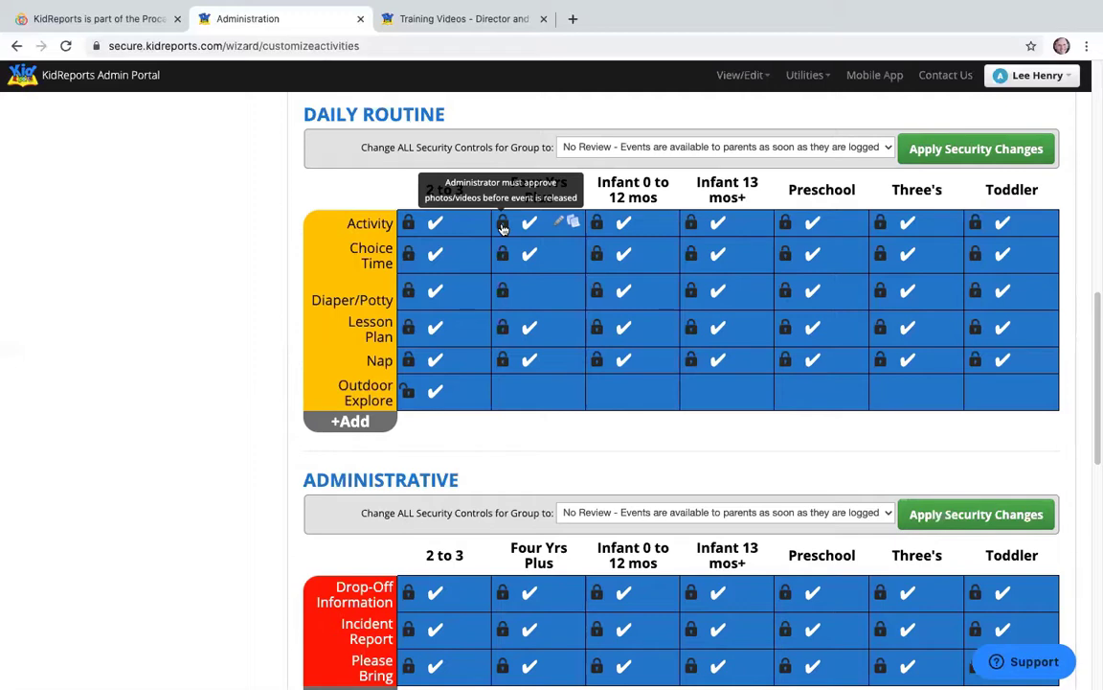
Set Administrative Review for all activities to 'Administrator must approve photos/videos' and apply it
{"action": "scroll", "coordinate": [795, 330], "scroll_direction": "down", "scroll_amount": 5}
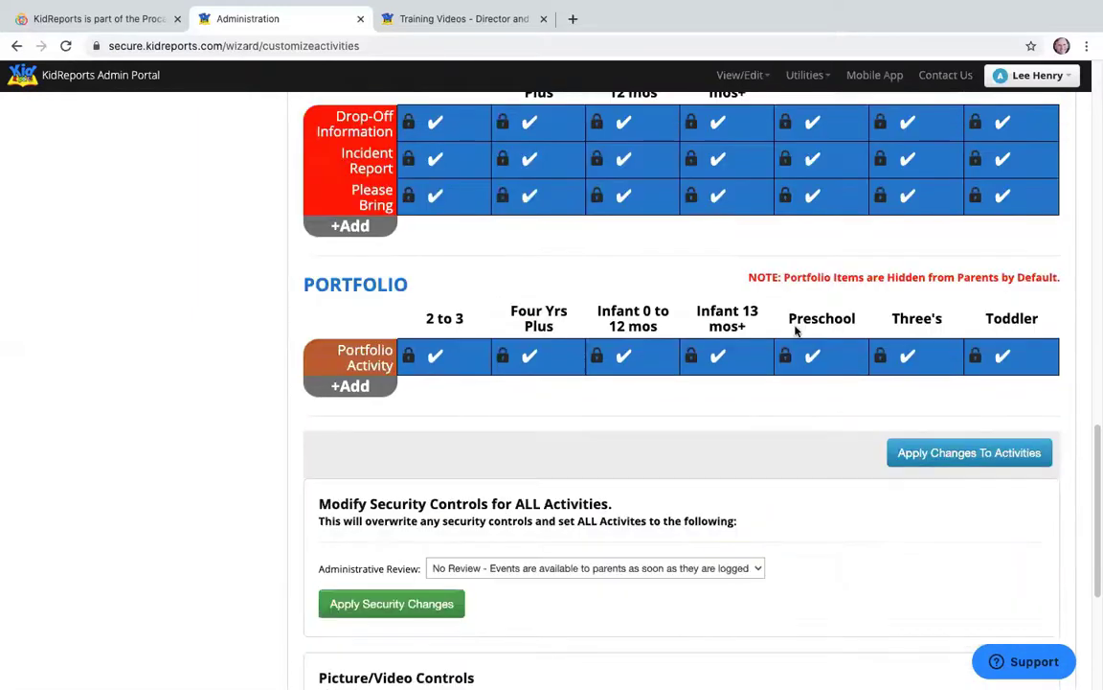
{"action": "scroll", "coordinate": [795, 330], "scroll_direction": "down", "scroll_amount": 3}
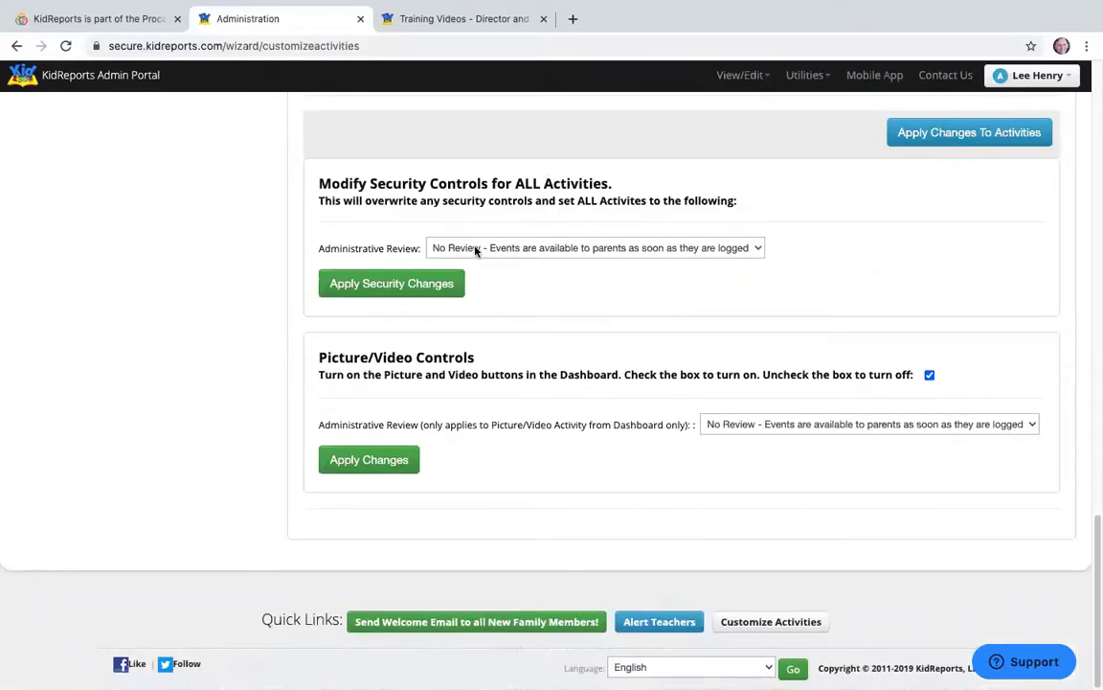
{"action": "left_click", "coordinate": [476, 249]}
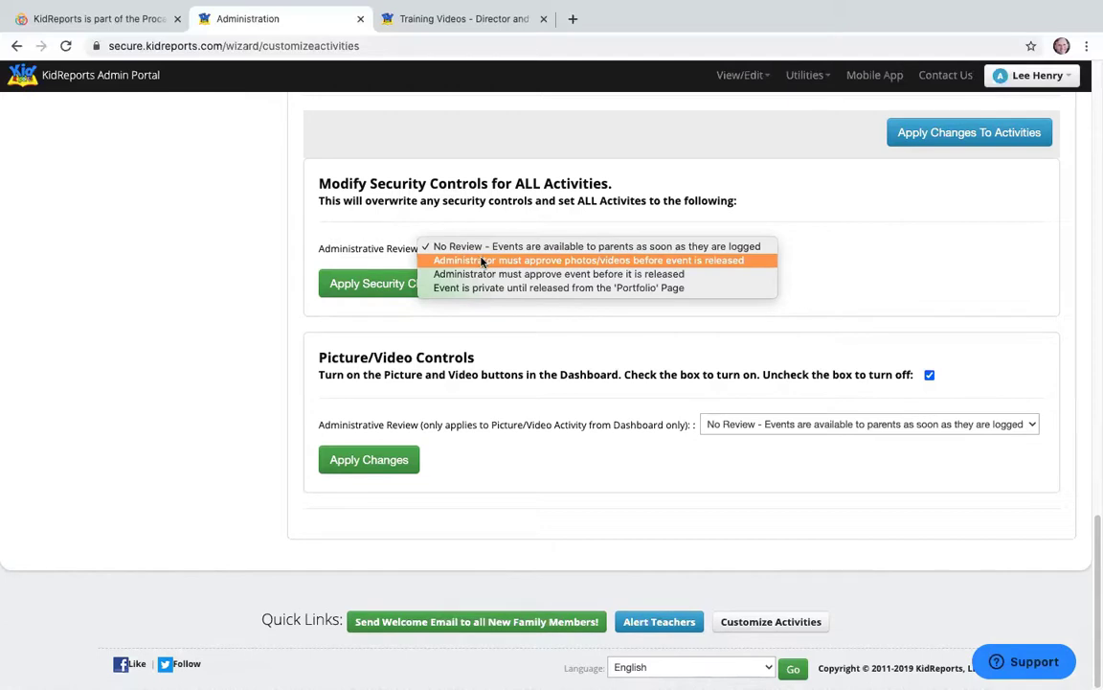
{"action": "left_click", "coordinate": [482, 260]}
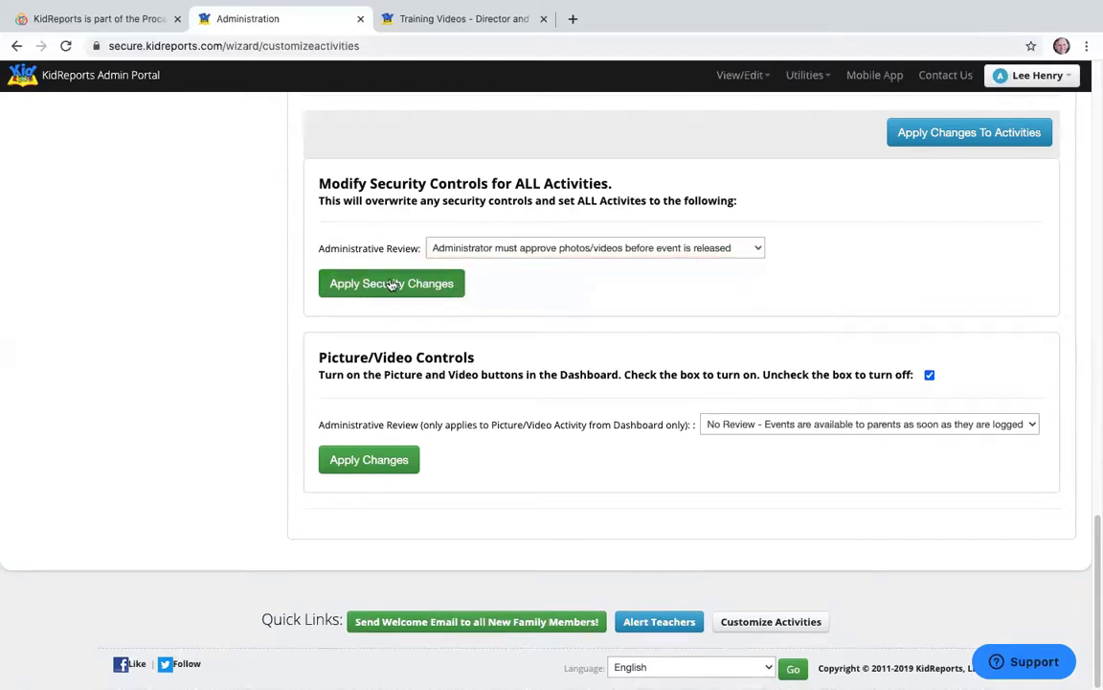
{"action": "left_click", "coordinate": [389, 284]}
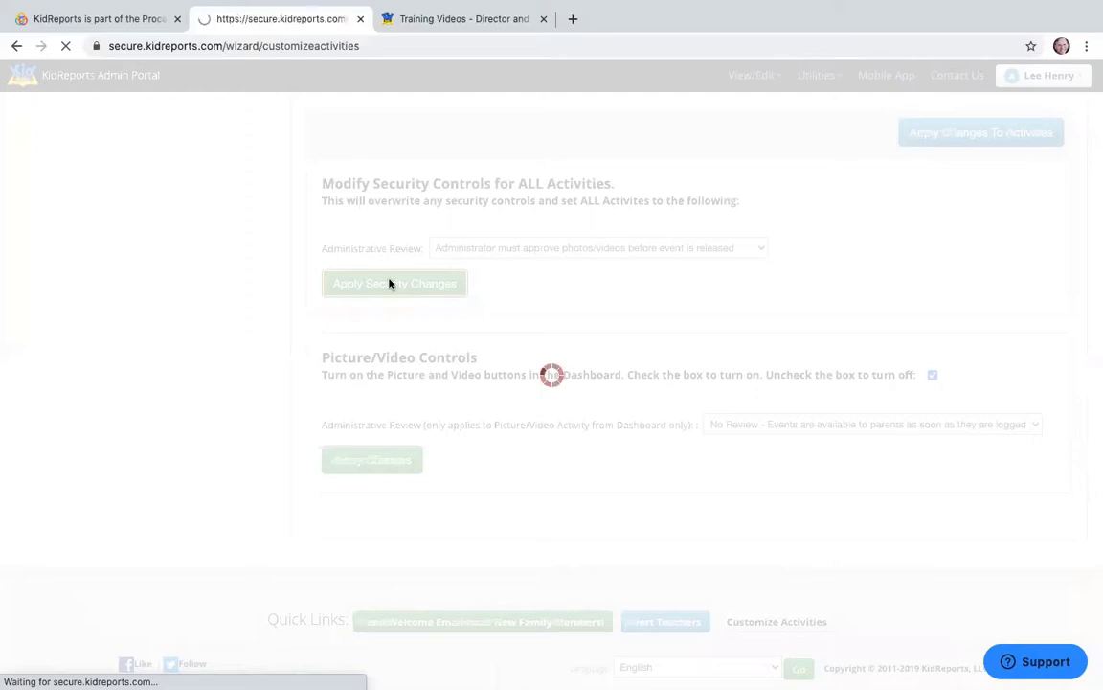
{"action": "scroll", "coordinate": [781, 342], "scroll_direction": "down", "scroll_amount": 4}
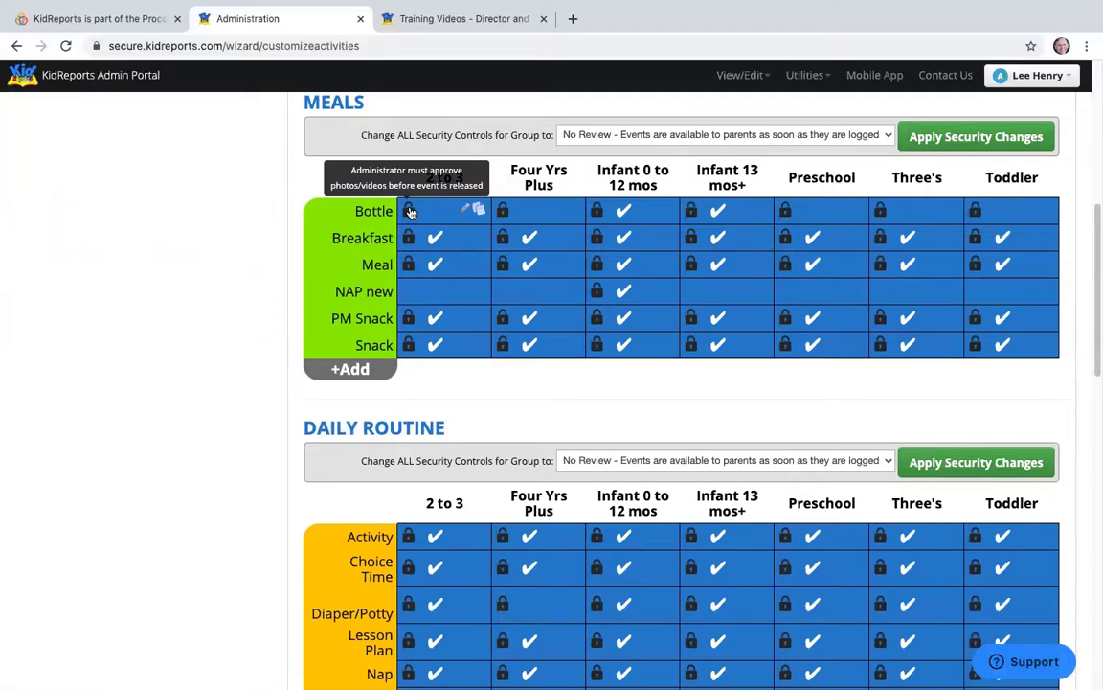
{"action": "scroll", "coordinate": [744, 290], "scroll_direction": "down", "scroll_amount": 2}
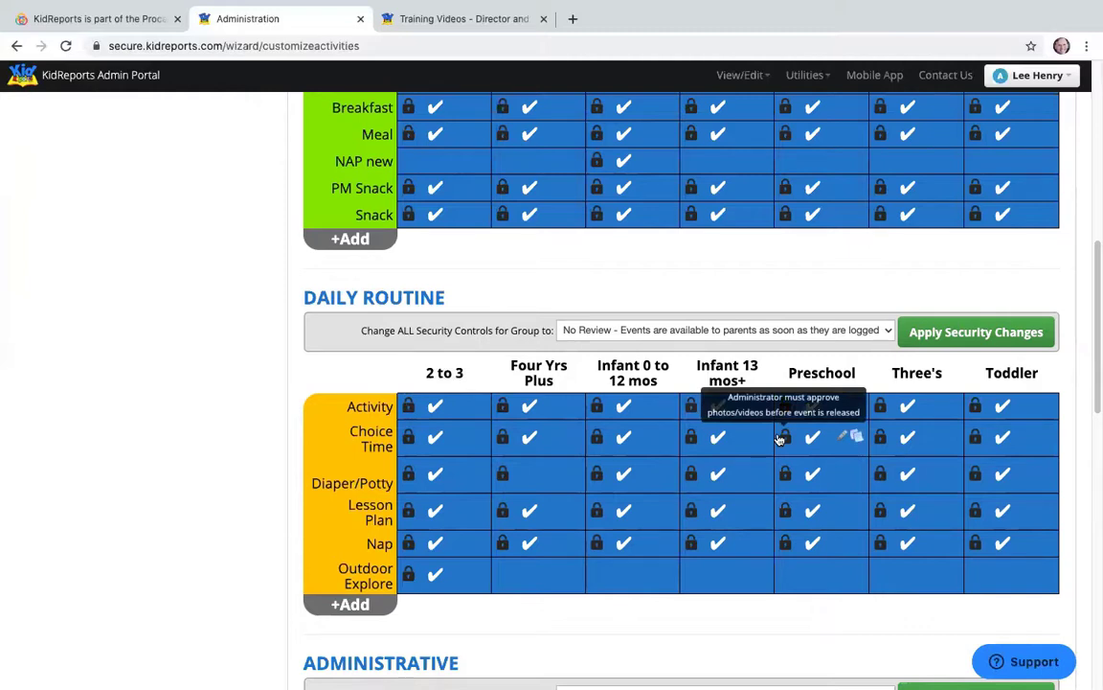
{"action": "scroll", "coordinate": [779, 439], "scroll_direction": "up", "scroll_amount": 2}
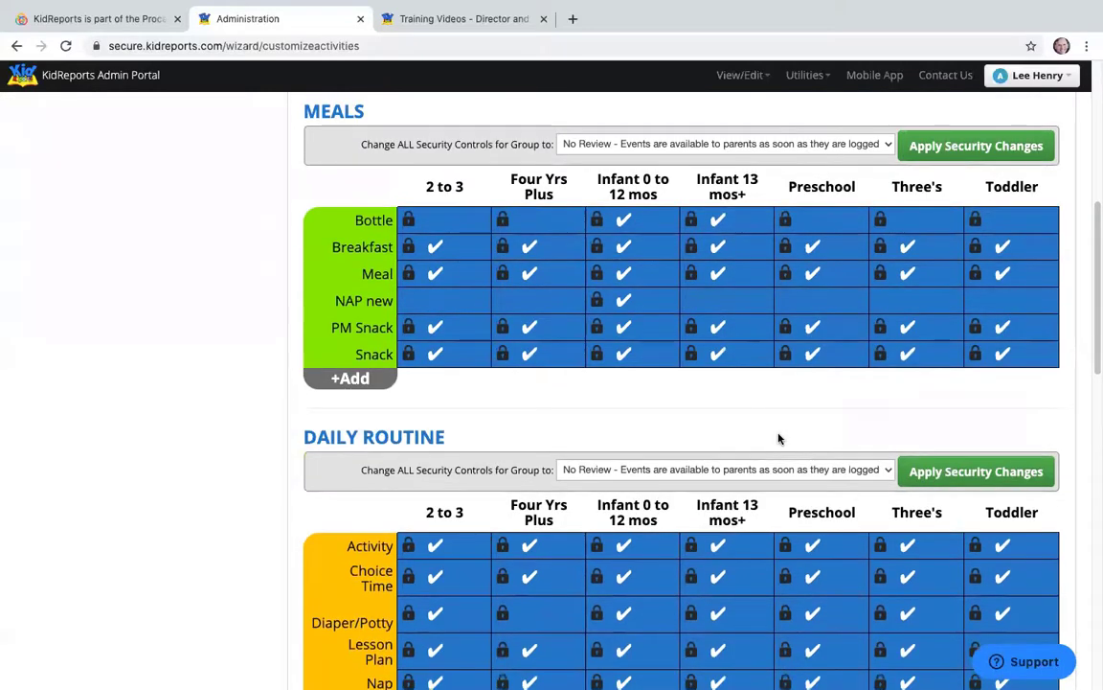
{"action": "mouse_move", "coordinate": [462, 276]}
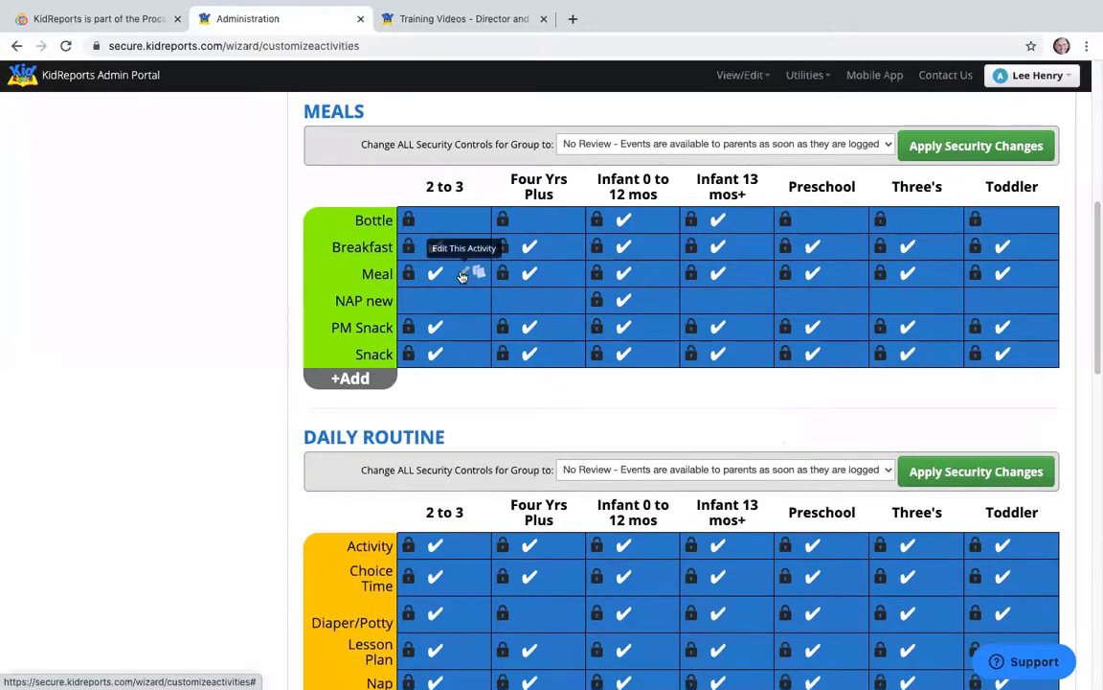
{"action": "mouse_move", "coordinate": [848, 277]}
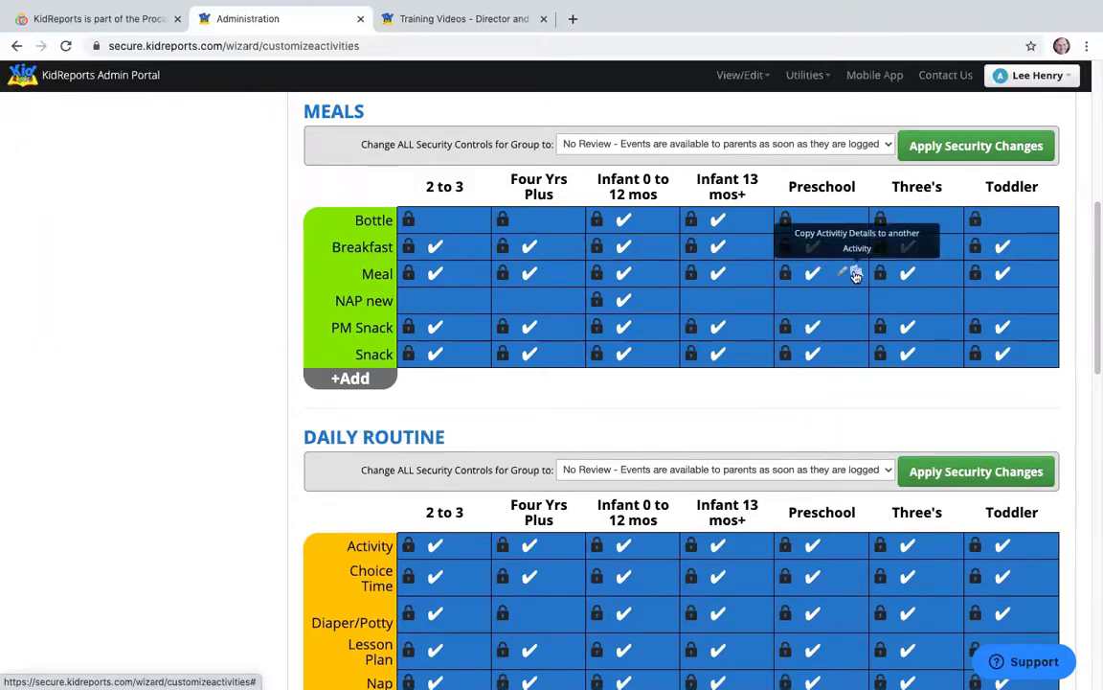
Copy the Preschool Meal activity's details to Meal in All Categories
{"action": "left_click", "coordinate": [857, 275]}
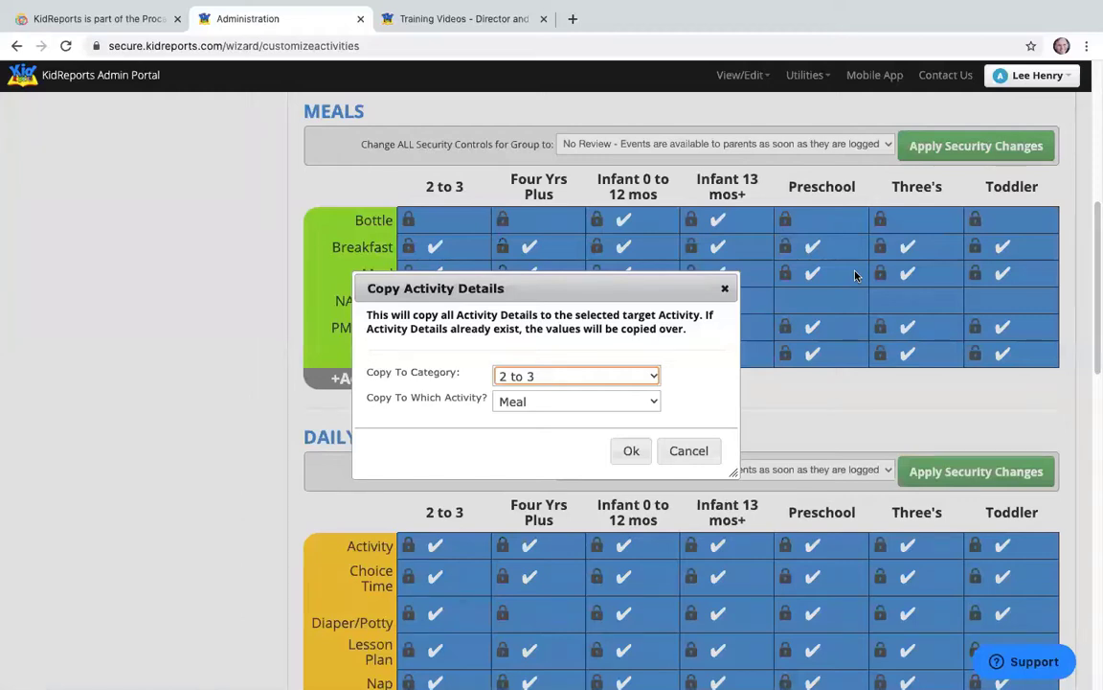
{"action": "left_click", "coordinate": [525, 376]}
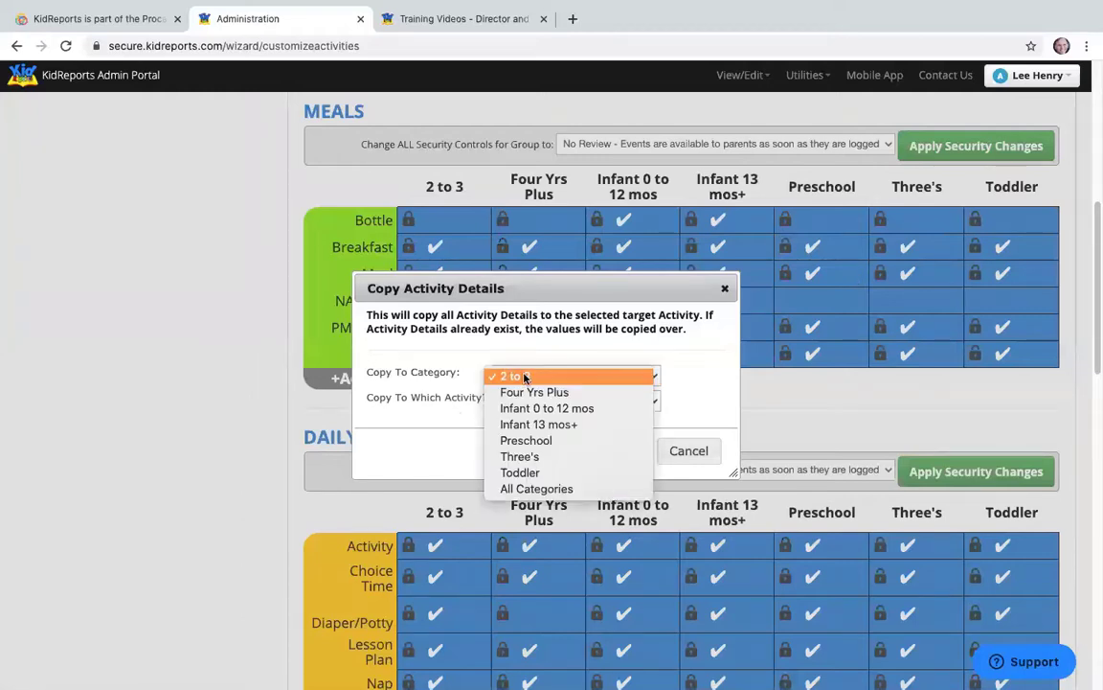
{"action": "left_click", "coordinate": [524, 490]}
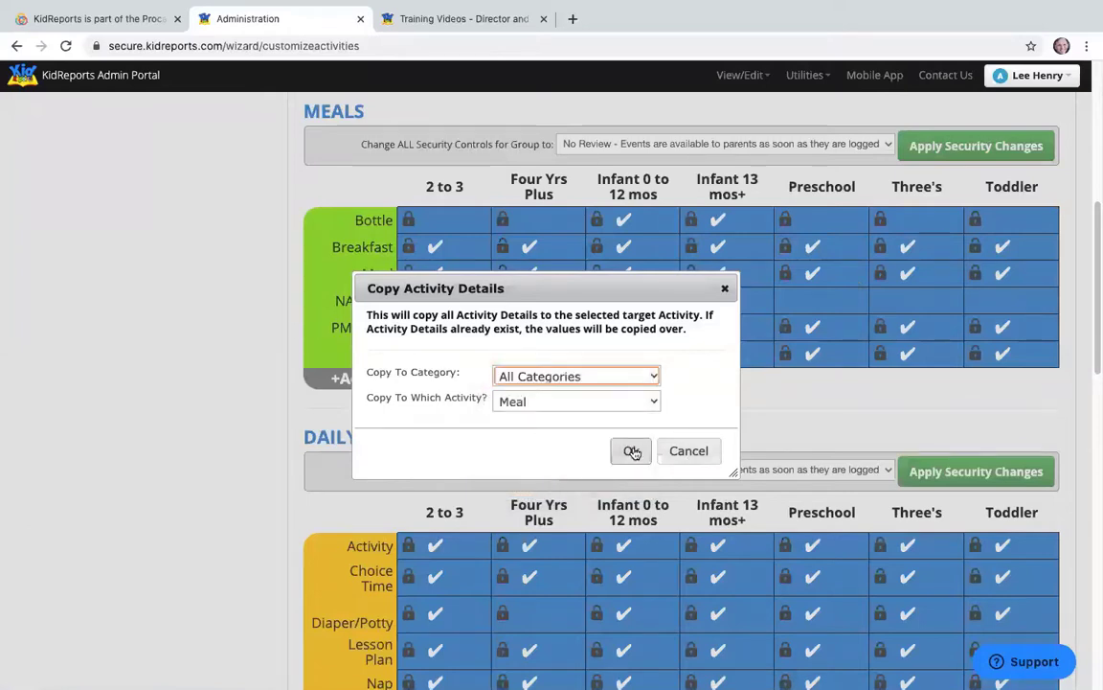
{"action": "left_click", "coordinate": [632, 451]}
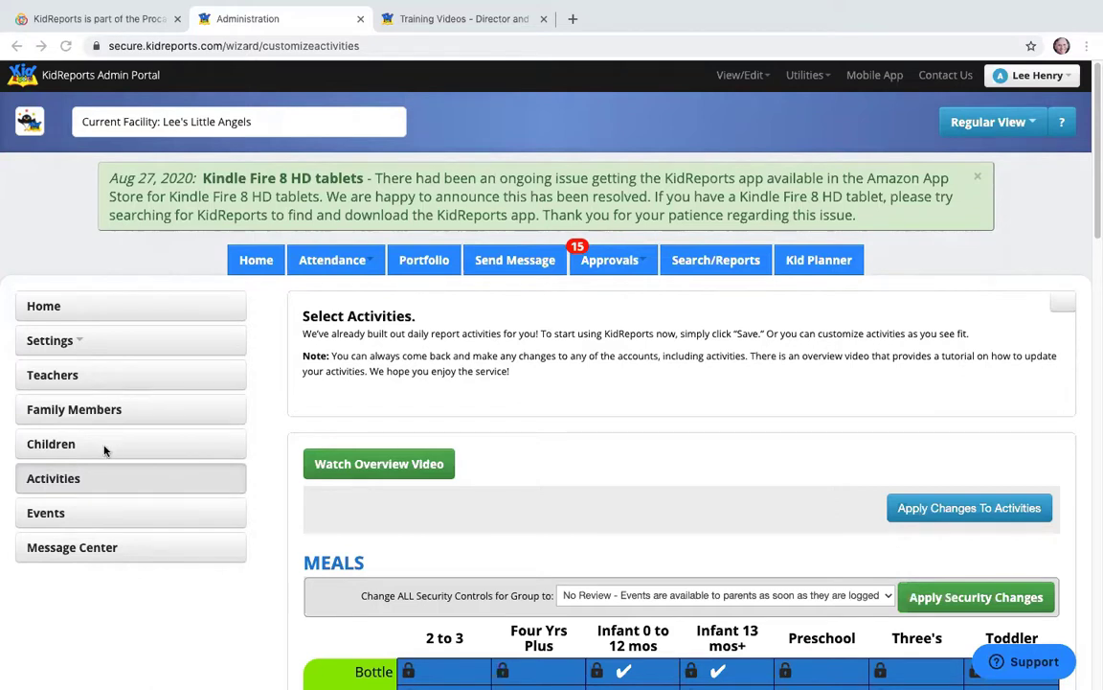
Open the first teacher's record from the Teachers list of 9 teachers
{"action": "left_click", "coordinate": [146, 381]}
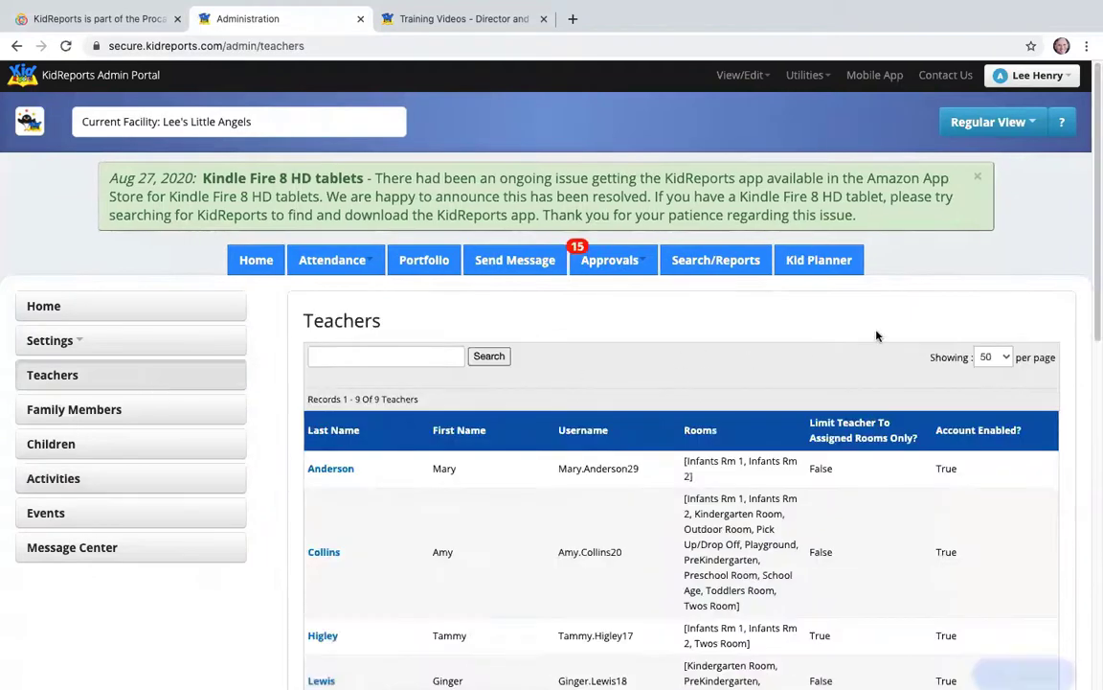
{"action": "scroll", "coordinate": [877, 335], "scroll_direction": "down", "scroll_amount": 3}
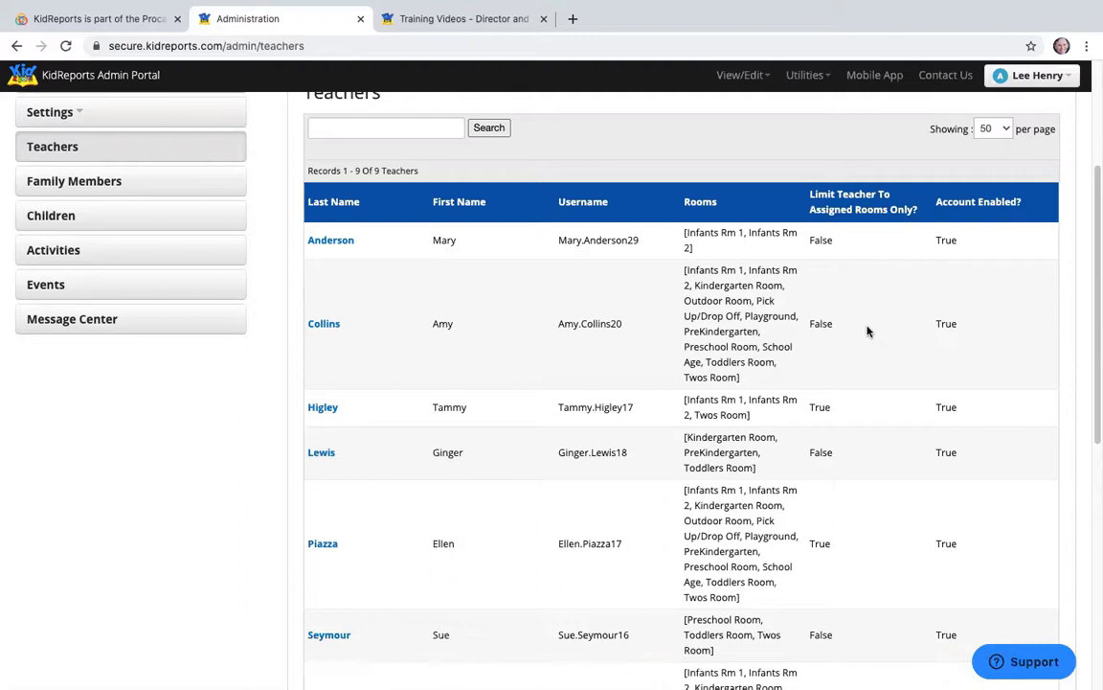
{"action": "left_click", "coordinate": [328, 241]}
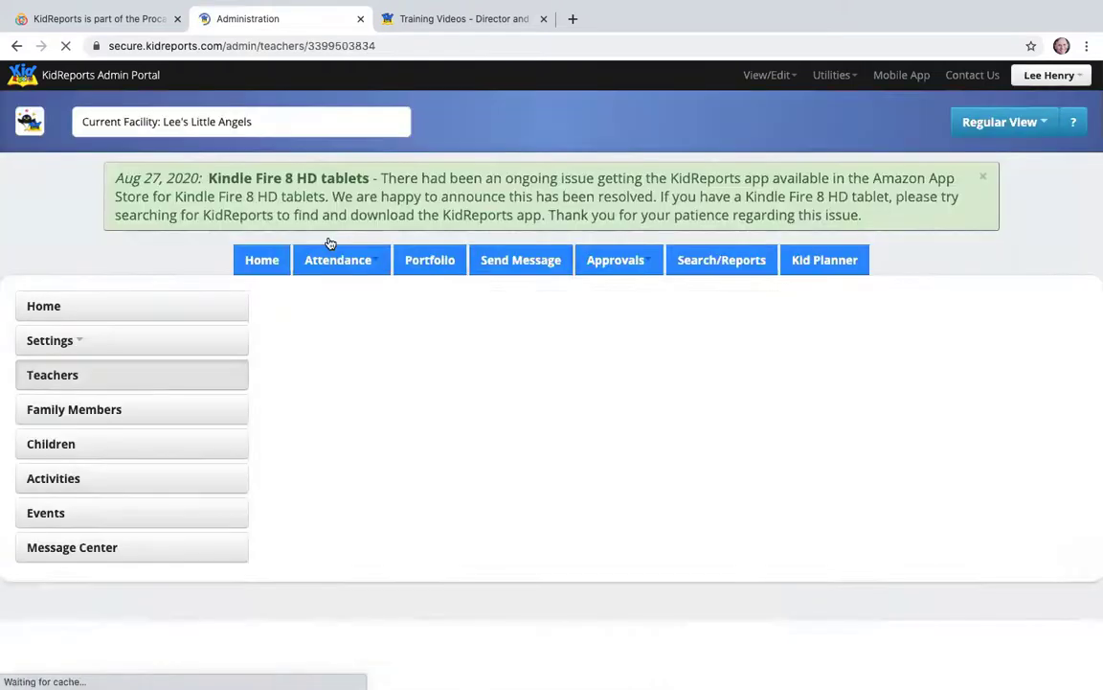
{"action": "scroll", "coordinate": [900, 306], "scroll_direction": "down", "scroll_amount": 3}
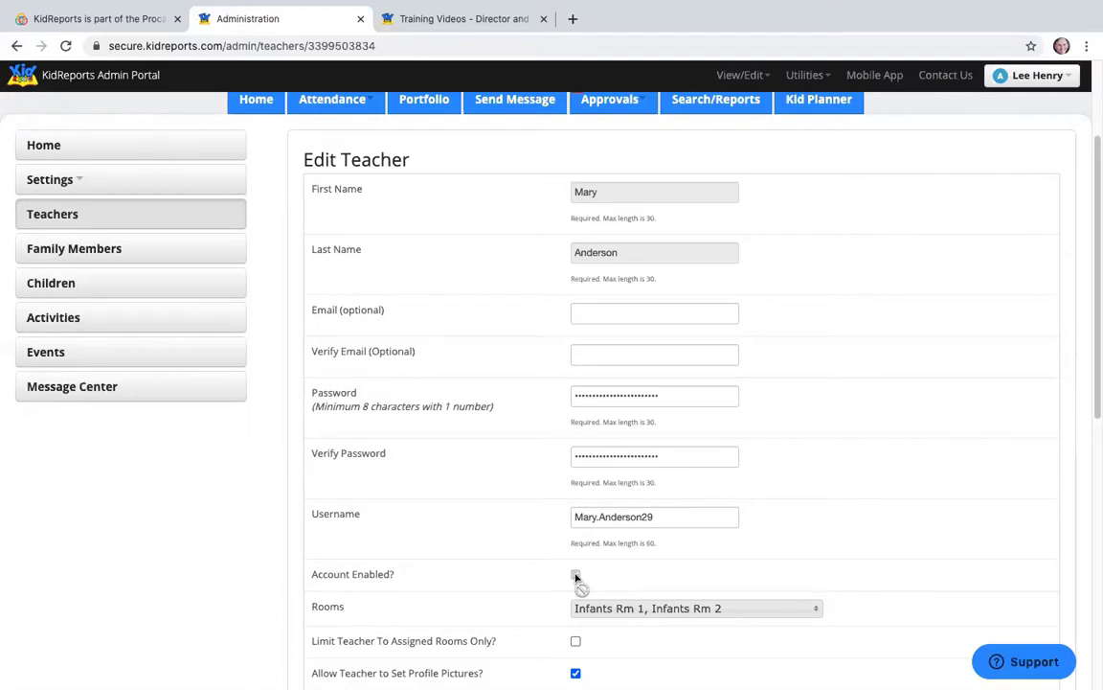
{"action": "scroll", "coordinate": [934, 313], "scroll_direction": "down", "scroll_amount": 2}
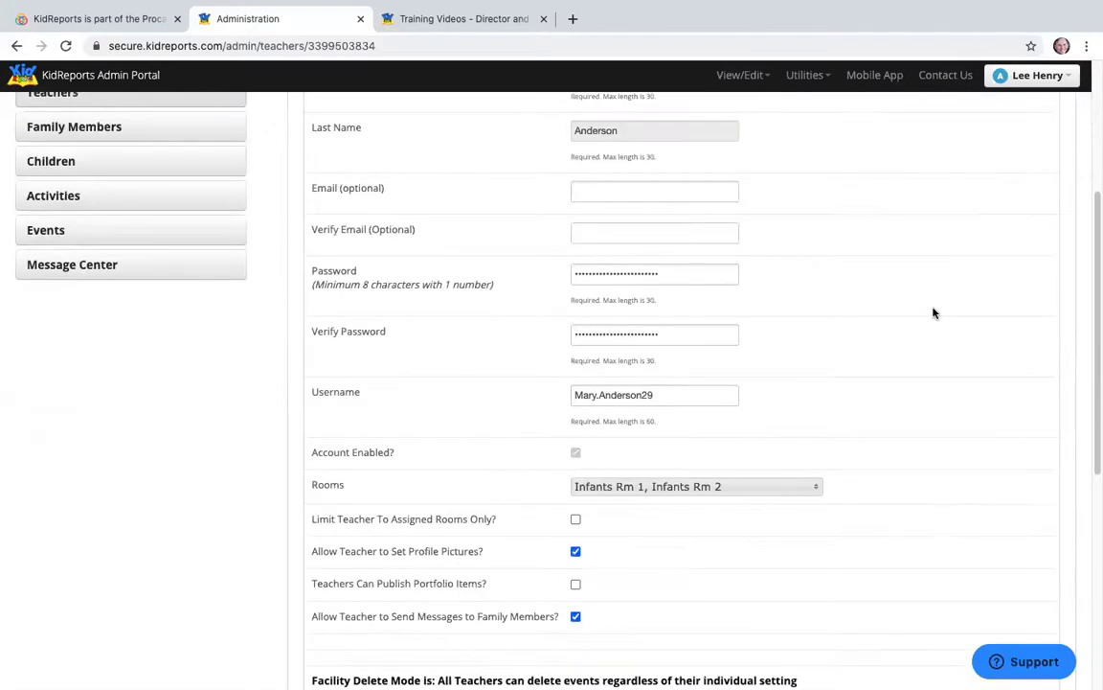
{"action": "left_click", "coordinate": [708, 193]}
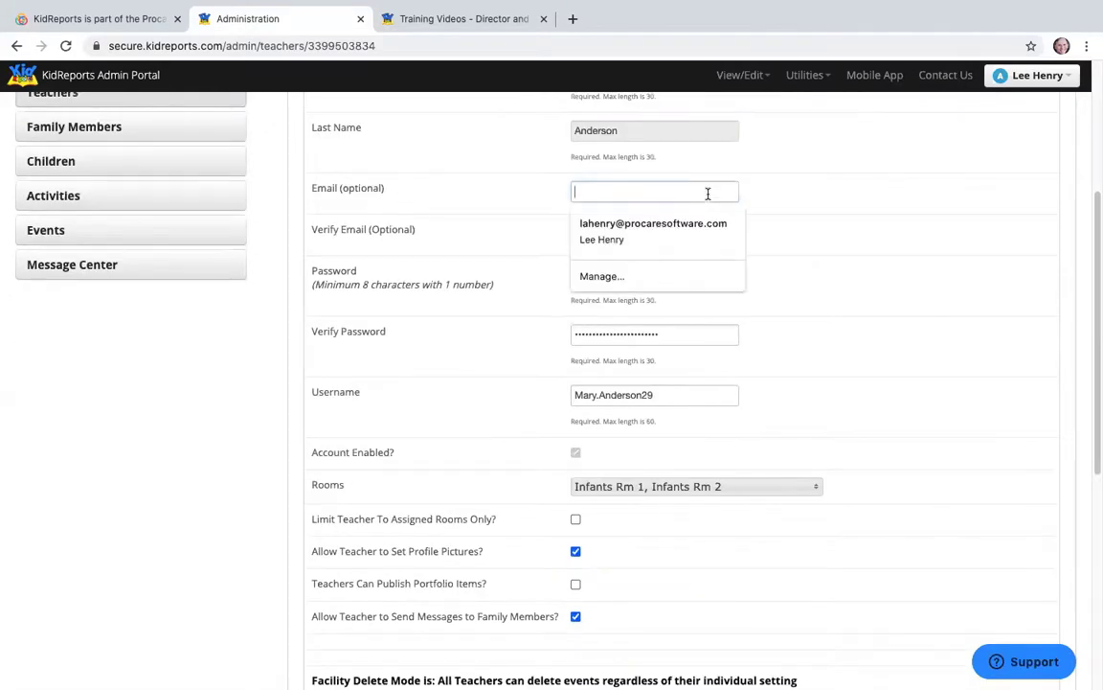
{"action": "left_click", "coordinate": [315, 155]}
{"action": "left_click_drag", "start_coordinate": [328, 189], "coordinate": [375, 192]}
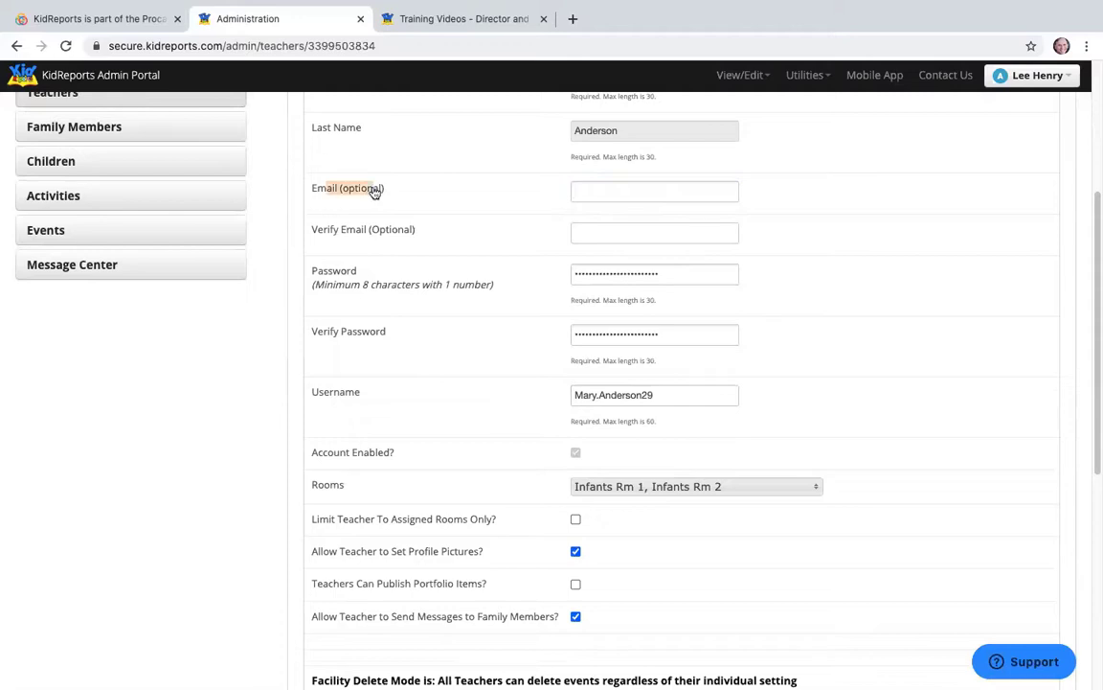
{"action": "left_click", "coordinate": [819, 198]}
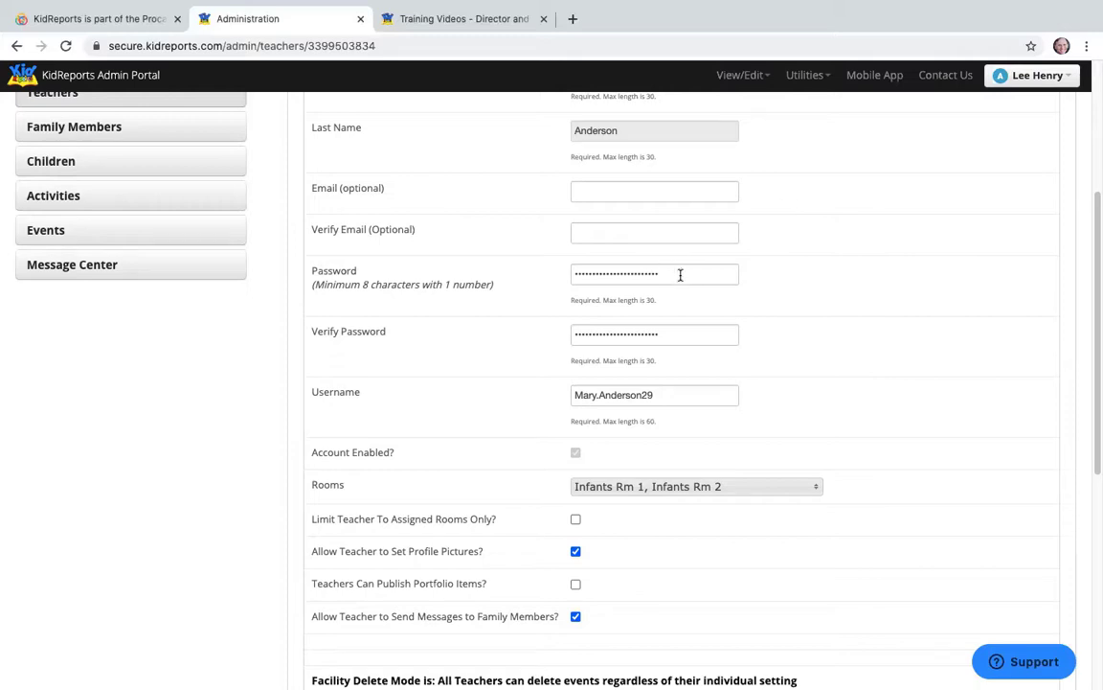
{"action": "left_click_drag", "start_coordinate": [680, 275], "coordinate": [459, 273]}
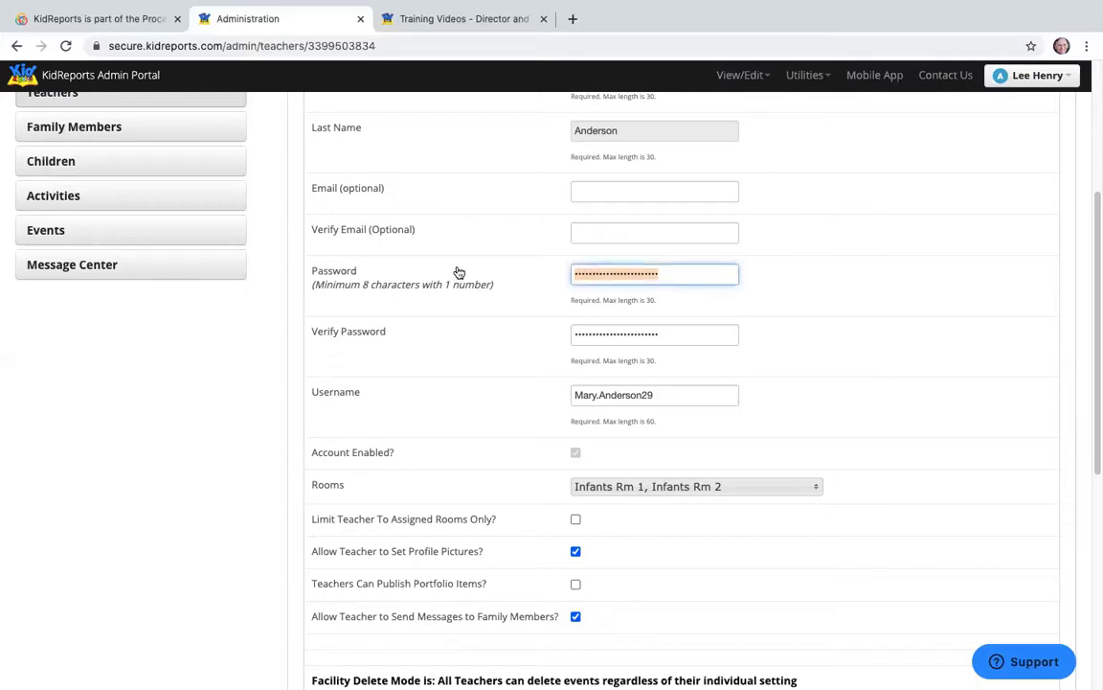
{"action": "left_click", "coordinate": [864, 265]}
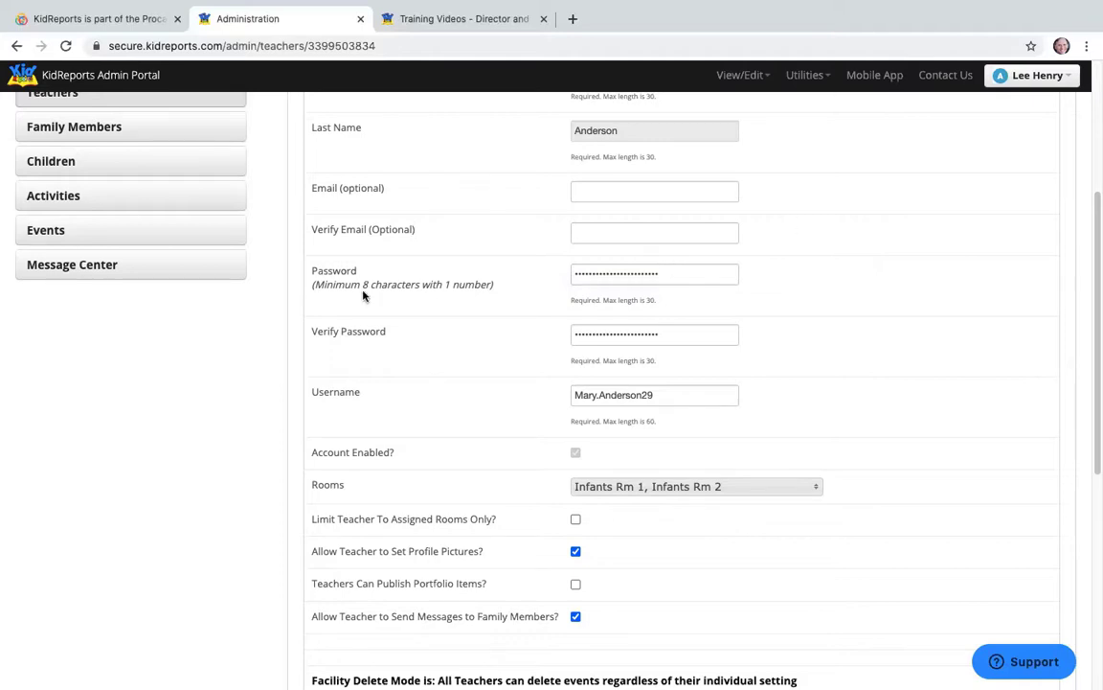
{"action": "scroll", "coordinate": [919, 273], "scroll_direction": "down", "scroll_amount": 2}
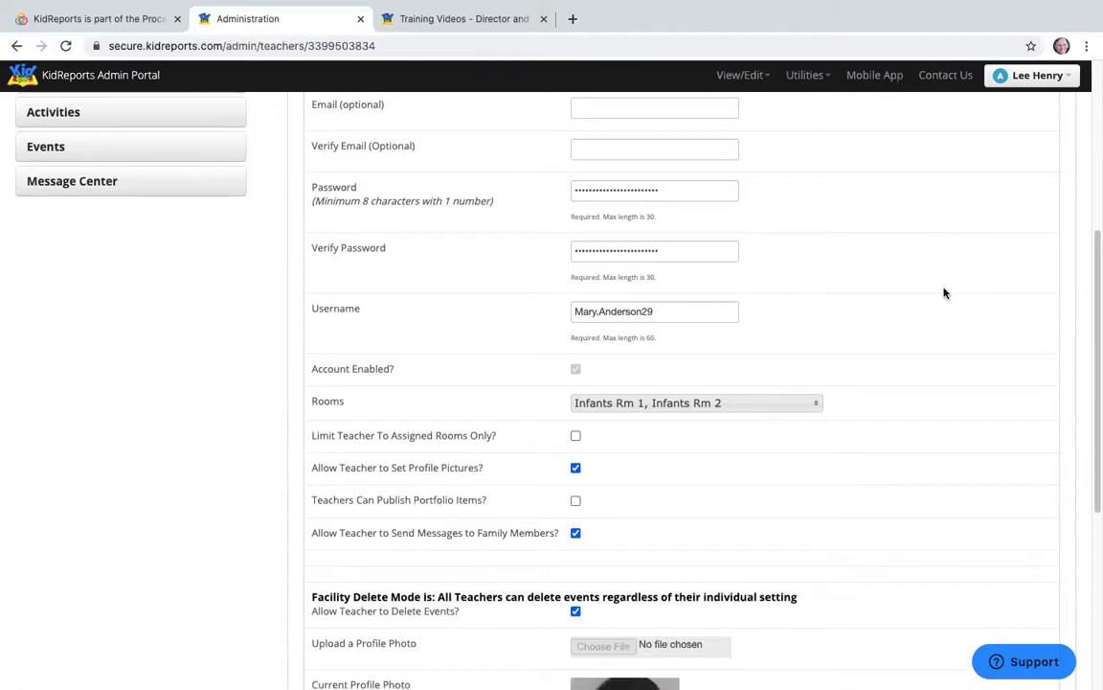
{"action": "left_click", "coordinate": [690, 308]}
{"action": "left_click_drag", "start_coordinate": [690, 308], "coordinate": [491, 314]}
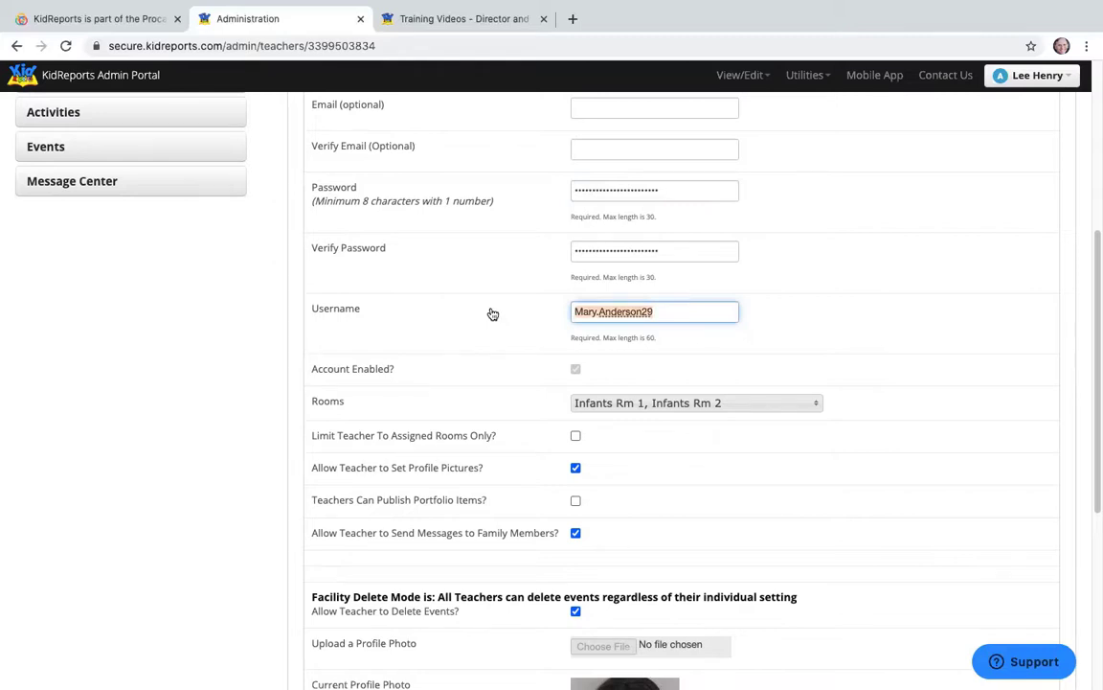
{"action": "left_click", "coordinate": [714, 308]}
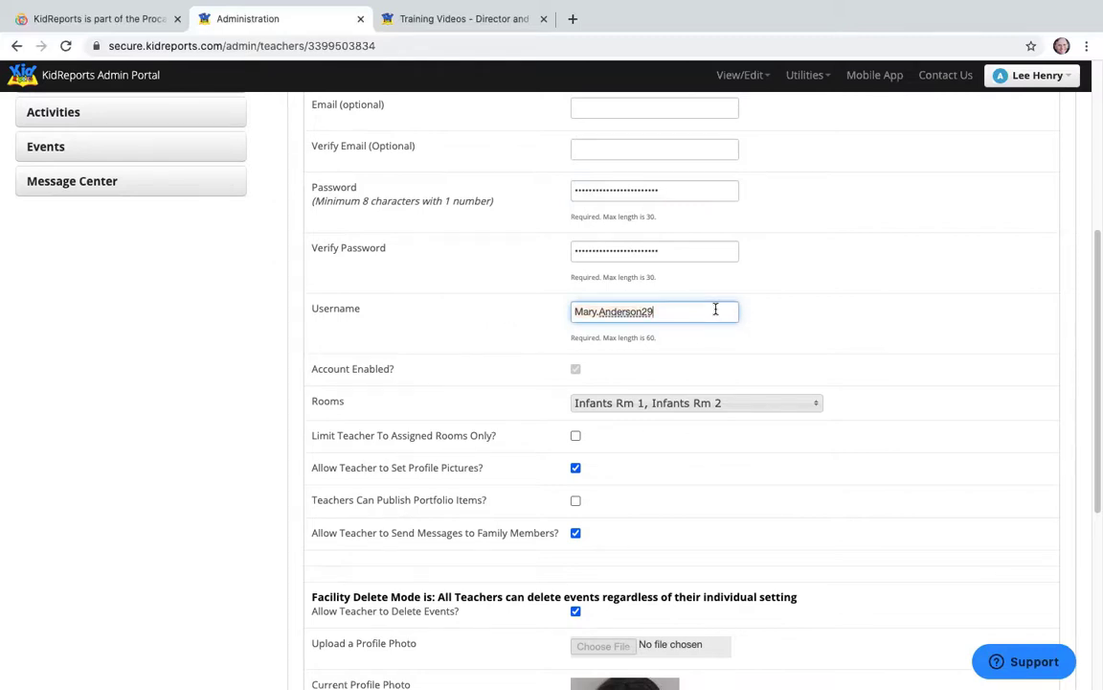
{"action": "scroll", "coordinate": [834, 337], "scroll_direction": "down", "scroll_amount": 1}
{"action": "scroll", "coordinate": [857, 330], "scroll_direction": "down", "scroll_amount": 2}
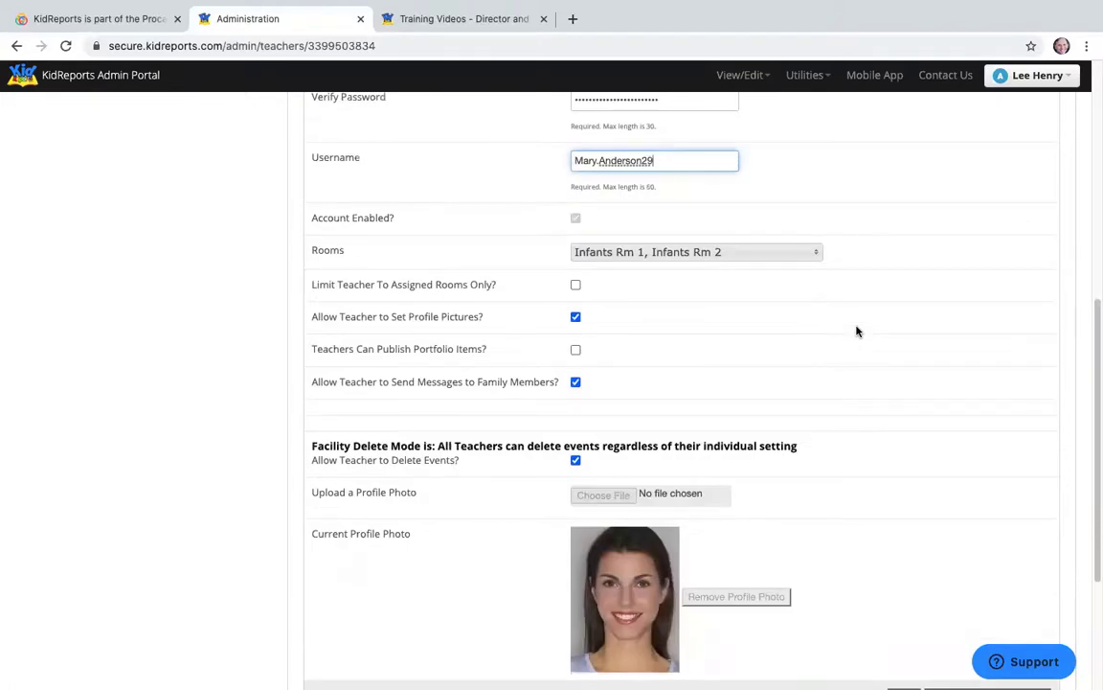
{"action": "left_click", "coordinate": [769, 254]}
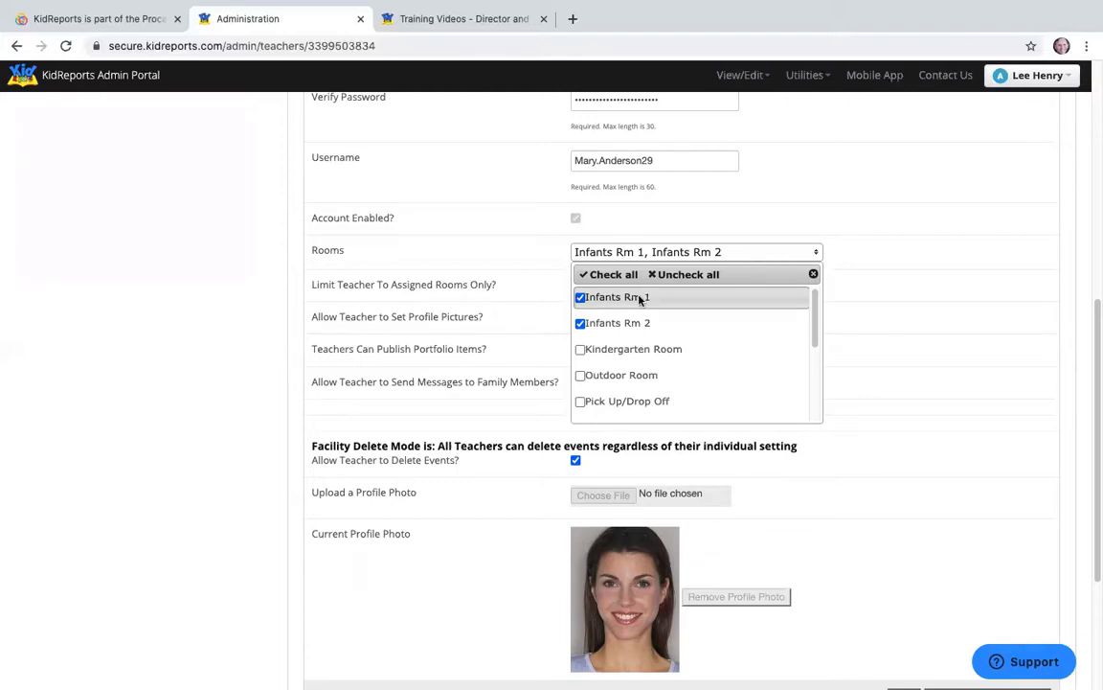
{"action": "left_click", "coordinate": [982, 234]}
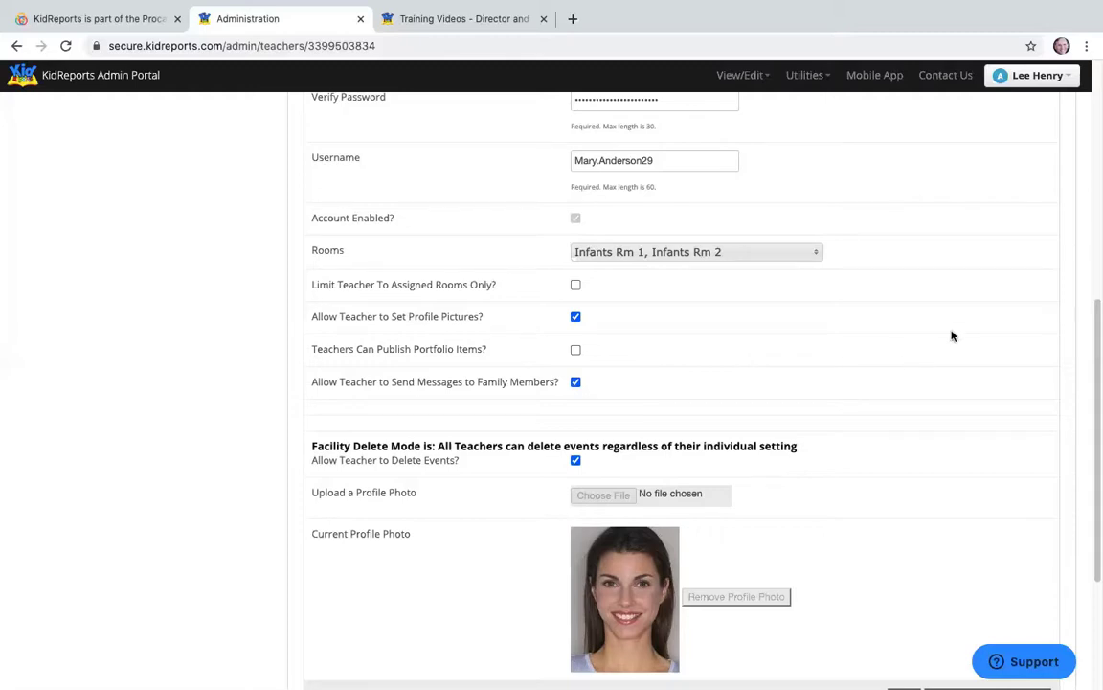
{"action": "scroll", "coordinate": [952, 336], "scroll_direction": "down", "scroll_amount": 3}
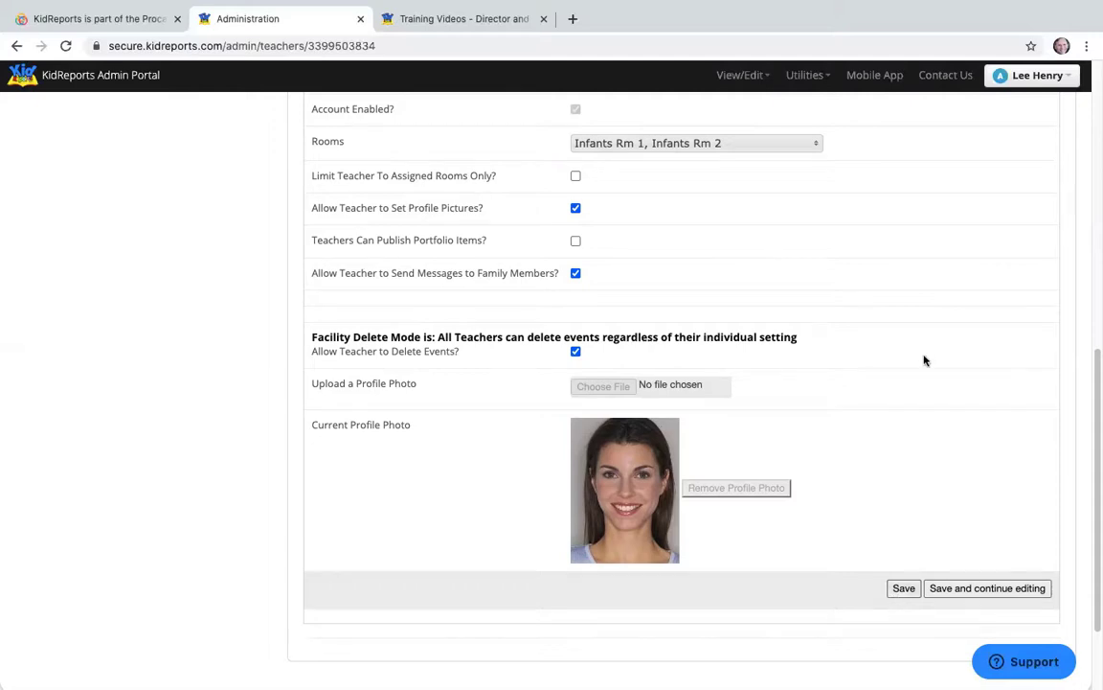
{"action": "scroll", "coordinate": [924, 359], "scroll_direction": "up", "scroll_amount": 10}
{"action": "scroll", "coordinate": [923, 361], "scroll_direction": "down", "scroll_amount": 3}
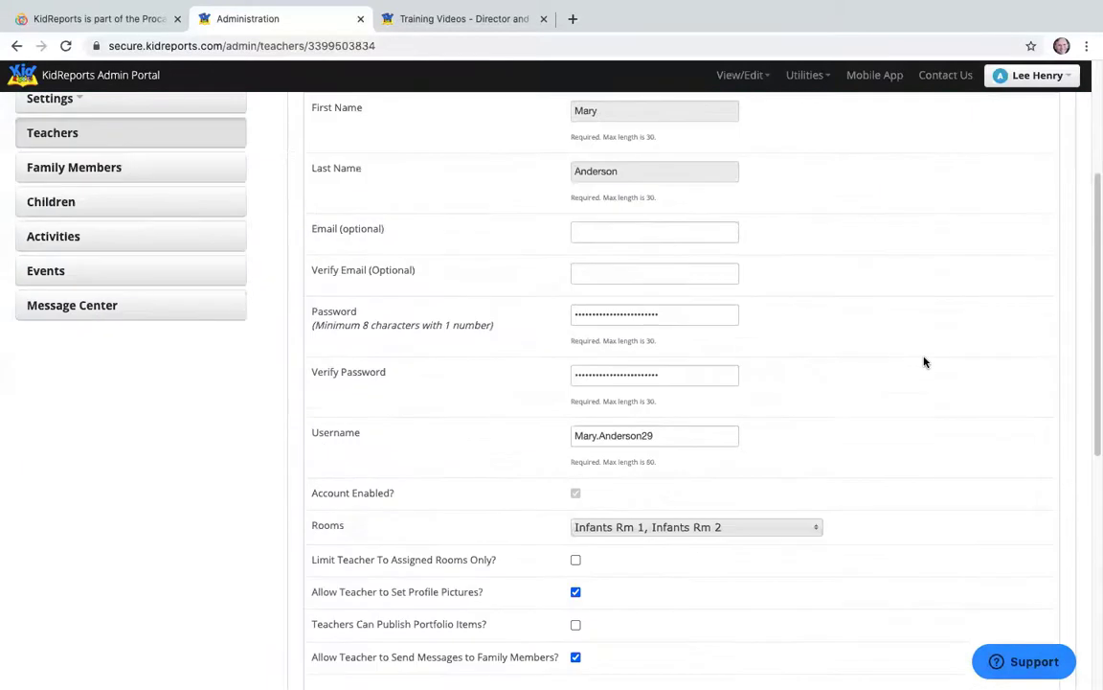
Open the first family member's record from the Family Members list
{"action": "left_click", "coordinate": [164, 178]}
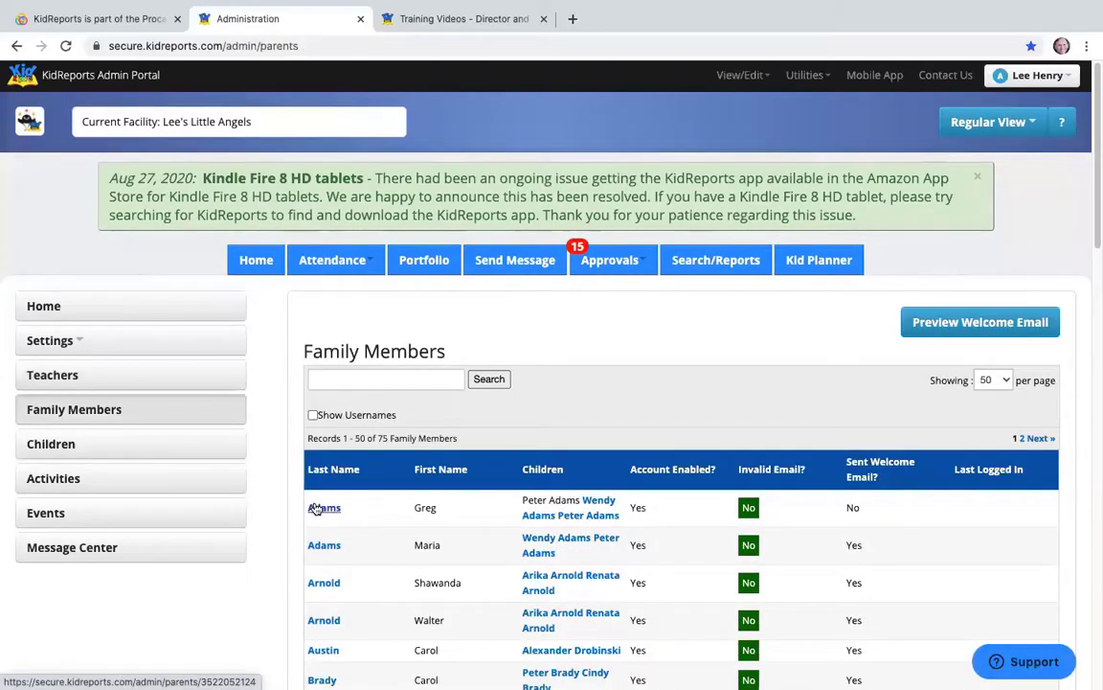
{"action": "left_click", "coordinate": [317, 508]}
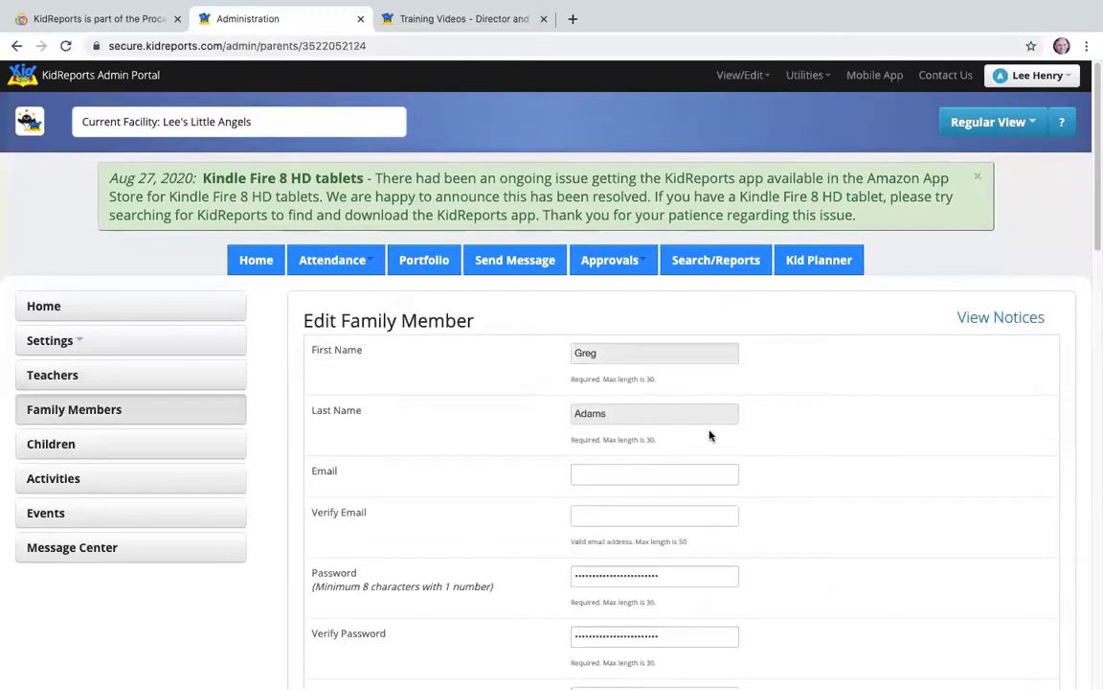
{"action": "scroll", "coordinate": [766, 412], "scroll_direction": "down", "scroll_amount": 2}
Fill in the parent's email address in both Email and Verify Email using the suggestions
{"action": "left_click", "coordinate": [708, 361]}
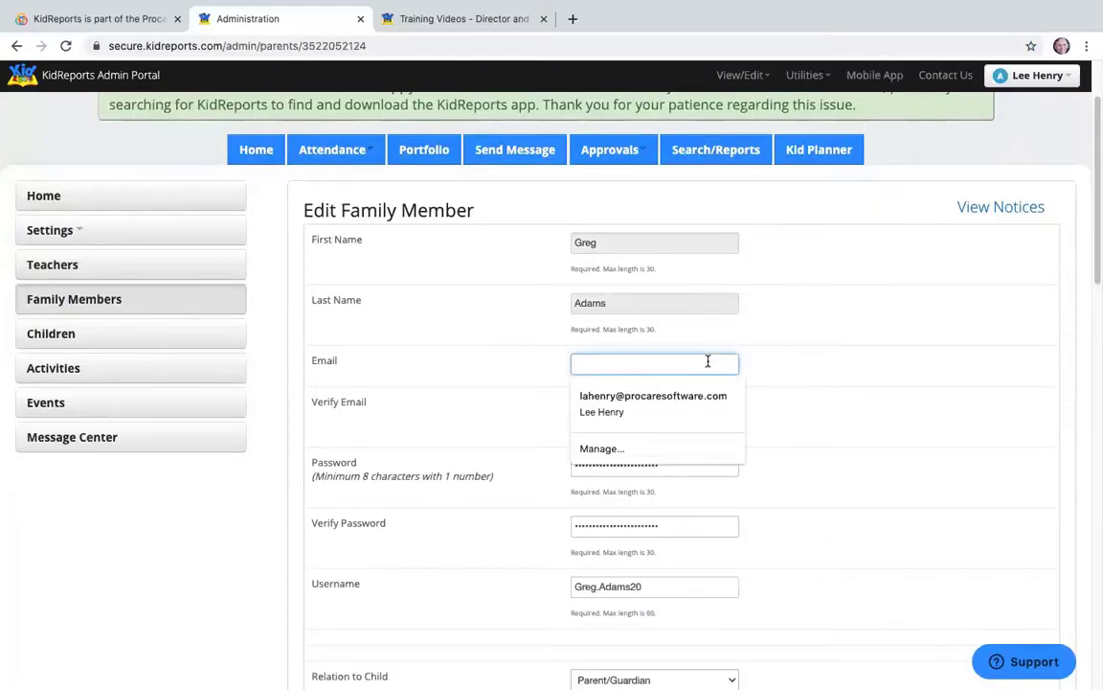
{"action": "type", "text": "greg"}
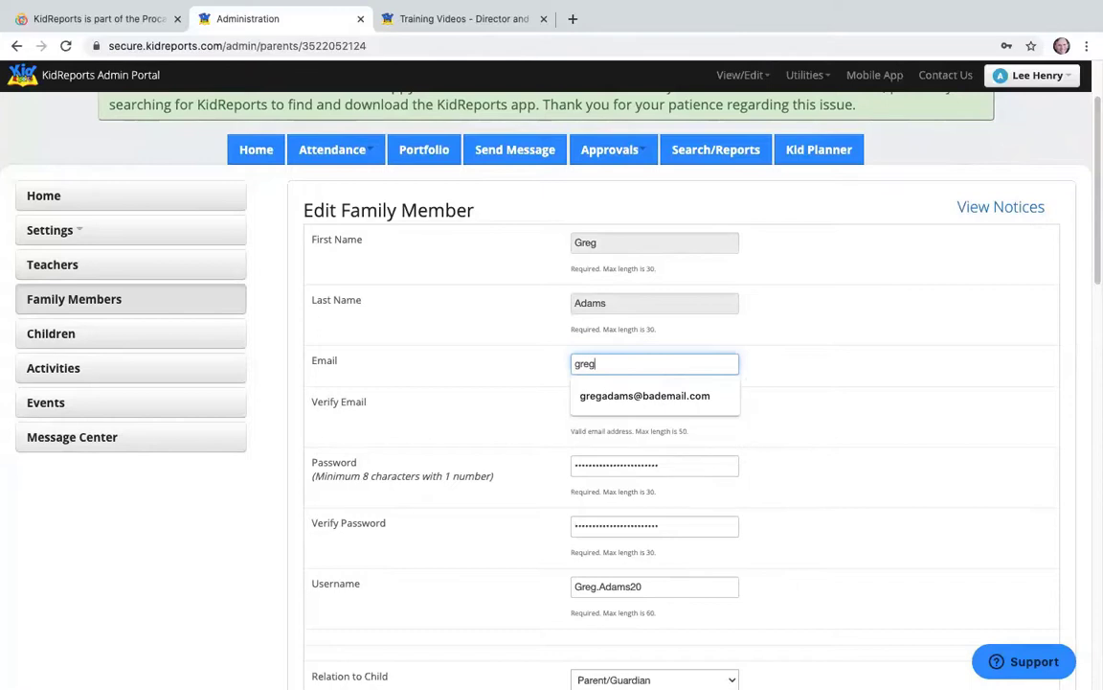
{"action": "left_click", "coordinate": [726, 395]}
{"action": "left_click", "coordinate": [711, 406]}
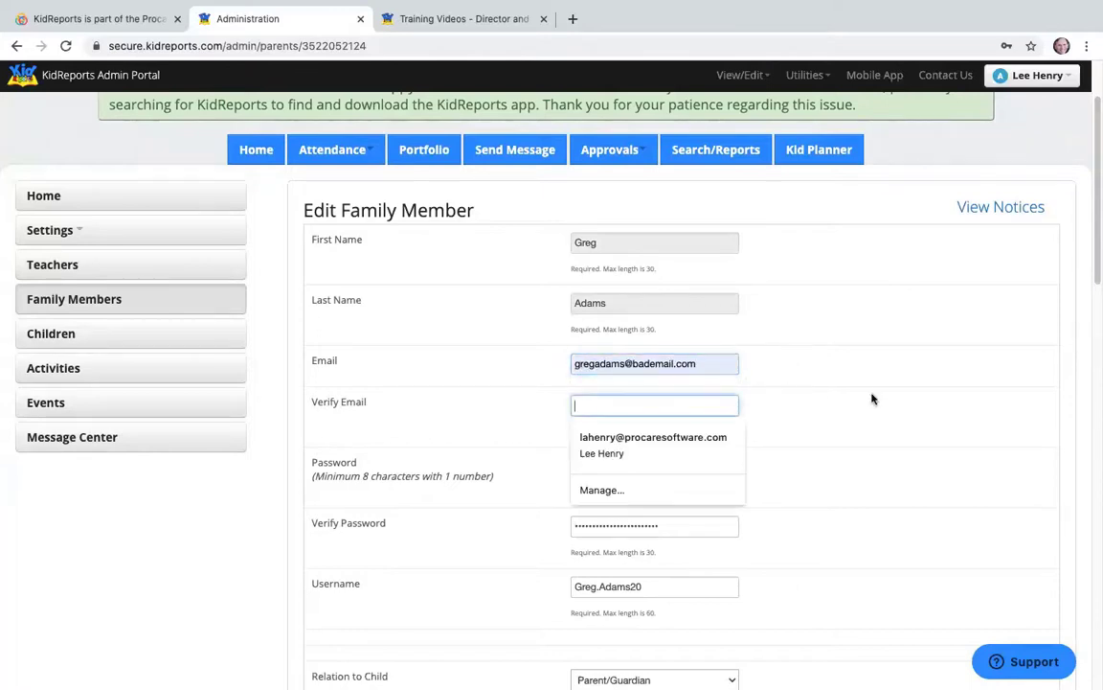
{"action": "type", "text": "greg"}
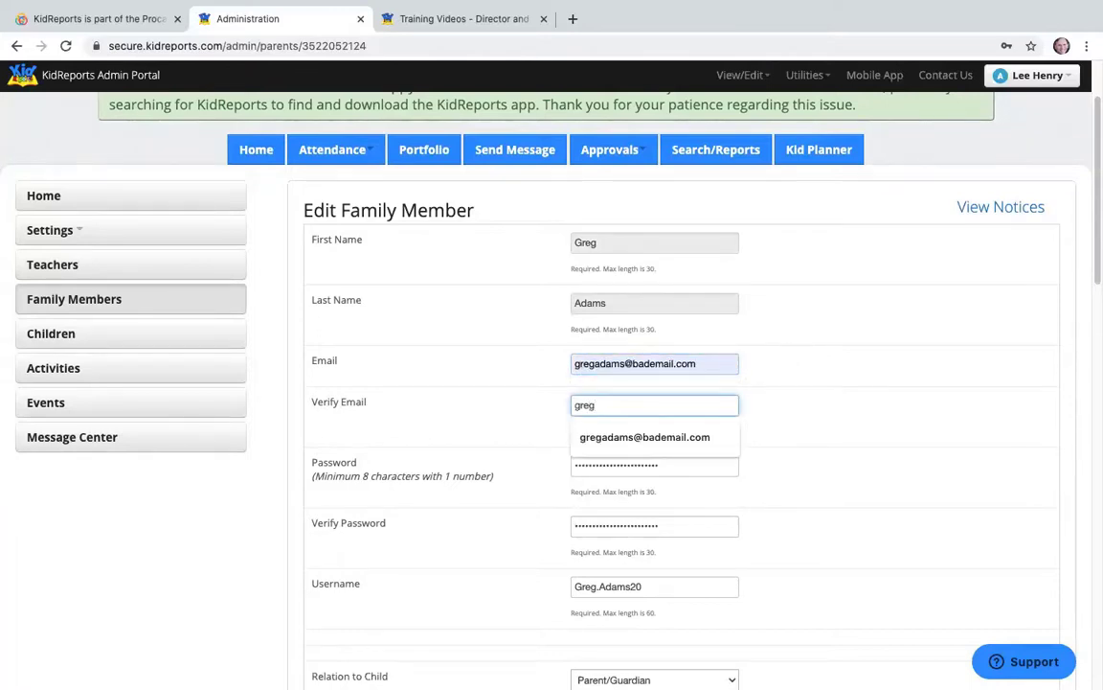
{"action": "left_click", "coordinate": [719, 441]}
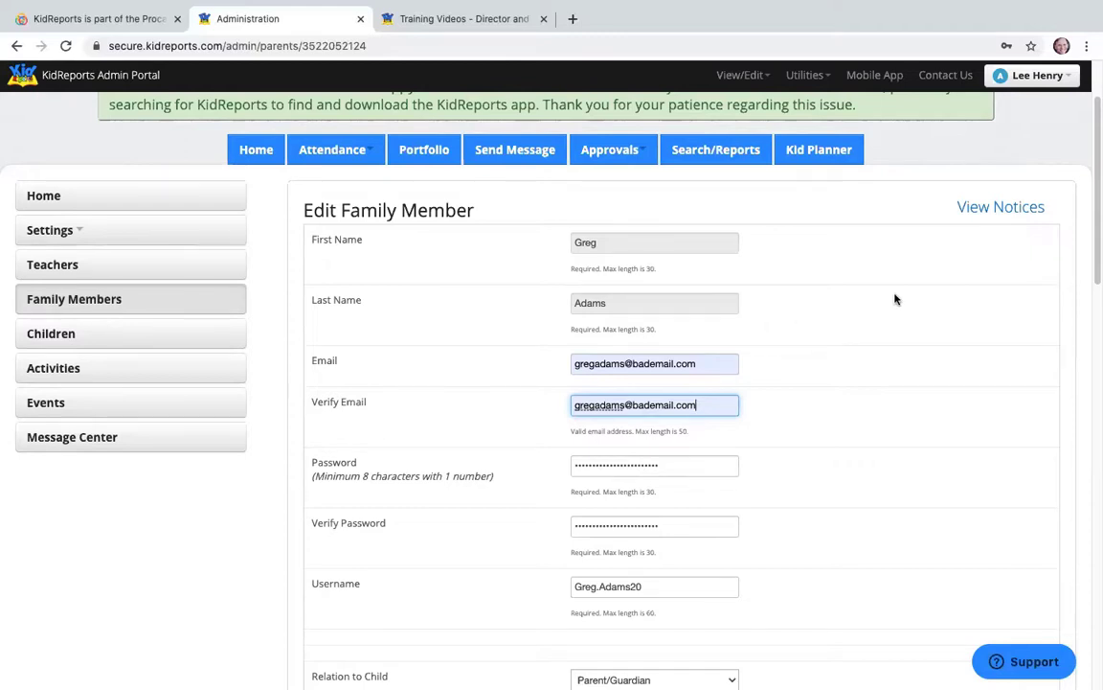
{"action": "scroll", "coordinate": [895, 300], "scroll_direction": "down", "scroll_amount": 2}
{"action": "left_click", "coordinate": [695, 284]}
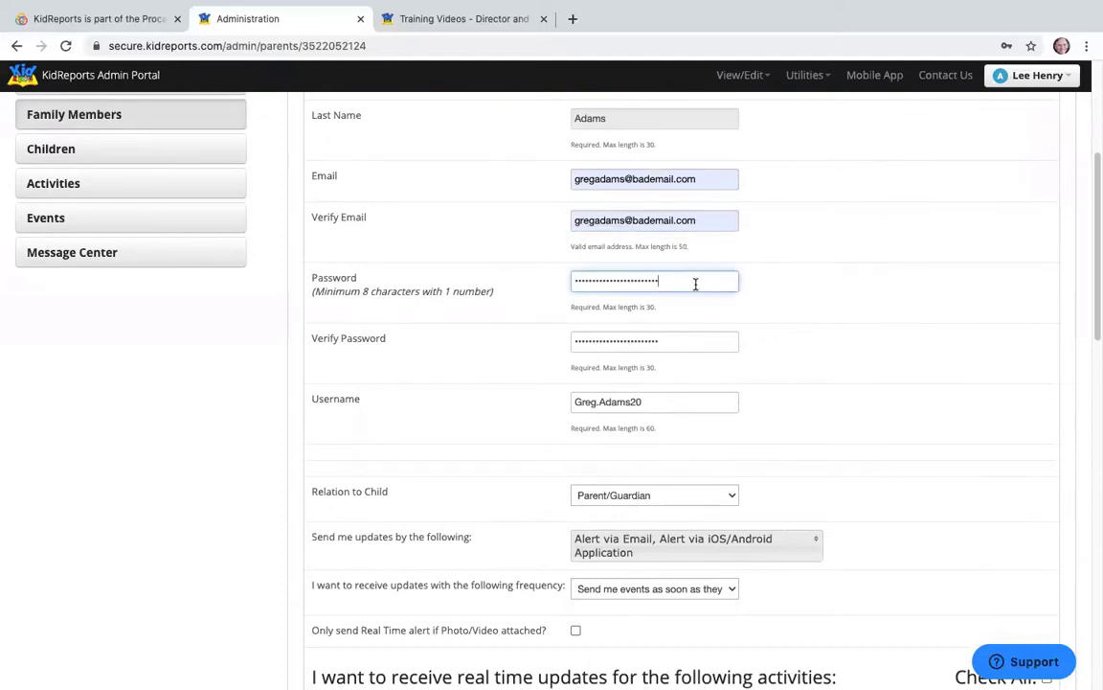
{"action": "scroll", "coordinate": [934, 328], "scroll_direction": "down", "scroll_amount": 1}
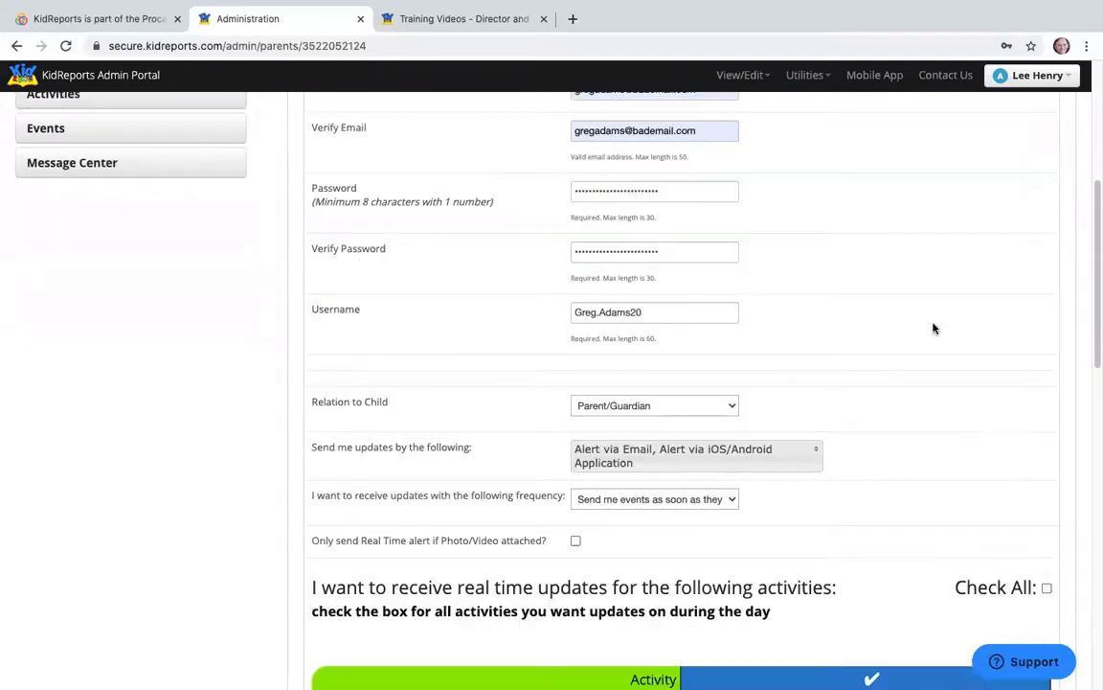
{"action": "left_click", "coordinate": [701, 316]}
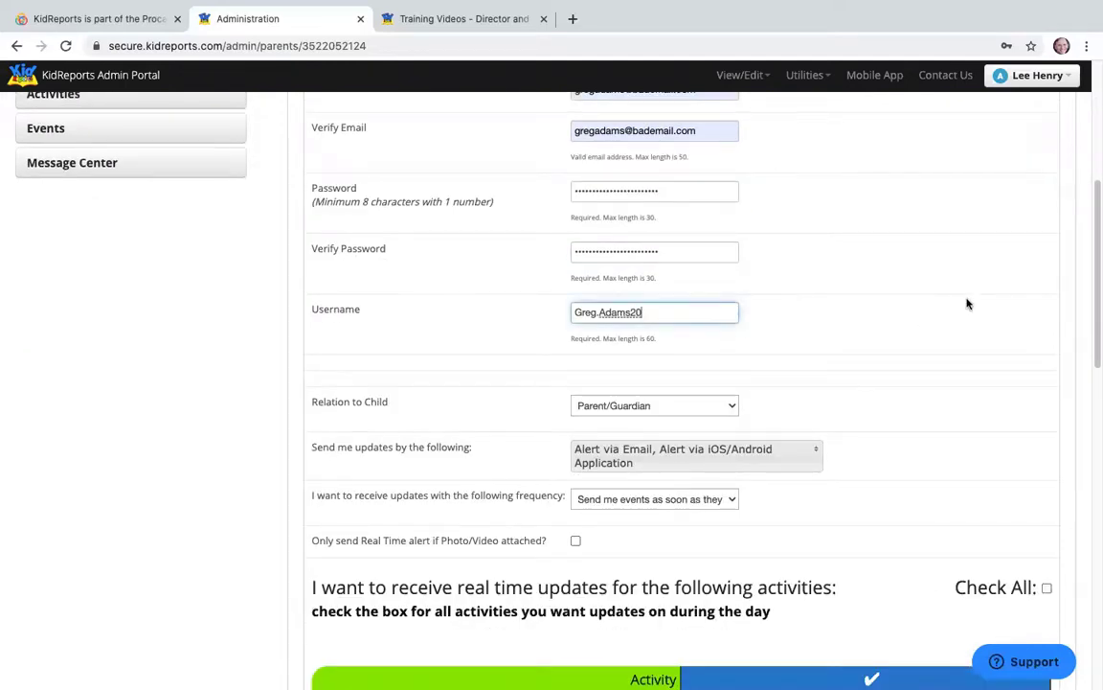
{"action": "scroll", "coordinate": [967, 321], "scroll_direction": "down", "scroll_amount": 1}
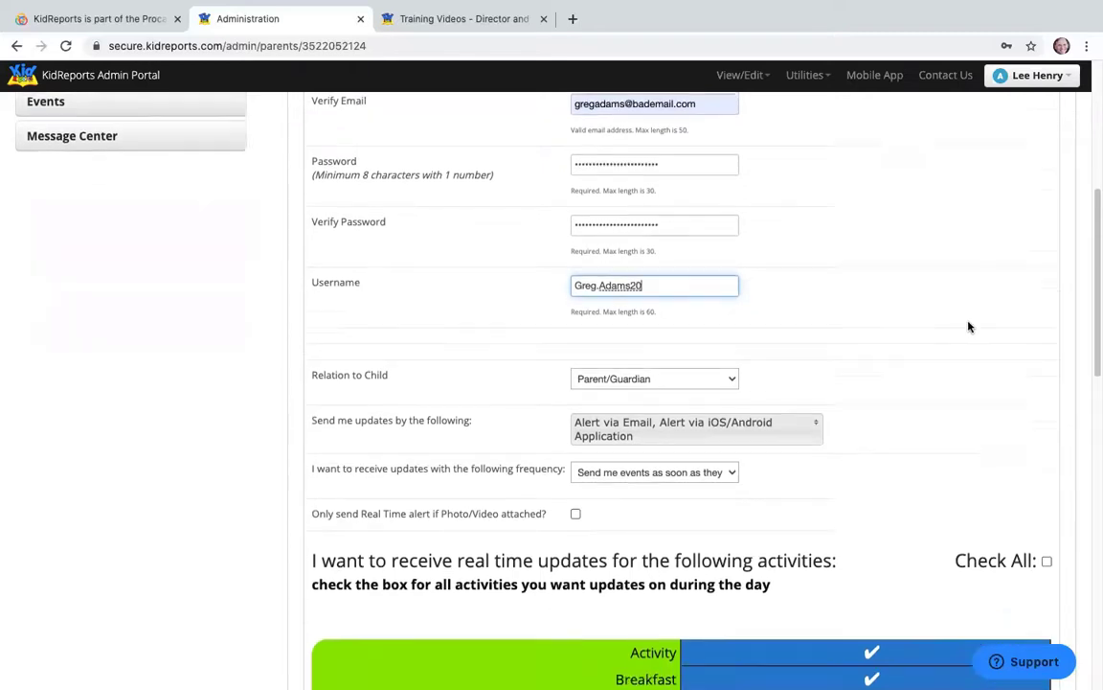
{"action": "scroll", "coordinate": [968, 326], "scroll_direction": "down", "scroll_amount": 1}
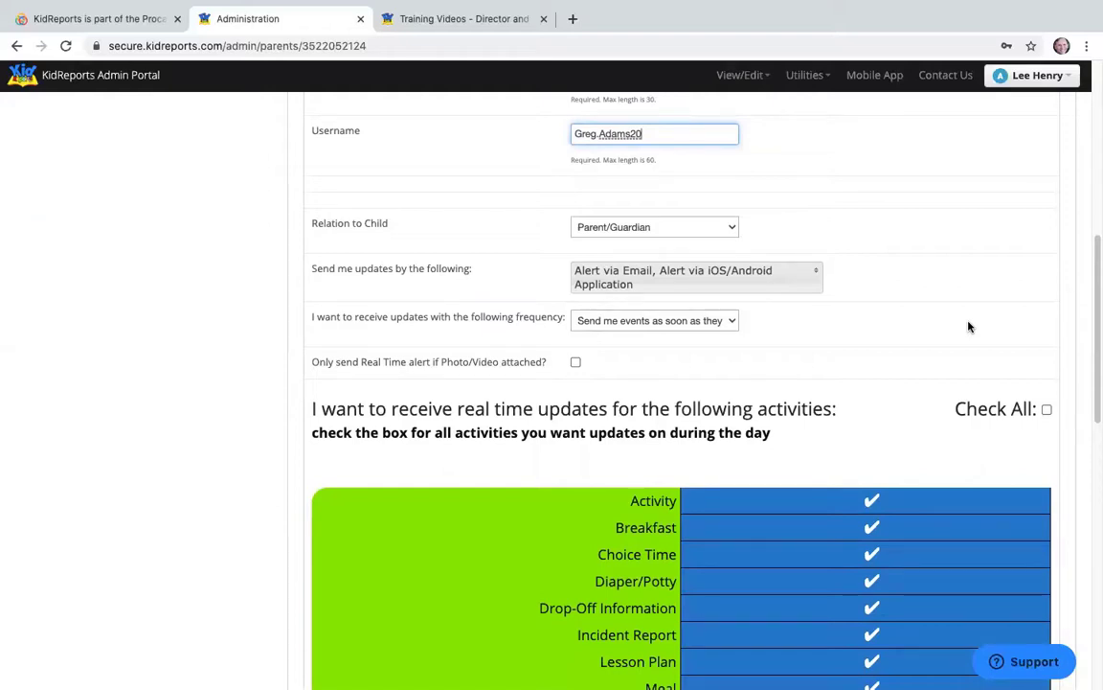
{"action": "scroll", "coordinate": [954, 313], "scroll_direction": "up", "scroll_amount": 3}
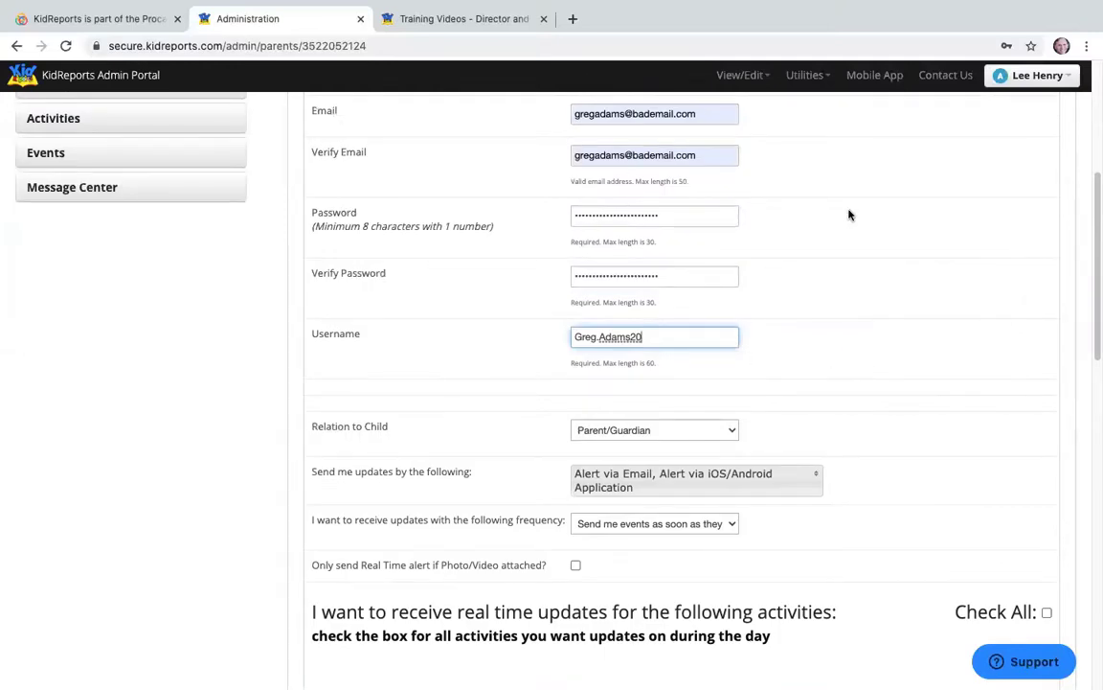
{"action": "left_click", "coordinate": [690, 215]}
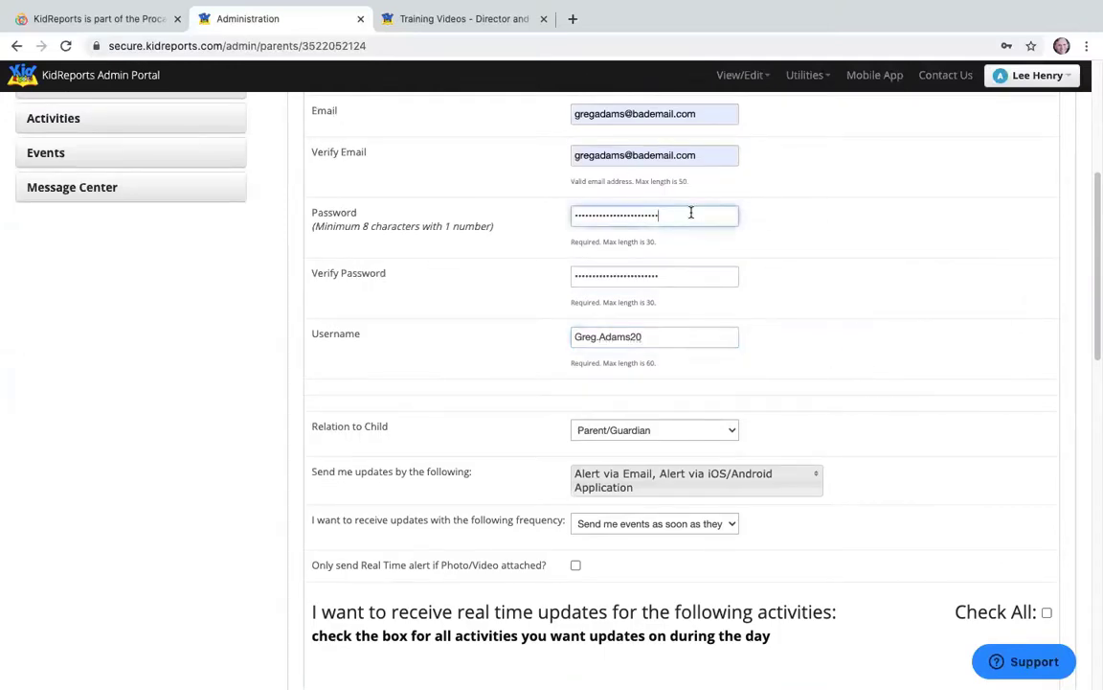
{"action": "left_click", "coordinate": [714, 334]}
{"action": "scroll", "coordinate": [956, 313], "scroll_direction": "down", "scroll_amount": 3}
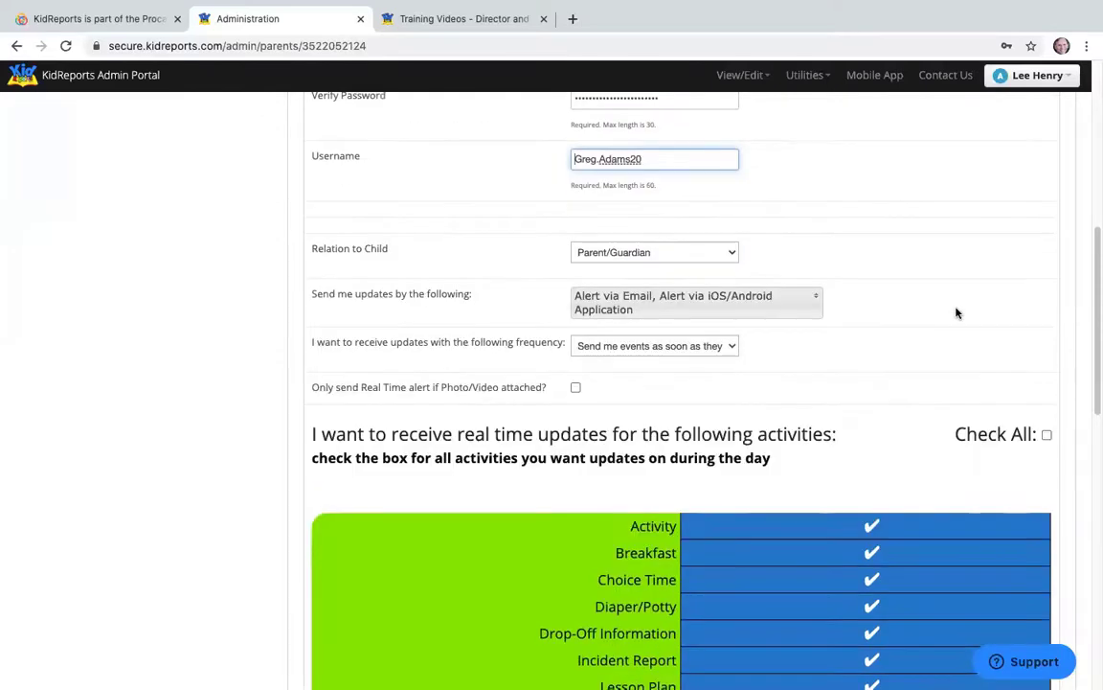
{"action": "scroll", "coordinate": [956, 314], "scroll_direction": "down", "scroll_amount": 1}
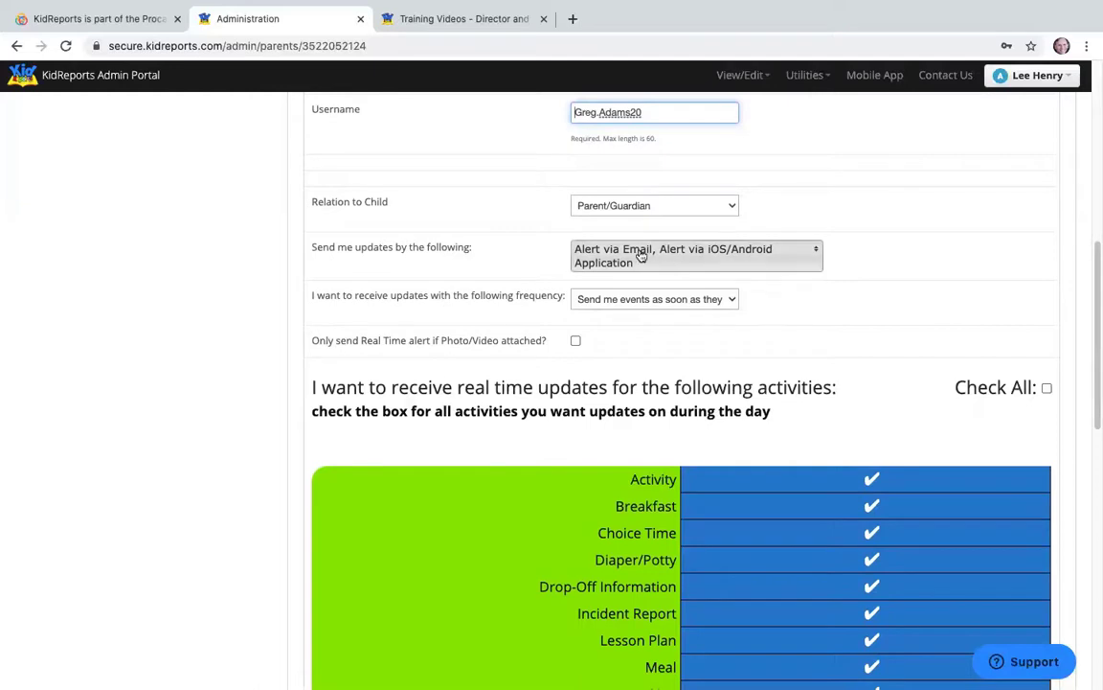
Check Text Message in the 'Send me updates by' delivery methods
{"action": "left_click", "coordinate": [678, 252]}
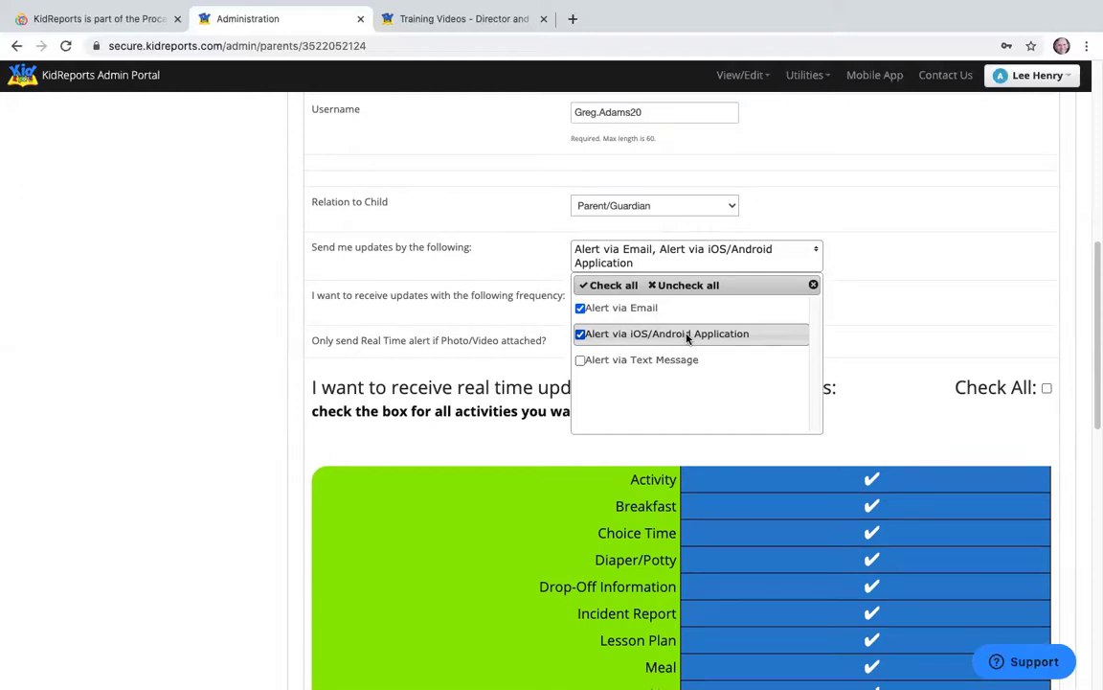
{"action": "left_click", "coordinate": [580, 361]}
{"action": "left_click", "coordinate": [981, 265]}
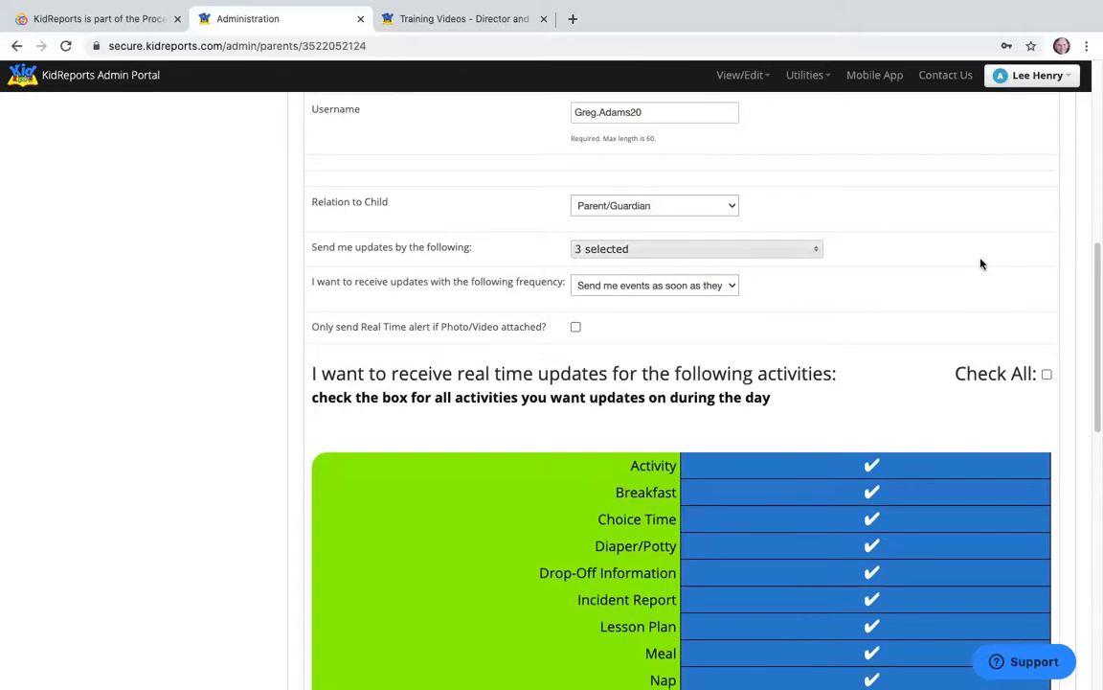
{"action": "scroll", "coordinate": [919, 294], "scroll_direction": "down", "scroll_amount": 7}
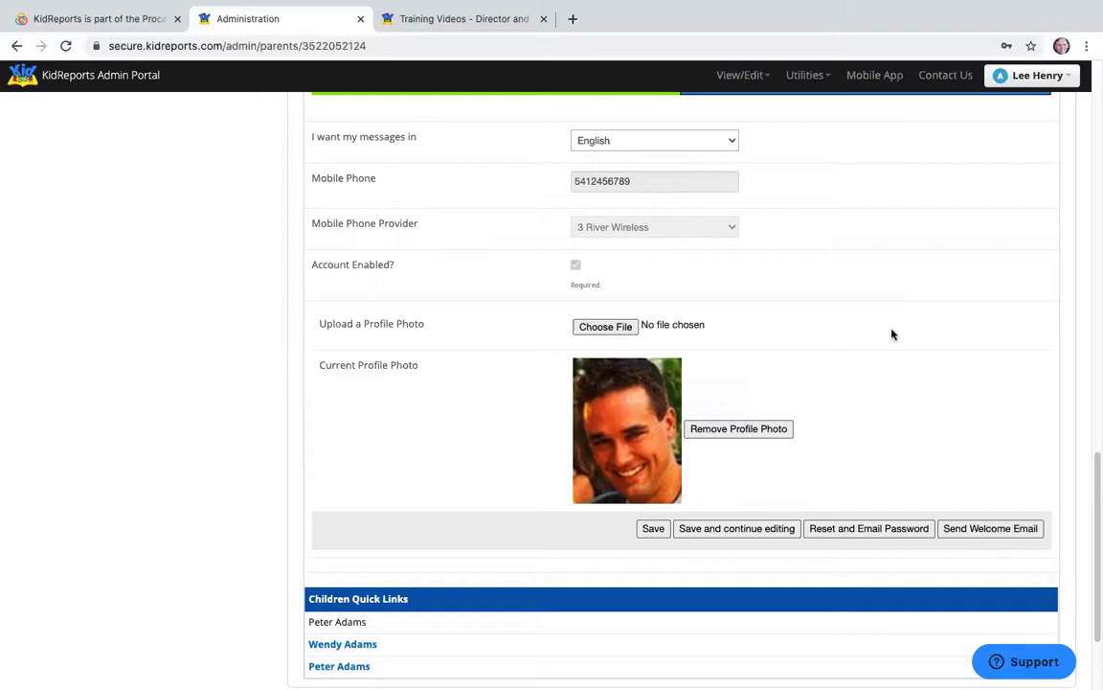
{"action": "scroll", "coordinate": [988, 331], "scroll_direction": "up", "scroll_amount": 6}
{"action": "scroll", "coordinate": [989, 316], "scroll_direction": "up", "scroll_amount": 1}
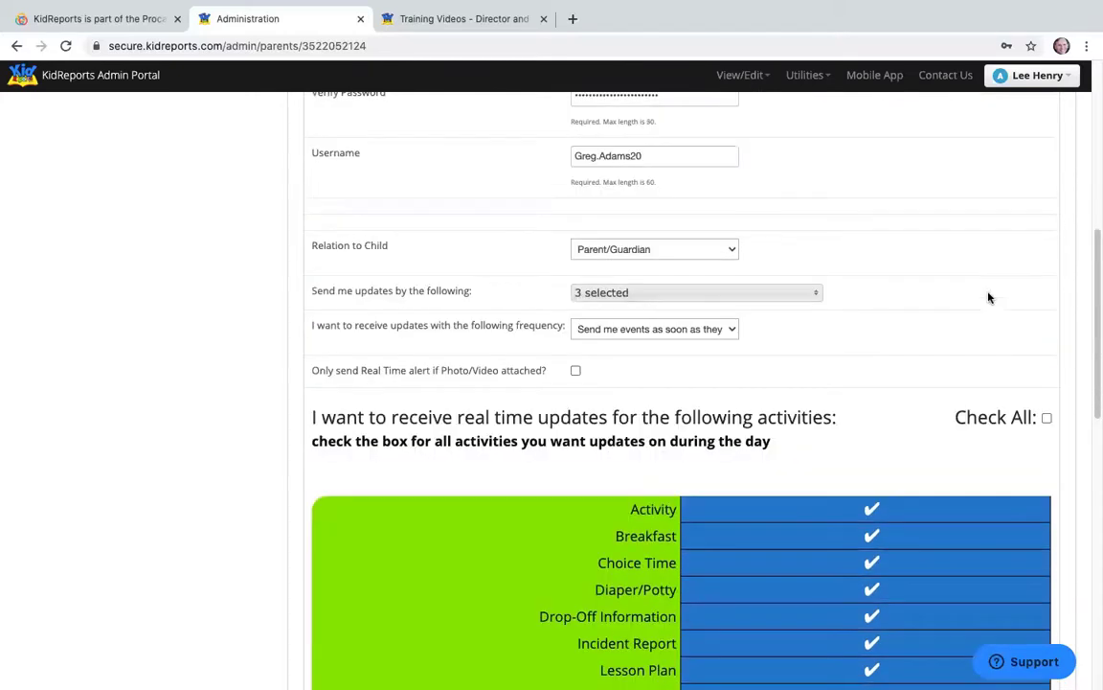
Uncheck Text Message and iOS/Android so updates go by email only
{"action": "left_click", "coordinate": [651, 302]}
{"action": "left_click", "coordinate": [580, 390]}
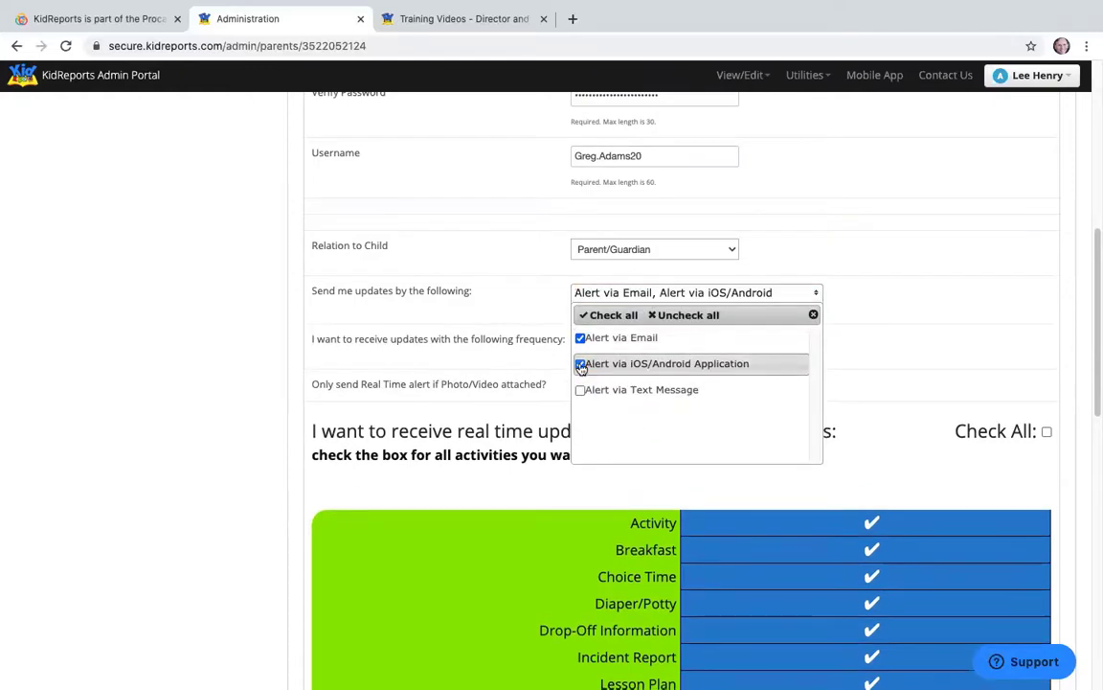
{"action": "left_click", "coordinate": [581, 363]}
{"action": "left_click", "coordinate": [948, 331]}
Keep update frequency at 'Send me events as soon as they are recorded'
{"action": "left_click", "coordinate": [676, 328]}
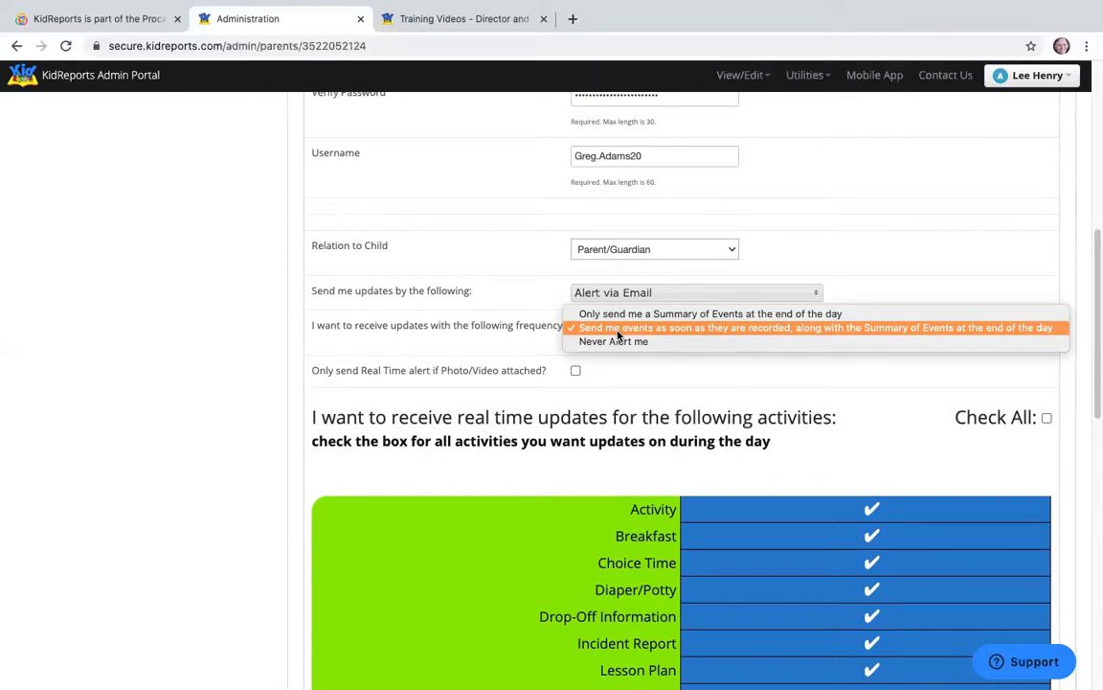
{"action": "left_click", "coordinate": [1067, 202]}
{"action": "scroll", "coordinate": [957, 367], "scroll_direction": "down", "scroll_amount": 2}
{"action": "scroll", "coordinate": [954, 363], "scroll_direction": "down", "scroll_amount": 4}
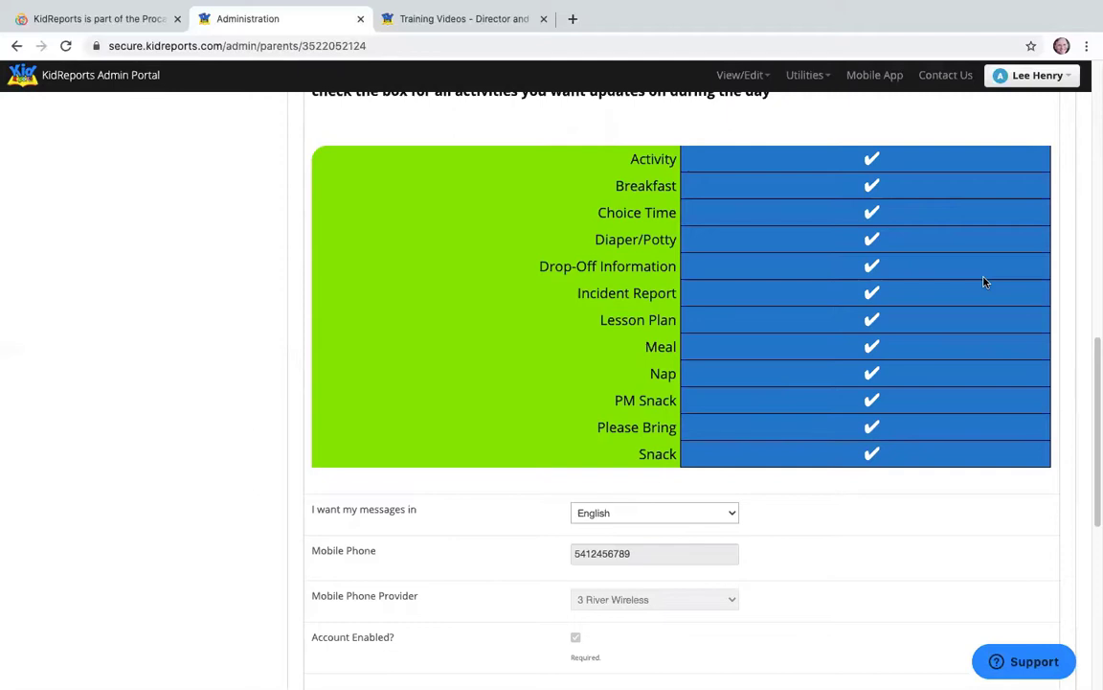
Uncheck real-time Activity, Choice Time, Diaper/Potty, Lesson Plan, Nap and Please Bring updates
{"action": "scroll", "coordinate": [997, 249], "scroll_direction": "up", "scroll_amount": 1}
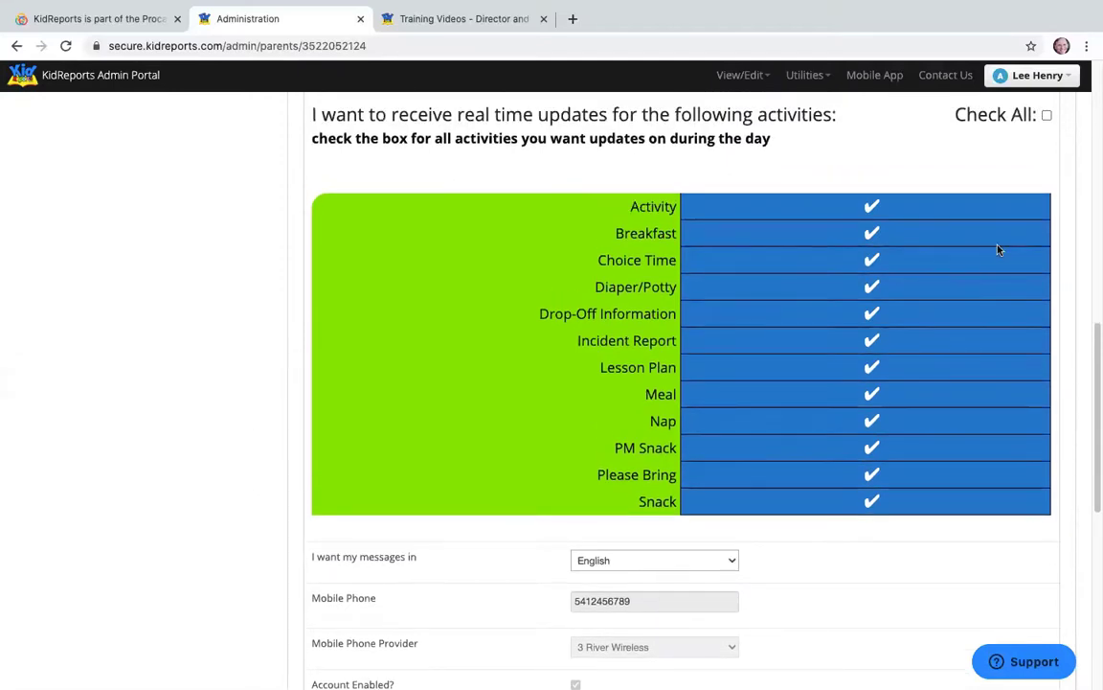
{"action": "left_click", "coordinate": [872, 211]}
{"action": "left_click", "coordinate": [870, 259]}
{"action": "left_click", "coordinate": [867, 289]}
{"action": "left_click", "coordinate": [871, 367]}
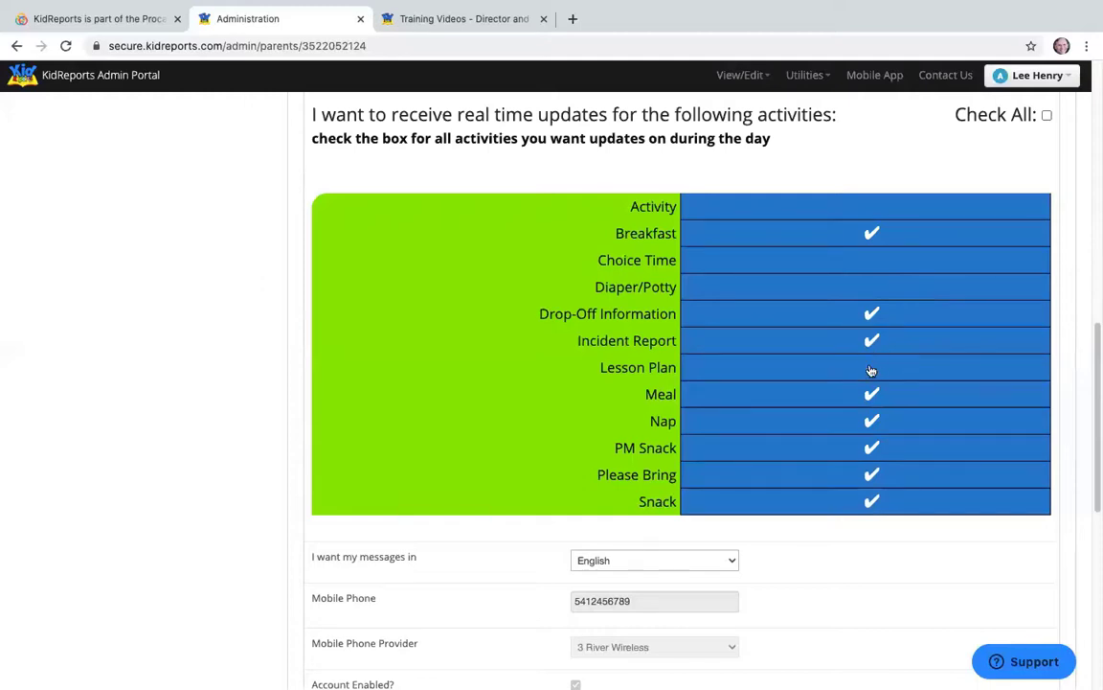
{"action": "left_click", "coordinate": [872, 424]}
{"action": "left_click", "coordinate": [873, 476]}
{"action": "scroll", "coordinate": [939, 314], "scroll_direction": "down", "scroll_amount": 3}
{"action": "scroll", "coordinate": [948, 310], "scroll_direction": "down", "scroll_amount": 2}
{"action": "scroll", "coordinate": [954, 308], "scroll_direction": "down", "scroll_amount": 1}
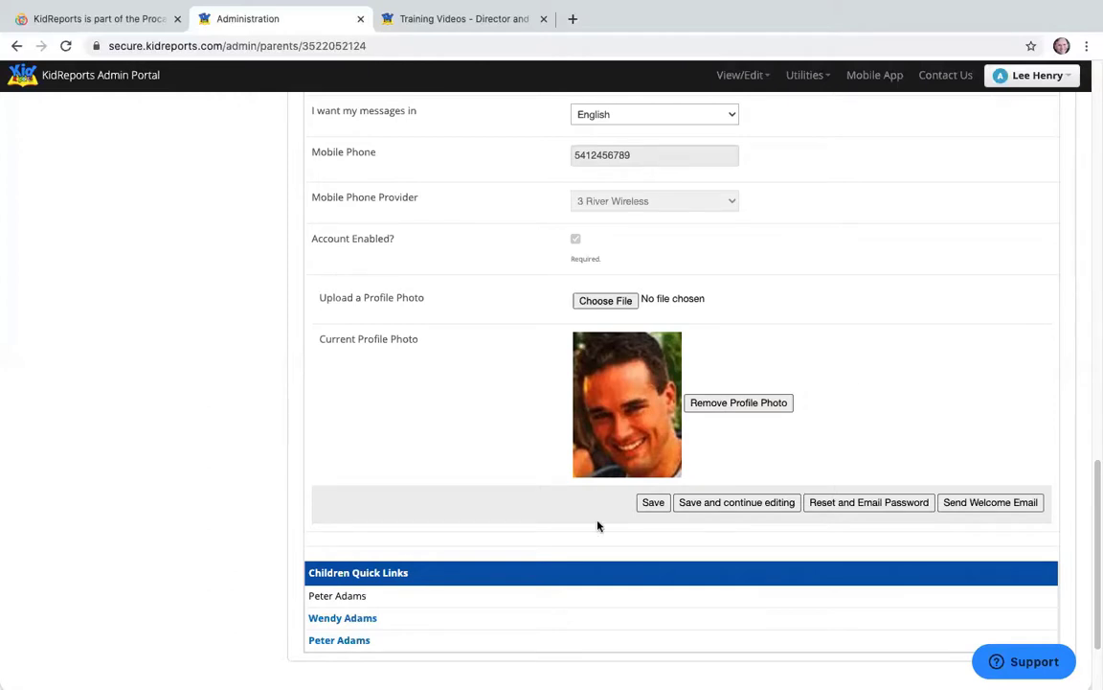
Save the parent's notification settings and open the second Adams family member's record
{"action": "left_click", "coordinate": [653, 502]}
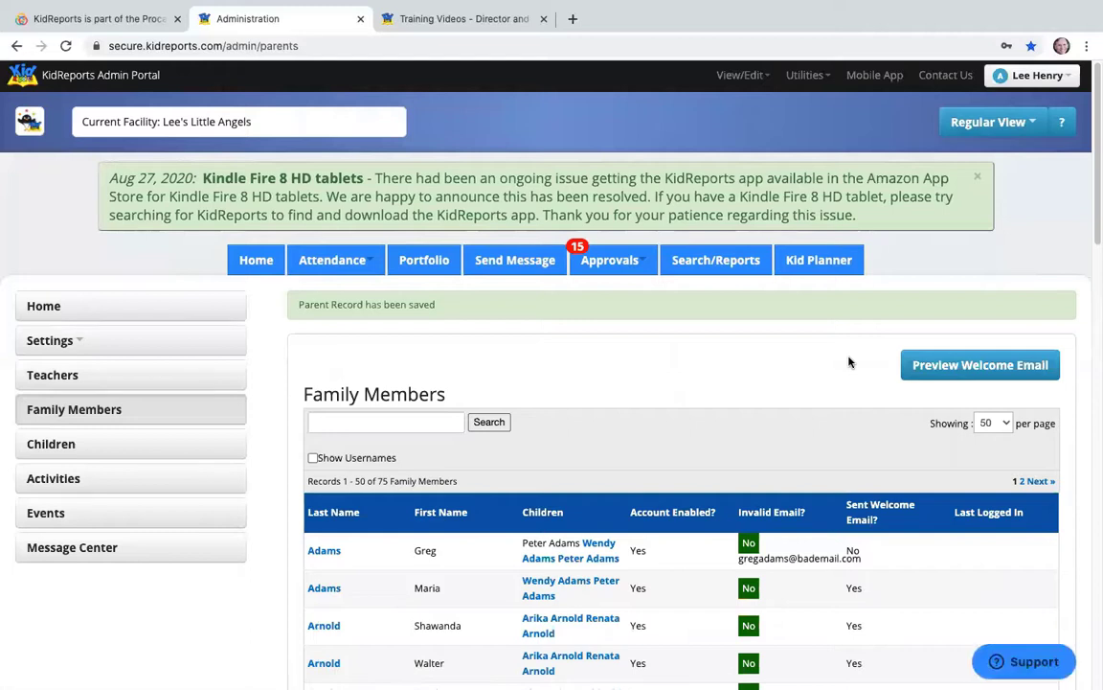
{"action": "scroll", "coordinate": [849, 362], "scroll_direction": "down", "scroll_amount": 1}
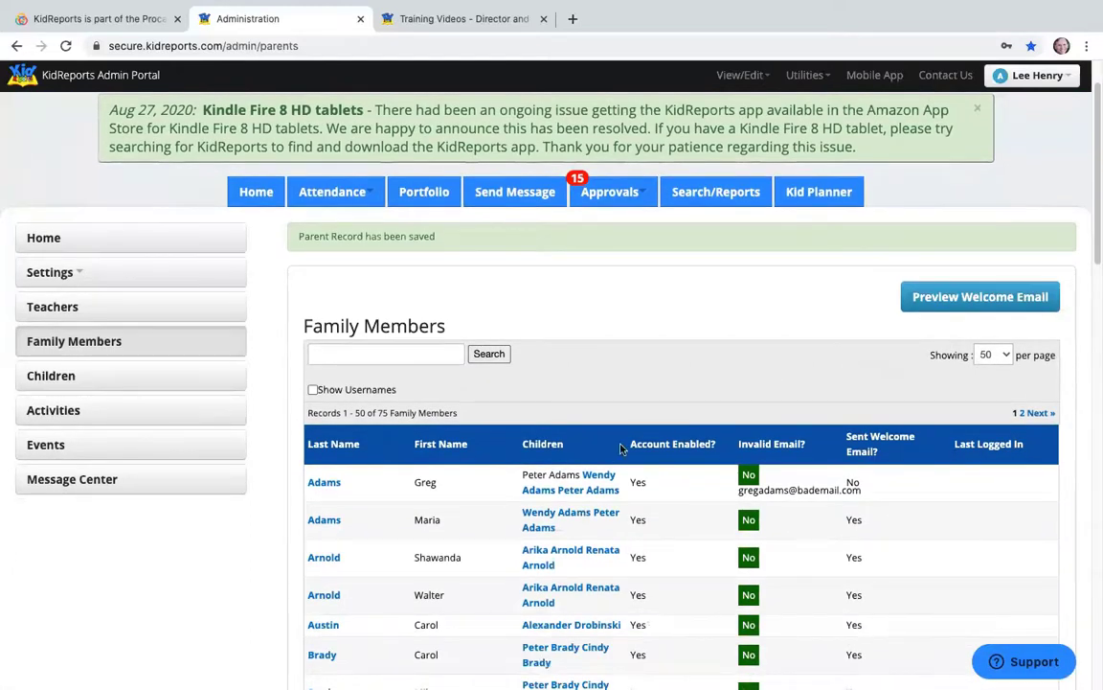
{"action": "left_click", "coordinate": [324, 521]}
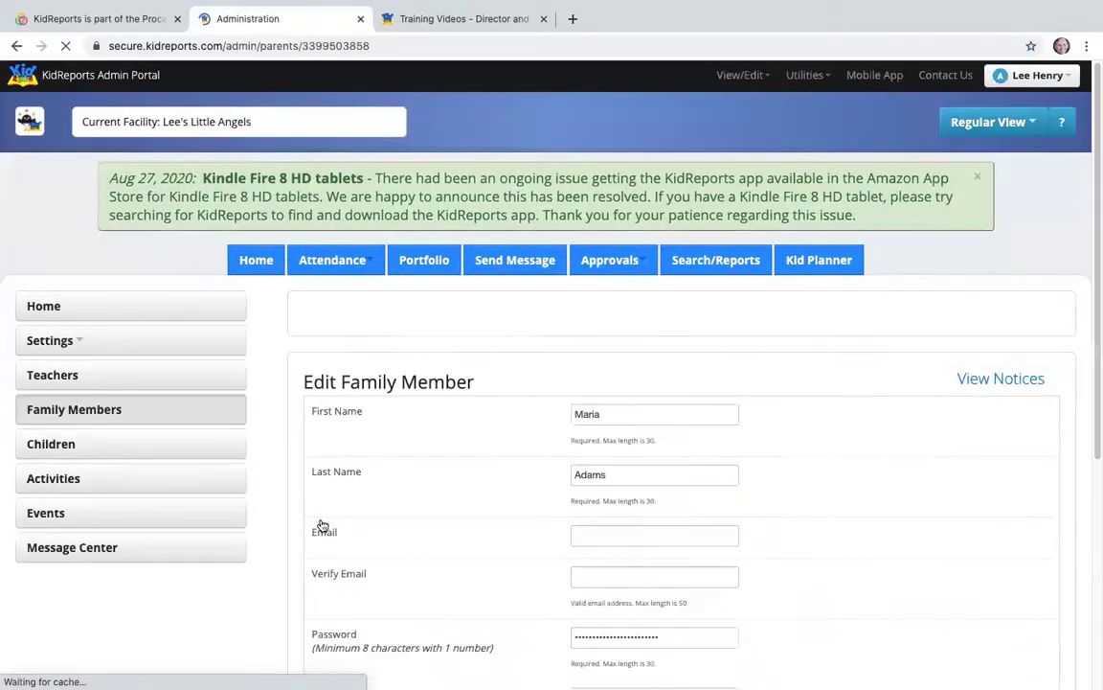
{"action": "scroll", "coordinate": [971, 388], "scroll_direction": "down", "scroll_amount": 1}
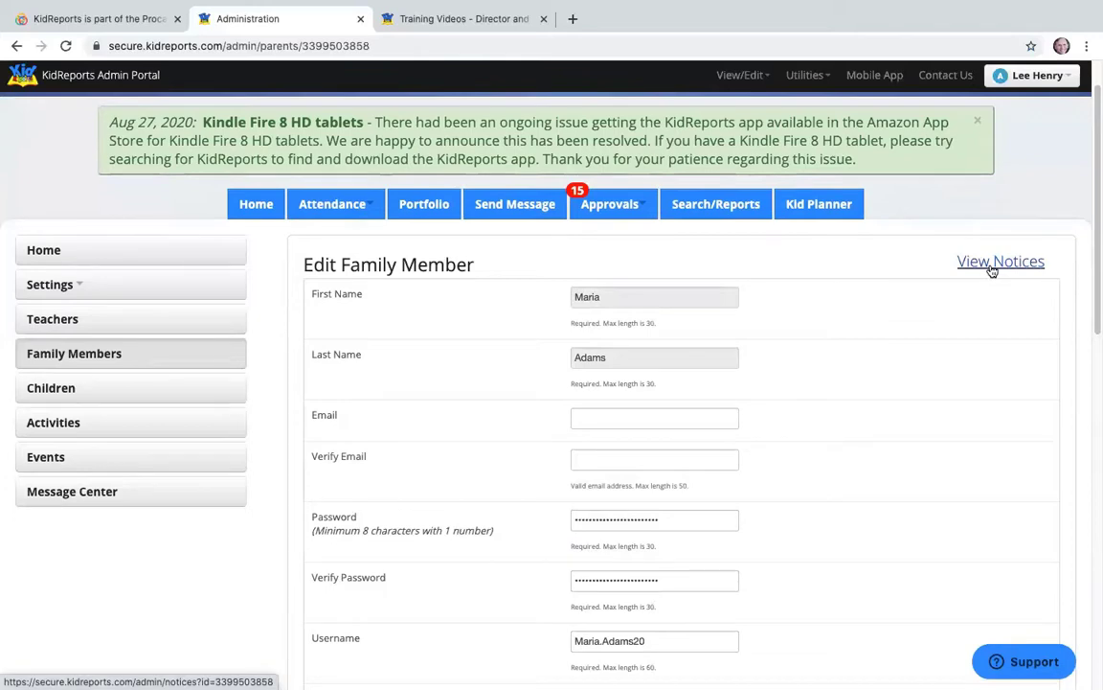
Review the member's notices, check the latest Photo Day email's delivery log, then go back
{"action": "left_click", "coordinate": [992, 269]}
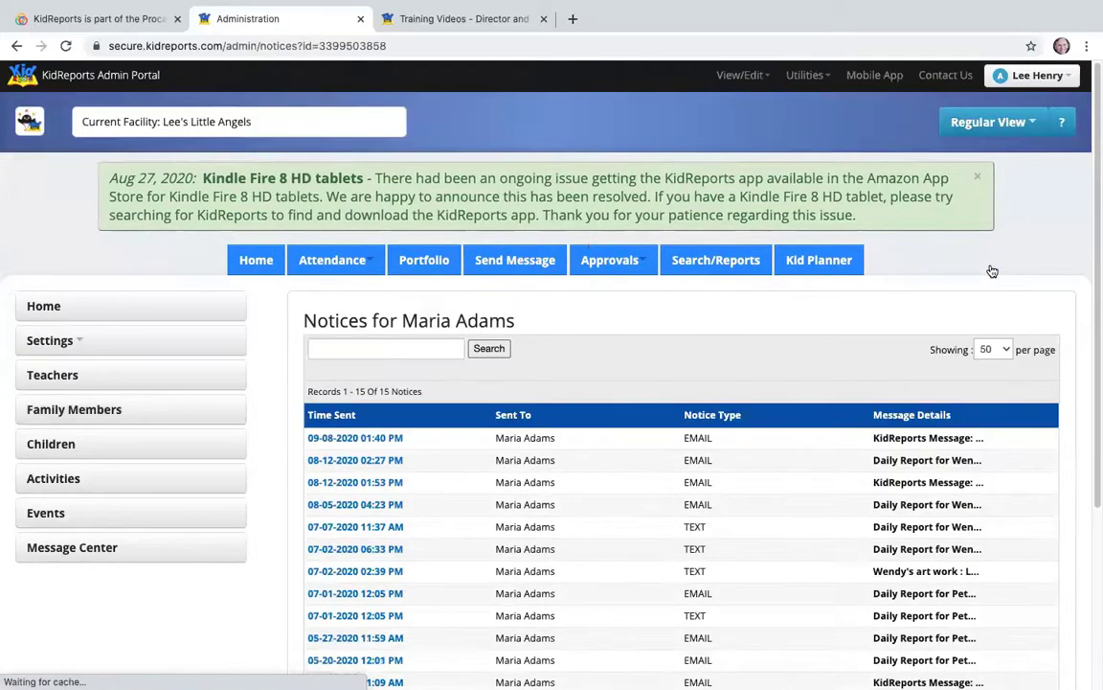
{"action": "scroll", "coordinate": [975, 281], "scroll_direction": "down", "scroll_amount": 3}
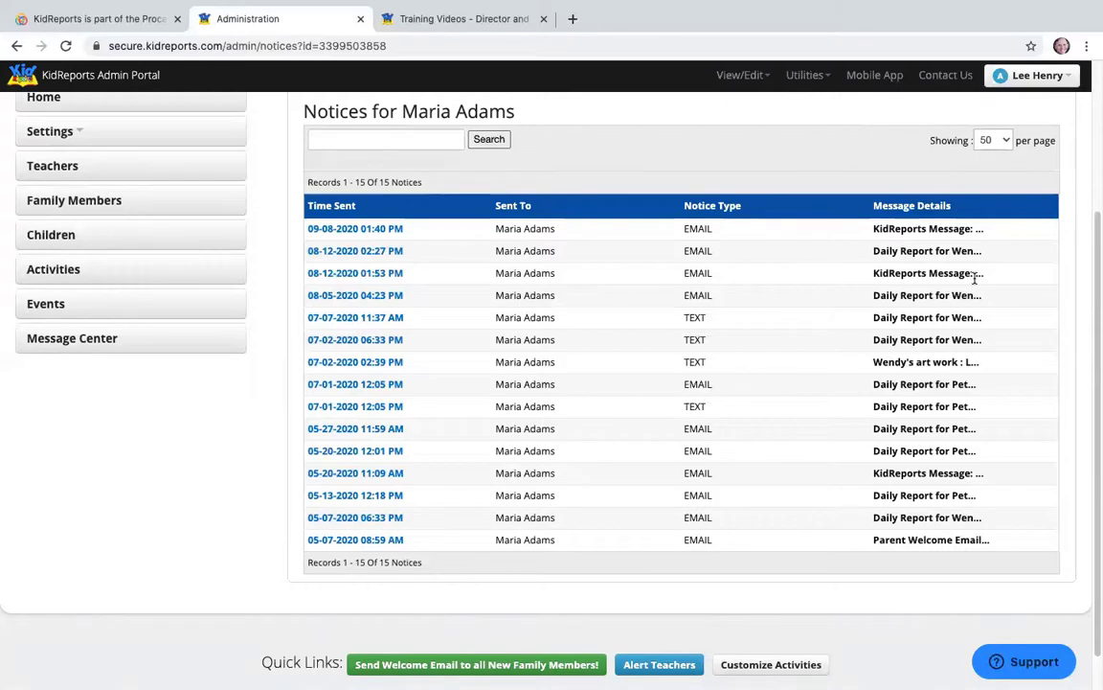
{"action": "left_click", "coordinate": [333, 230]}
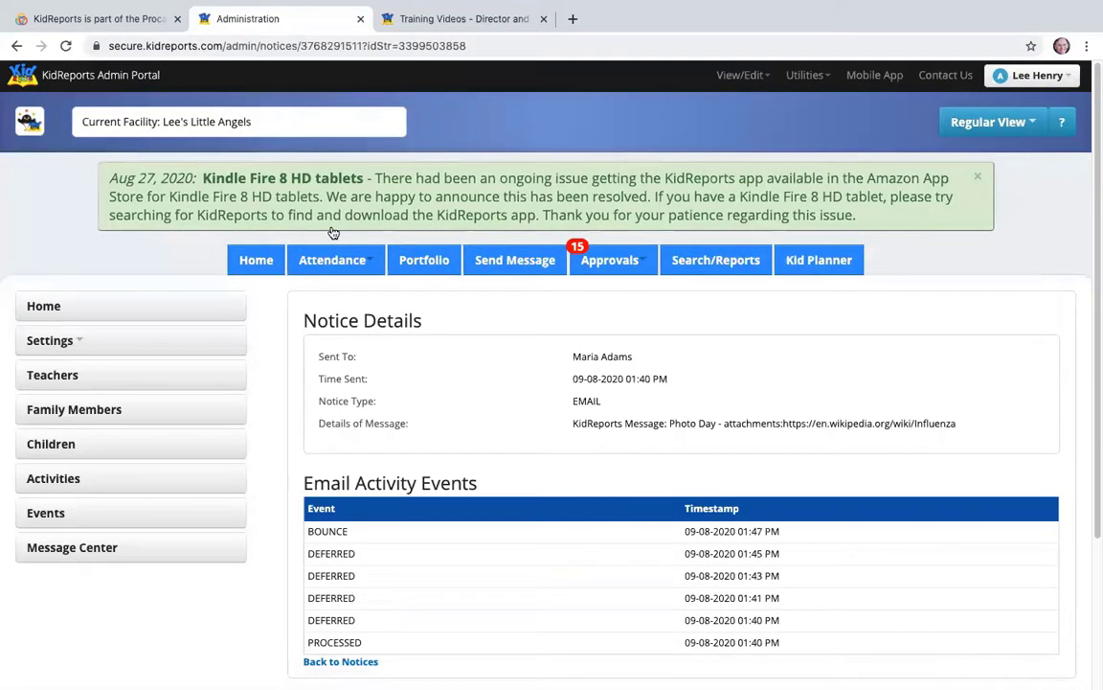
{"action": "scroll", "coordinate": [927, 320], "scroll_direction": "down", "scroll_amount": 3}
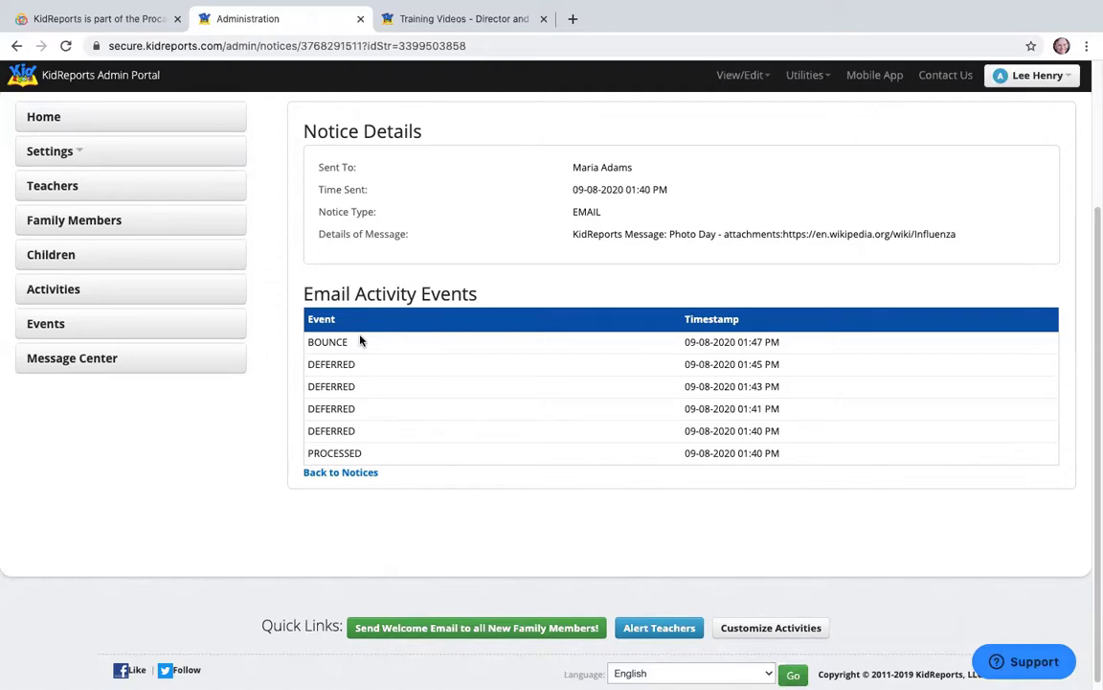
{"action": "left_click", "coordinate": [16, 46]}
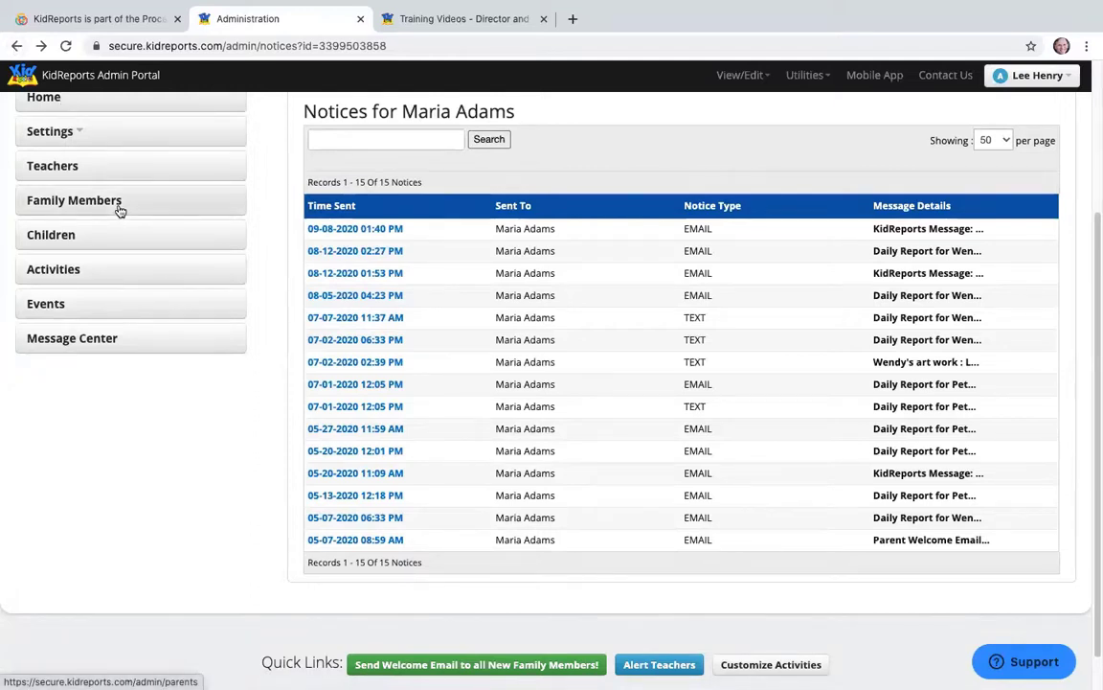
Open the flagged Elmore child's Infants Rm 1 record from the Children list
{"action": "left_click", "coordinate": [188, 239]}
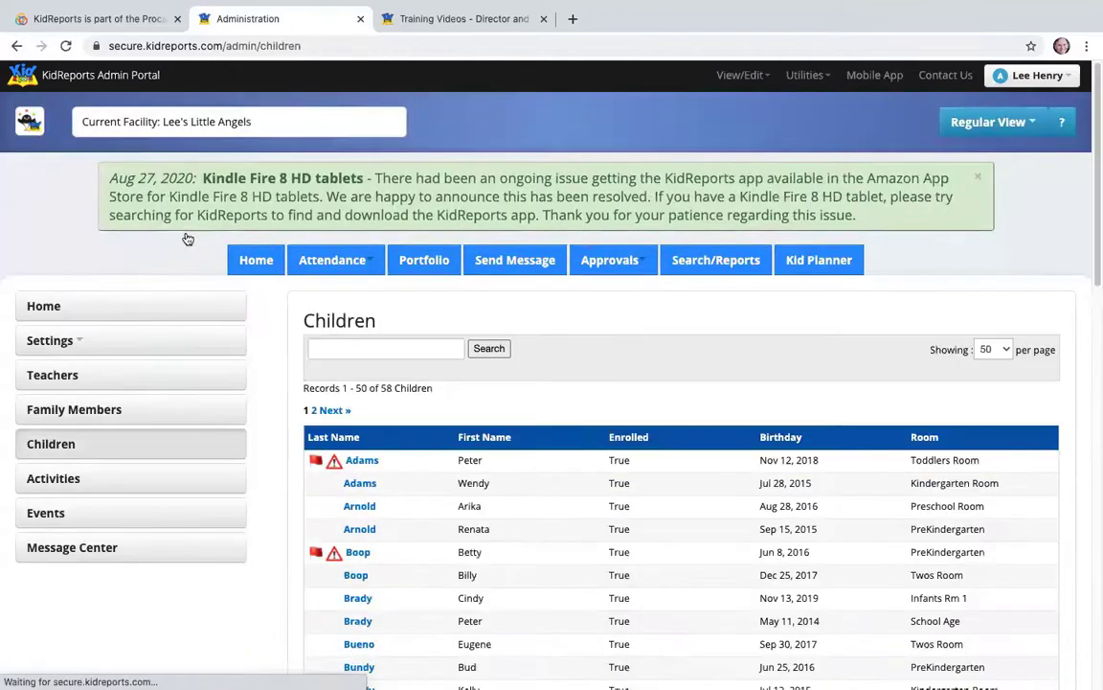
{"action": "scroll", "coordinate": [803, 290], "scroll_direction": "down", "scroll_amount": 3}
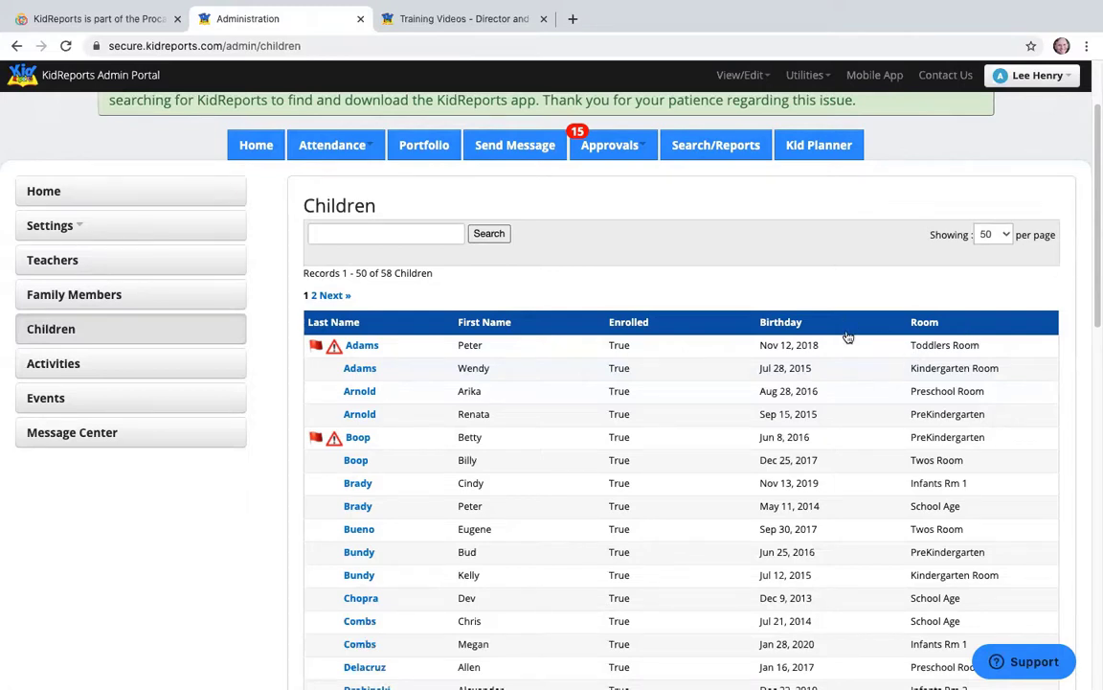
{"action": "scroll", "coordinate": [629, 320], "scroll_direction": "down", "scroll_amount": 3}
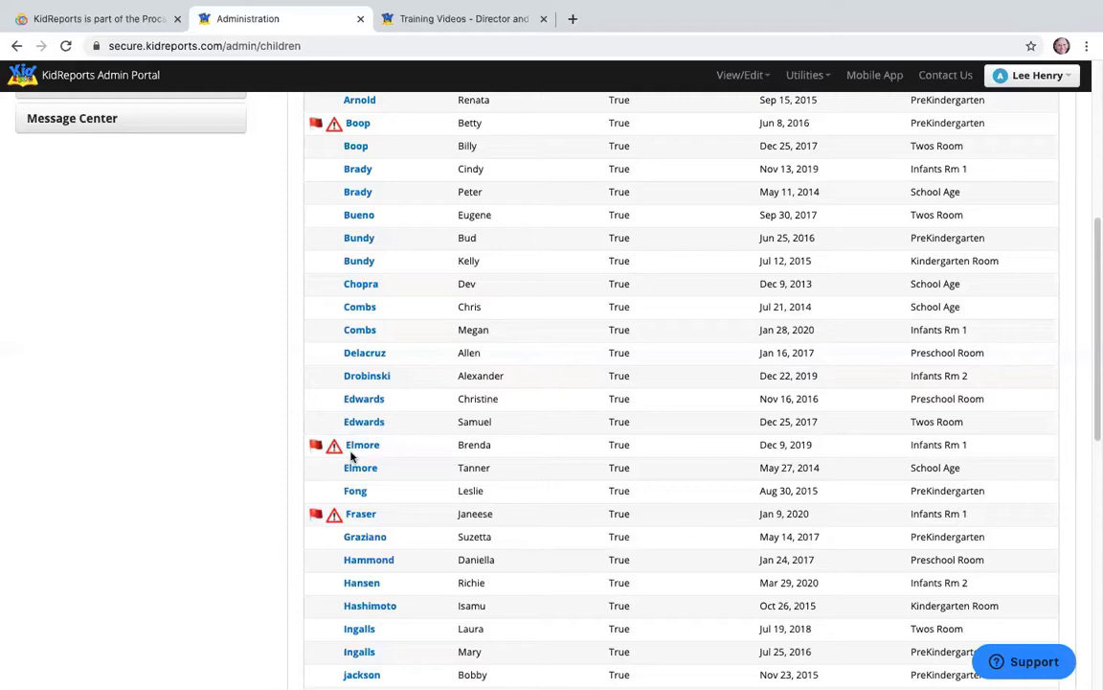
{"action": "left_click", "coordinate": [355, 448]}
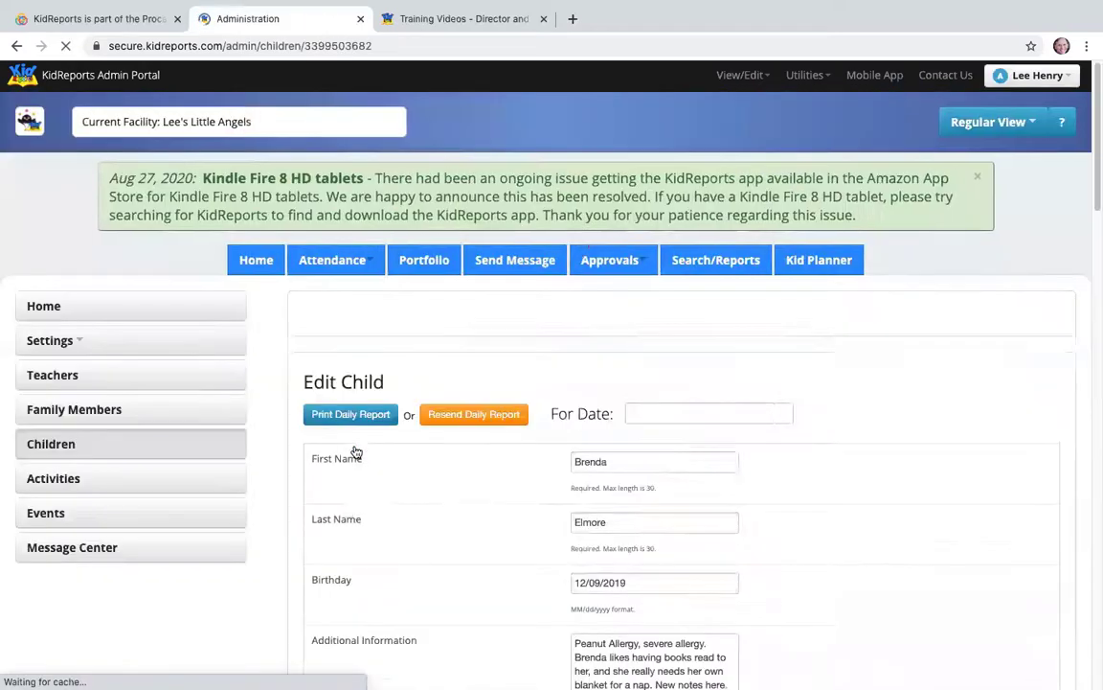
{"action": "scroll", "coordinate": [957, 327], "scroll_direction": "down", "scroll_amount": 2}
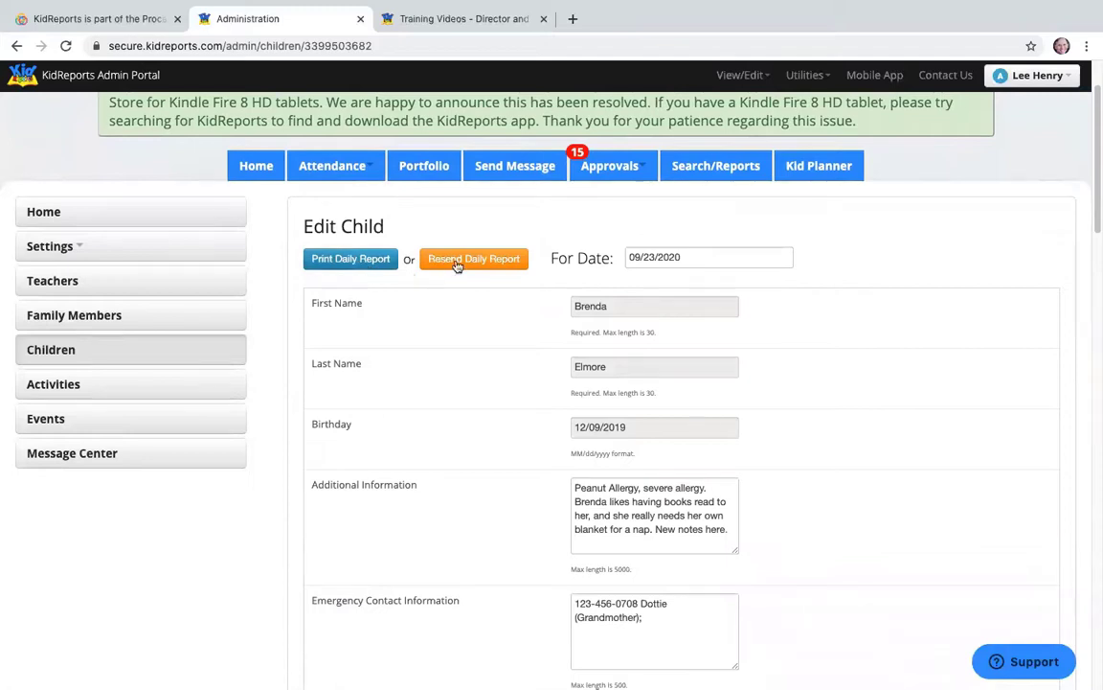
Set the report date to 09/22/2020, print that daily report, then resend it
{"action": "left_click", "coordinate": [735, 256]}
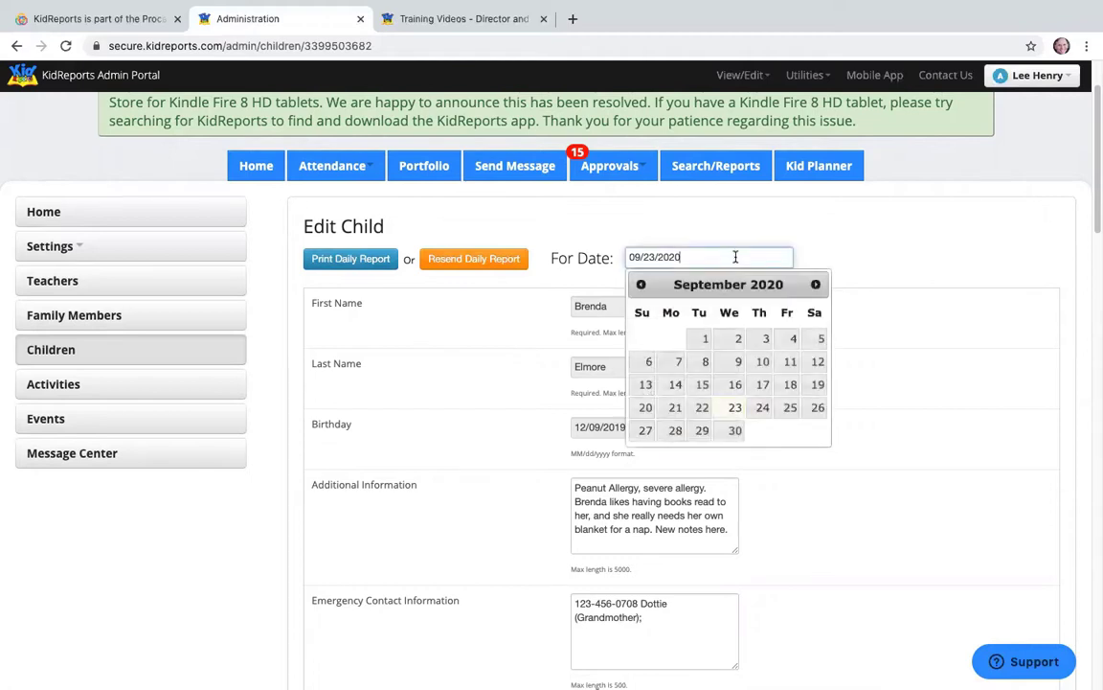
{"action": "left_click", "coordinate": [702, 409]}
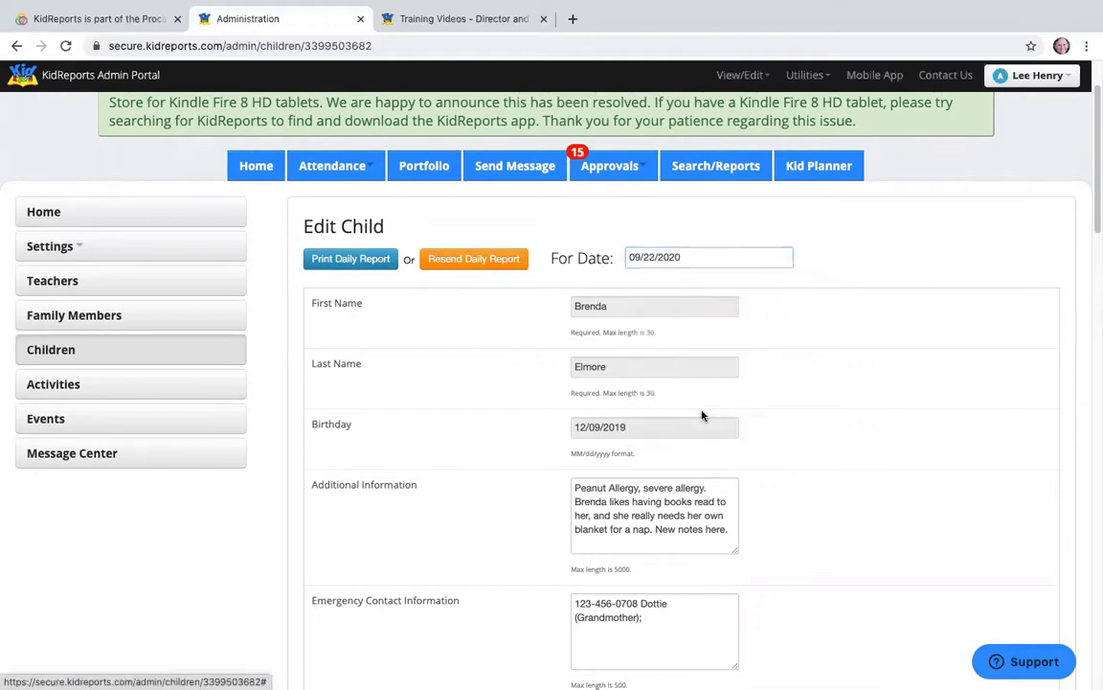
{"action": "left_click", "coordinate": [333, 268]}
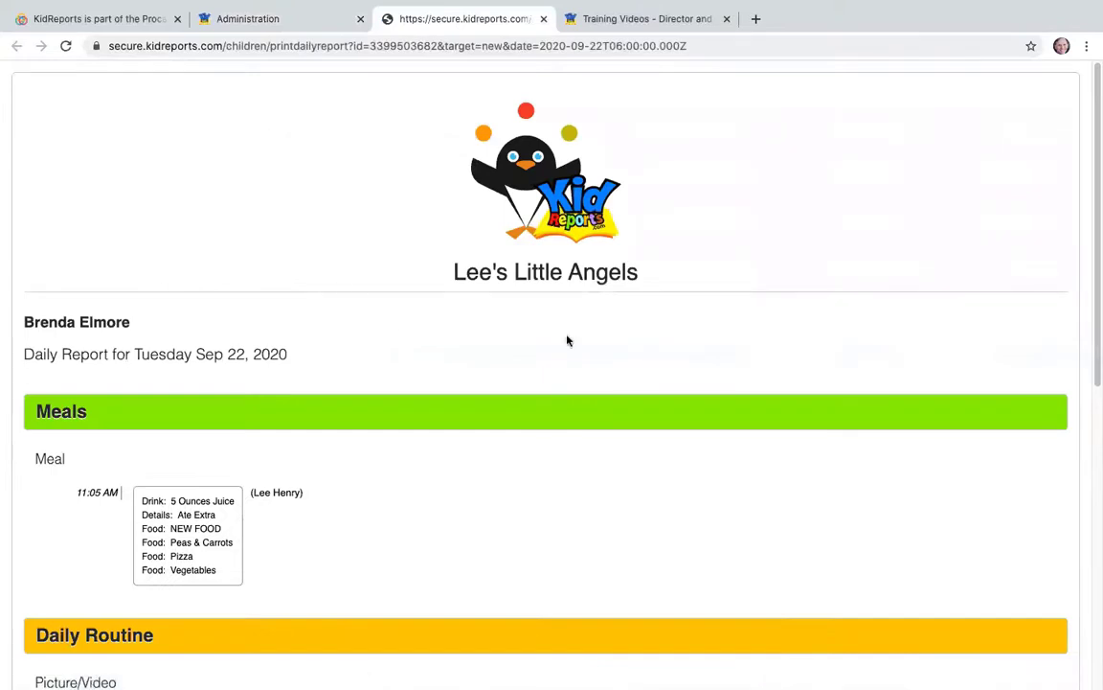
{"action": "scroll", "coordinate": [677, 323], "scroll_direction": "down", "scroll_amount": 5}
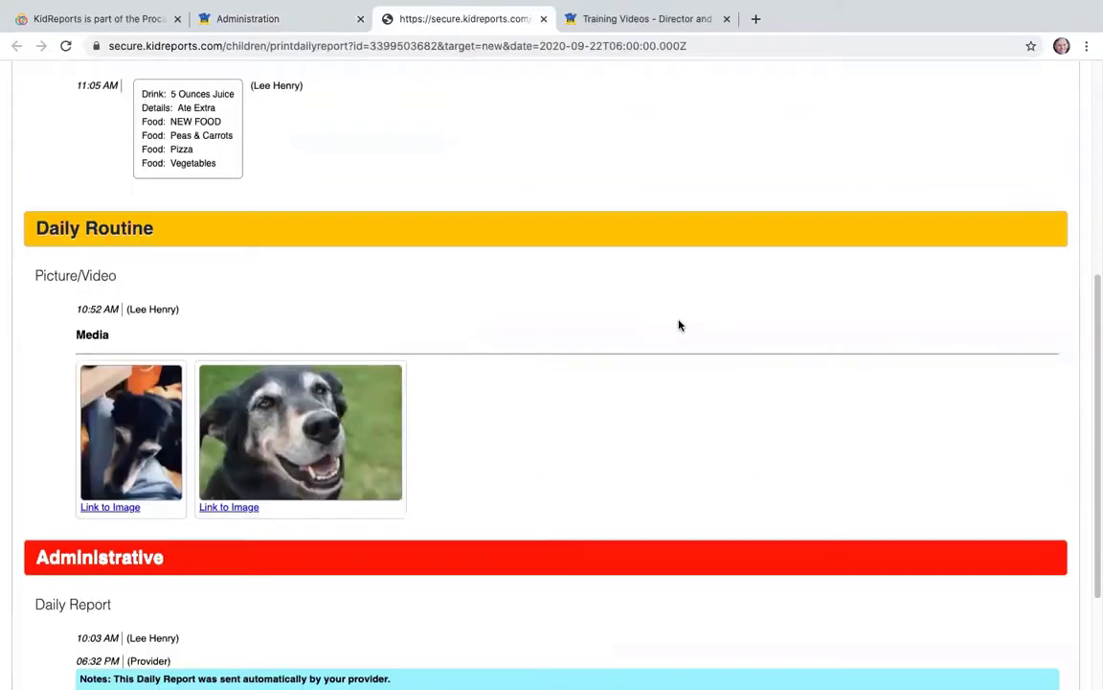
{"action": "scroll", "coordinate": [679, 326], "scroll_direction": "down", "scroll_amount": 2}
{"action": "scroll", "coordinate": [680, 325], "scroll_direction": "up", "scroll_amount": 7}
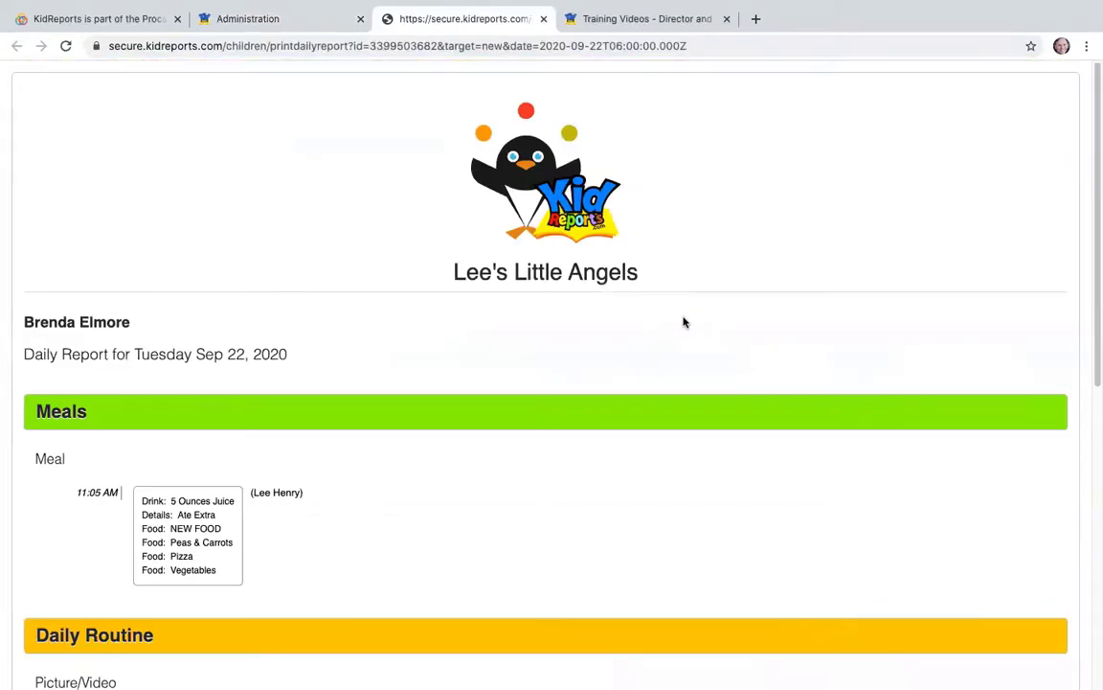
{"action": "left_click", "coordinate": [288, 22]}
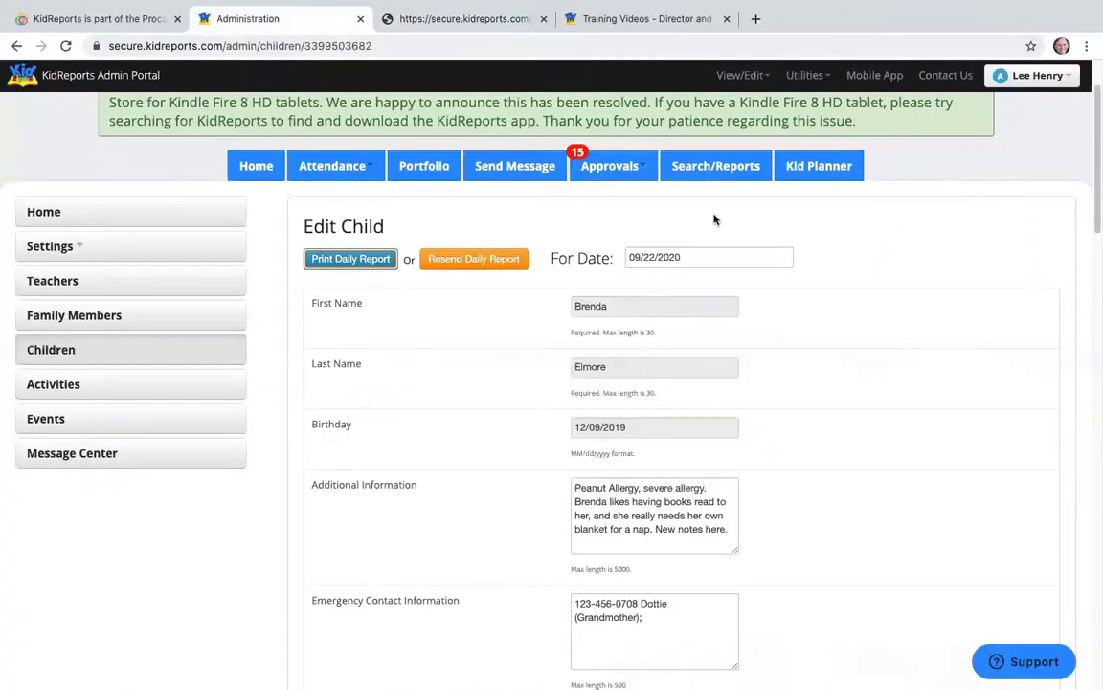
{"action": "left_click", "coordinate": [487, 263]}
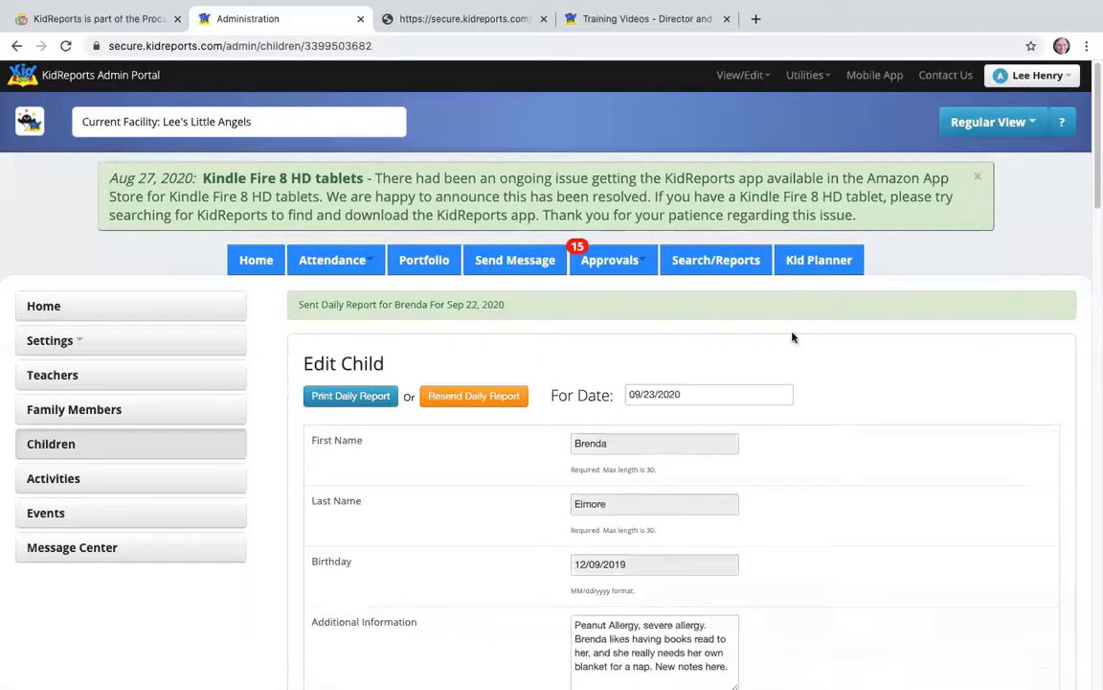
{"action": "scroll", "coordinate": [906, 324], "scroll_direction": "down", "scroll_amount": 3}
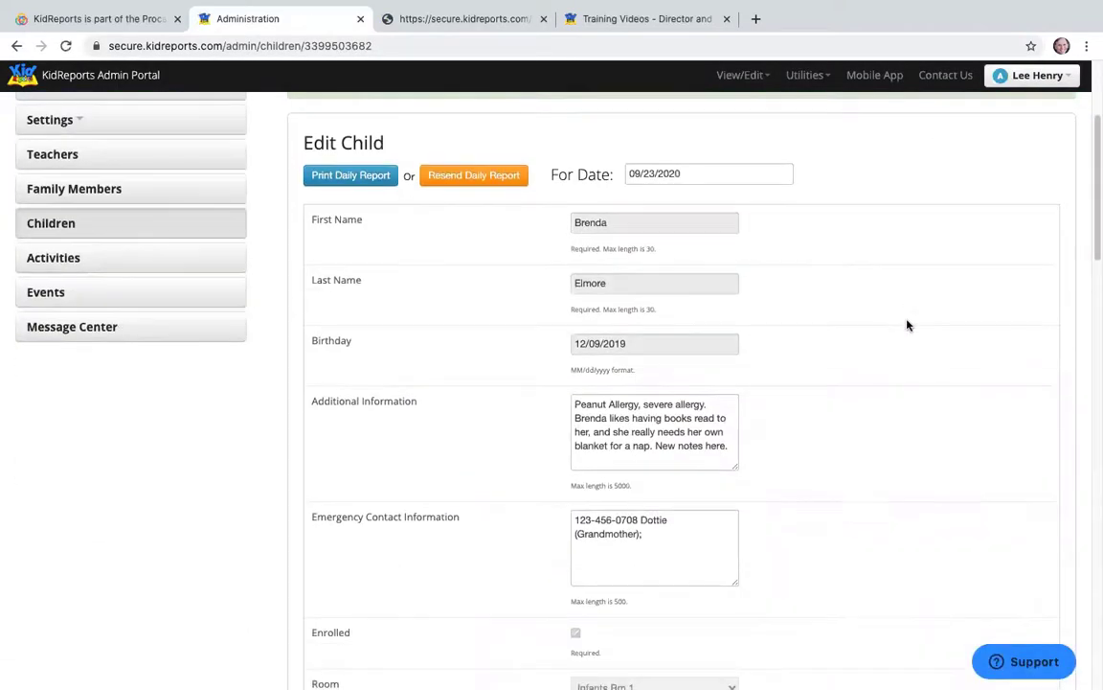
{"action": "scroll", "coordinate": [908, 326], "scroll_direction": "down", "scroll_amount": 1}
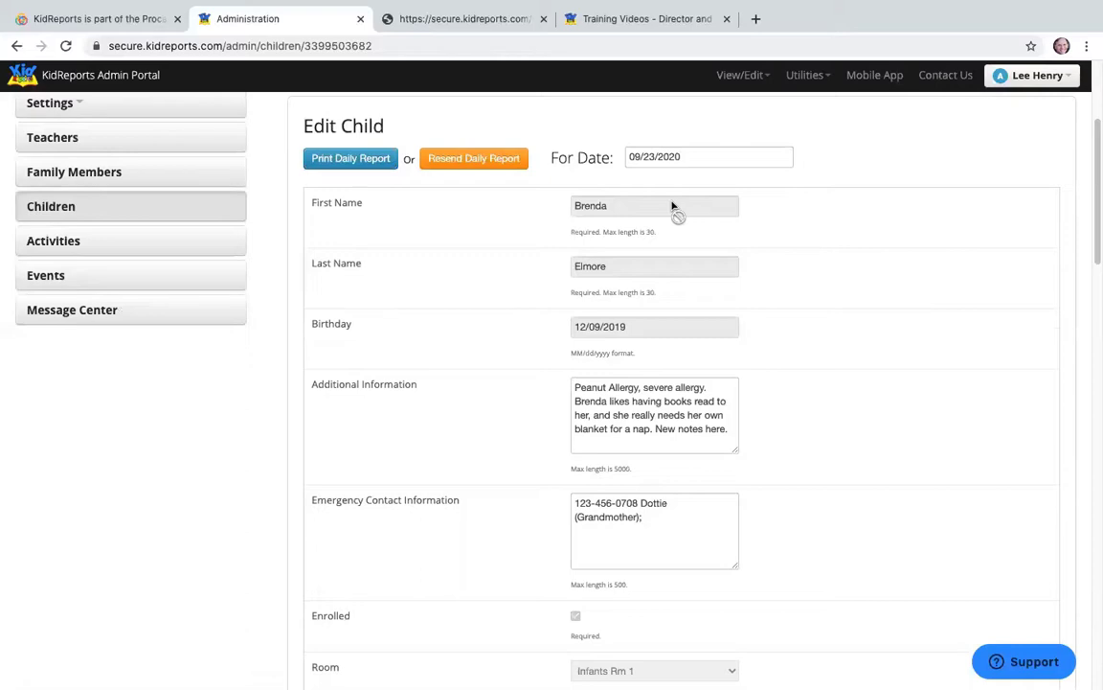
{"action": "scroll", "coordinate": [901, 296], "scroll_direction": "down", "scroll_amount": 5}
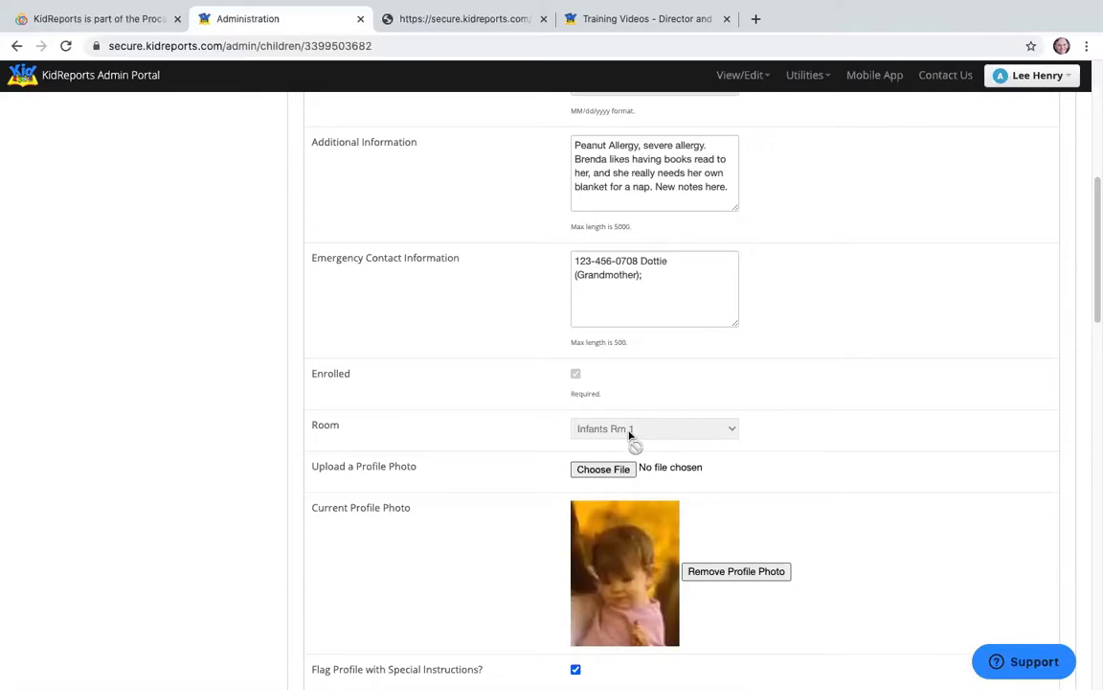
{"action": "scroll", "coordinate": [960, 295], "scroll_direction": "up", "scroll_amount": 3}
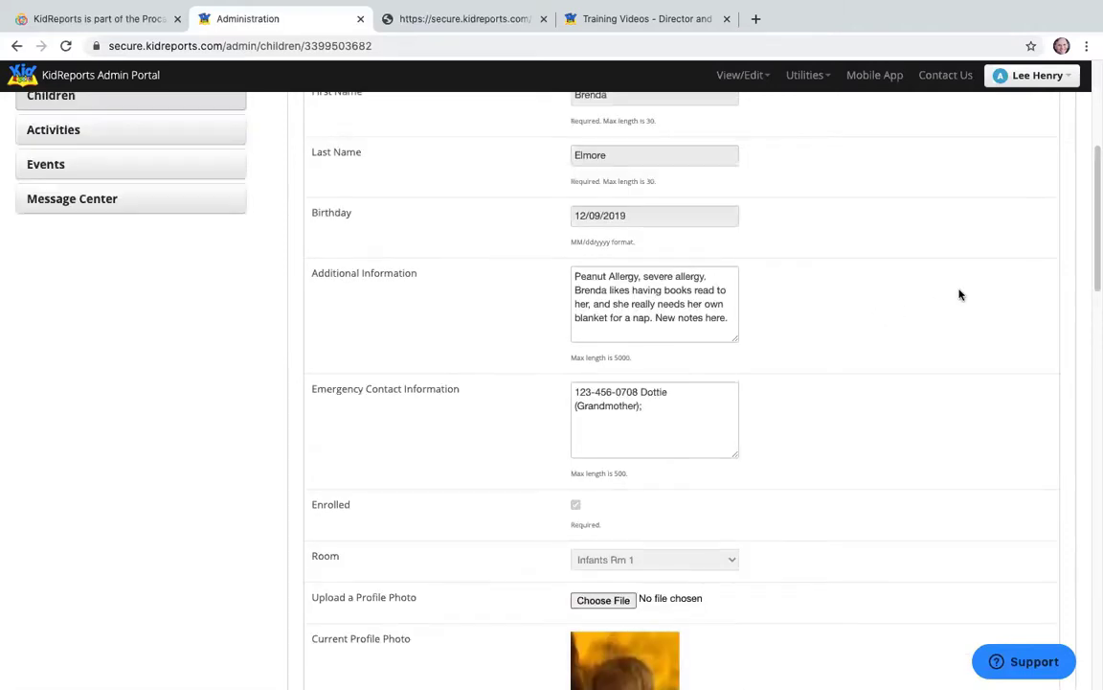
{"action": "left_click", "coordinate": [583, 269]}
{"action": "left_click", "coordinate": [667, 392]}
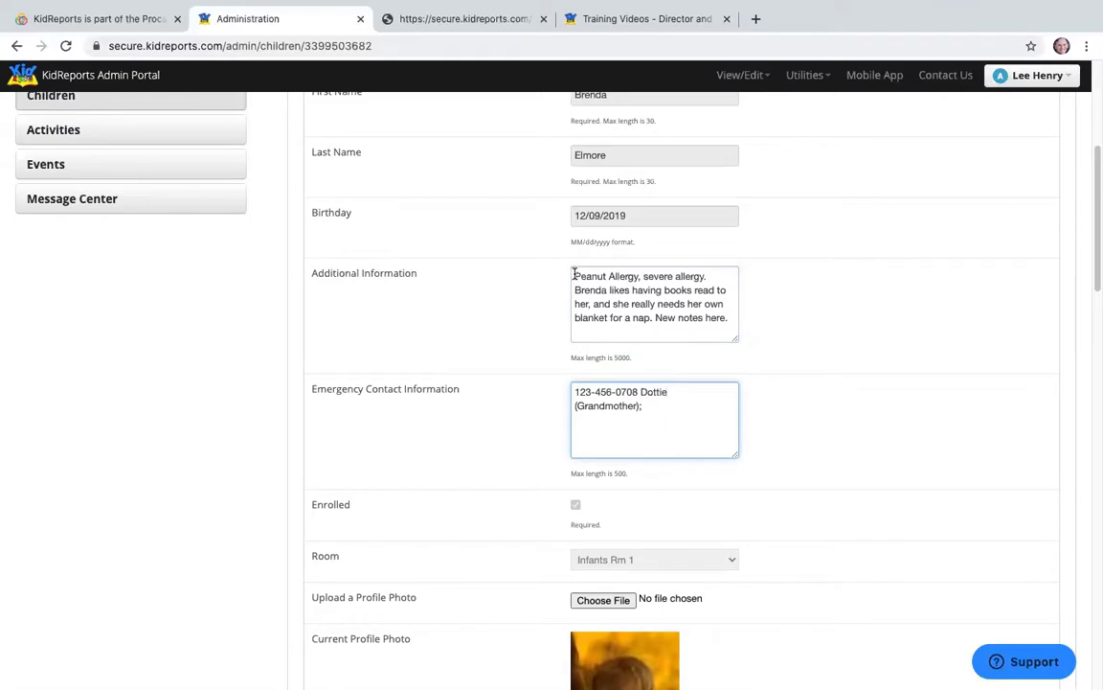
{"action": "left_click_drag", "start_coordinate": [575, 276], "coordinate": [693, 324]}
{"action": "left_click", "coordinate": [724, 327]}
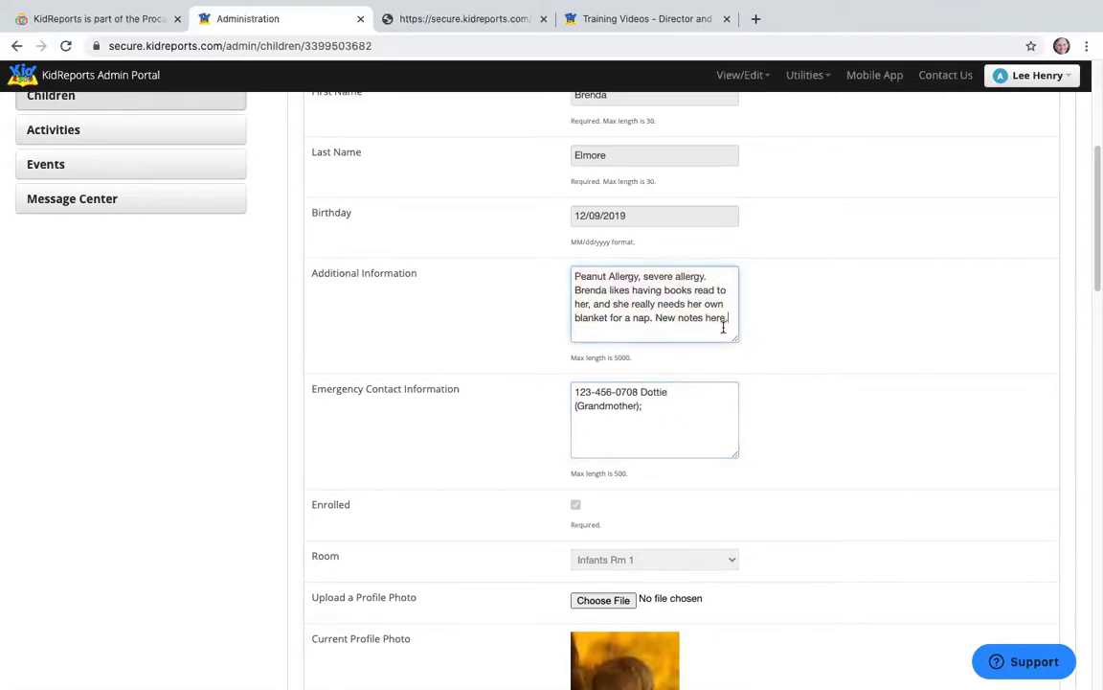
{"action": "left_click", "coordinate": [665, 414]}
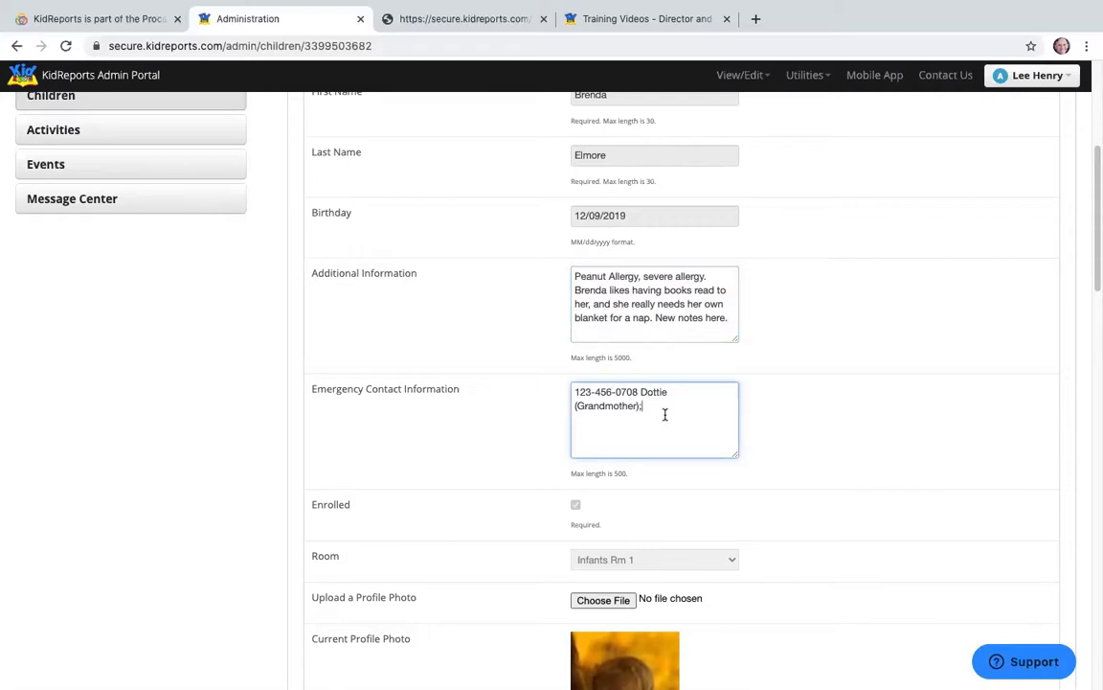
{"action": "scroll", "coordinate": [887, 326], "scroll_direction": "down", "scroll_amount": 5}
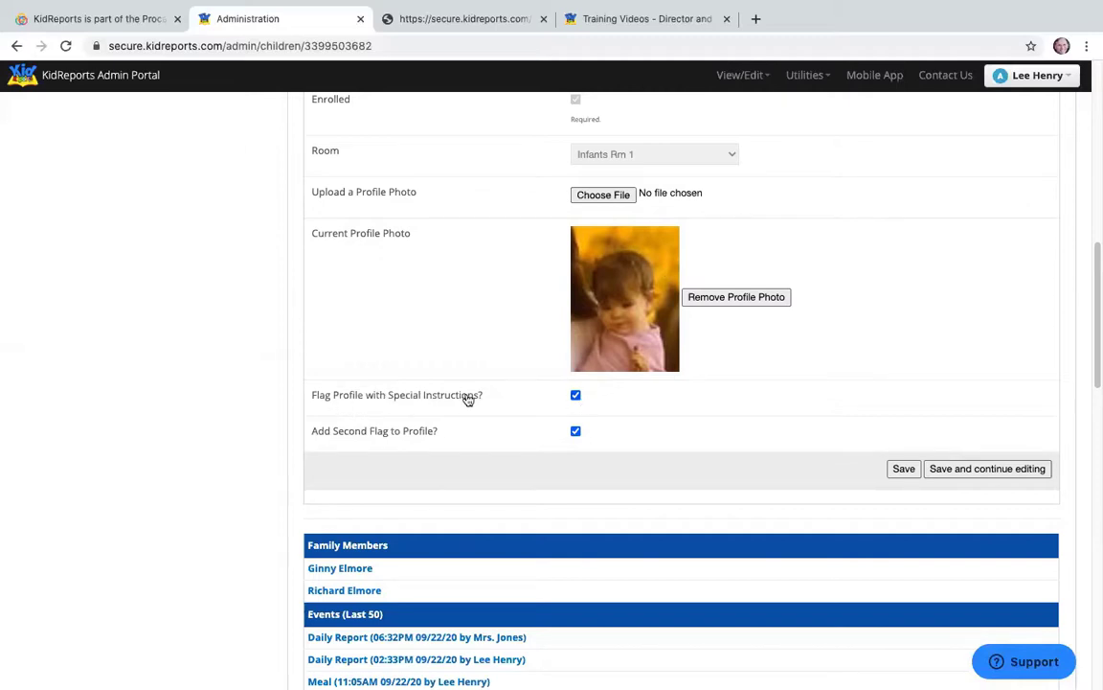
{"action": "left_click", "coordinate": [575, 395]}
{"action": "left_click", "coordinate": [576, 396]}
{"action": "left_click", "coordinate": [576, 432]}
{"action": "left_click", "coordinate": [578, 431]}
{"action": "scroll", "coordinate": [995, 345], "scroll_direction": "up", "scroll_amount": 5}
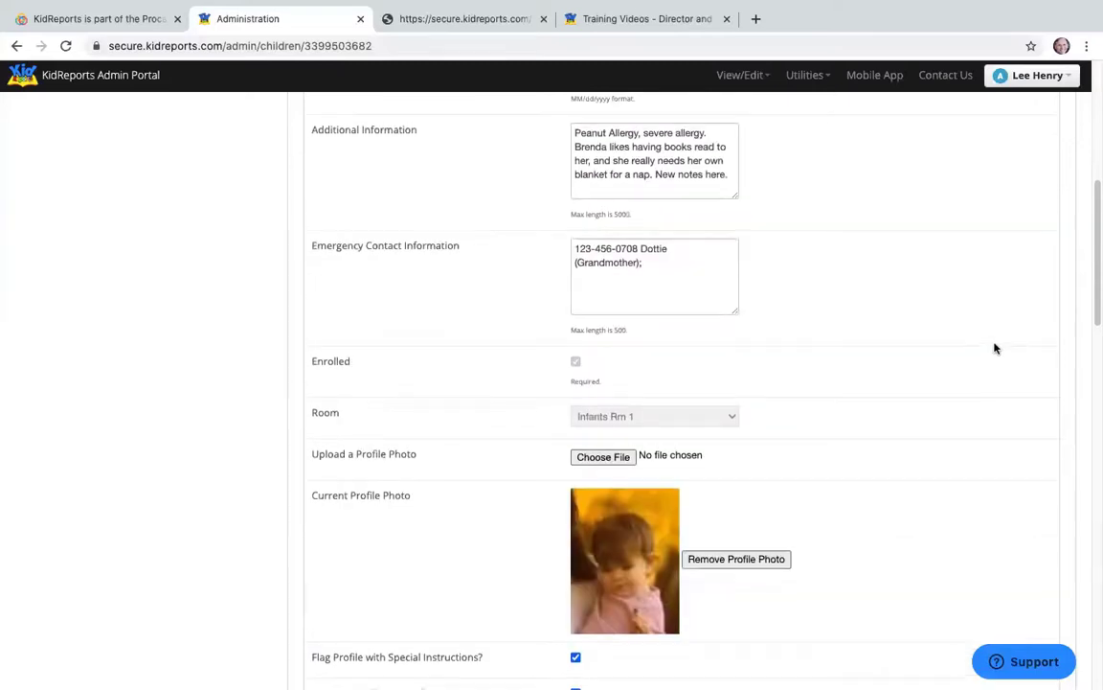
{"action": "left_click_drag", "start_coordinate": [646, 340], "coordinate": [716, 333]}
{"action": "left_click", "coordinate": [934, 335]}
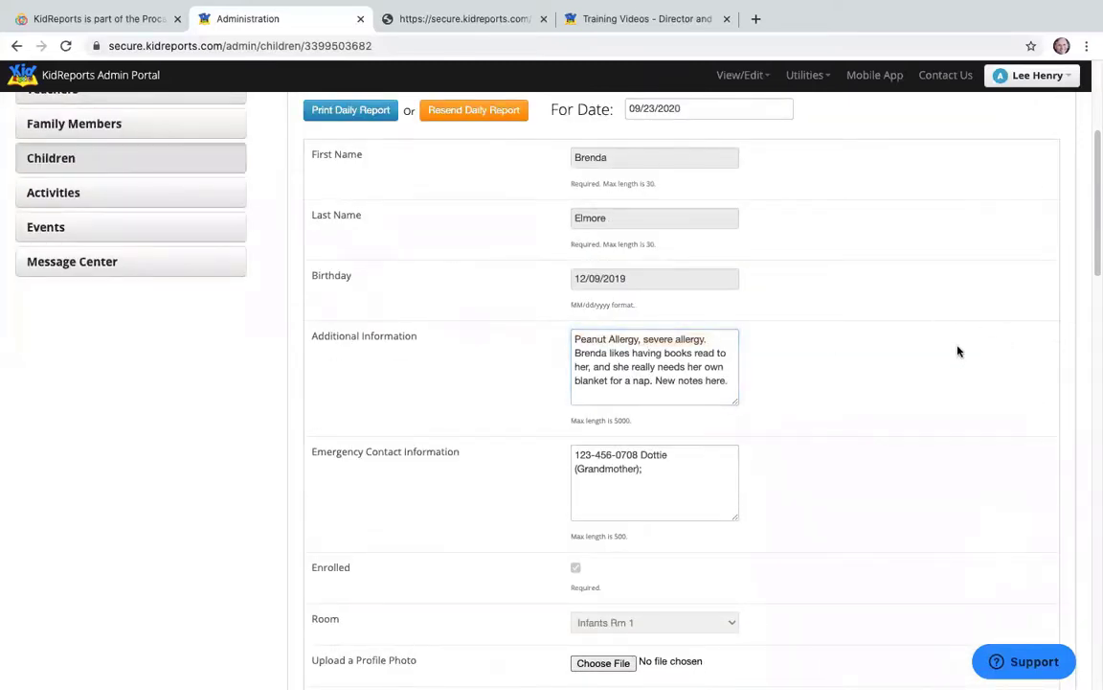
Scroll through the child's Events and Enrollment History, then go to the facility Events list
{"action": "scroll", "coordinate": [953, 358], "scroll_direction": "down", "scroll_amount": 3}
{"action": "scroll", "coordinate": [953, 358], "scroll_direction": "down", "scroll_amount": 5}
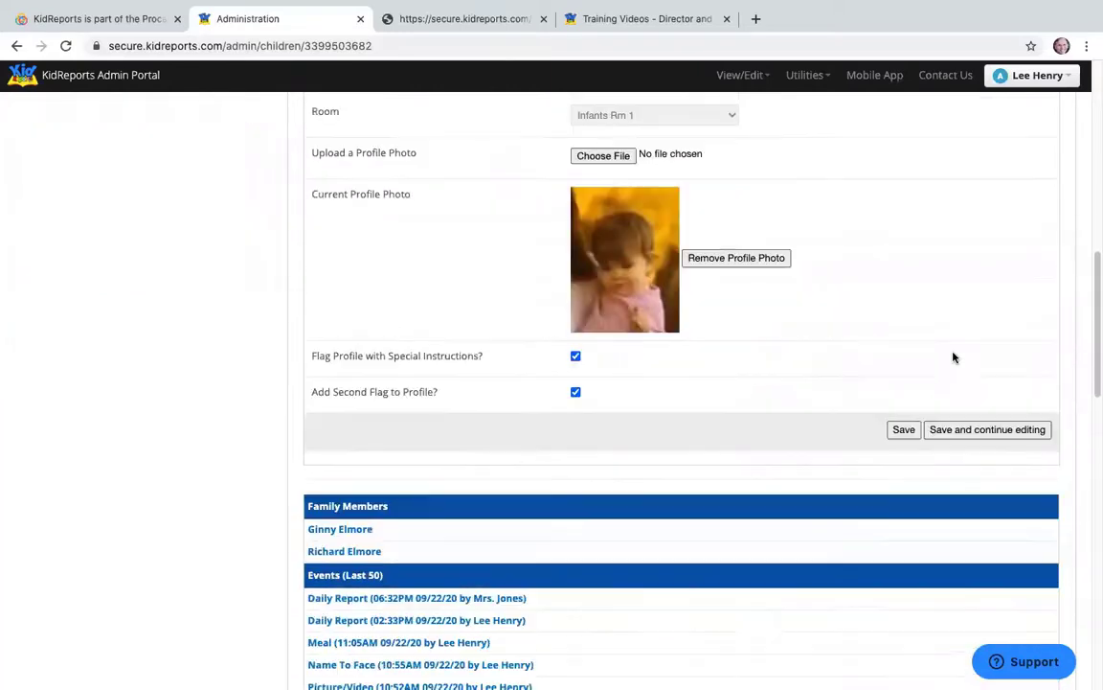
{"action": "scroll", "coordinate": [953, 357], "scroll_direction": "down", "scroll_amount": 3}
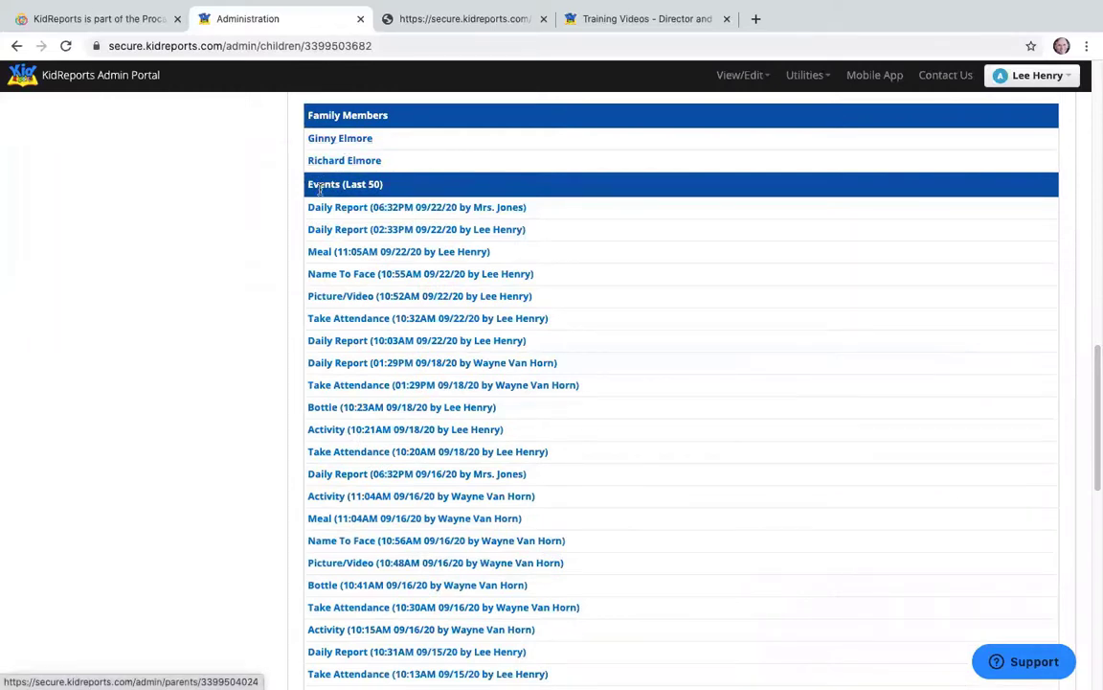
{"action": "scroll", "coordinate": [928, 376], "scroll_direction": "down", "scroll_amount": 5}
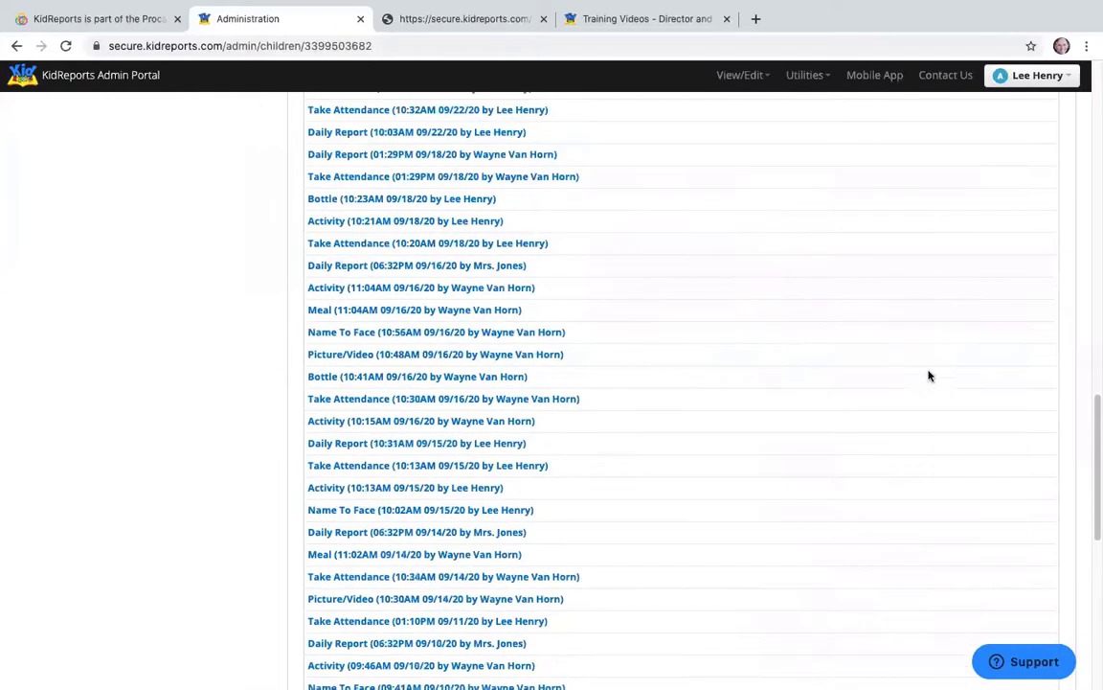
{"action": "scroll", "coordinate": [941, 372], "scroll_direction": "down", "scroll_amount": 9}
{"action": "scroll", "coordinate": [940, 367], "scroll_direction": "down", "scroll_amount": 5}
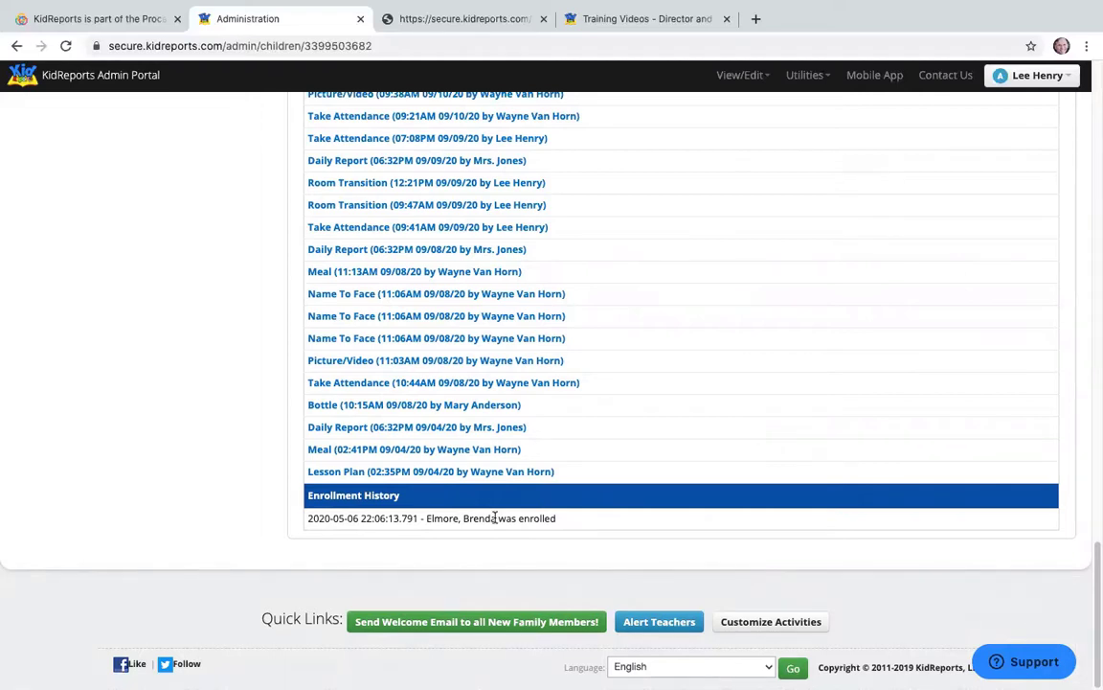
{"action": "scroll", "coordinate": [769, 321], "scroll_direction": "up", "scroll_amount": 15}
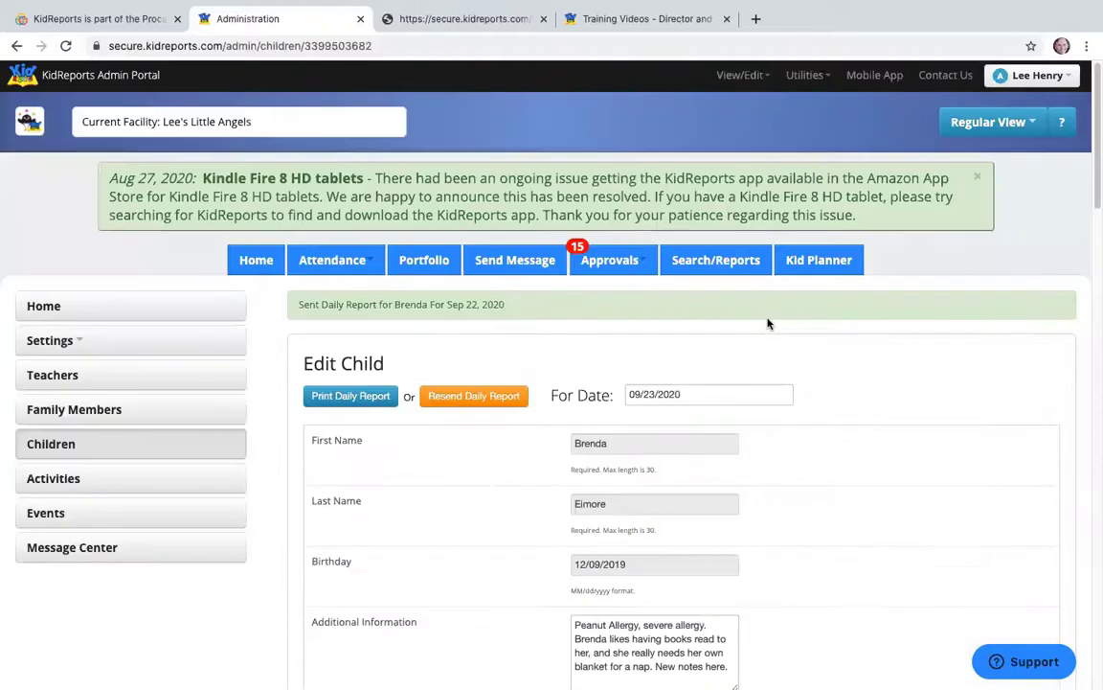
{"action": "scroll", "coordinate": [768, 322], "scroll_direction": "down", "scroll_amount": 2}
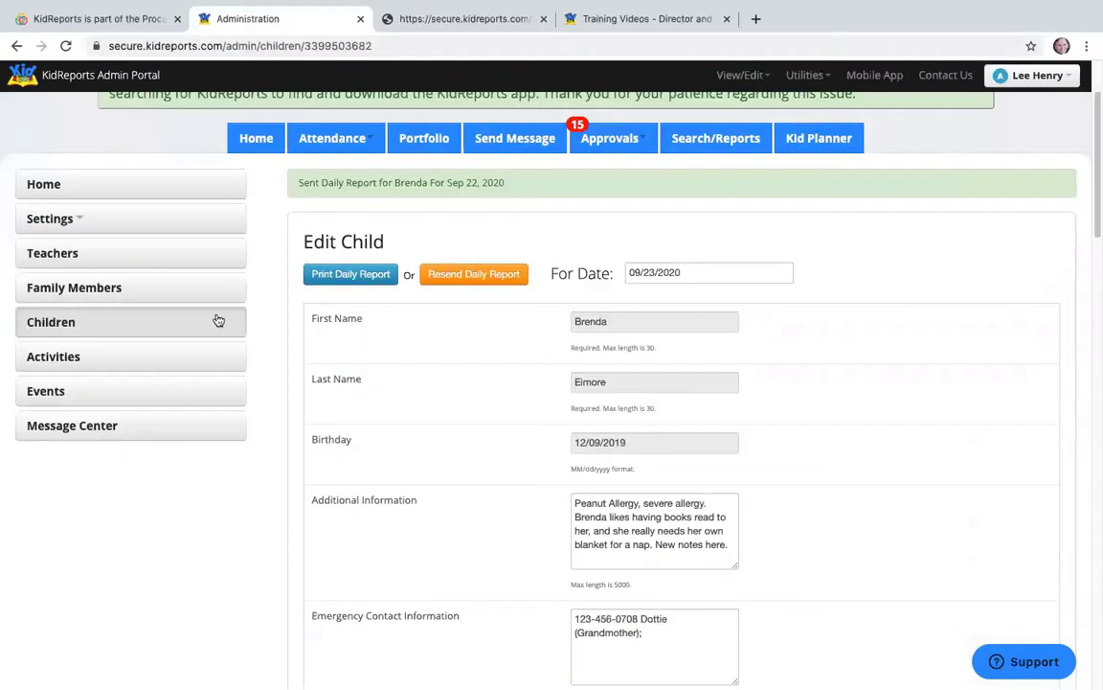
{"action": "left_click", "coordinate": [70, 395]}
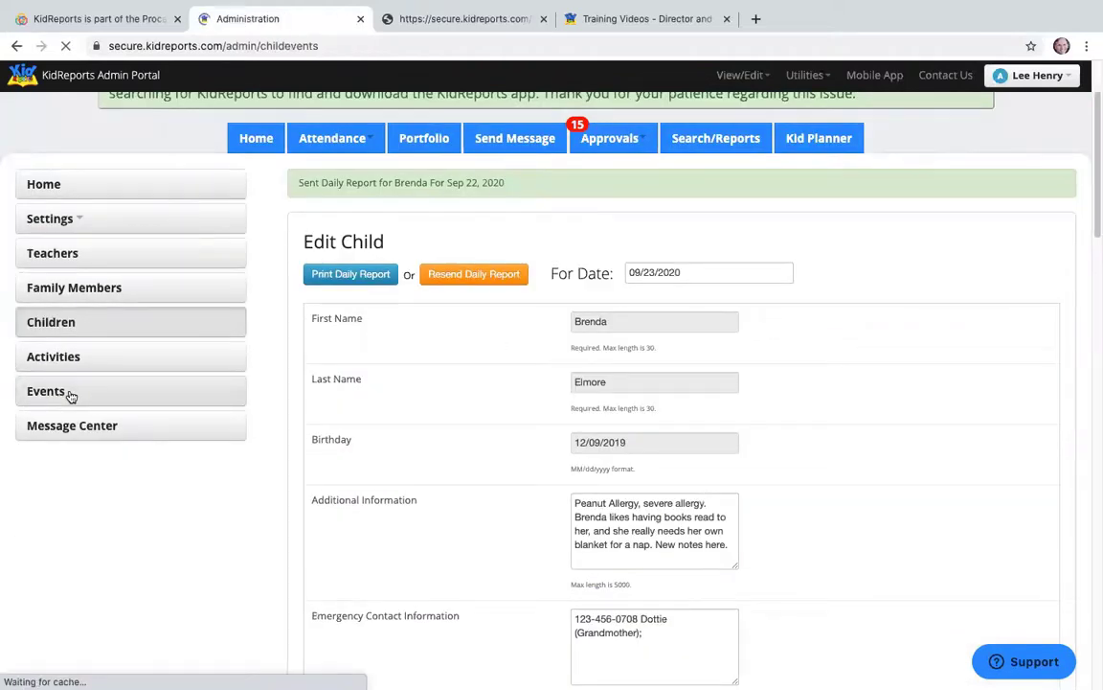
Search the 6071 events for one child, picking the full name from the 'brend' suggestions
{"action": "scroll", "coordinate": [841, 361], "scroll_direction": "down", "scroll_amount": 1}
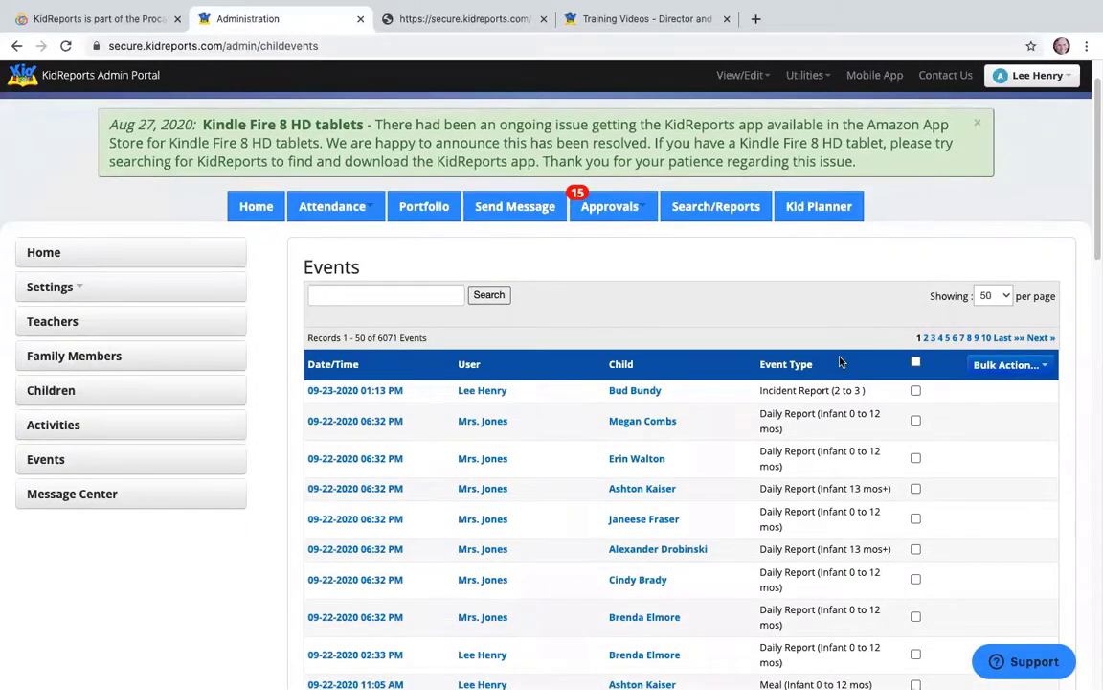
{"action": "double_click", "coordinate": [387, 337]}
{"action": "left_click", "coordinate": [389, 291]}
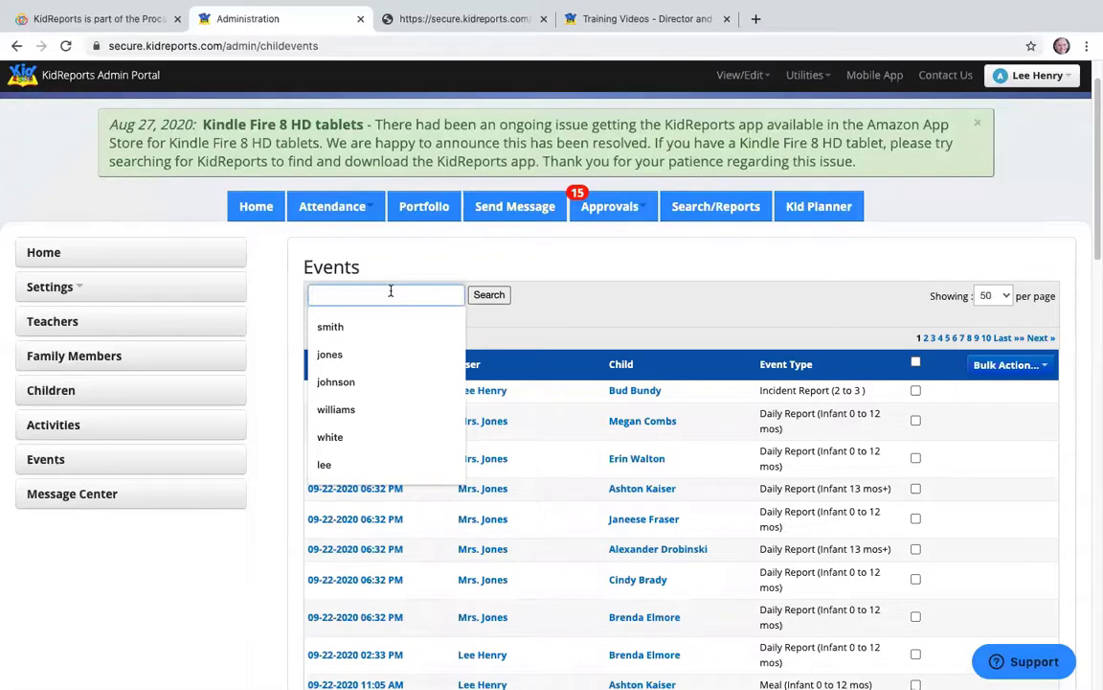
{"action": "type", "text": "brend"}
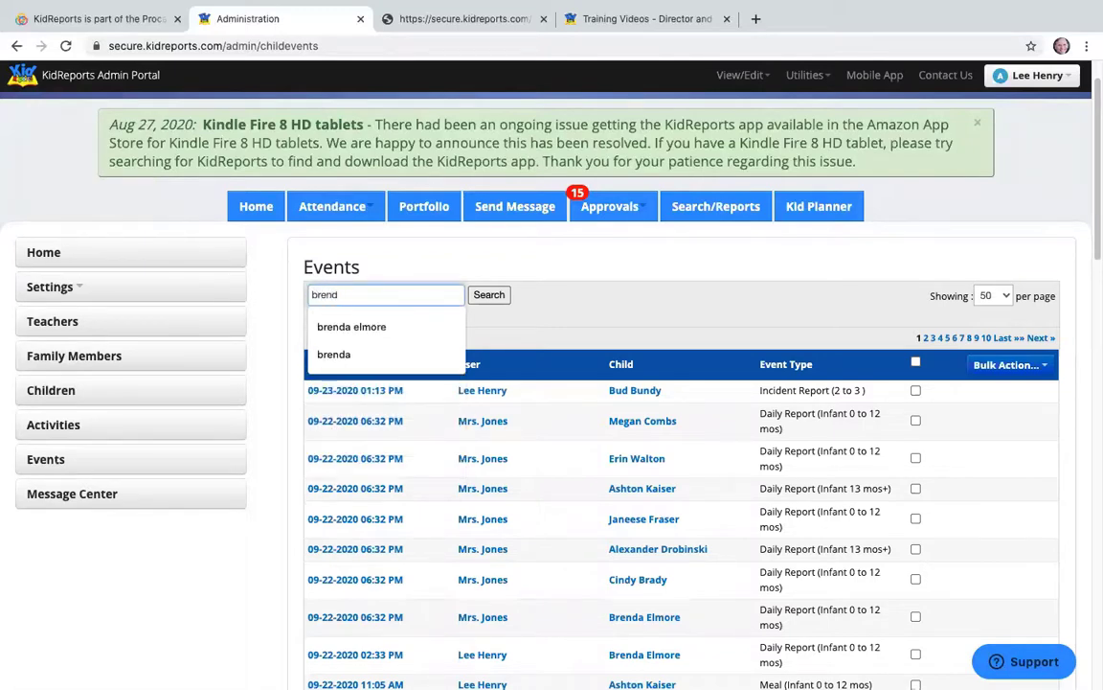
{"action": "left_click", "coordinate": [389, 323]}
{"action": "left_click", "coordinate": [488, 294]}
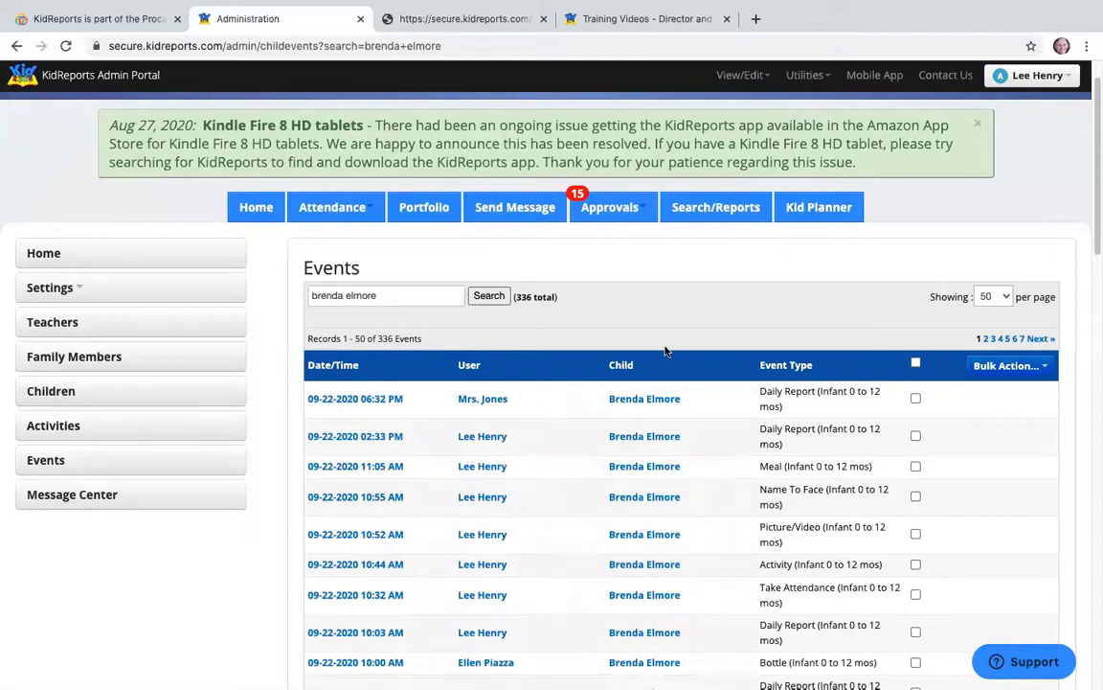
Show page 5 of the child's 336 events (records 201–250)
{"action": "left_click", "coordinate": [1006, 339]}
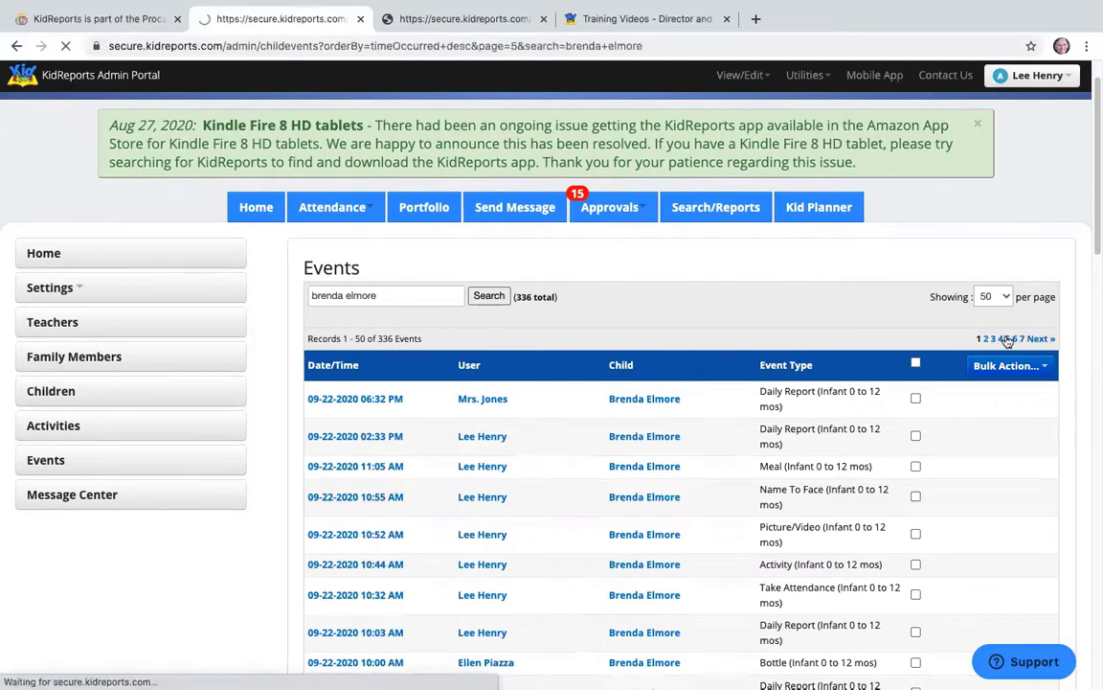
{"action": "scroll", "coordinate": [686, 394], "scroll_direction": "down", "scroll_amount": 3}
{"action": "scroll", "coordinate": [687, 394], "scroll_direction": "down", "scroll_amount": 15}
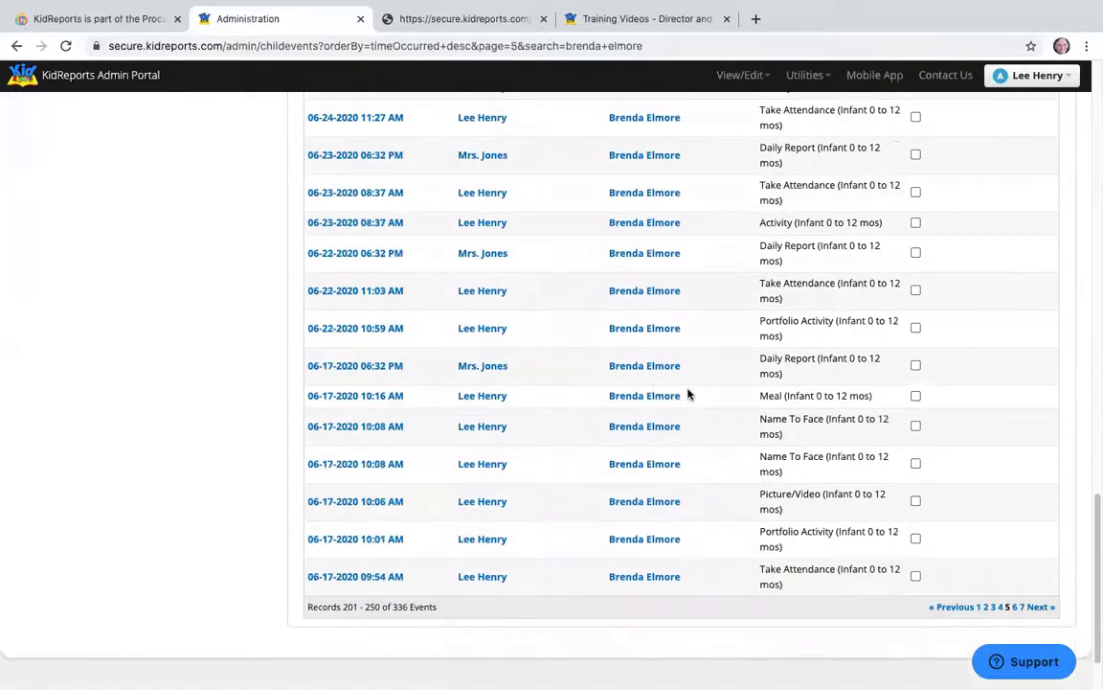
{"action": "scroll", "coordinate": [686, 394], "scroll_direction": "up", "scroll_amount": 10}
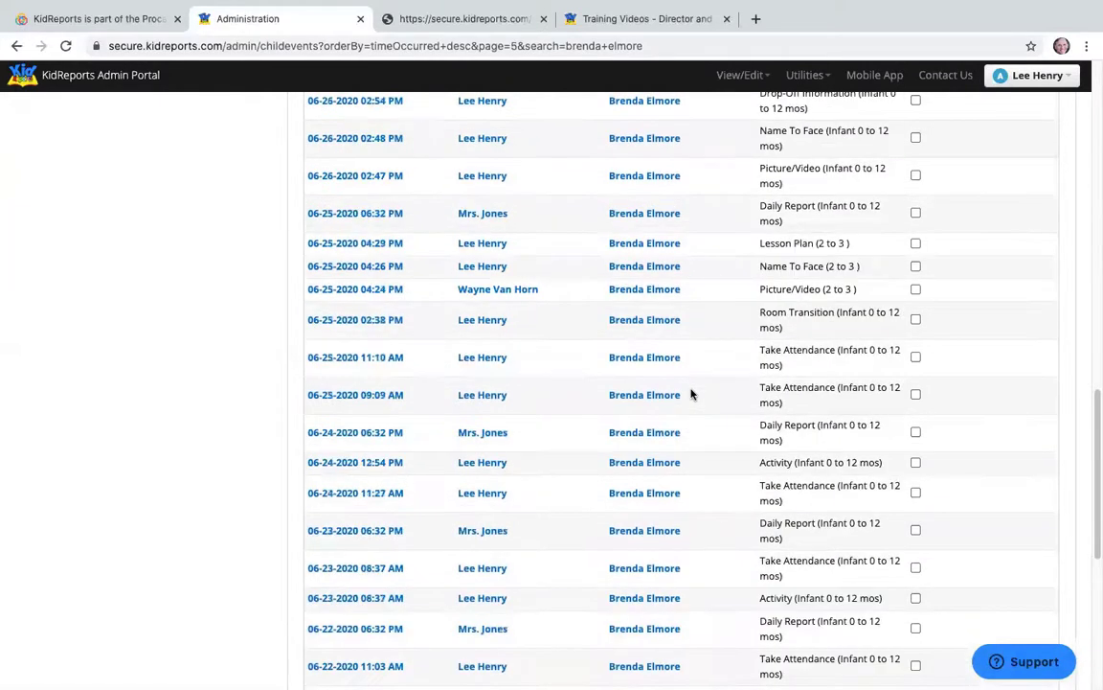
{"action": "scroll", "coordinate": [691, 393], "scroll_direction": "up", "scroll_amount": 5}
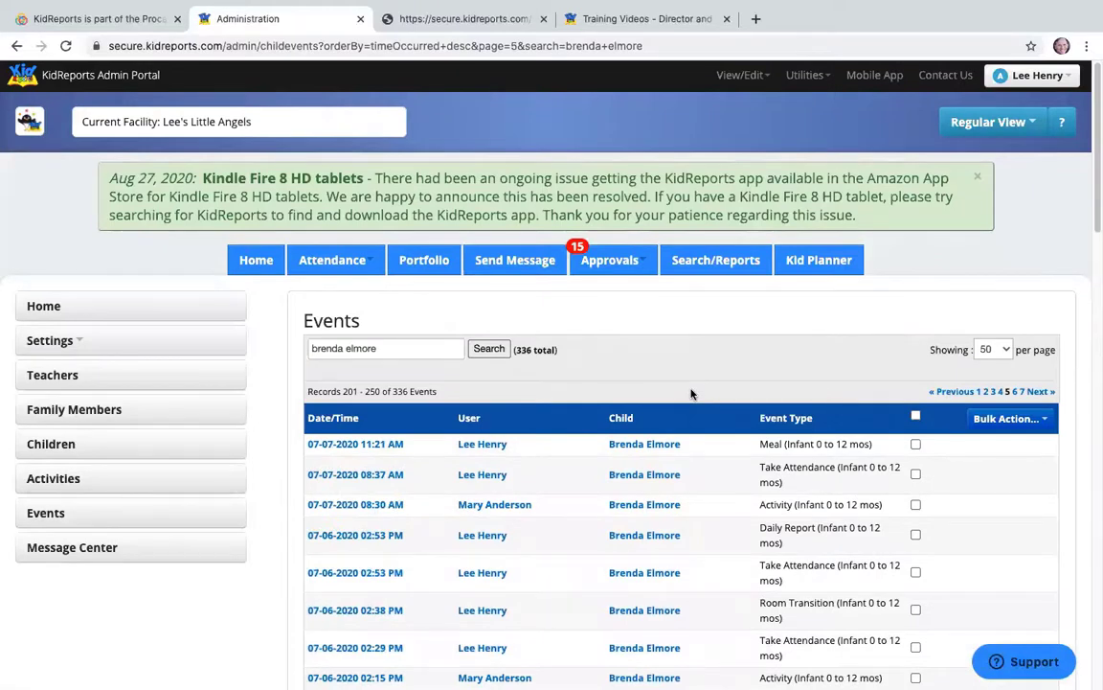
Open the Message Center, glance at Sent messages, and return to the Inbox
{"action": "left_click", "coordinate": [120, 554]}
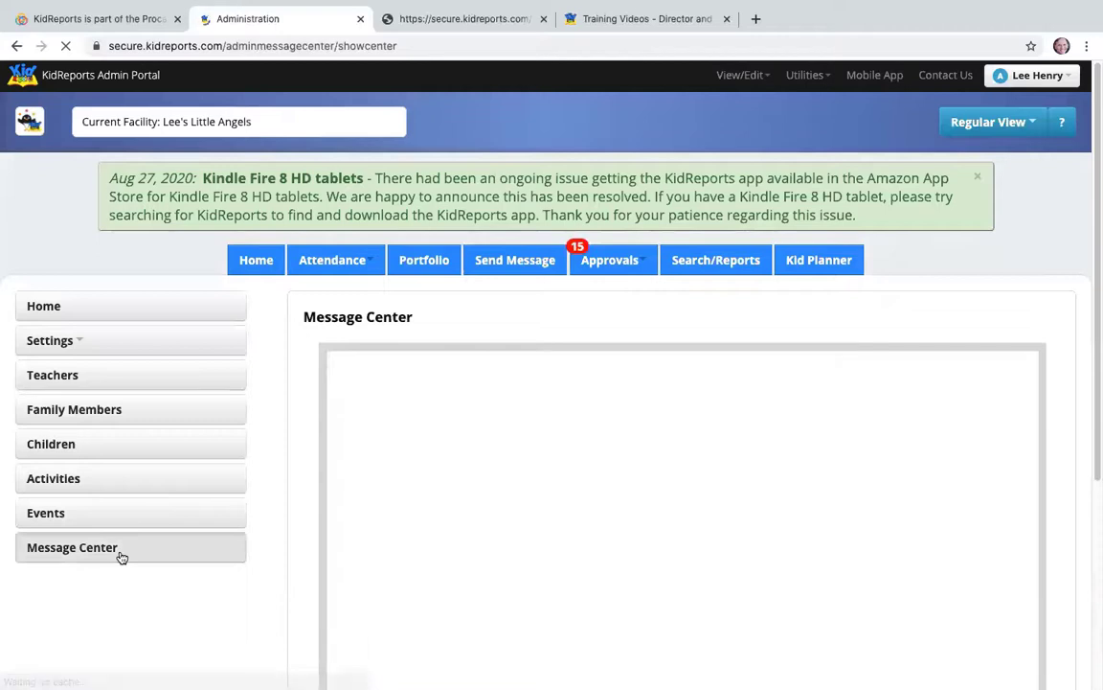
{"action": "scroll", "coordinate": [1025, 290], "scroll_direction": "down", "scroll_amount": 3}
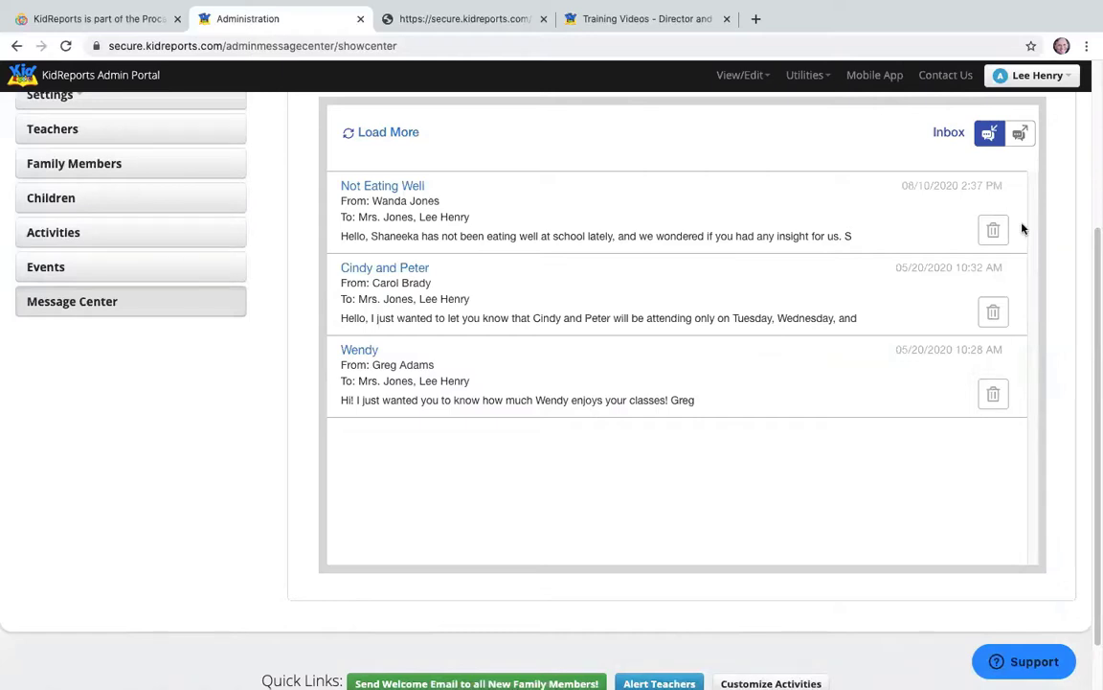
{"action": "left_click", "coordinate": [1020, 135]}
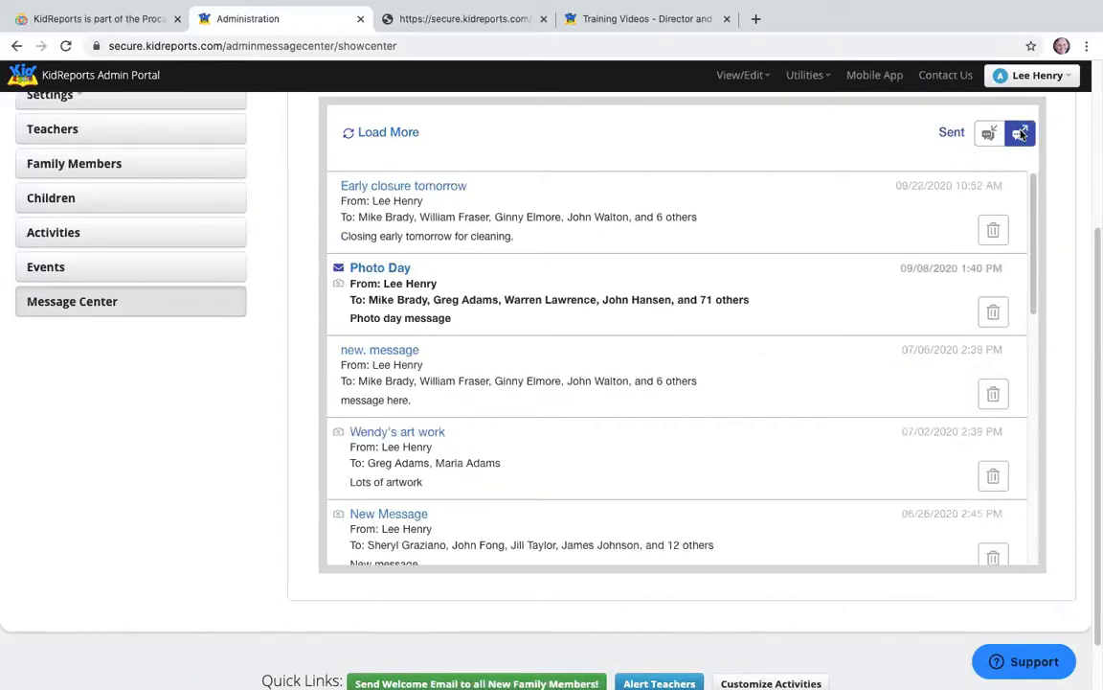
{"action": "left_click", "coordinate": [991, 136]}
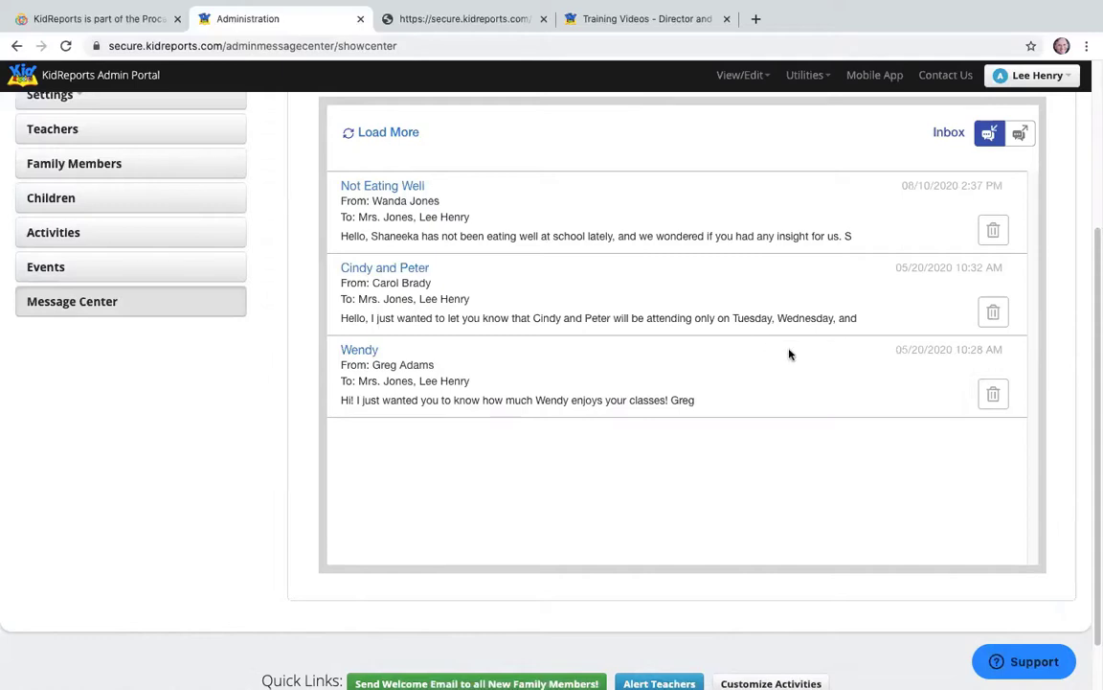
{"action": "scroll", "coordinate": [790, 355], "scroll_direction": "up", "scroll_amount": 3}
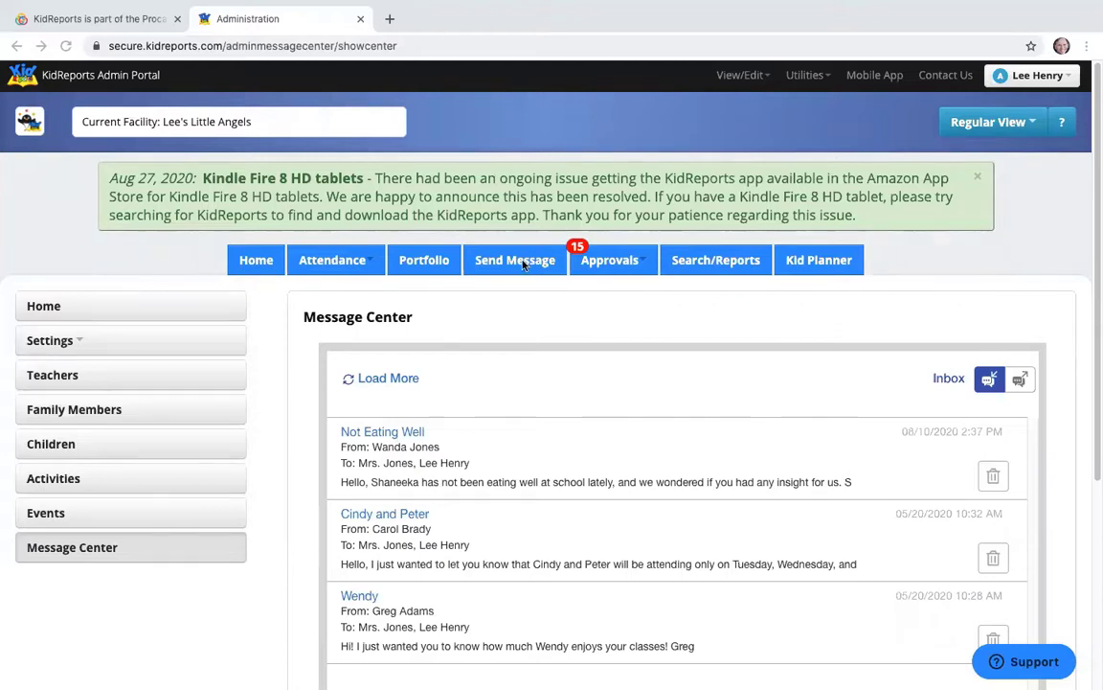
Open the family Send Message form, keeping Entire Facility as the recipient
{"action": "left_click", "coordinate": [508, 265]}
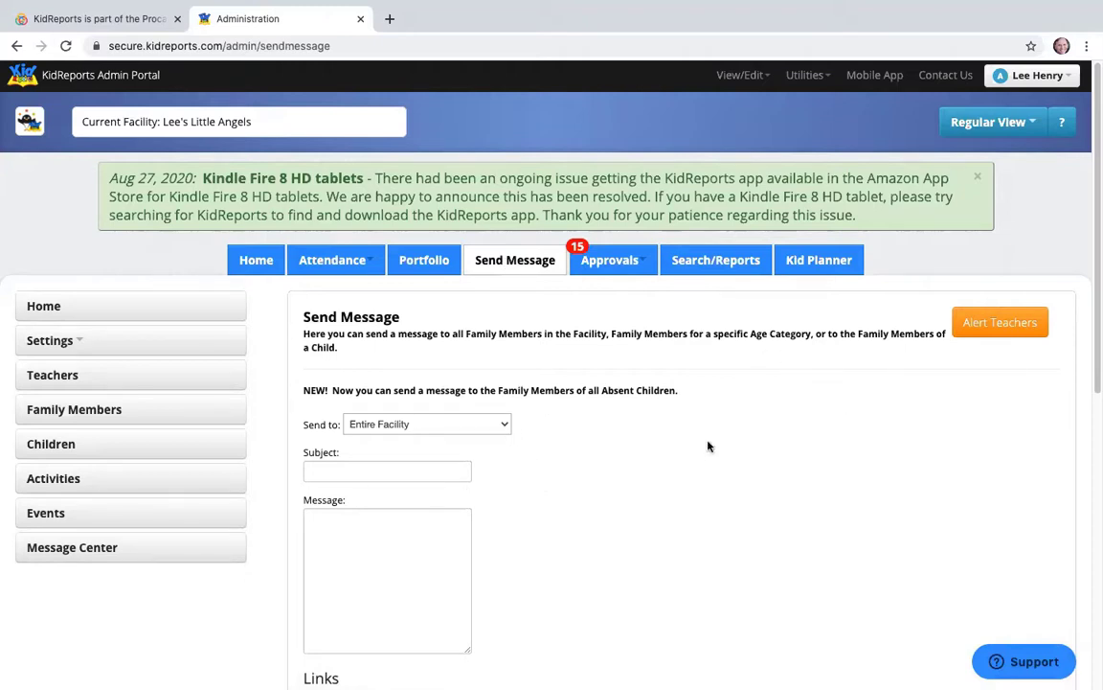
{"action": "scroll", "coordinate": [776, 457], "scroll_direction": "down", "scroll_amount": 3}
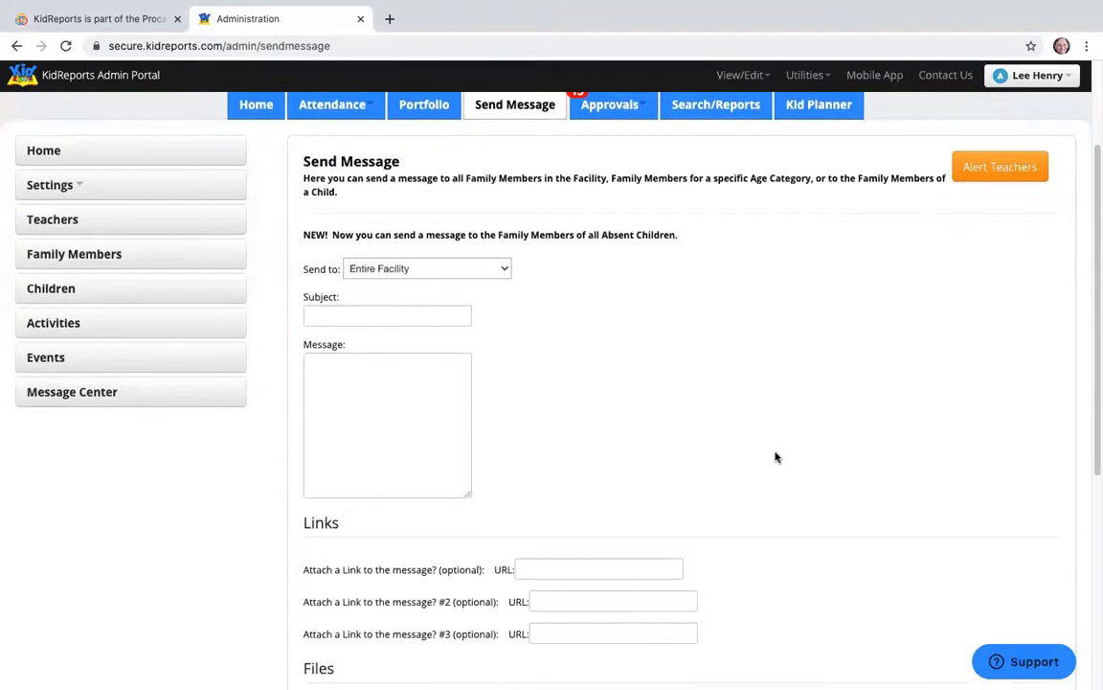
{"action": "left_click", "coordinate": [503, 271]}
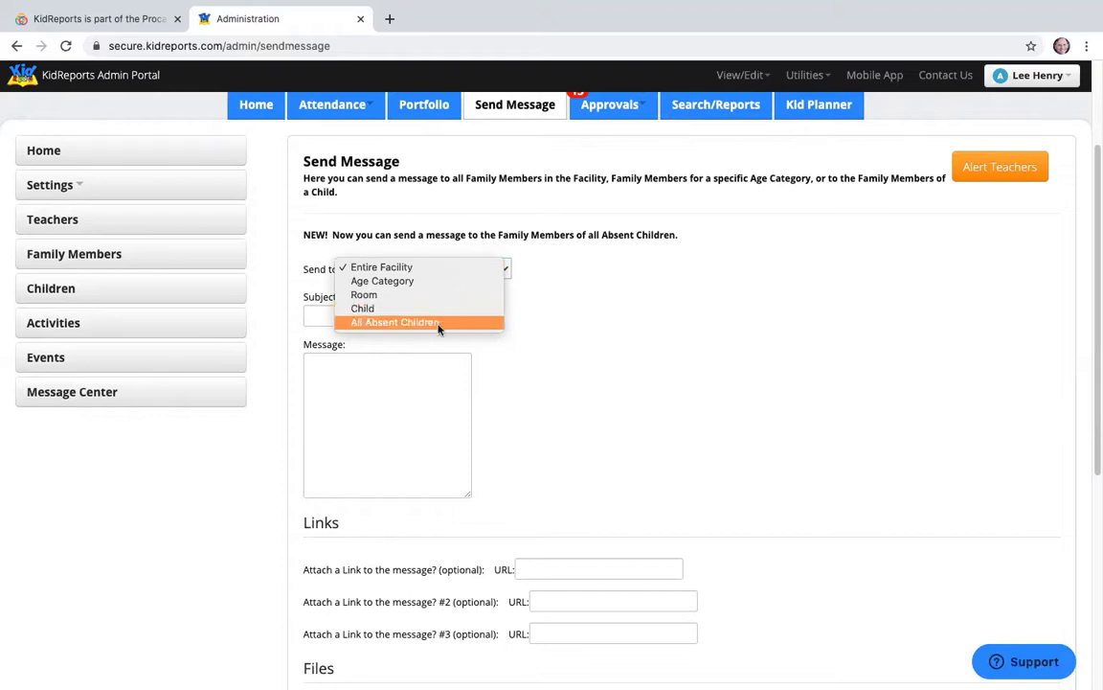
{"action": "left_click", "coordinate": [677, 276]}
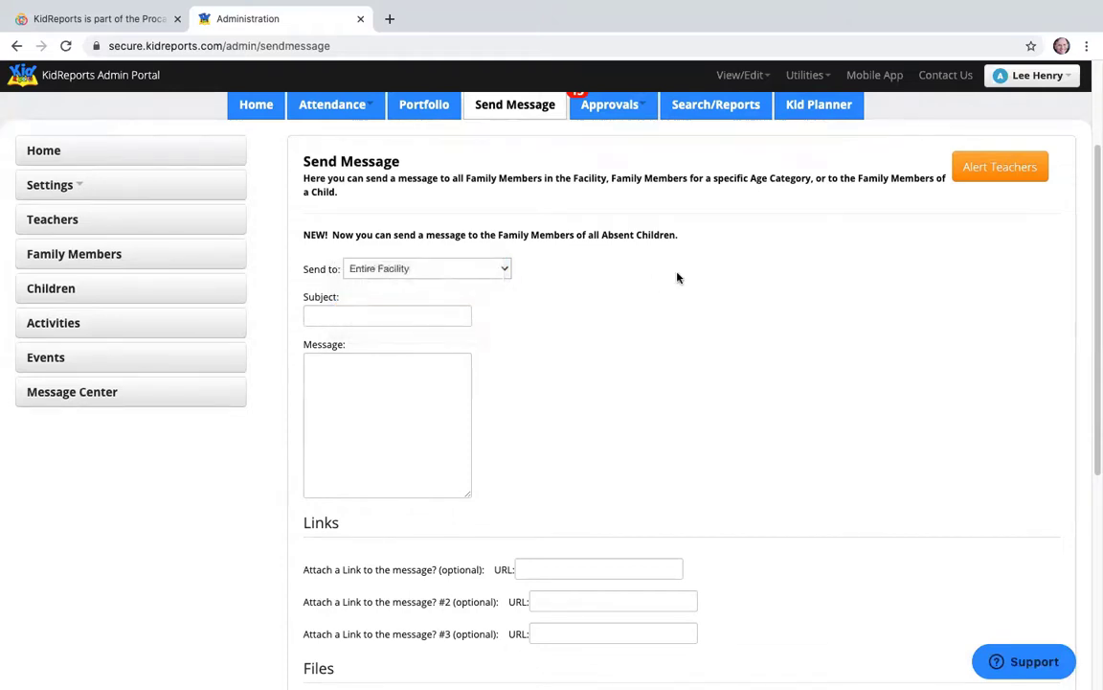
Enter the subject 'Photo Day' and the body 'photo day message'
{"action": "left_click", "coordinate": [376, 313]}
{"action": "type", "text": "phto"}
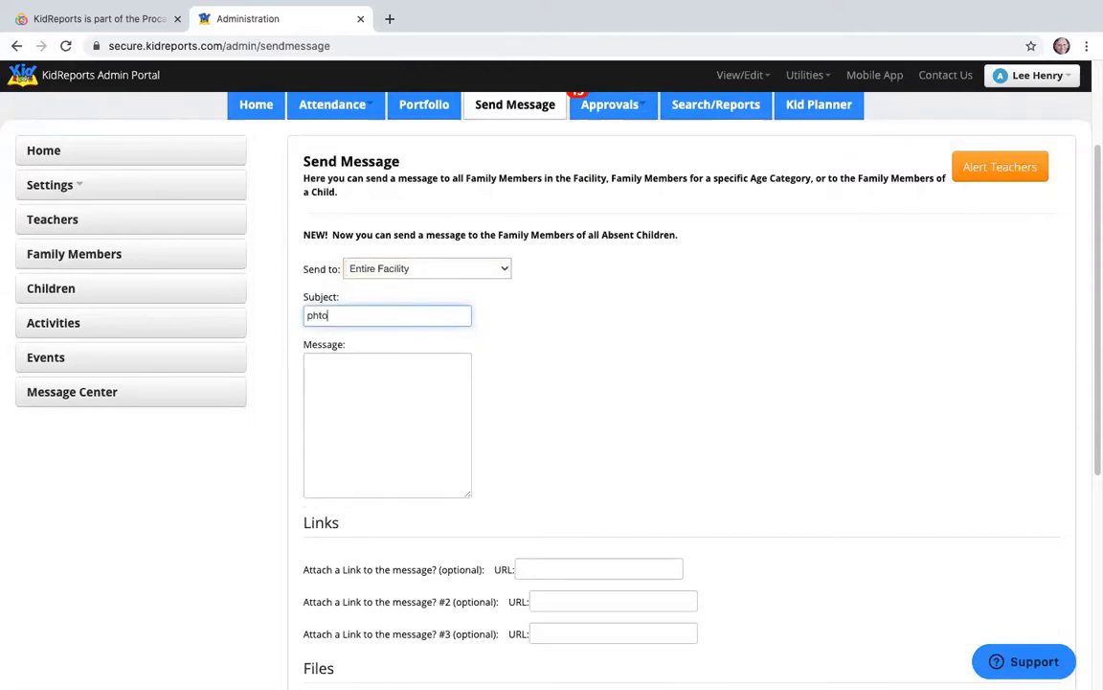
{"action": "key", "text": "BackSpace"}
{"action": "type", "text": "oto da"}
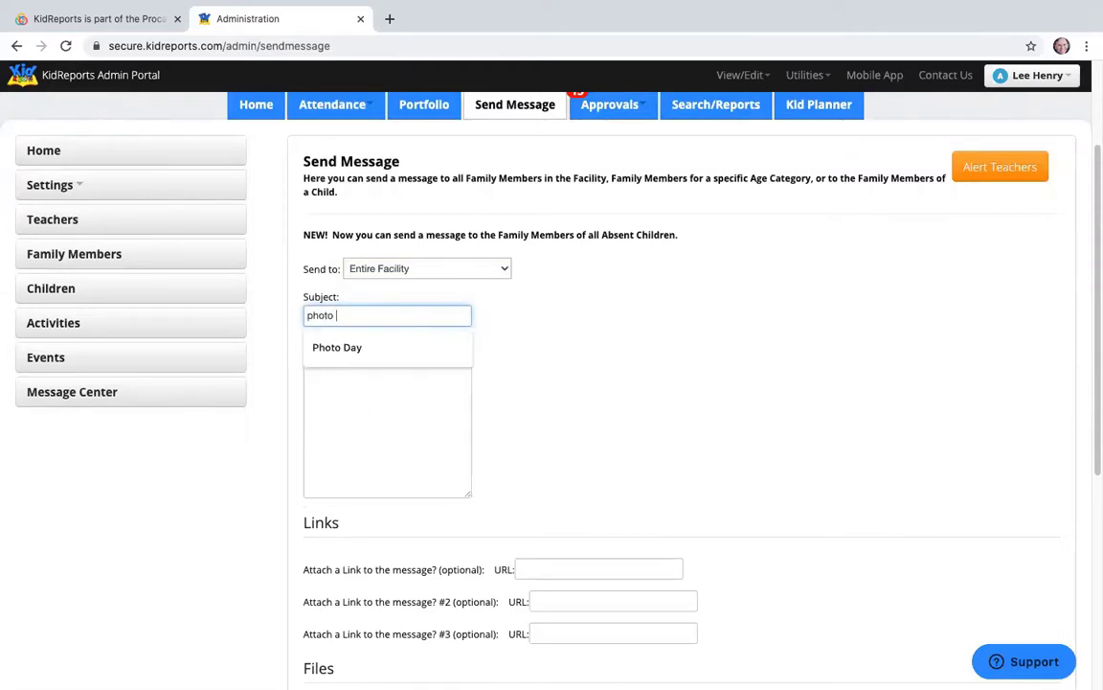
{"action": "left_click", "coordinate": [410, 345]}
{"action": "left_click", "coordinate": [422, 393]}
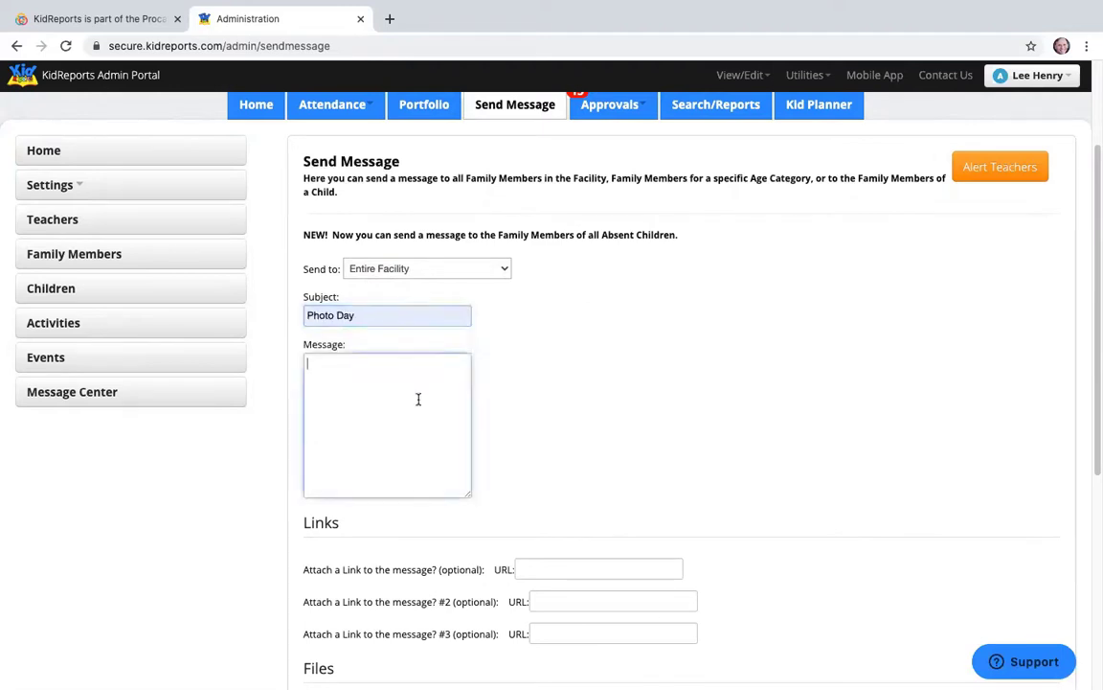
{"action": "type", "text": "photo day message"}
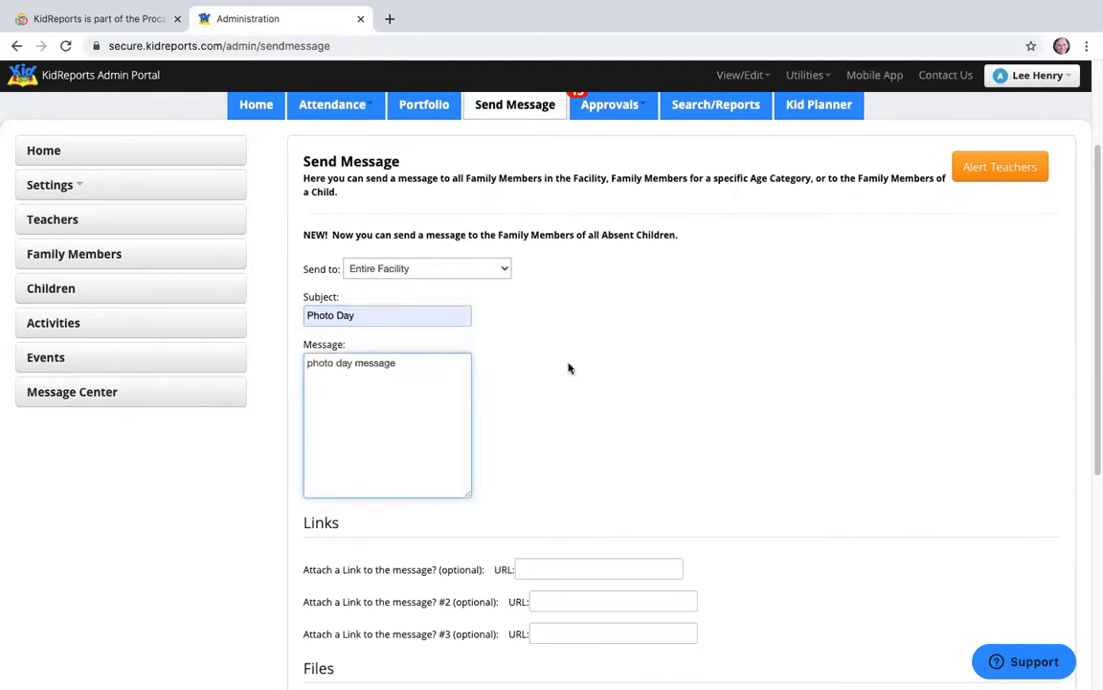
Attach the Facebook URL as the first link and send the message
{"action": "scroll", "coordinate": [919, 289], "scroll_direction": "down", "scroll_amount": 3}
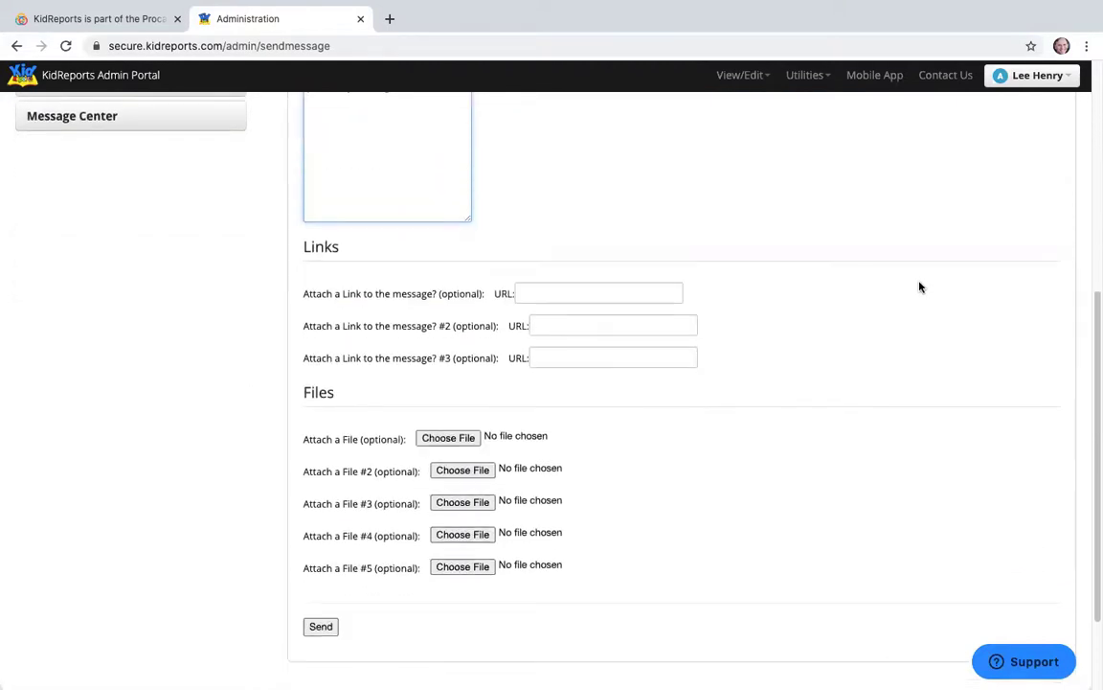
{"action": "left_click", "coordinate": [560, 286]}
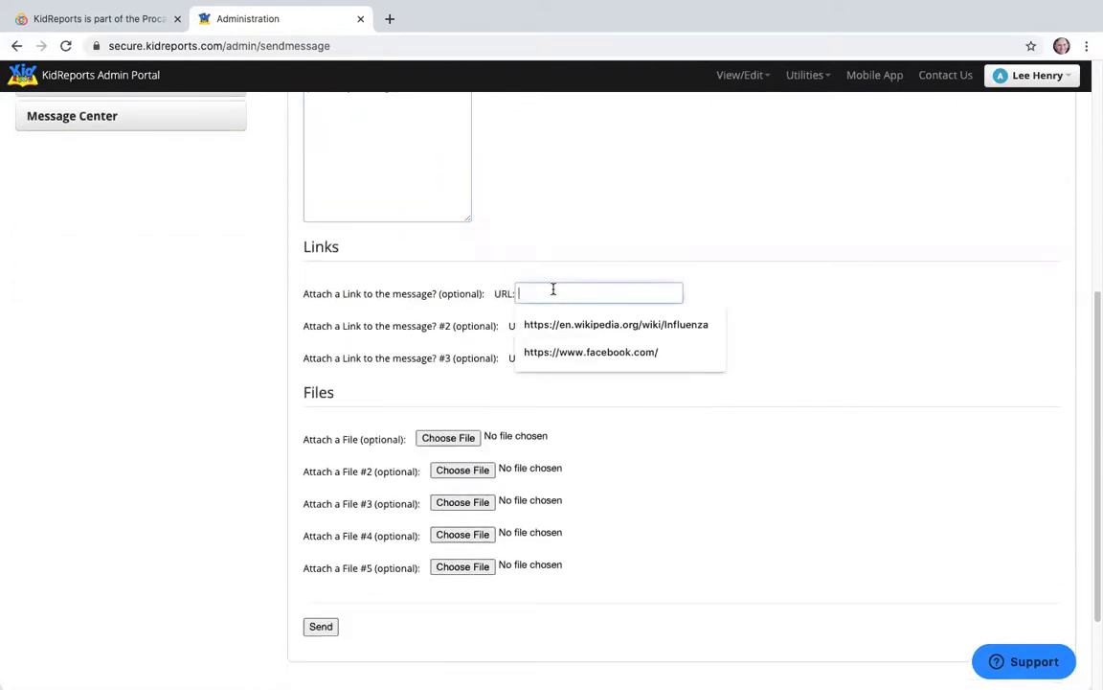
{"action": "left_click", "coordinate": [588, 352]}
{"action": "scroll", "coordinate": [843, 363], "scroll_direction": "down", "scroll_amount": 1}
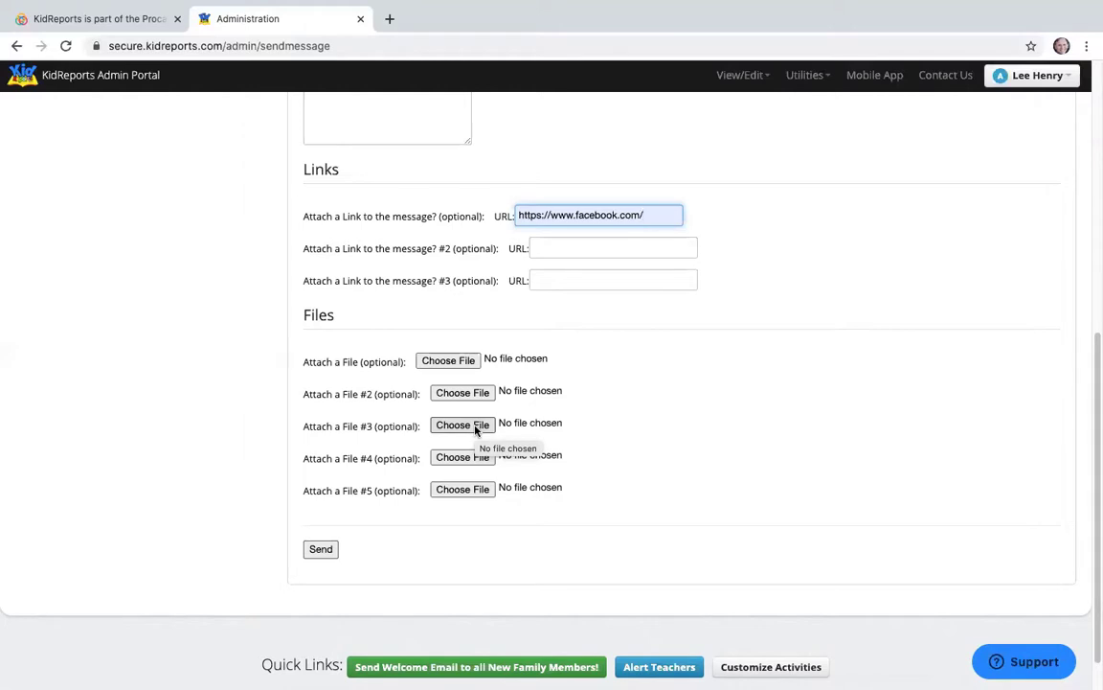
{"action": "left_click", "coordinate": [321, 548]}
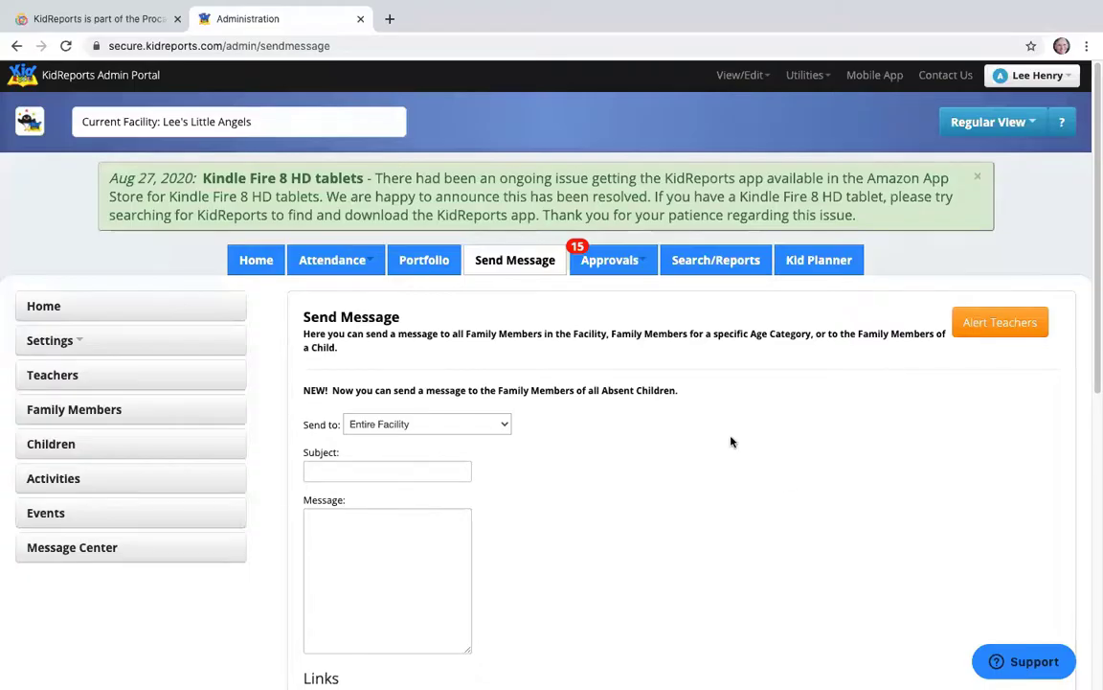
Open the teacher Alert Page with All Teachers in Facility kept as recipients
{"action": "left_click", "coordinate": [1001, 322]}
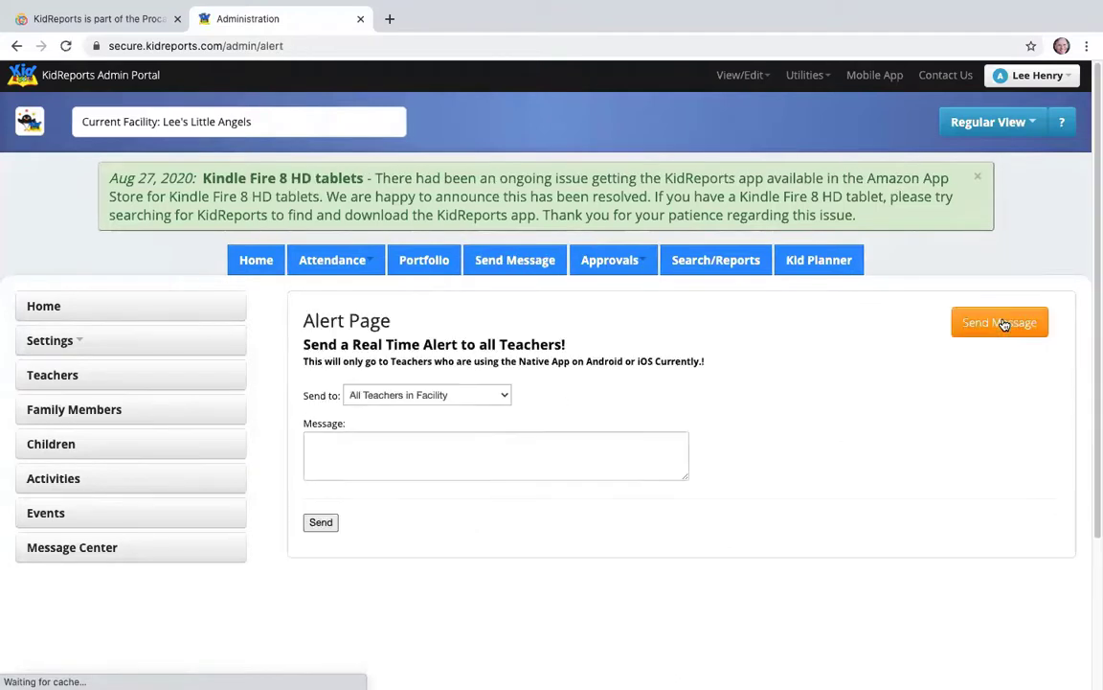
{"action": "left_click", "coordinate": [450, 397]}
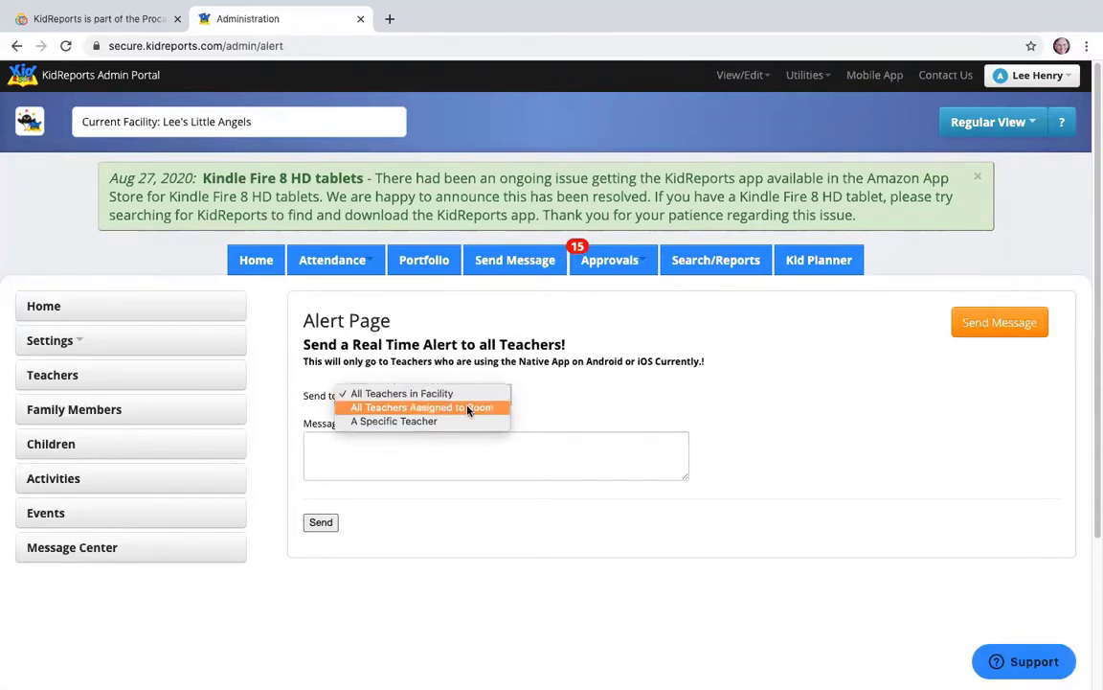
{"action": "left_click", "coordinate": [672, 396]}
{"action": "left_click", "coordinate": [581, 467]}
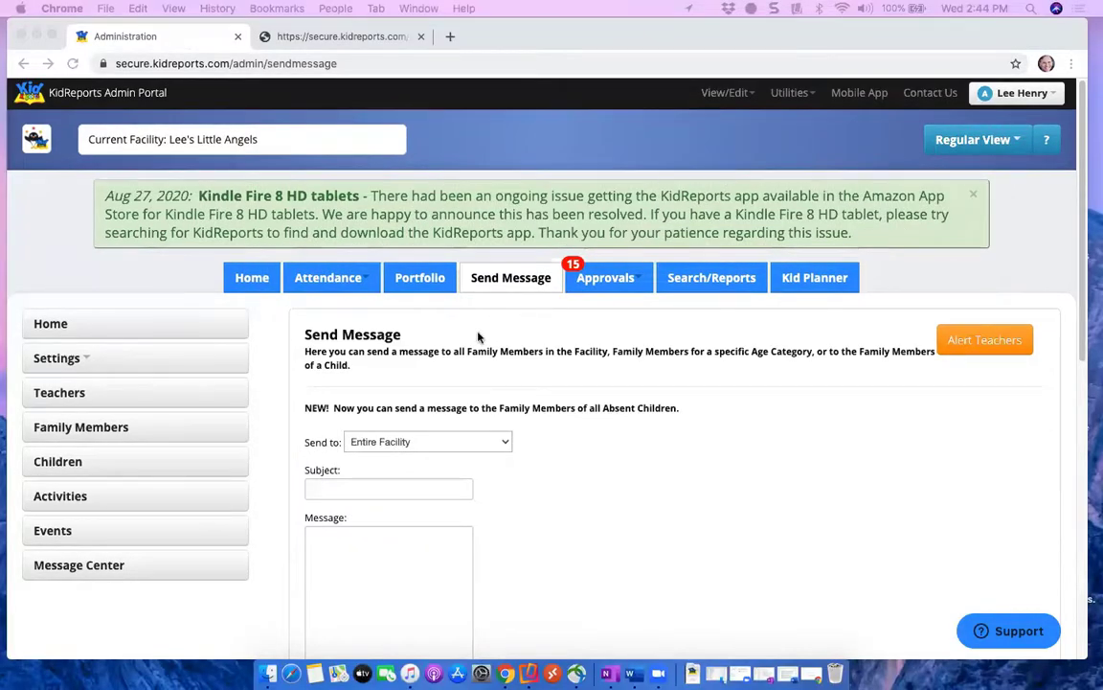
Open Attendance Records, keeping the room set to Infants Rm 1
{"action": "left_click", "coordinate": [337, 281]}
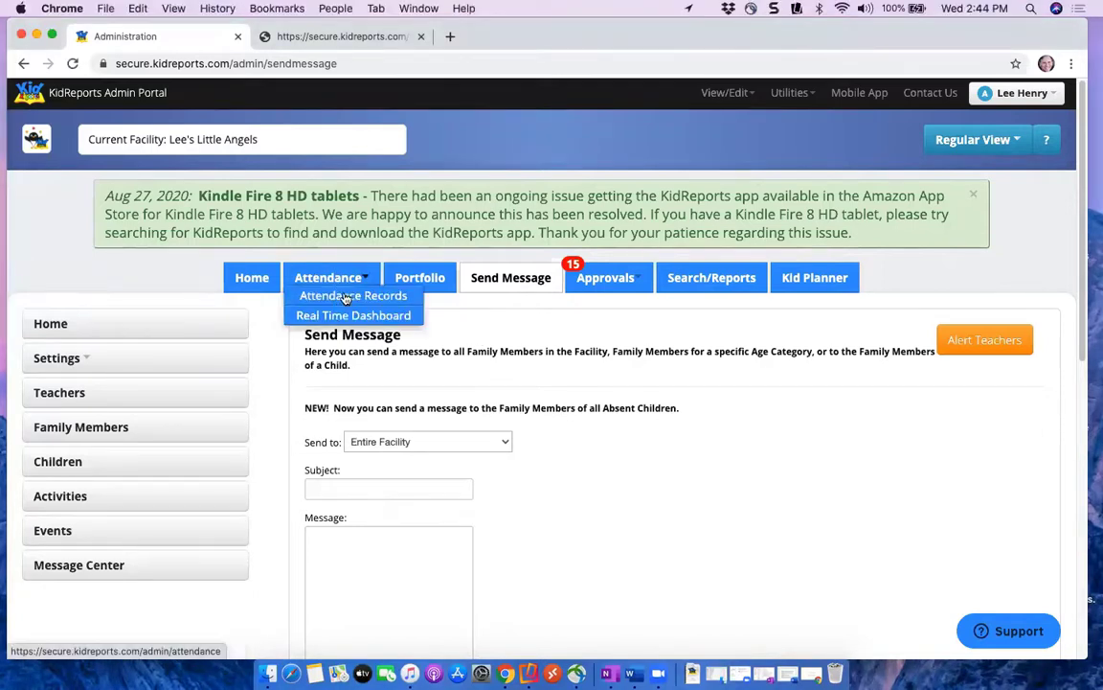
{"action": "left_click", "coordinate": [346, 296]}
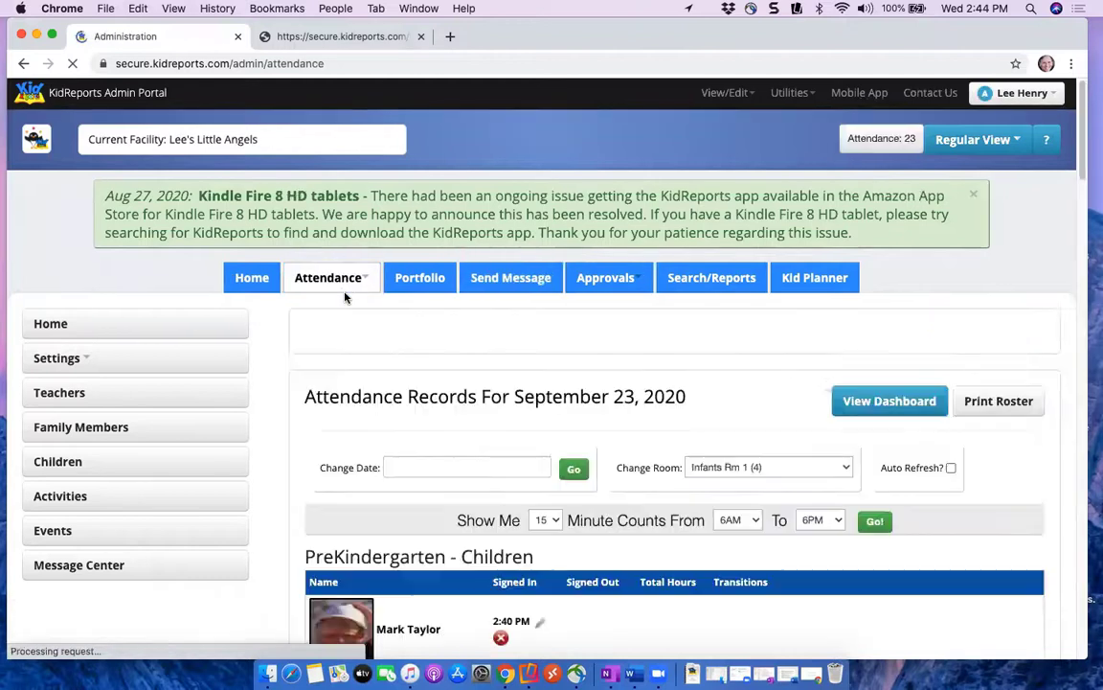
{"action": "scroll", "coordinate": [782, 381], "scroll_direction": "down", "scroll_amount": 2}
{"action": "scroll", "coordinate": [782, 381], "scroll_direction": "down", "scroll_amount": 2}
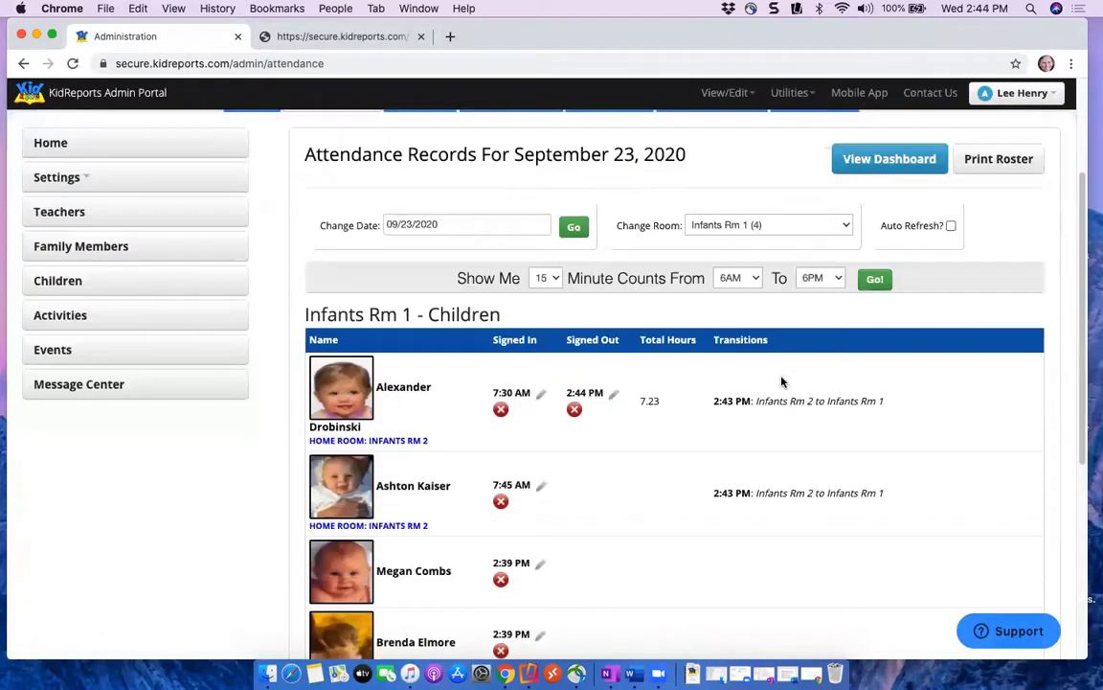
{"action": "left_click", "coordinate": [825, 228]}
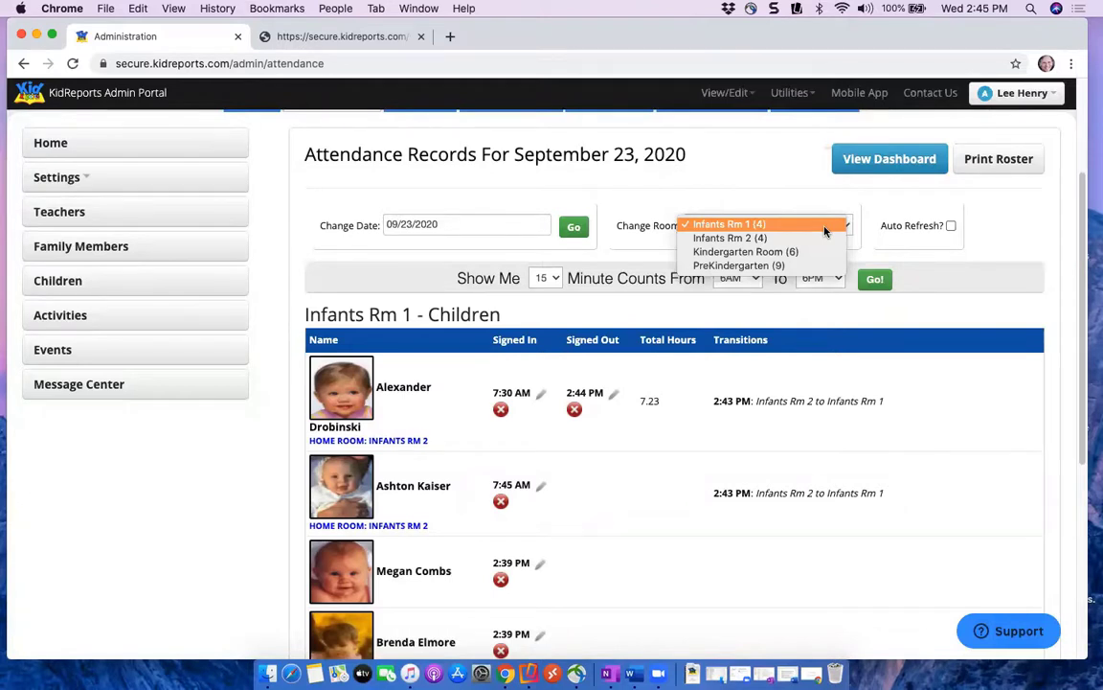
{"action": "left_click", "coordinate": [496, 218]}
Load attendance for September 22, keeping Infants Rm 1 selected
{"action": "left_click", "coordinate": [482, 227]}
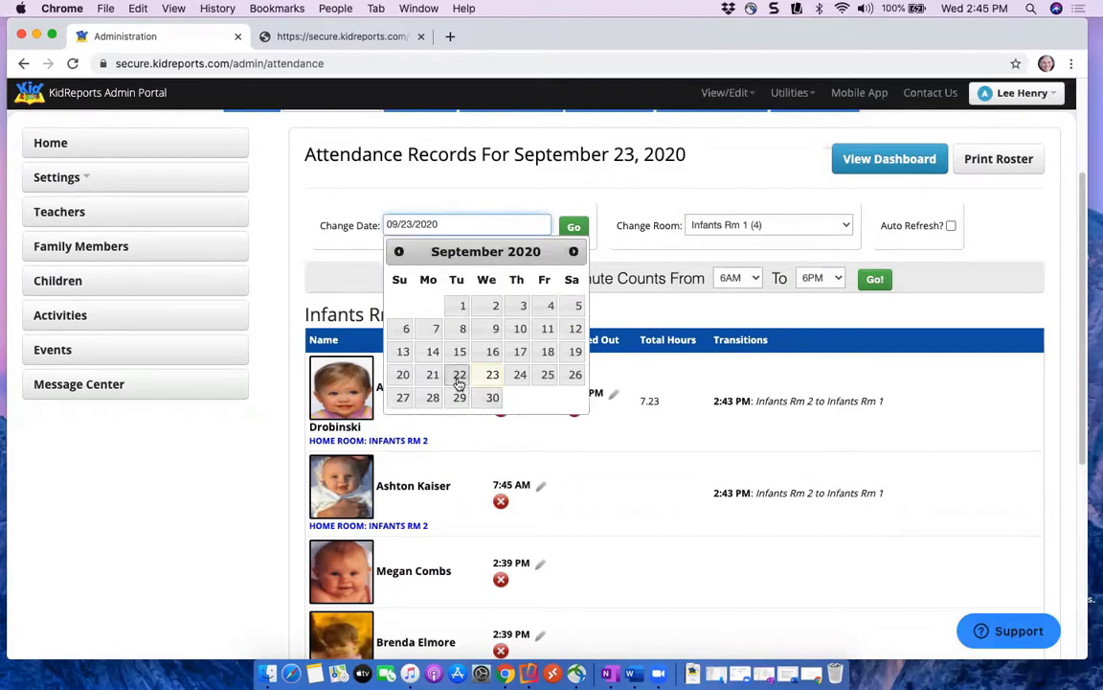
{"action": "left_click", "coordinate": [459, 374]}
{"action": "left_click", "coordinate": [571, 228]}
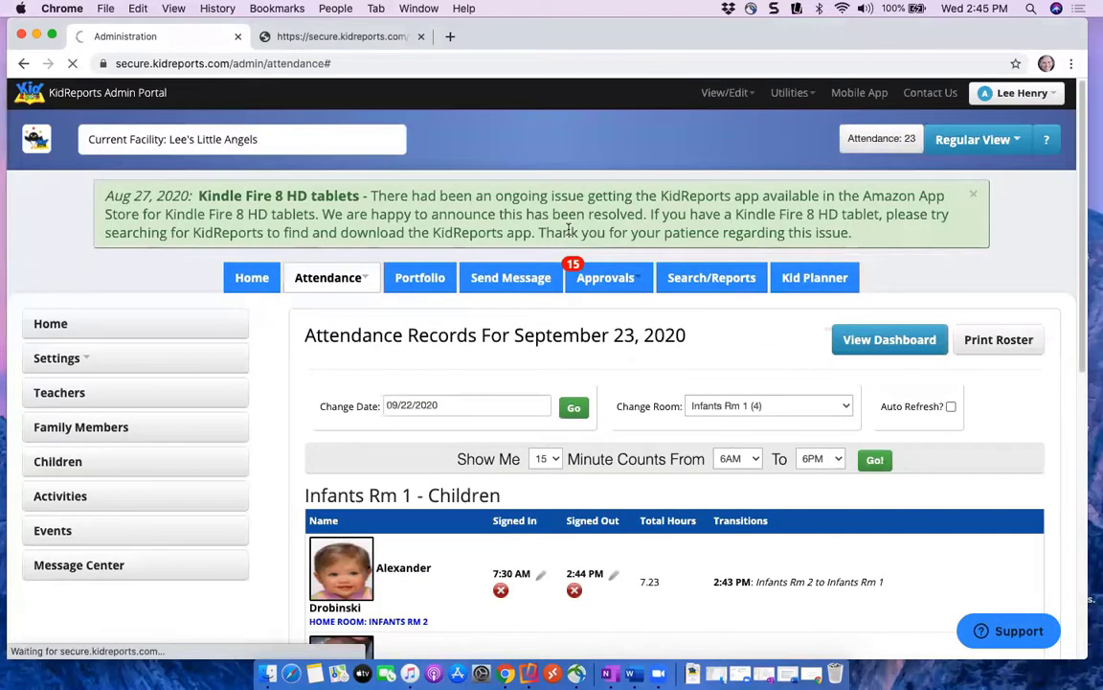
{"action": "scroll", "coordinate": [846, 319], "scroll_direction": "down", "scroll_amount": 2}
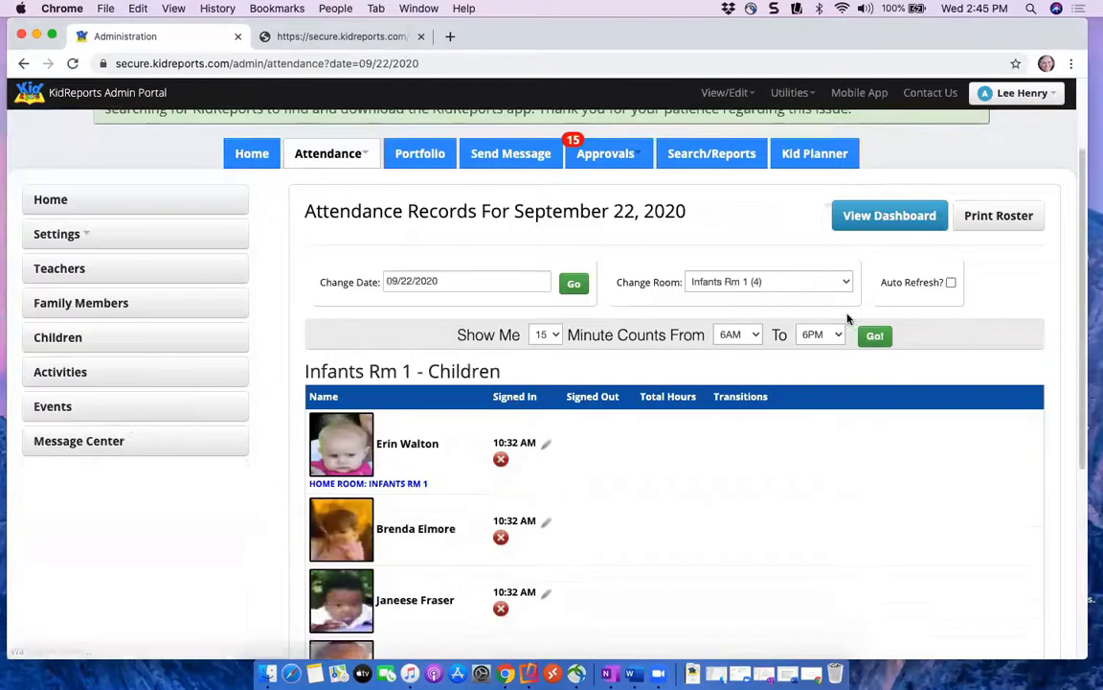
{"action": "left_click", "coordinate": [793, 285]}
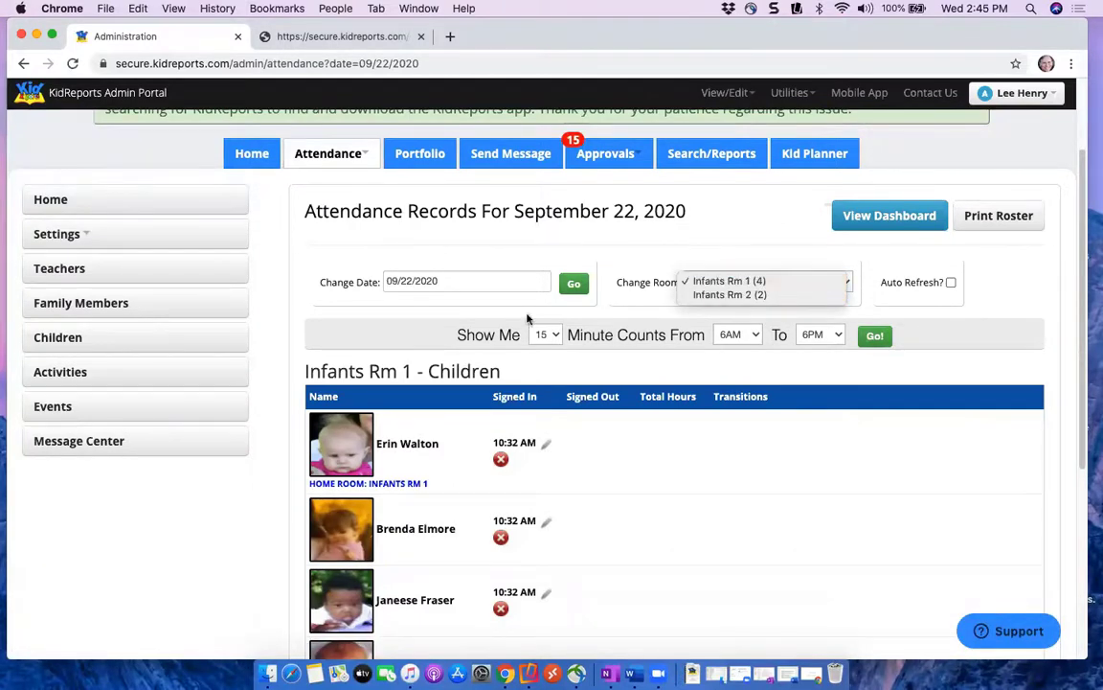
{"action": "left_click", "coordinate": [505, 281]}
Load attendance for September 23, 2020 and review the sign-in times
{"action": "left_click", "coordinate": [512, 278]}
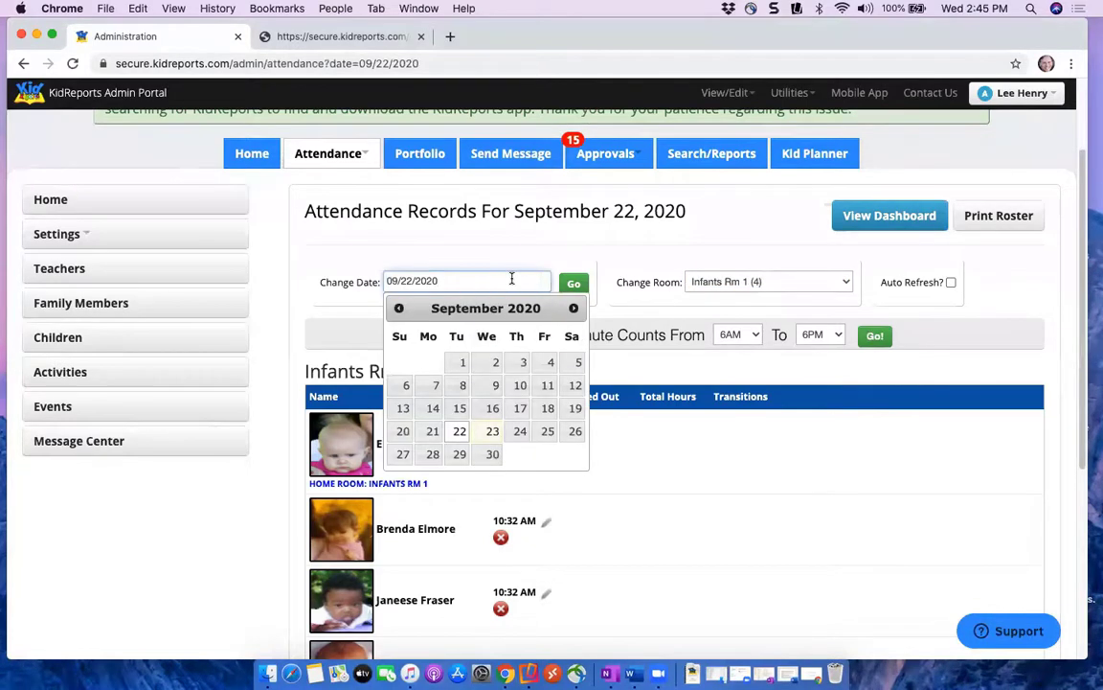
{"action": "left_click", "coordinate": [491, 429]}
{"action": "left_click", "coordinate": [574, 284]}
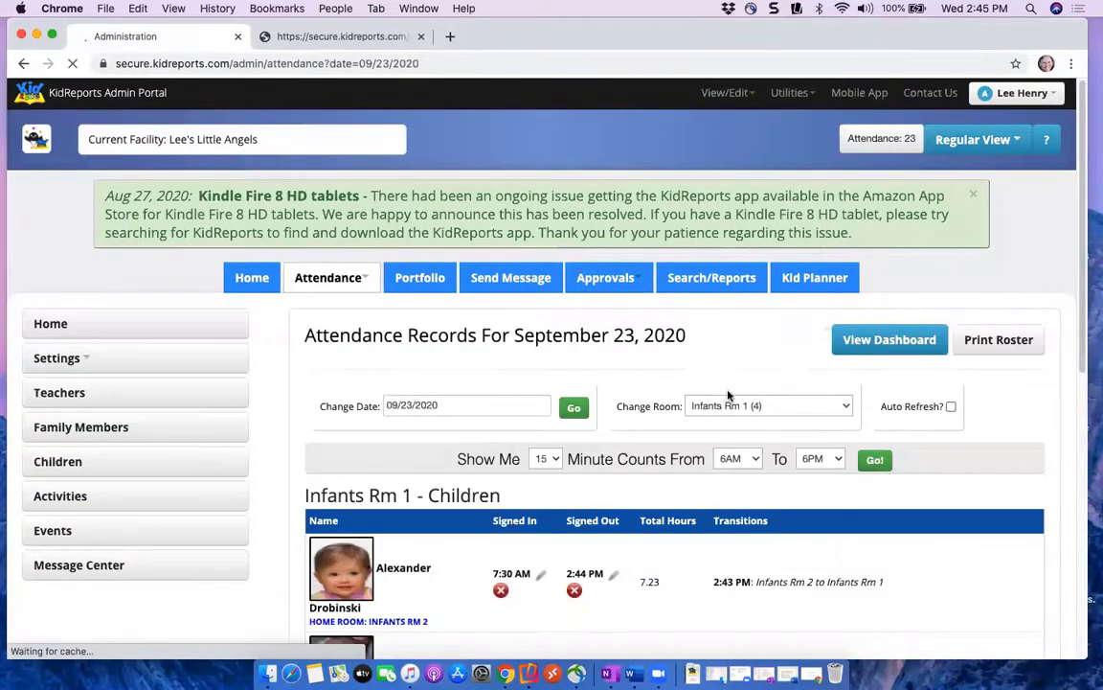
{"action": "scroll", "coordinate": [766, 364], "scroll_direction": "down", "scroll_amount": 3}
{"action": "scroll", "coordinate": [788, 337], "scroll_direction": "down", "scroll_amount": 1}
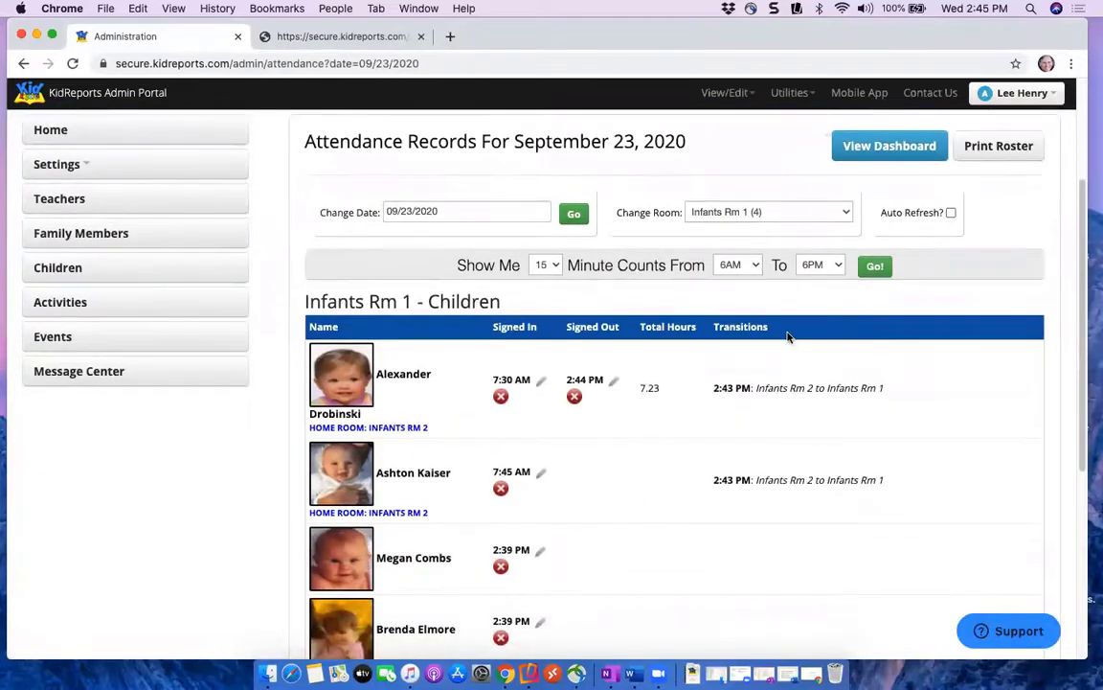
{"action": "left_click", "coordinate": [839, 219]}
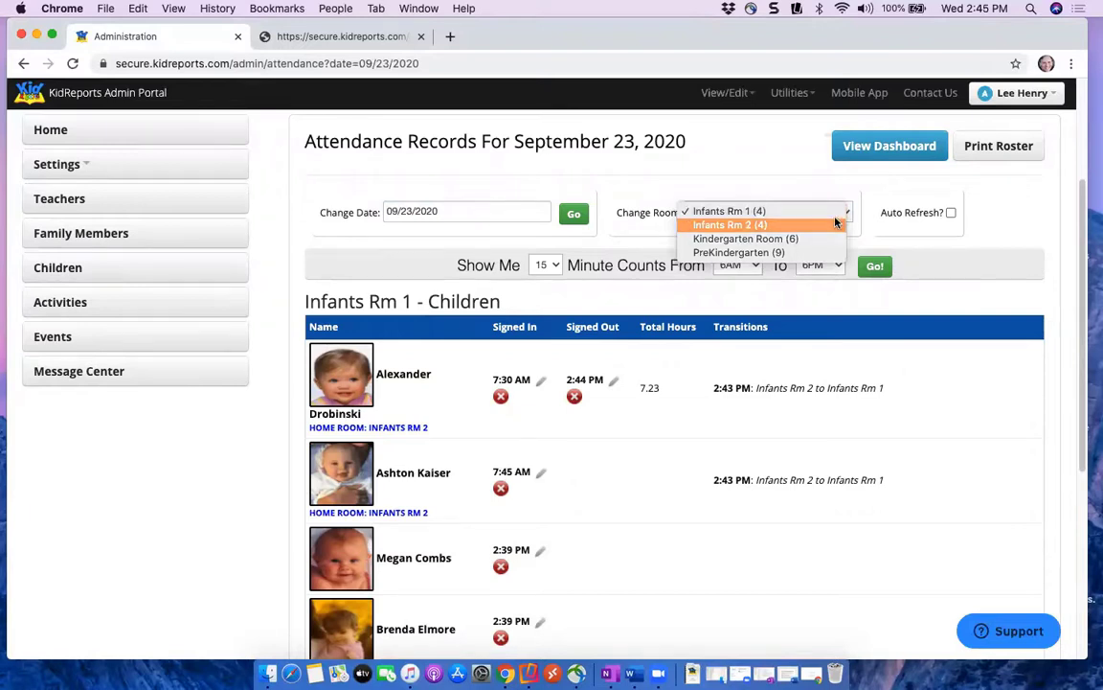
{"action": "left_click", "coordinate": [838, 224]}
{"action": "scroll", "coordinate": [952, 389], "scroll_direction": "down", "scroll_amount": 3}
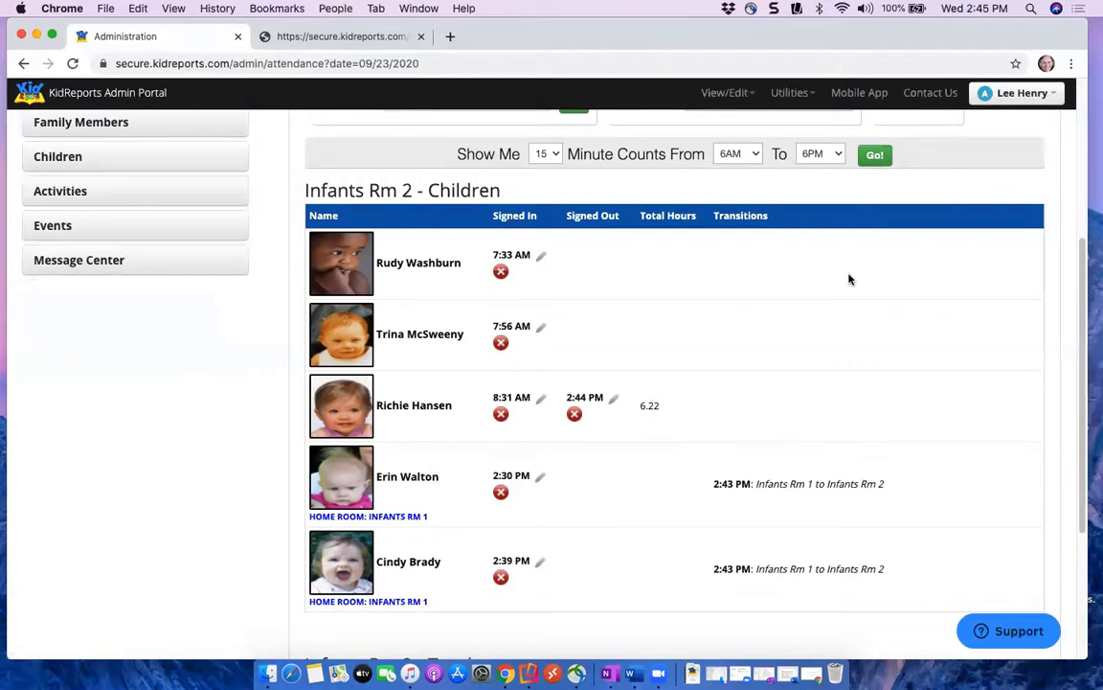
{"action": "scroll", "coordinate": [845, 282], "scroll_direction": "up", "scroll_amount": 2}
{"action": "left_click", "coordinate": [847, 182]}
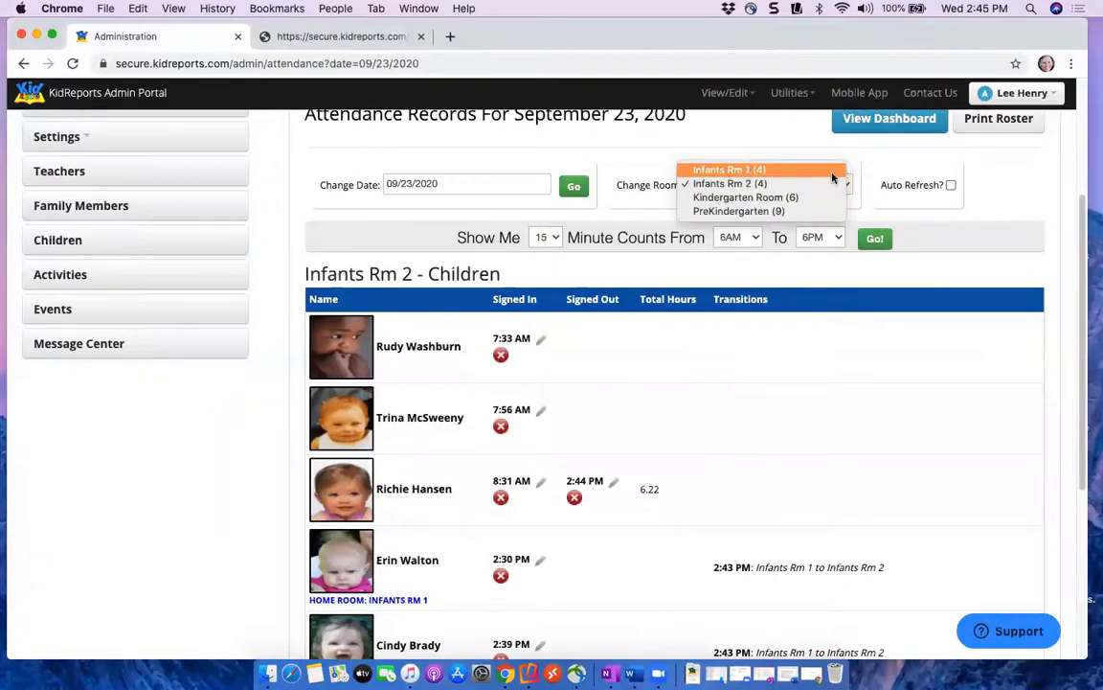
{"action": "left_click", "coordinate": [829, 170]}
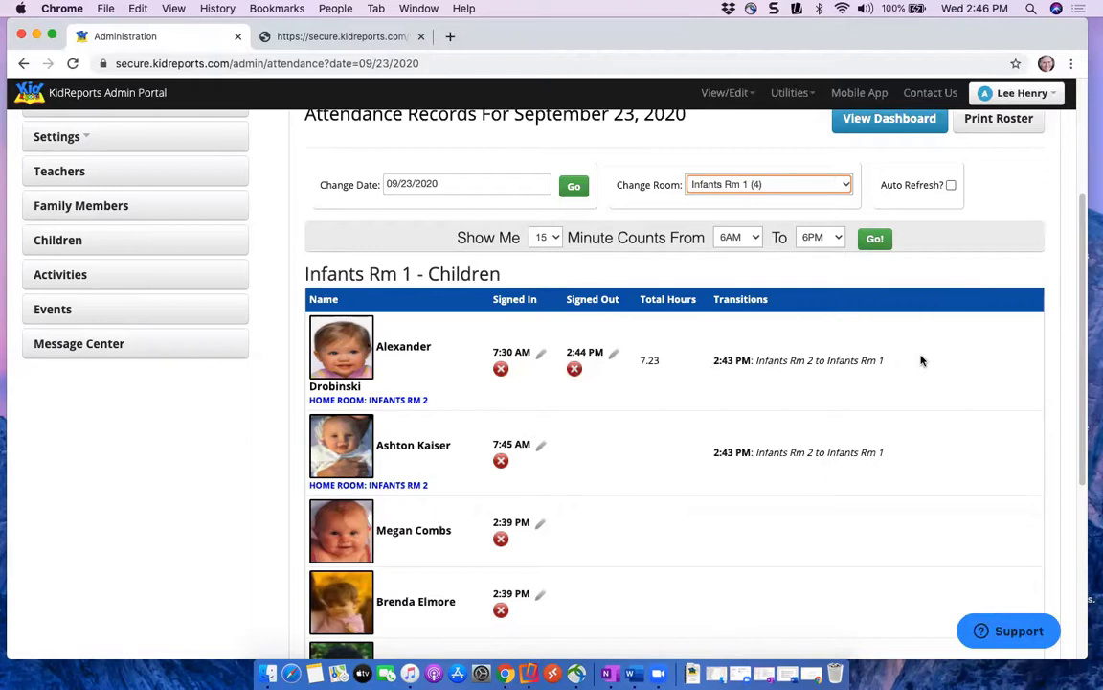
{"action": "scroll", "coordinate": [925, 361], "scroll_direction": "down", "scroll_amount": 5}
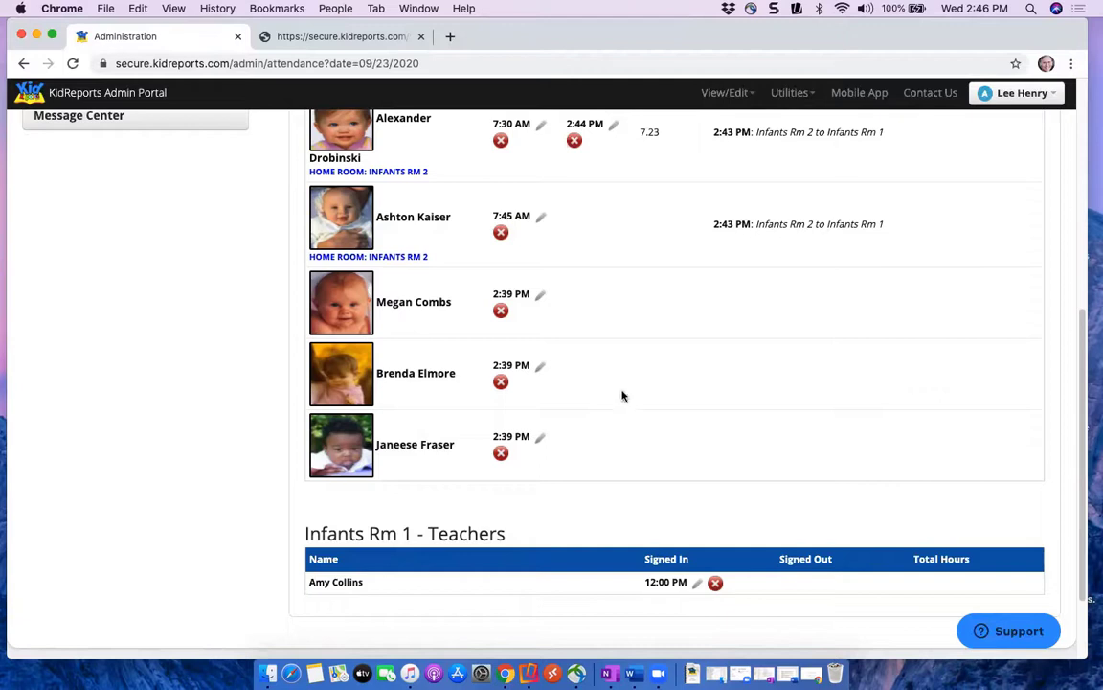
{"action": "left_click", "coordinate": [541, 440]}
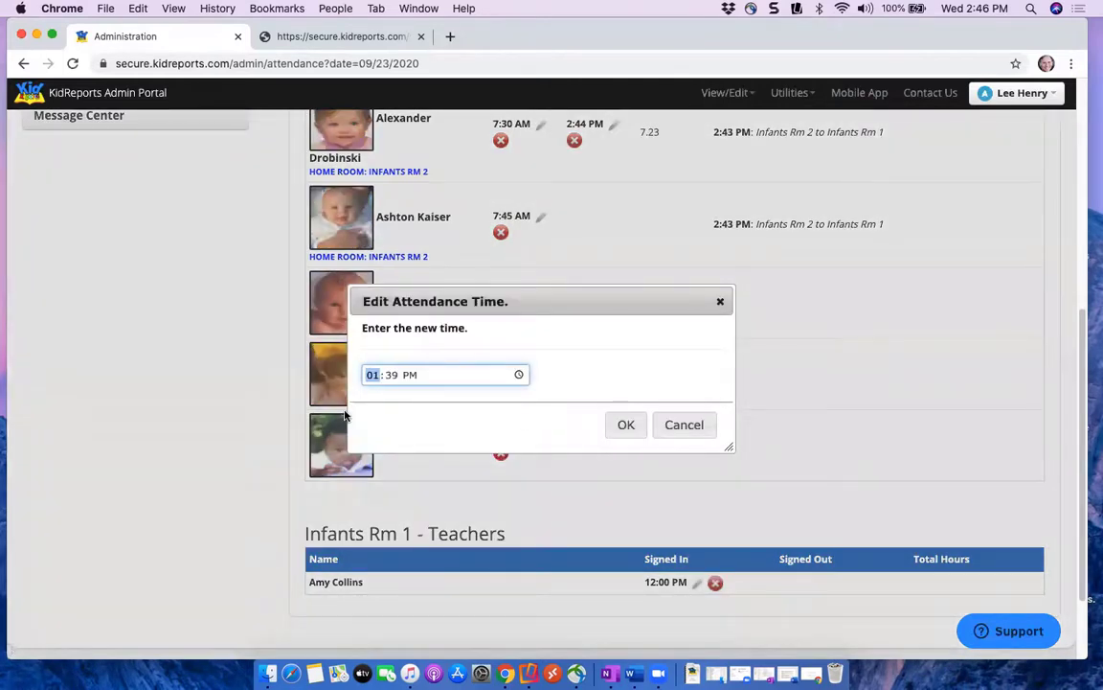
{"action": "left_click", "coordinate": [625, 425]}
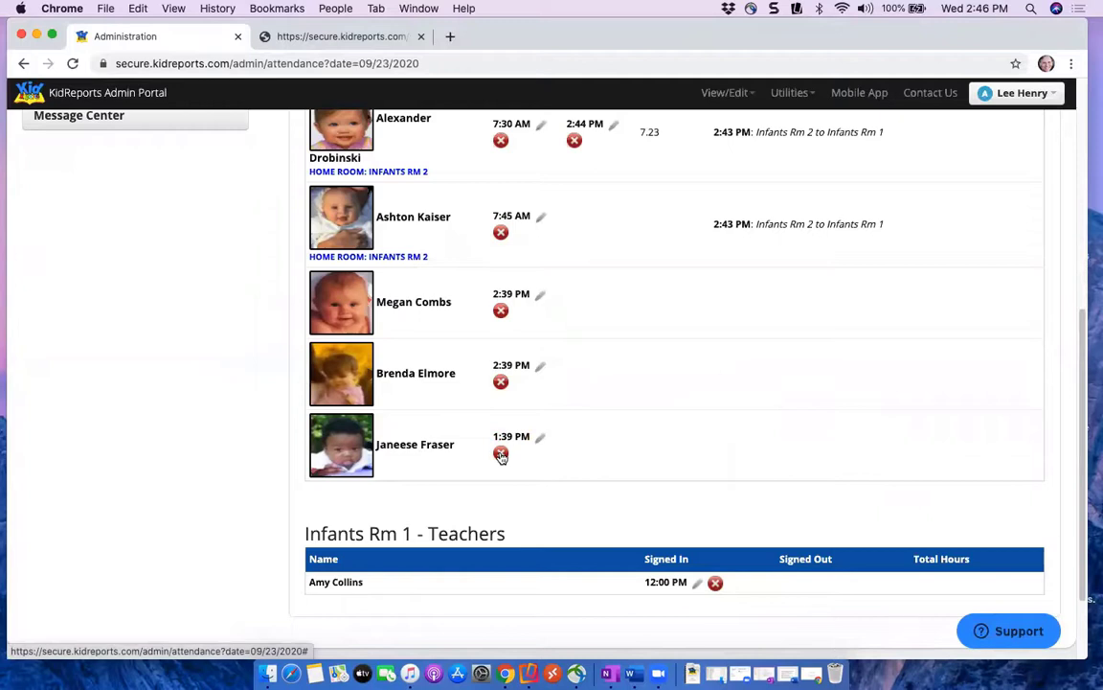
{"action": "scroll", "coordinate": [869, 308], "scroll_direction": "up", "scroll_amount": 3}
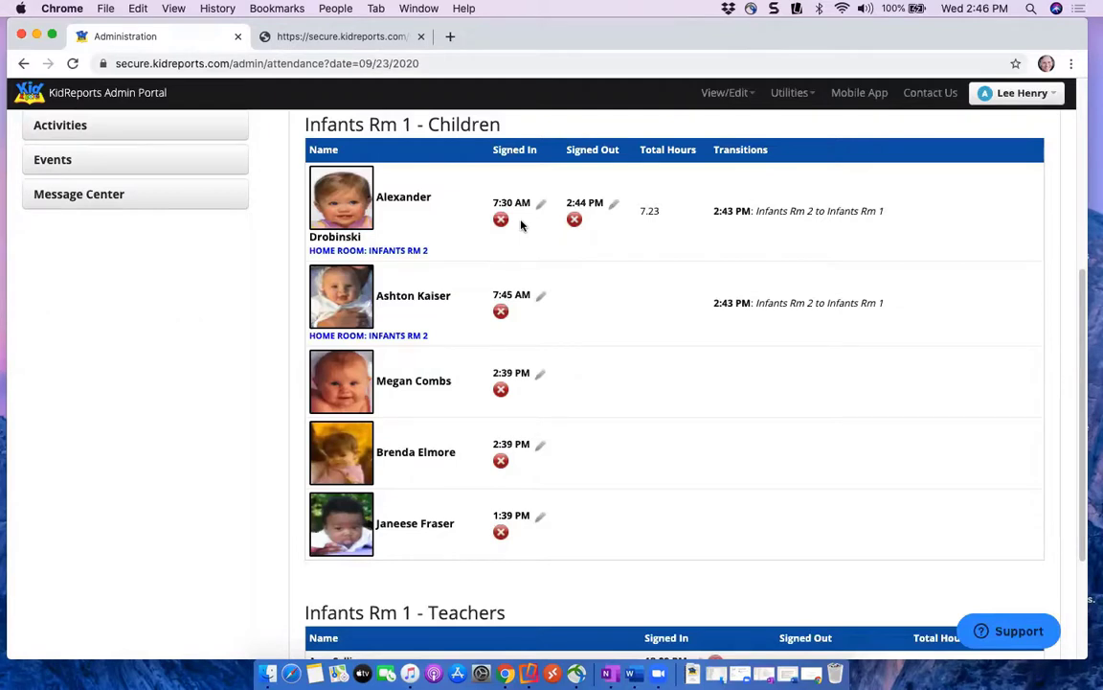
{"action": "scroll", "coordinate": [1022, 279], "scroll_direction": "up", "scroll_amount": 5}
{"action": "scroll", "coordinate": [1024, 281], "scroll_direction": "up", "scroll_amount": 3}
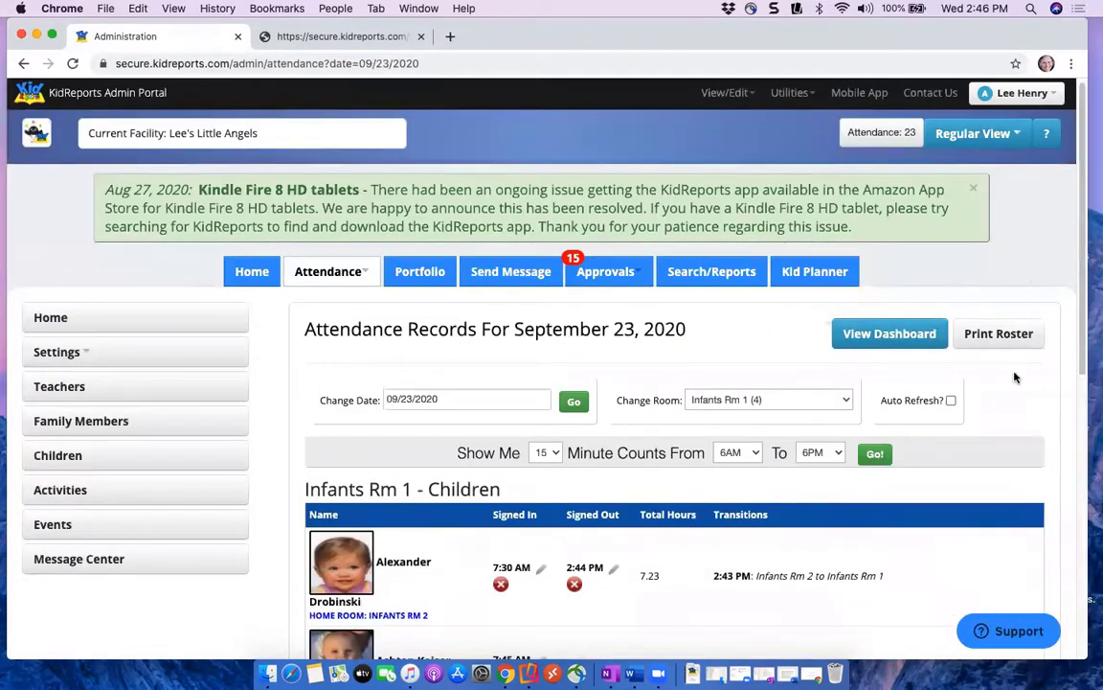
Print the Sep 23 Attendance Roster of present and absent children by room, then return to Attendance
{"action": "left_click", "coordinate": [991, 339]}
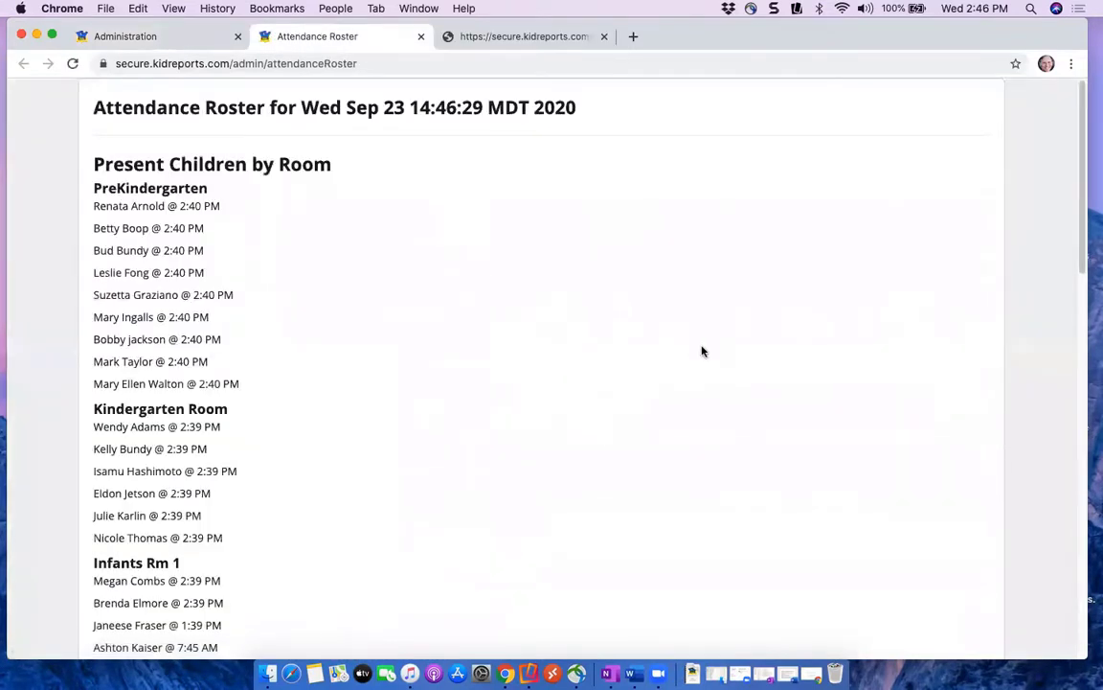
{"action": "scroll", "coordinate": [702, 352], "scroll_direction": "down", "scroll_amount": 10}
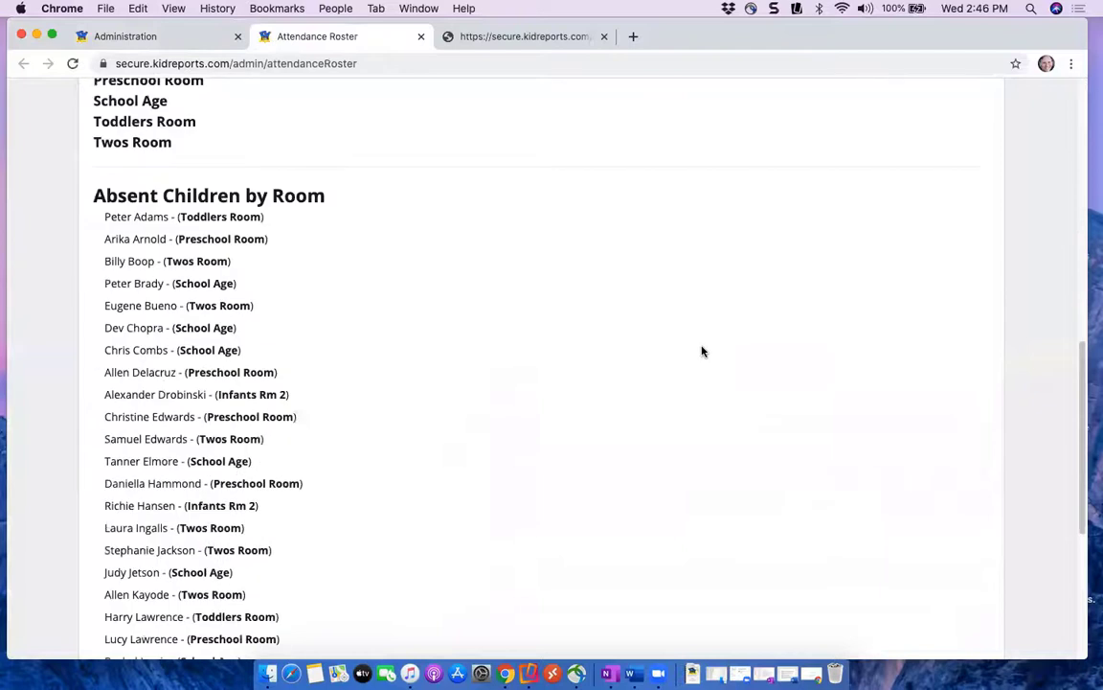
{"action": "scroll", "coordinate": [702, 351], "scroll_direction": "down", "scroll_amount": 3}
{"action": "scroll", "coordinate": [702, 352], "scroll_direction": "up", "scroll_amount": 15}
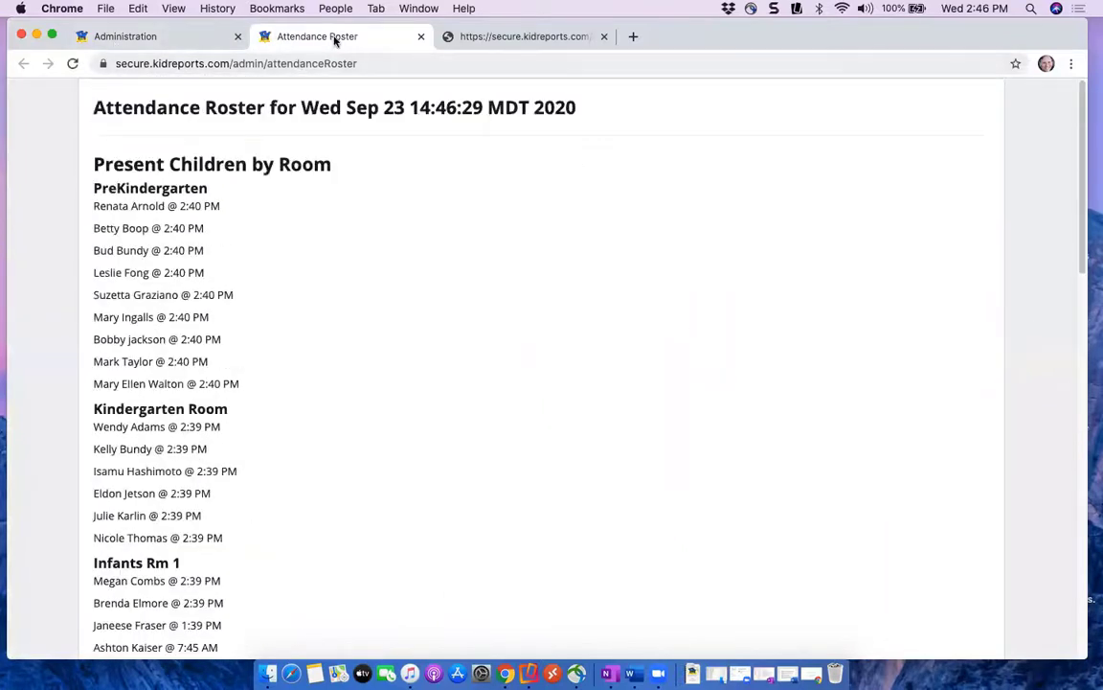
{"action": "left_click", "coordinate": [174, 39]}
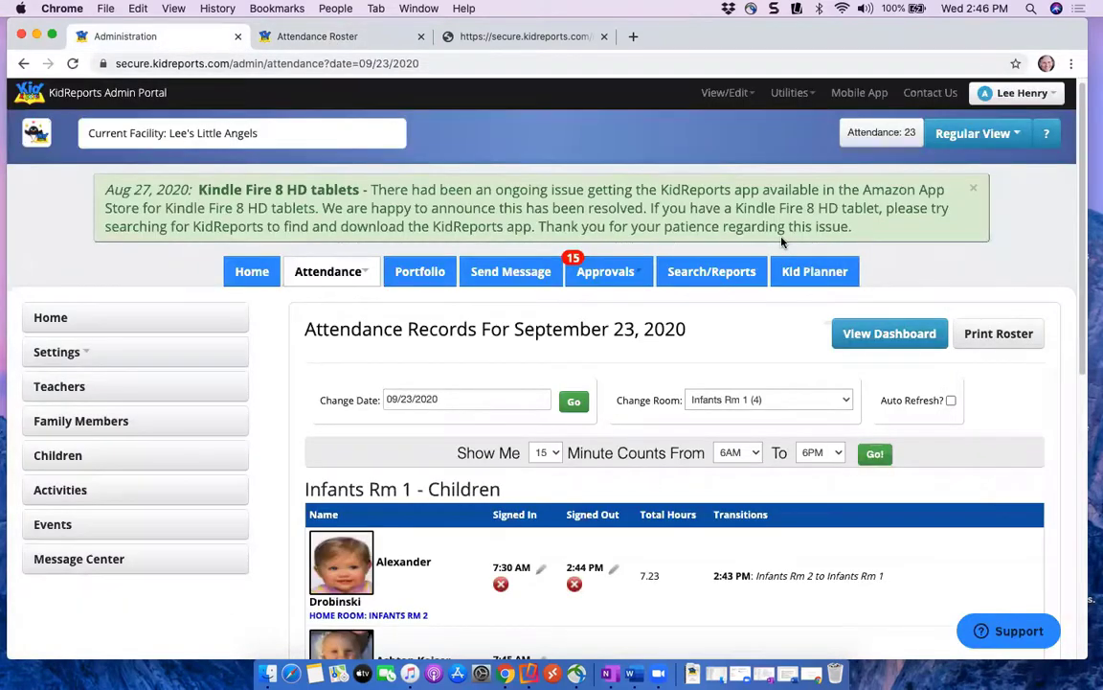
{"action": "left_click", "coordinate": [360, 275]}
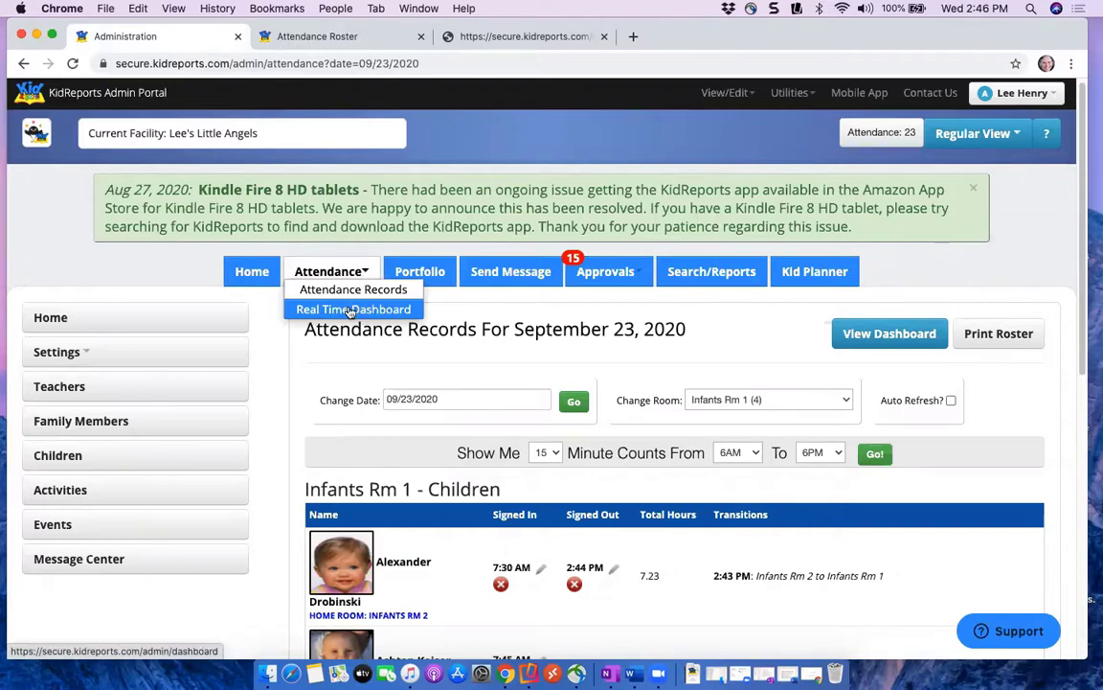
Show the Real Time Dashboard's Today's Counts per room, including Infants Rm 1's four kids and one teacher
{"action": "left_click", "coordinate": [350, 310]}
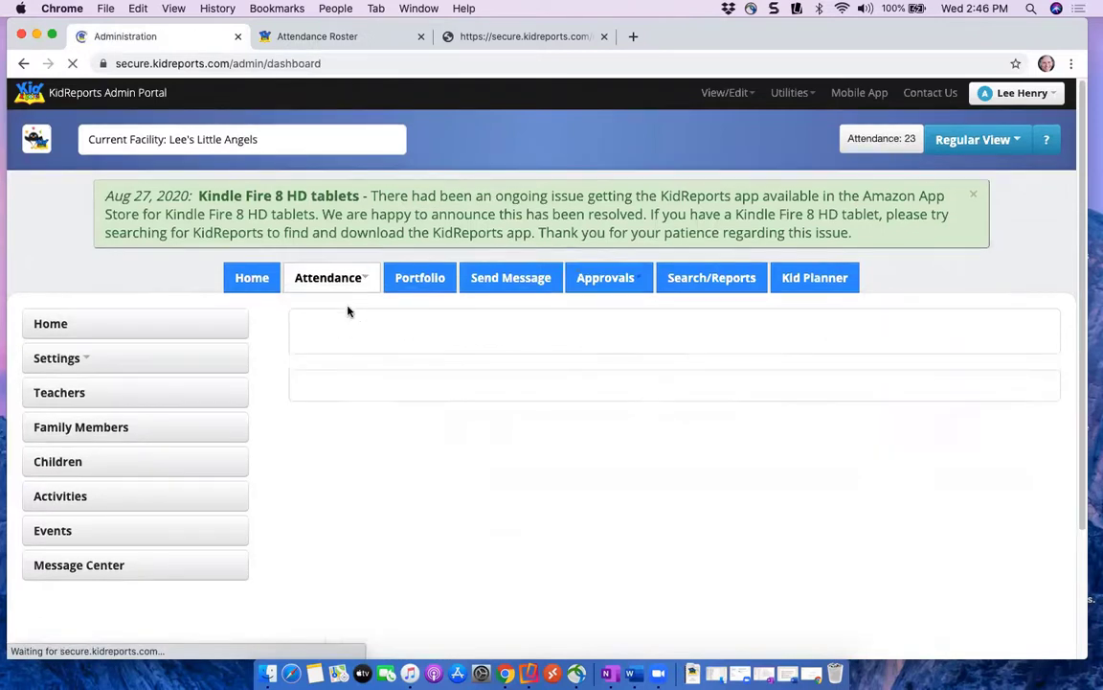
{"action": "scroll", "coordinate": [1029, 287], "scroll_direction": "down", "scroll_amount": 5}
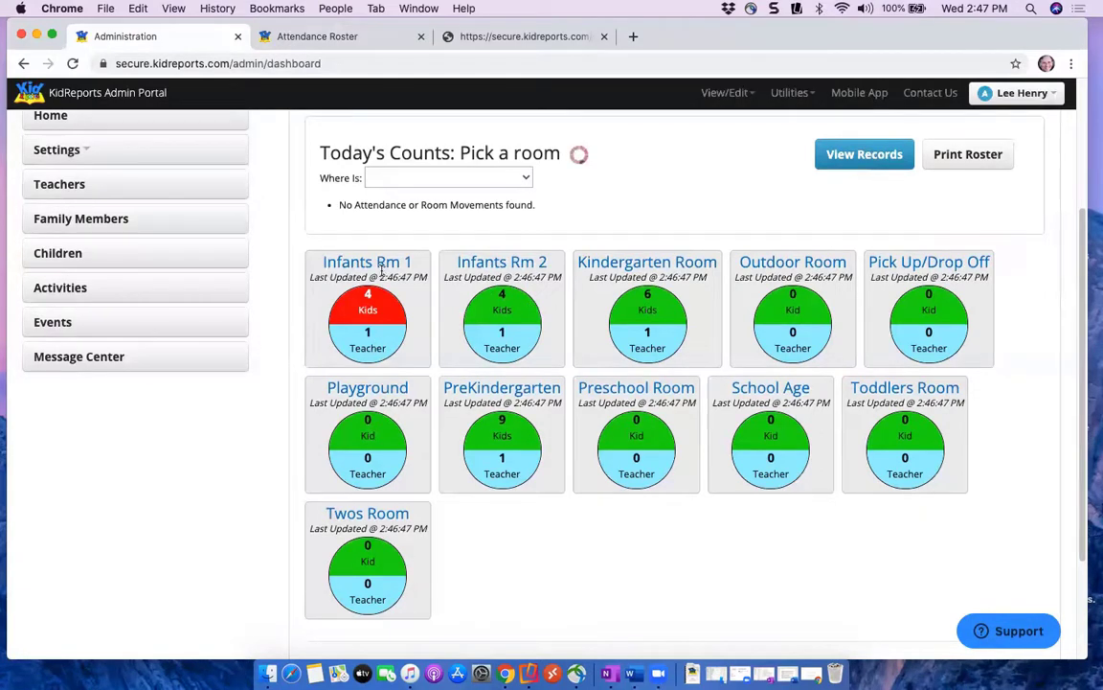
{"action": "scroll", "coordinate": [702, 431], "scroll_direction": "down", "scroll_amount": 5}
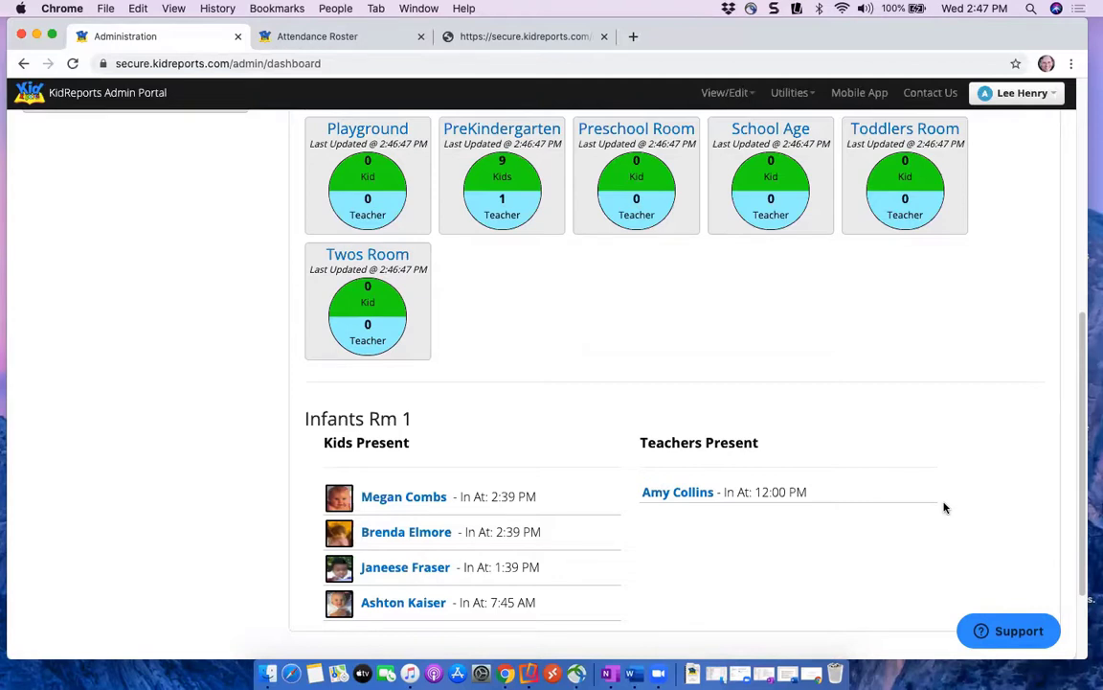
{"action": "scroll", "coordinate": [845, 413], "scroll_direction": "up", "scroll_amount": 1}
{"action": "scroll", "coordinate": [844, 412], "scroll_direction": "up", "scroll_amount": 10}
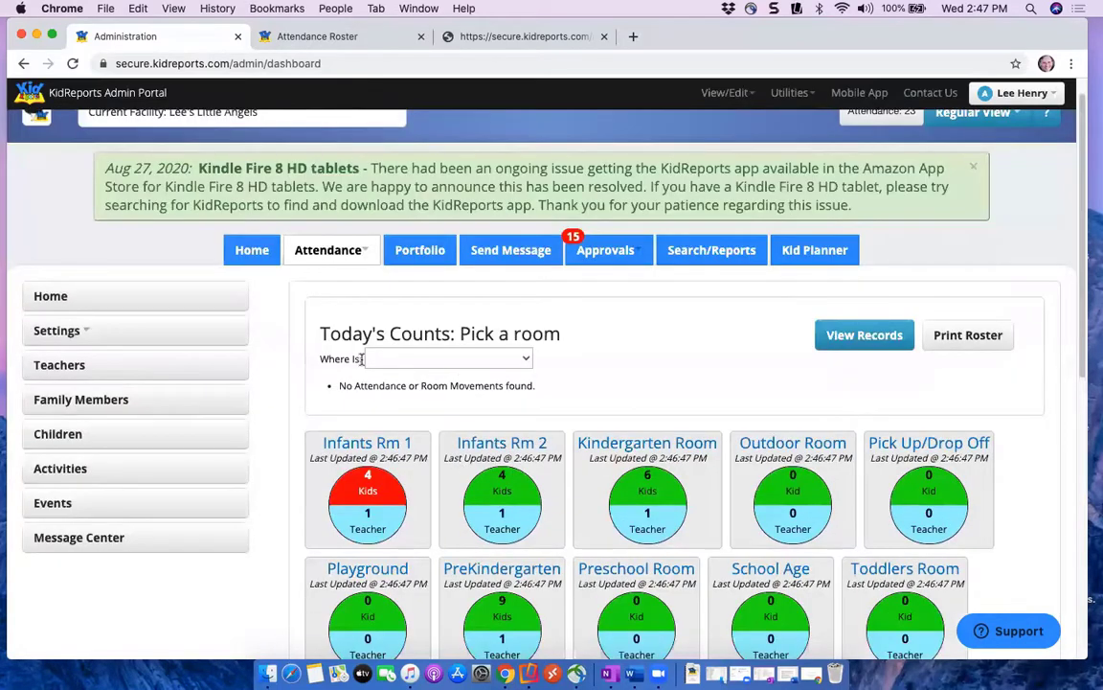
Locate two children with Where Is; one signed in at 7:45 AM and moved into Infants Rm 1 at 2:43 PM
{"action": "left_click", "coordinate": [523, 360]}
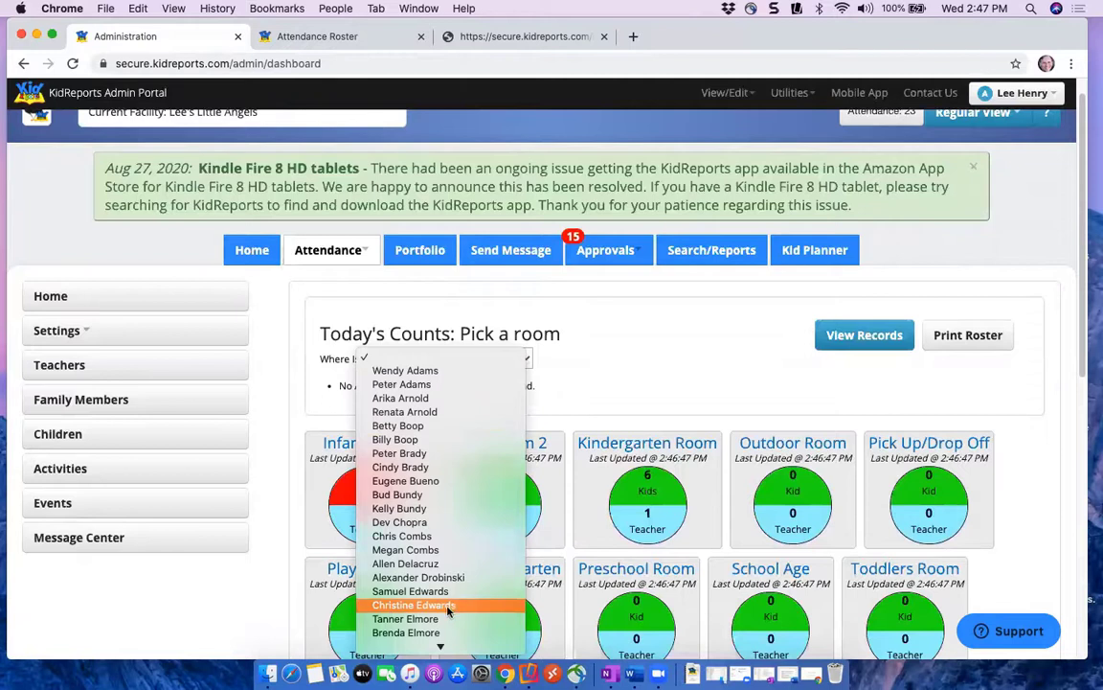
{"action": "left_click", "coordinate": [419, 633]}
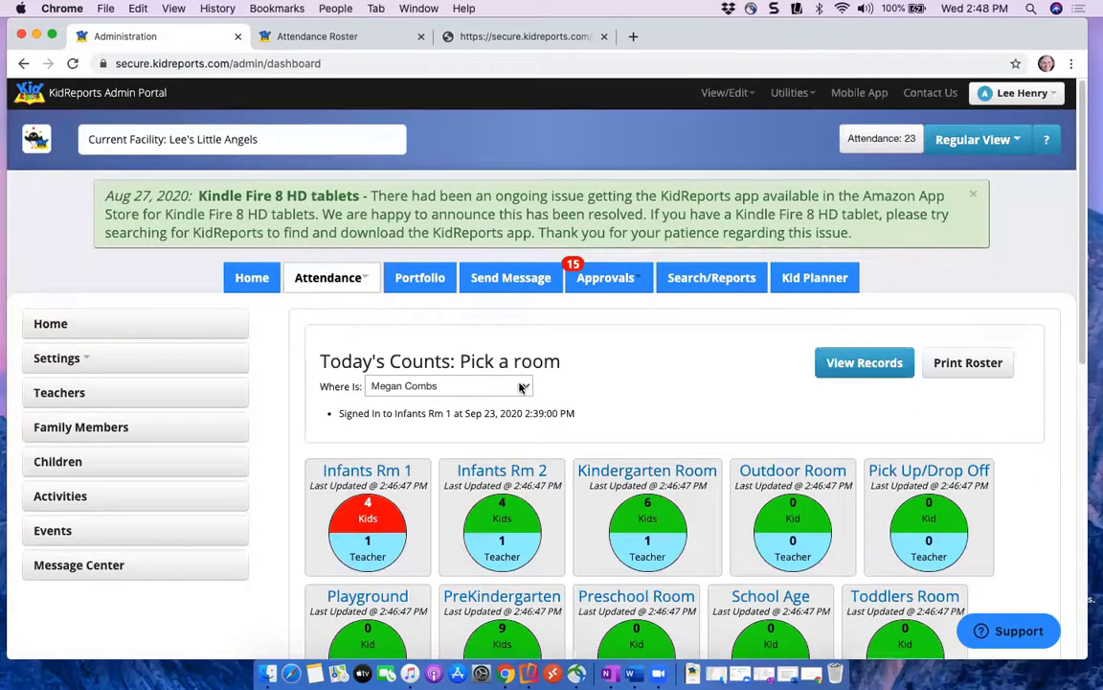
{"action": "left_click", "coordinate": [522, 387]}
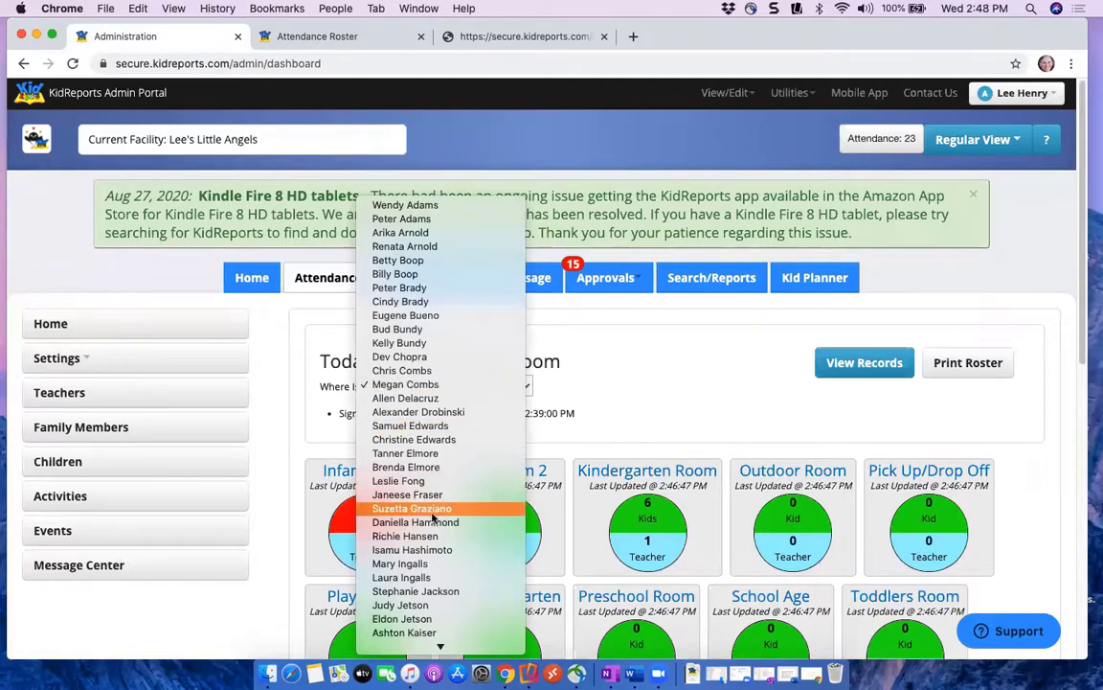
{"action": "left_click", "coordinate": [425, 634]}
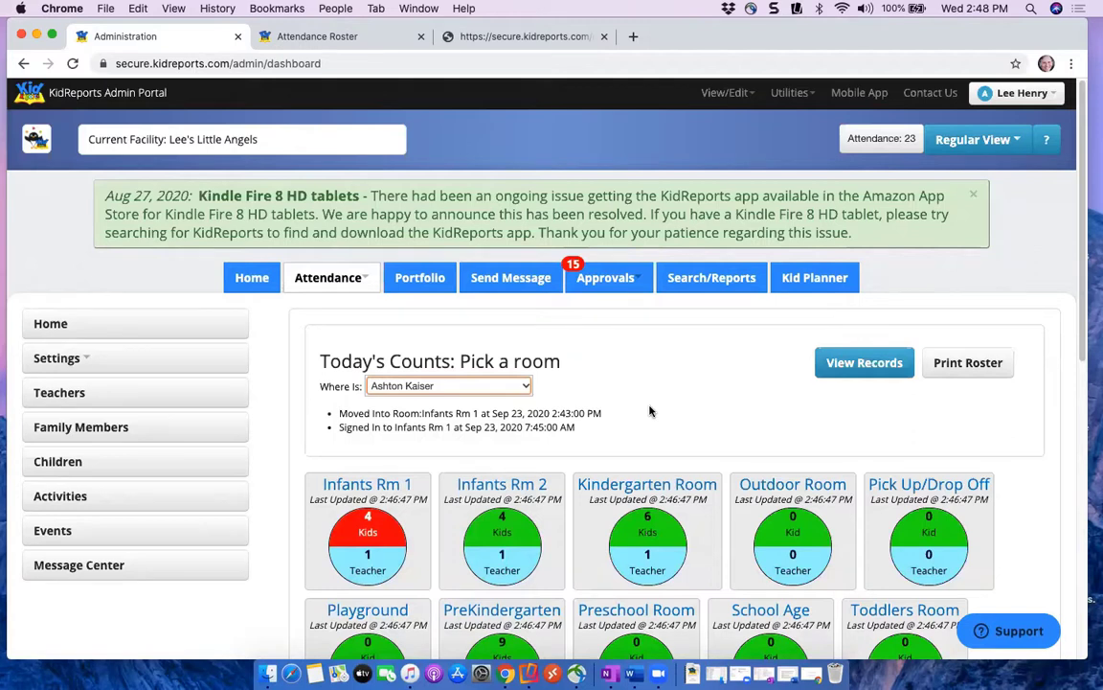
{"action": "left_click", "coordinate": [362, 278]}
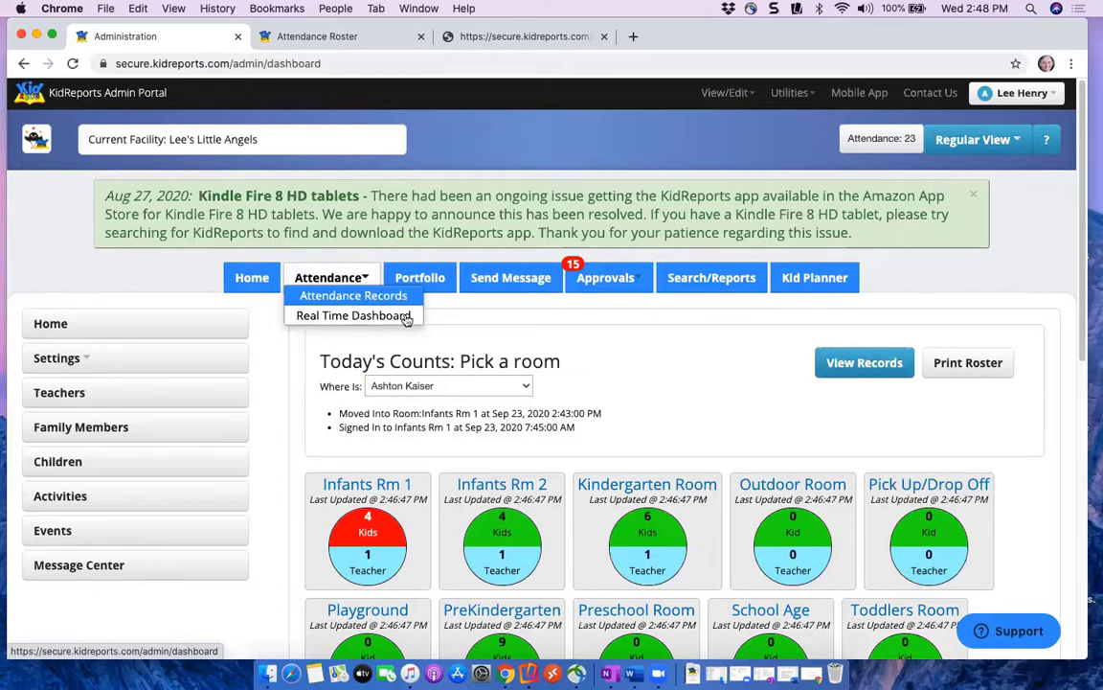
{"action": "left_click", "coordinate": [677, 320]}
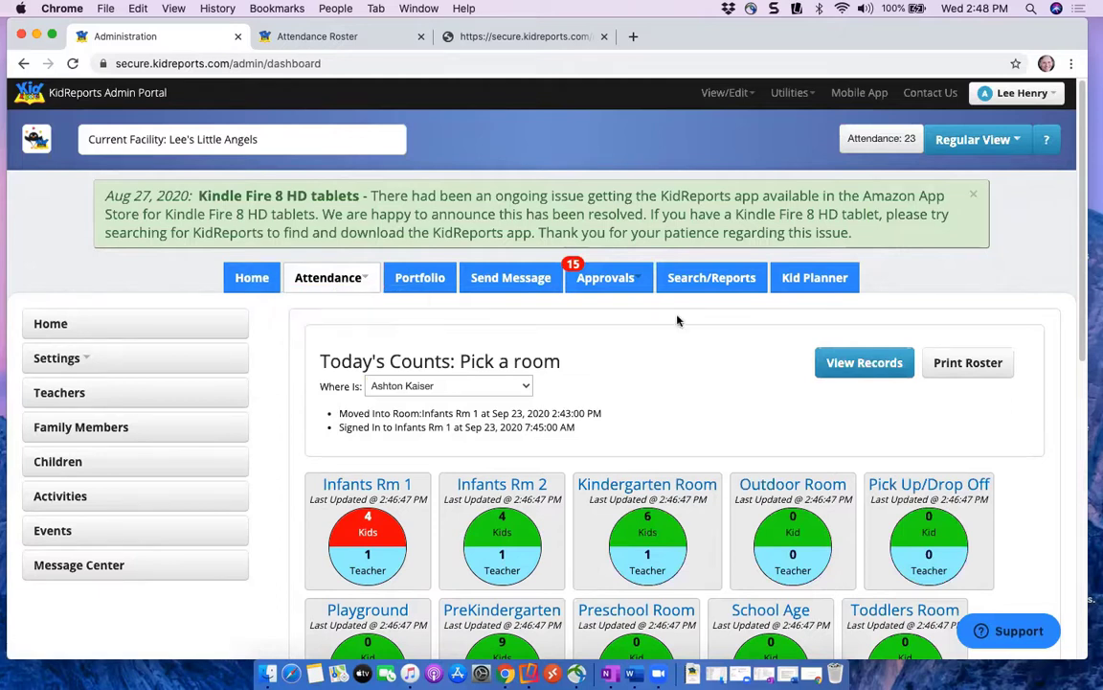
Show the Portfolio grid of Infants Rm 1's five children with released, private and pending counts
{"action": "left_click", "coordinate": [419, 281]}
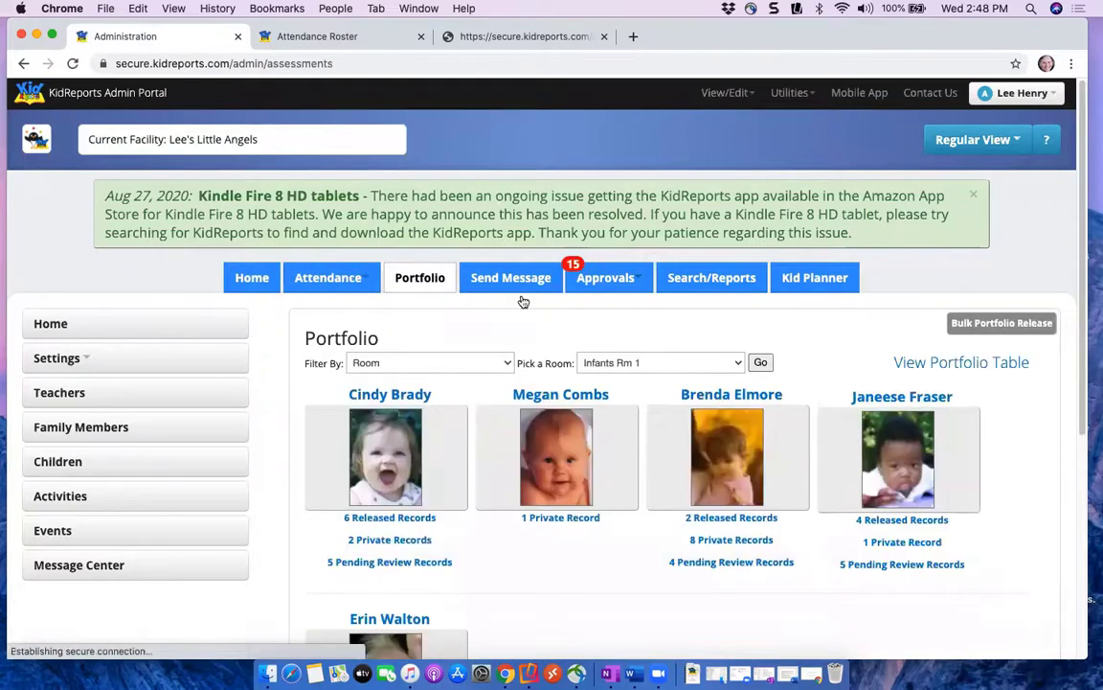
{"action": "scroll", "coordinate": [830, 305], "scroll_direction": "down", "scroll_amount": 5}
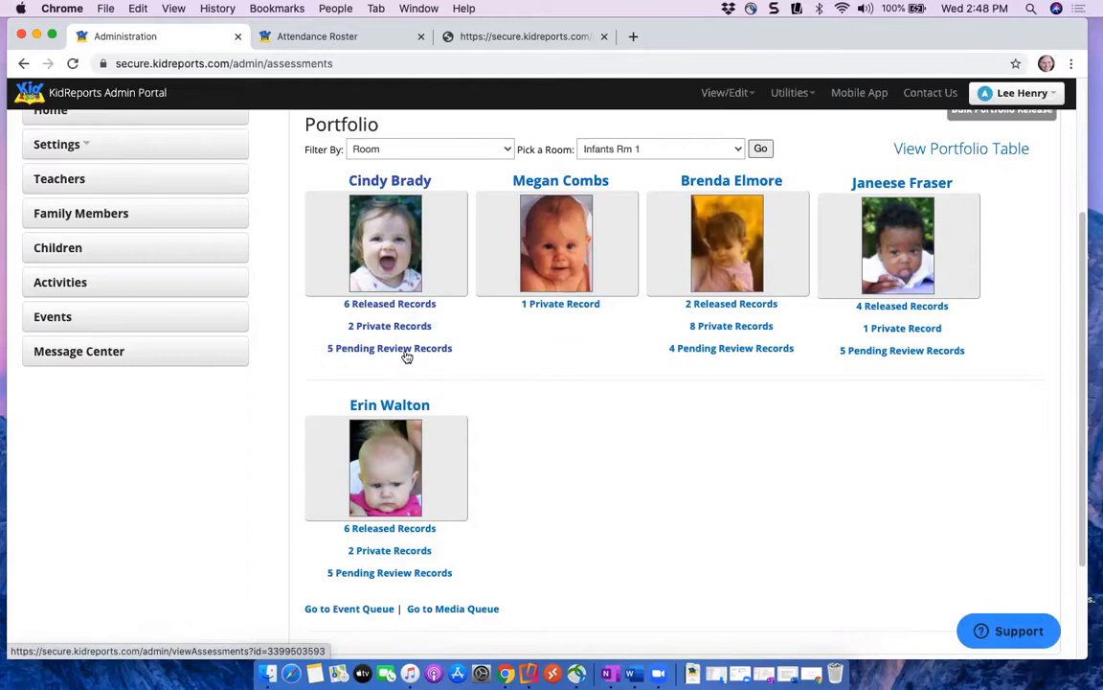
{"action": "left_click", "coordinate": [347, 203]}
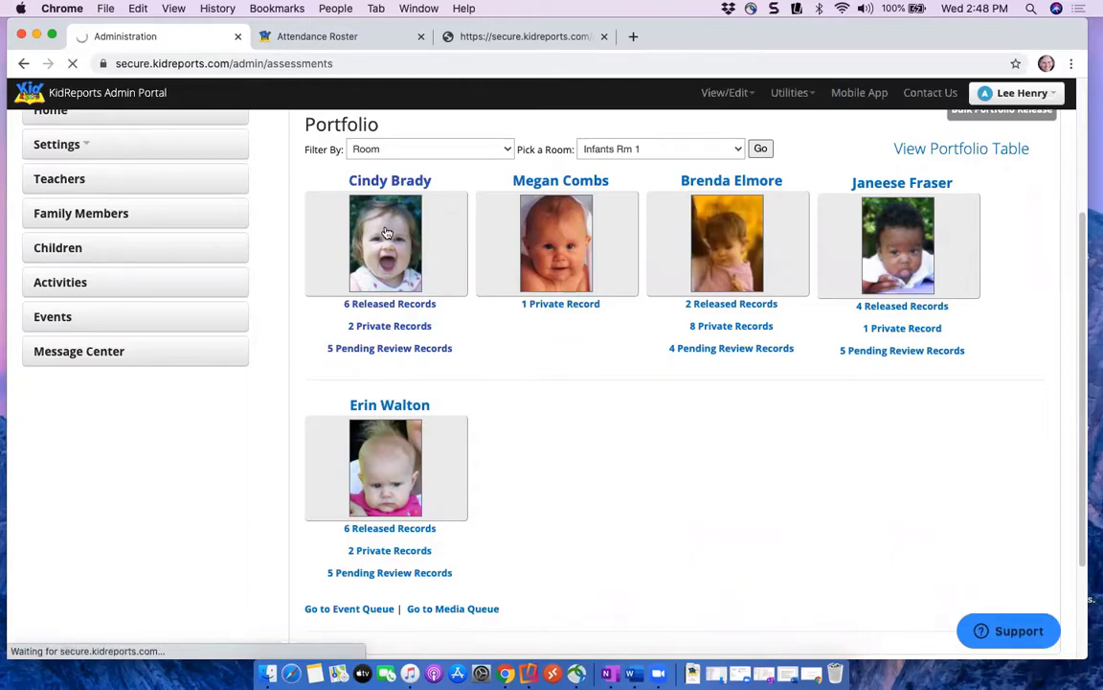
{"action": "scroll", "coordinate": [900, 331], "scroll_direction": "down", "scroll_amount": 10}
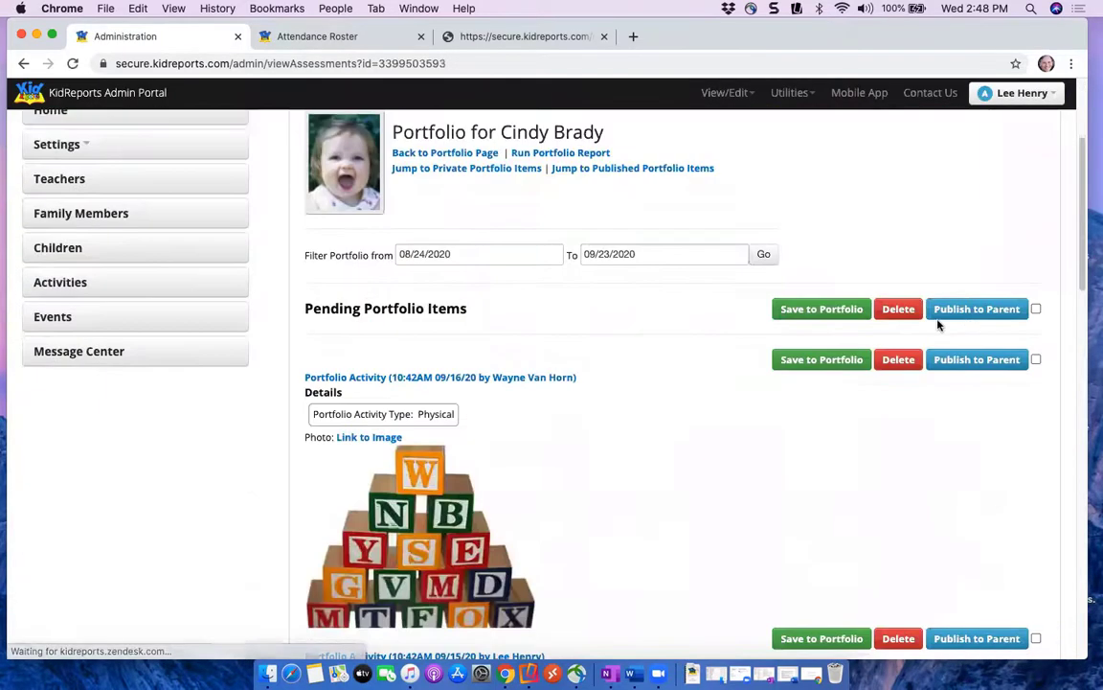
{"action": "scroll", "coordinate": [978, 324], "scroll_direction": "down", "scroll_amount": 10}
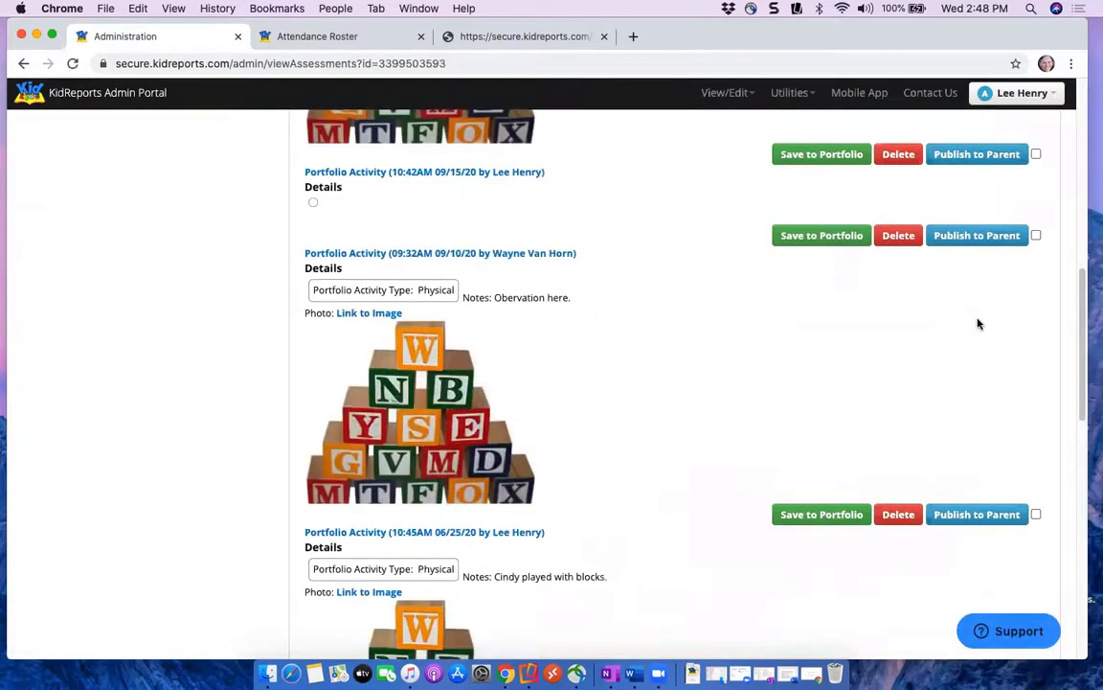
{"action": "scroll", "coordinate": [978, 324], "scroll_direction": "down", "scroll_amount": 2}
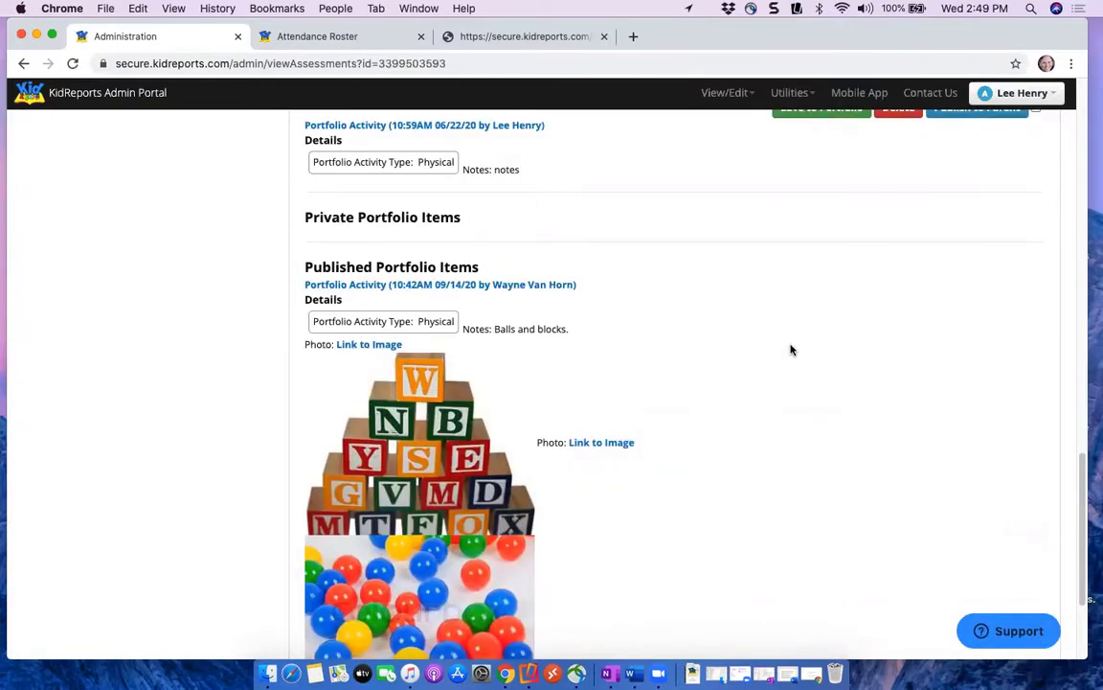
{"action": "scroll", "coordinate": [881, 357], "scroll_direction": "down", "scroll_amount": 4}
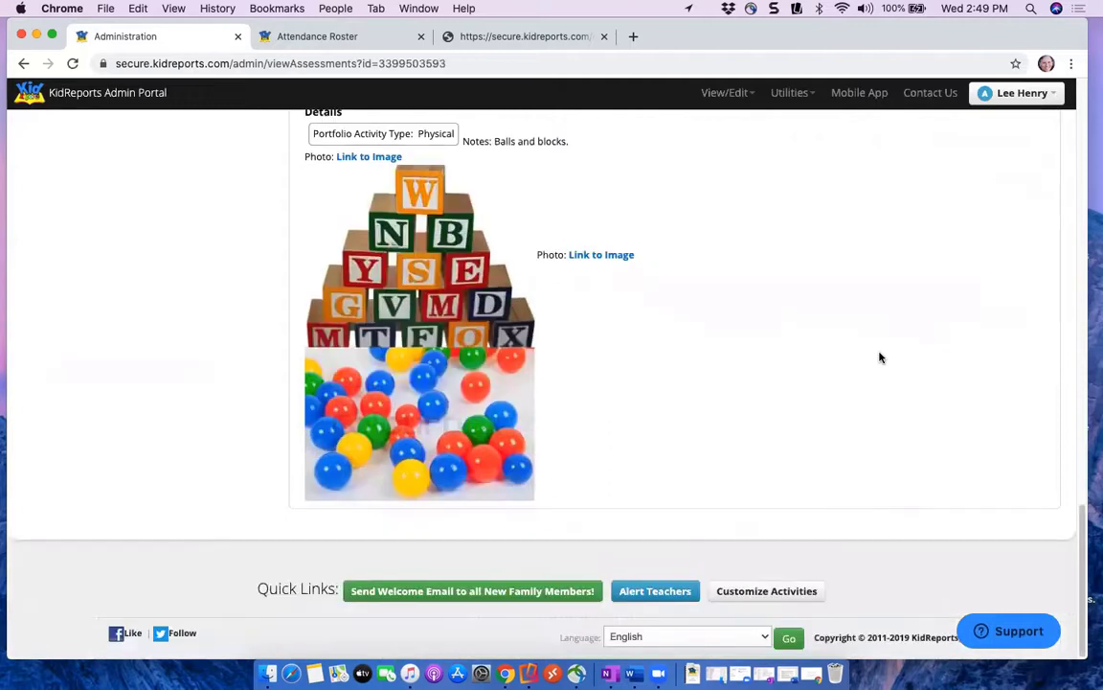
{"action": "scroll", "coordinate": [912, 365], "scroll_direction": "up", "scroll_amount": 5}
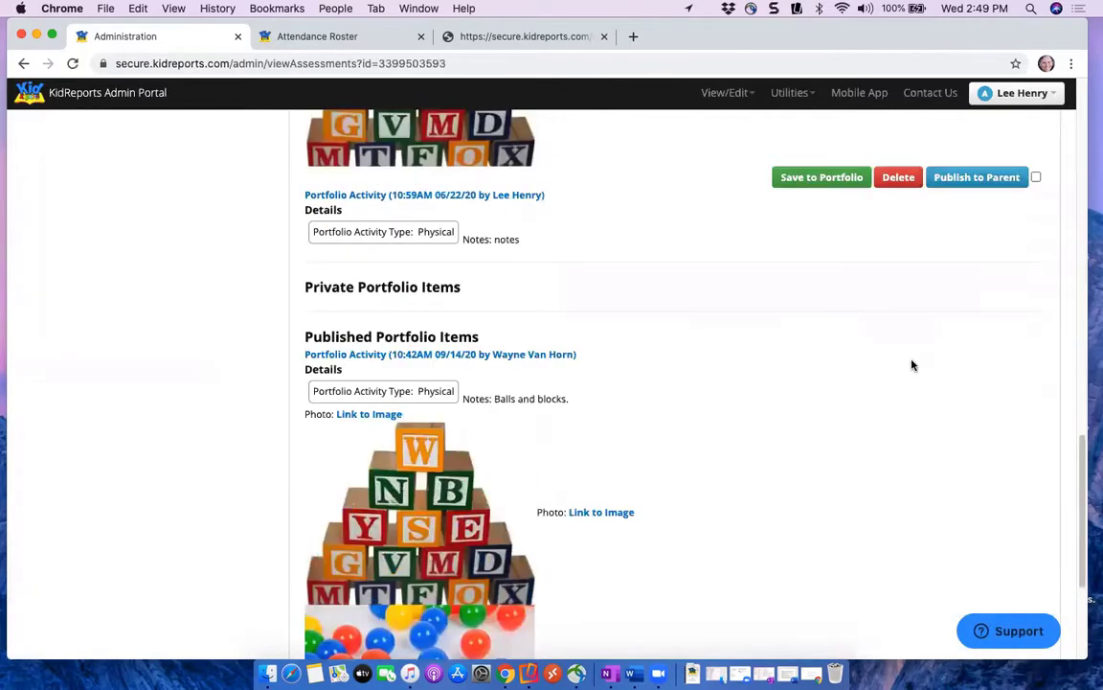
{"action": "scroll", "coordinate": [912, 365], "scroll_direction": "up", "scroll_amount": 4}
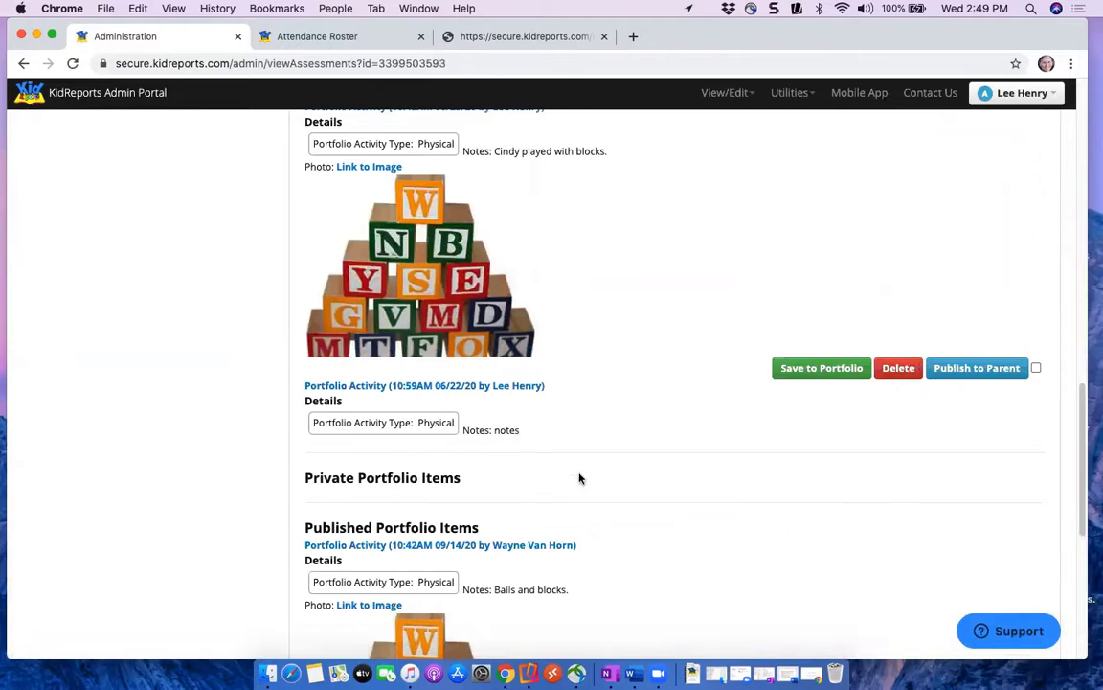
{"action": "scroll", "coordinate": [744, 308], "scroll_direction": "up", "scroll_amount": 15}
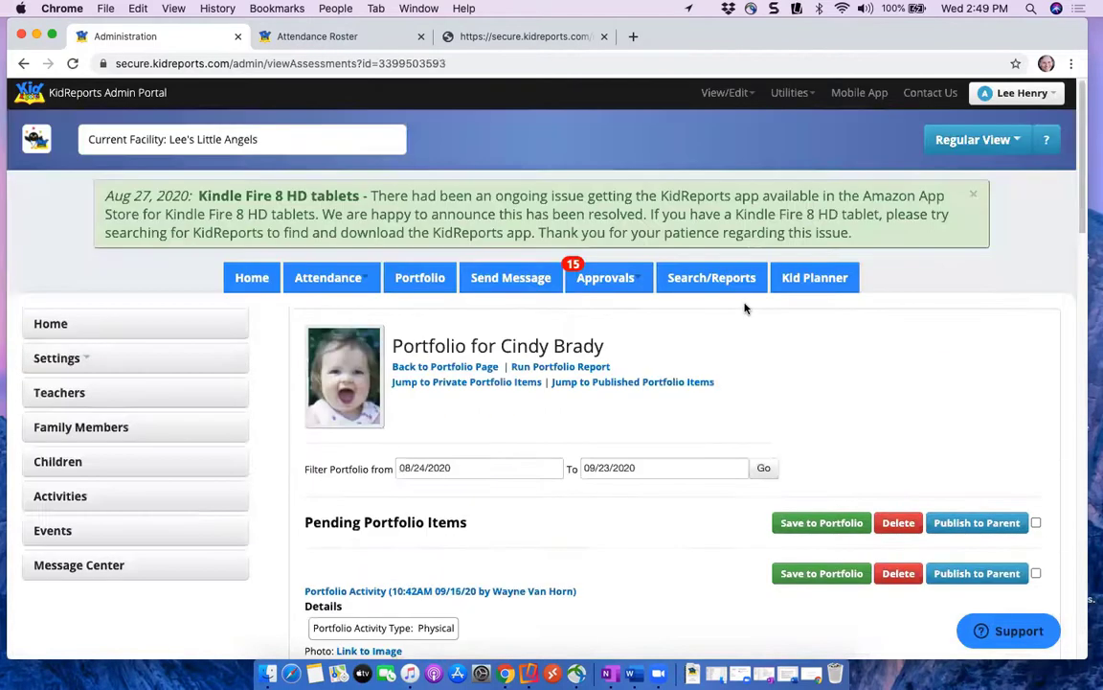
{"action": "left_click", "coordinate": [416, 369]}
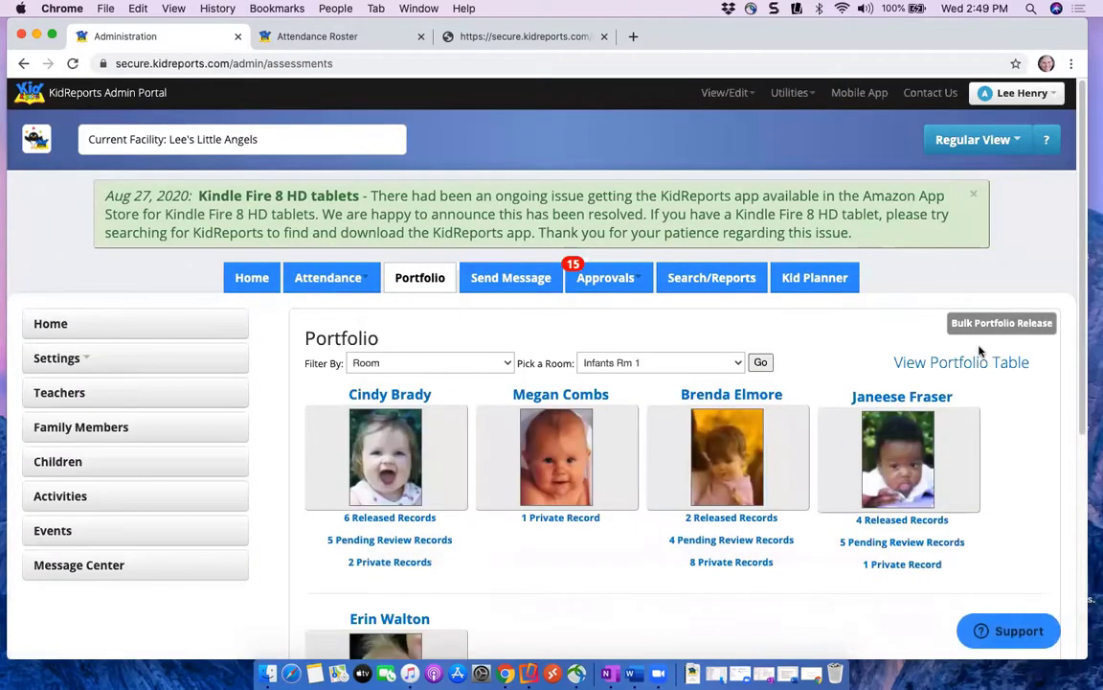
Show all pending portfolio records as a single table
{"action": "left_click", "coordinate": [919, 364]}
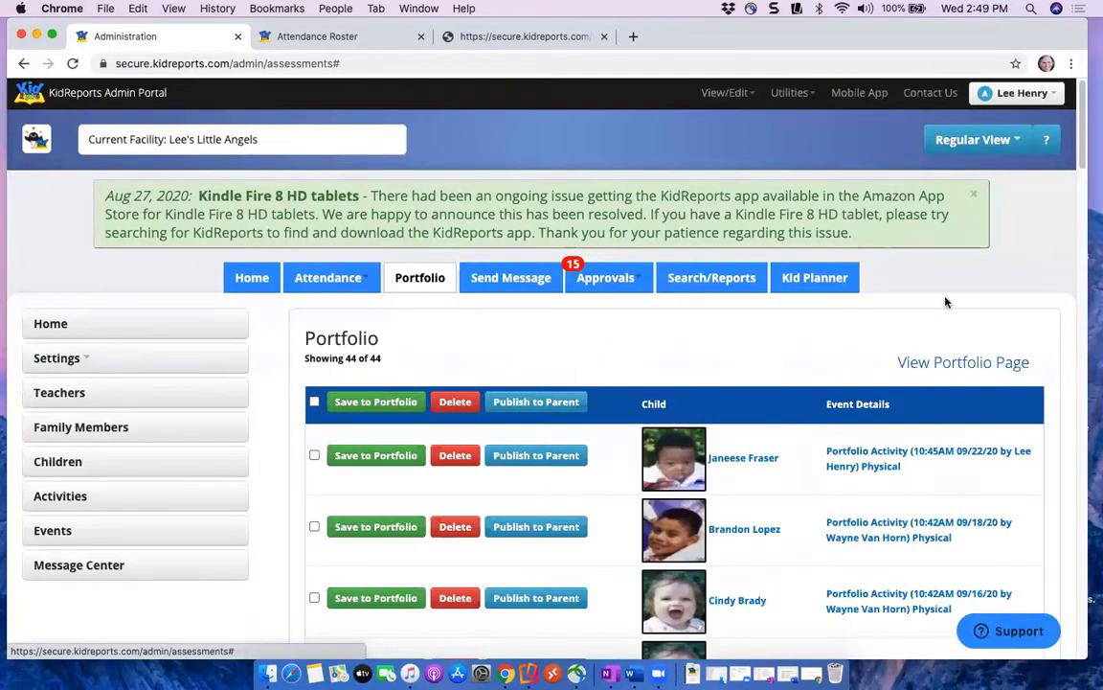
{"action": "scroll", "coordinate": [939, 311], "scroll_direction": "down", "scroll_amount": 10}
{"action": "scroll", "coordinate": [984, 338], "scroll_direction": "down", "scroll_amount": 15}
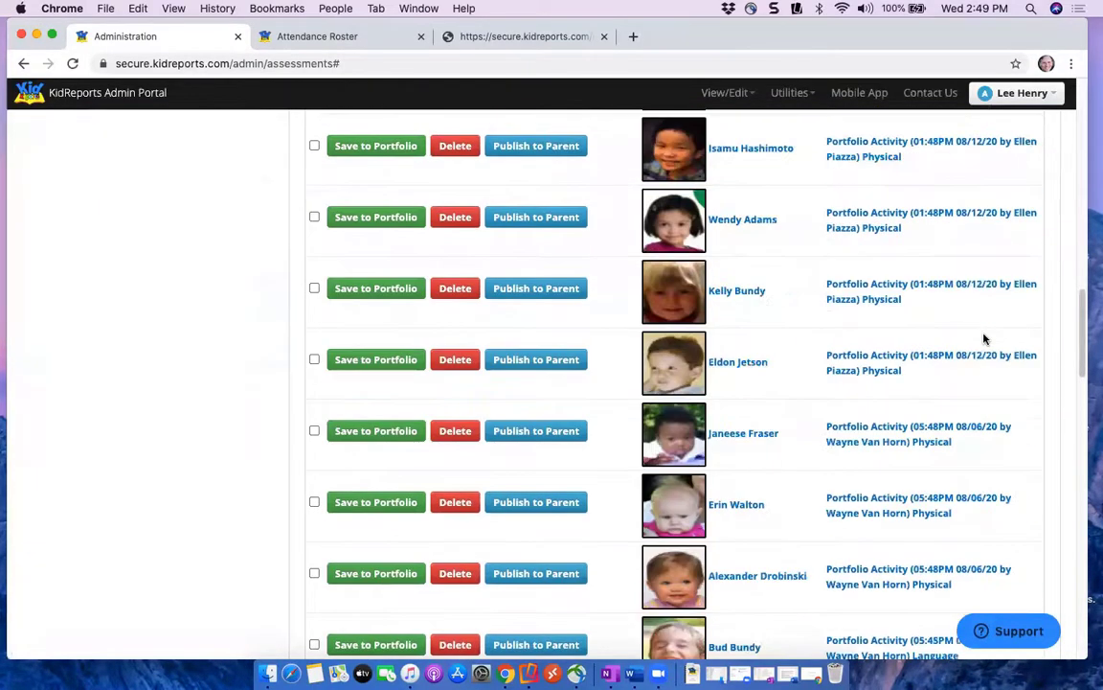
{"action": "scroll", "coordinate": [984, 338], "scroll_direction": "down", "scroll_amount": 10}
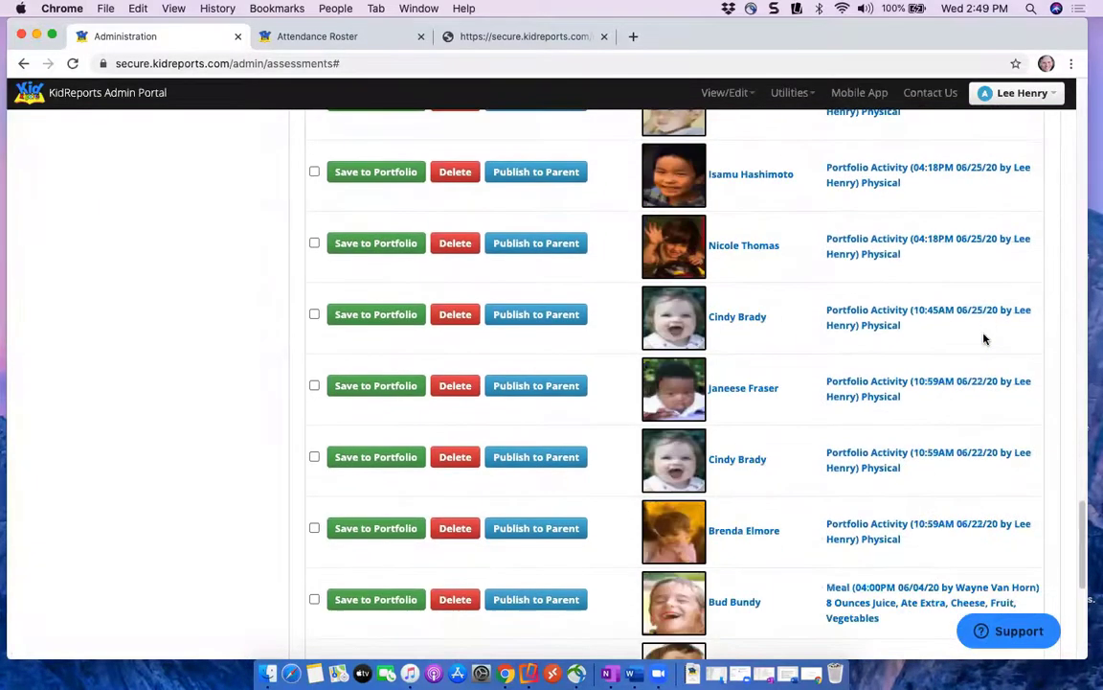
{"action": "scroll", "coordinate": [984, 338], "scroll_direction": "up", "scroll_amount": 20}
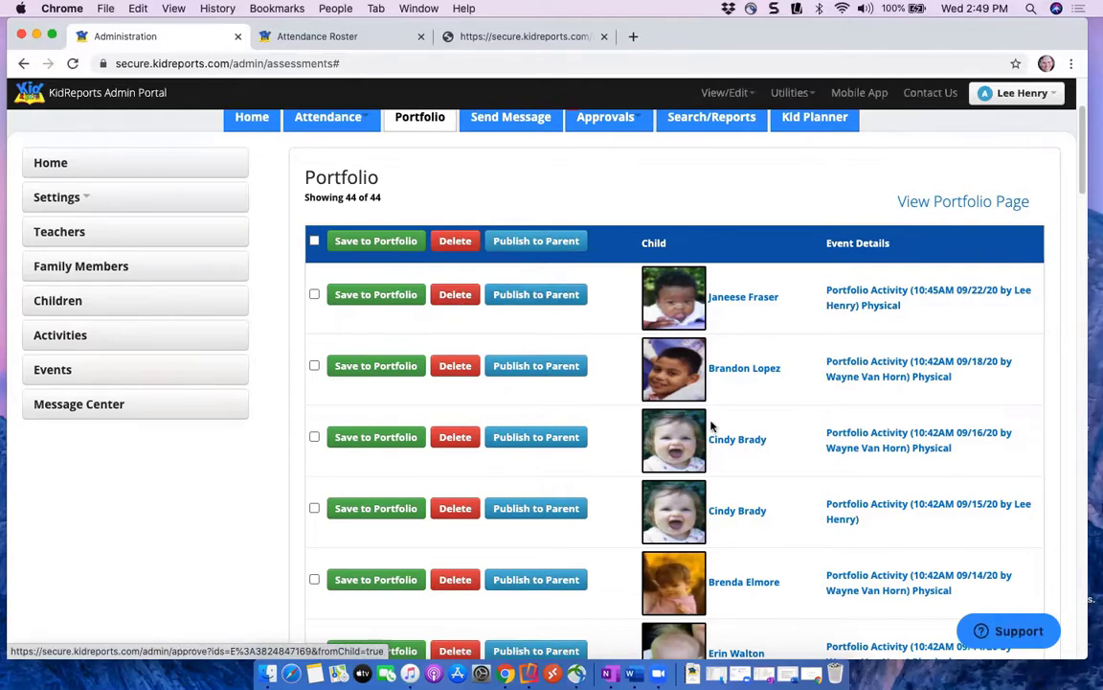
Publish the top two portfolio records to parents, confirming 'Published 2 Events'
{"action": "left_click", "coordinate": [314, 295]}
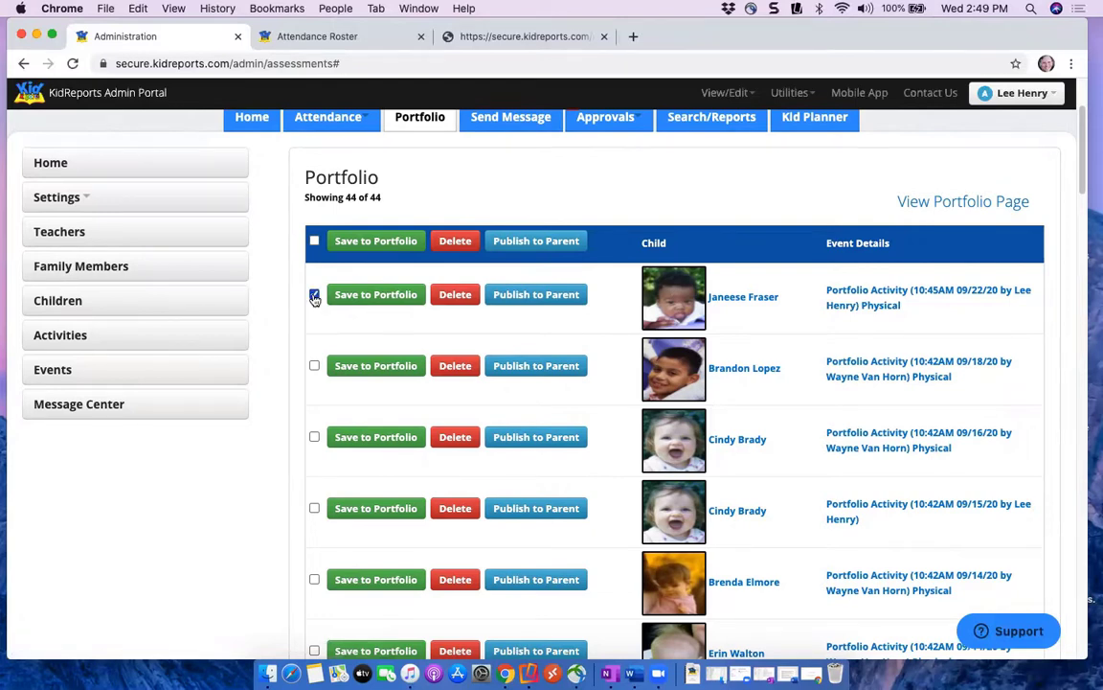
{"action": "left_click", "coordinate": [314, 367]}
{"action": "left_click", "coordinate": [315, 243]}
{"action": "left_click", "coordinate": [314, 243]}
{"action": "left_click", "coordinate": [314, 294]}
{"action": "left_click", "coordinate": [314, 365]}
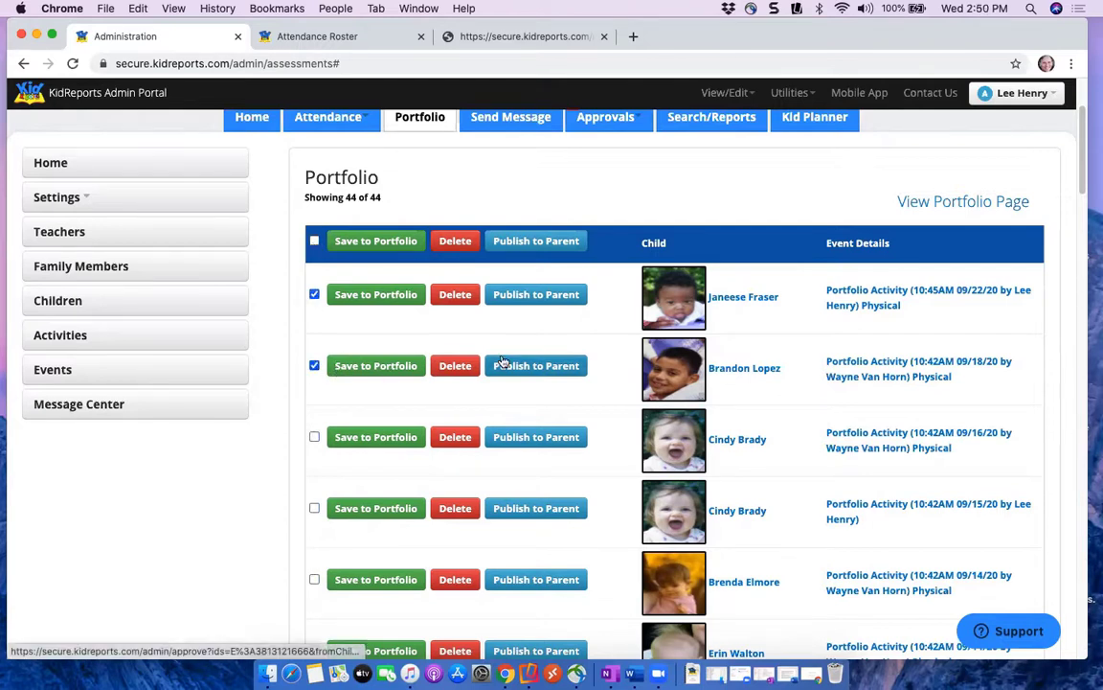
{"action": "left_click", "coordinate": [536, 245]}
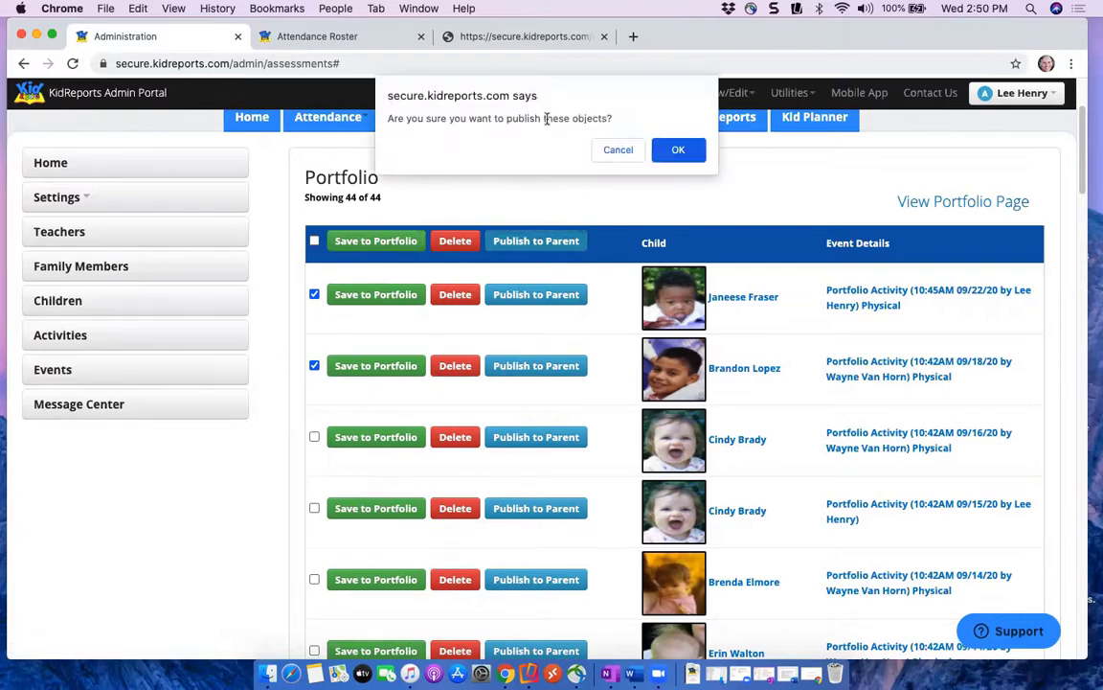
{"action": "left_click", "coordinate": [679, 149]}
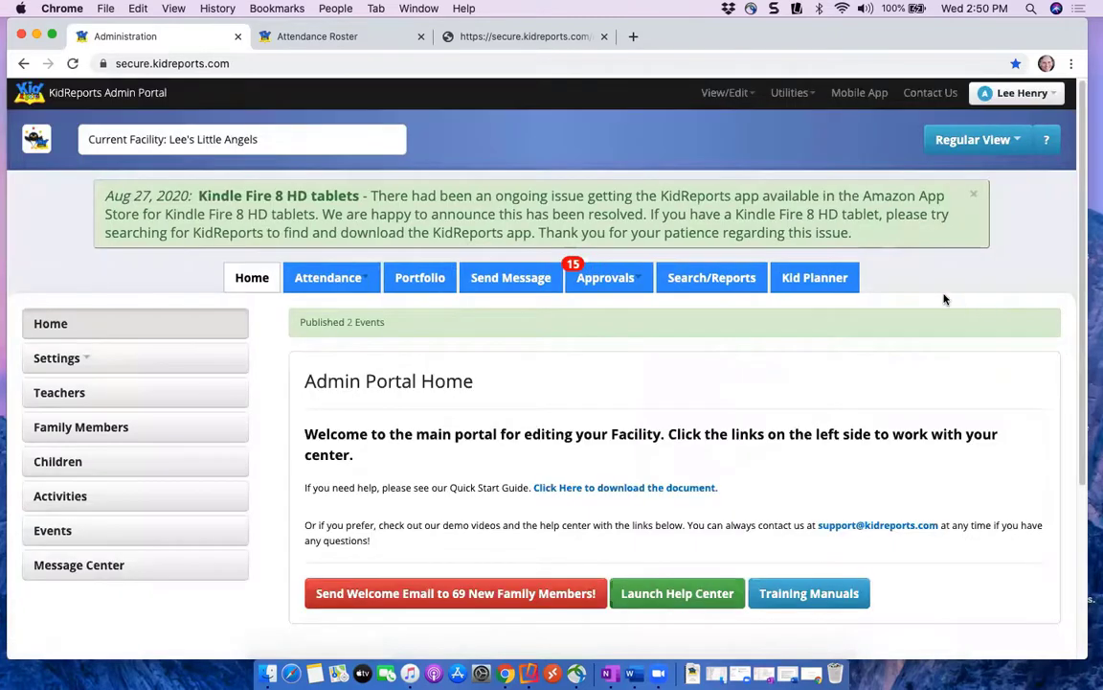
{"action": "scroll", "coordinate": [944, 298], "scroll_direction": "down", "scroll_amount": 2}
Return to the Portfolio table listing 42 of 42 pending records and bring up the approval queues
{"action": "left_click", "coordinate": [428, 194]}
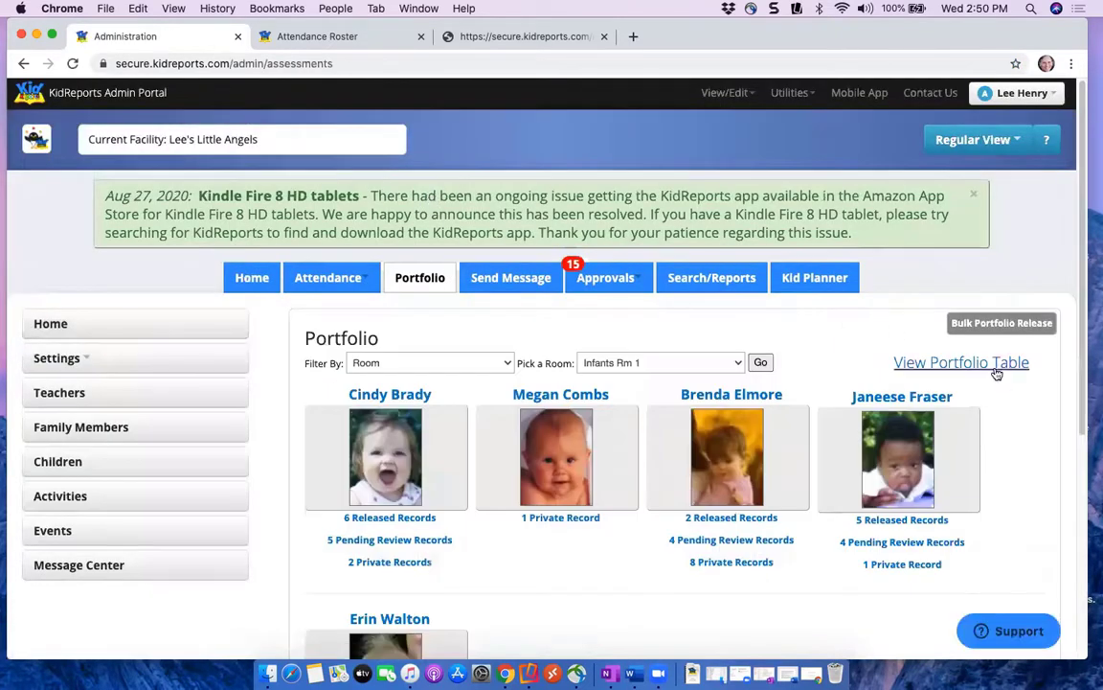
{"action": "left_click", "coordinate": [998, 370]}
{"action": "scroll", "coordinate": [879, 316], "scroll_direction": "down", "scroll_amount": 5}
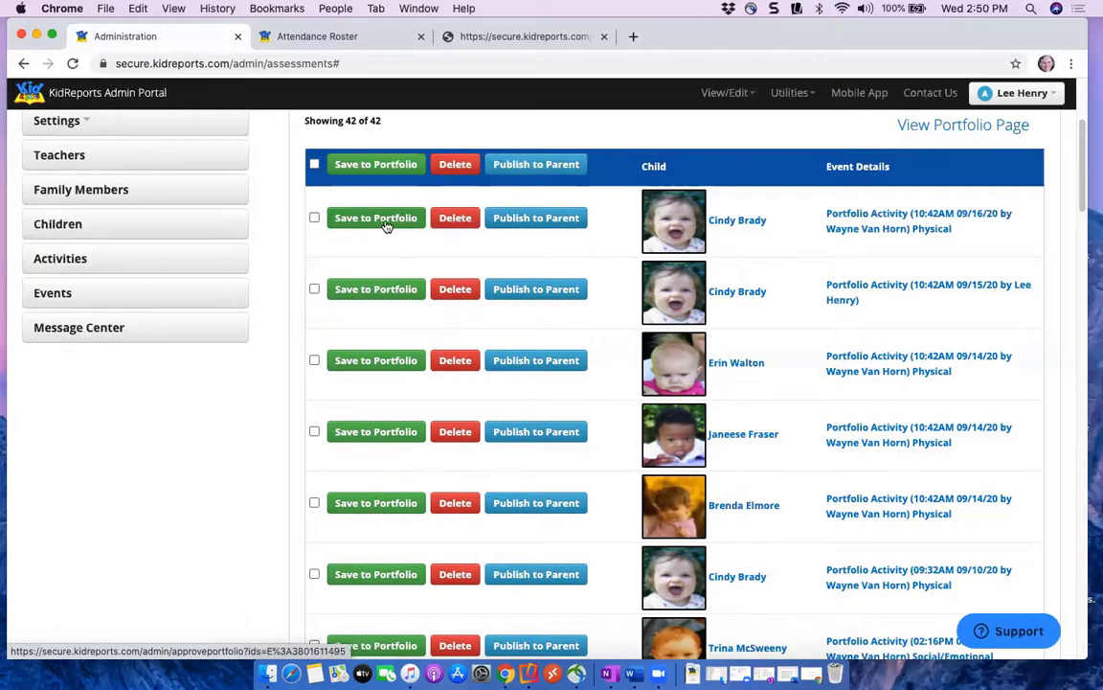
{"action": "scroll", "coordinate": [881, 249], "scroll_direction": "up", "scroll_amount": 5}
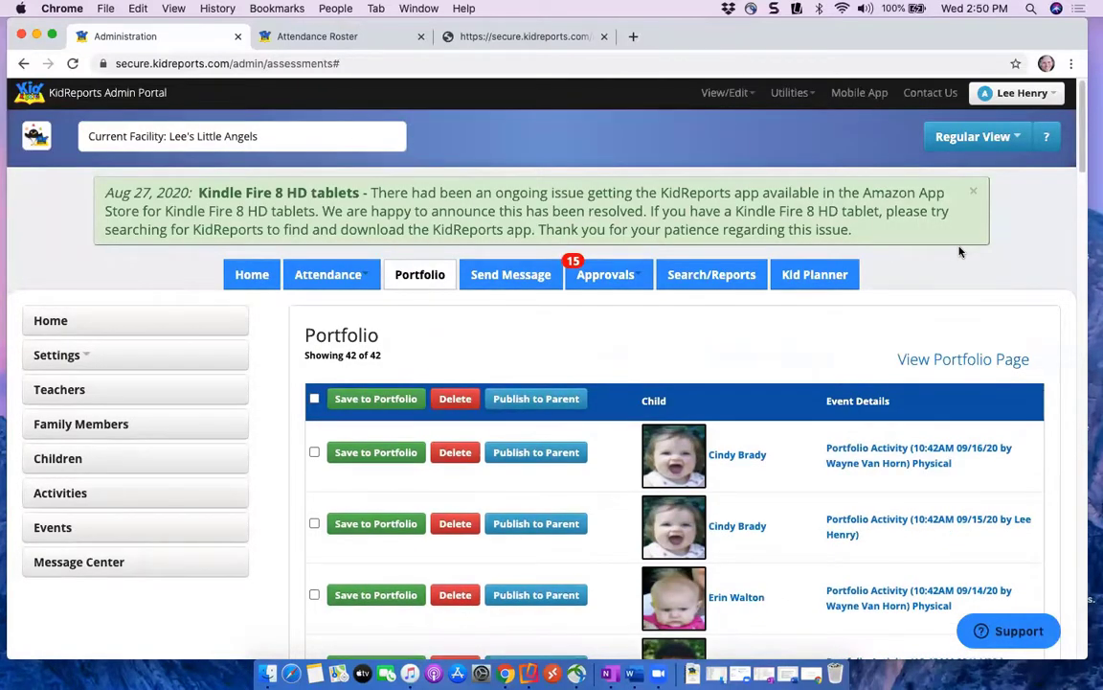
{"action": "left_click", "coordinate": [623, 280]}
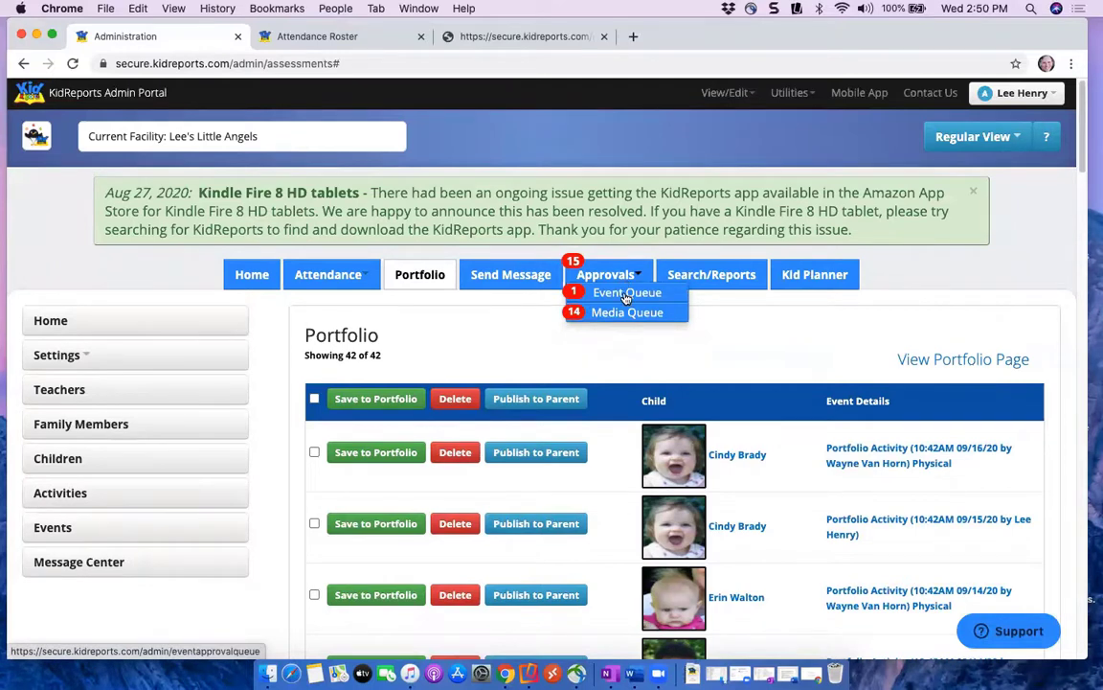
In the Media Queue, approve the two signature images one at a time
{"action": "left_click", "coordinate": [644, 316]}
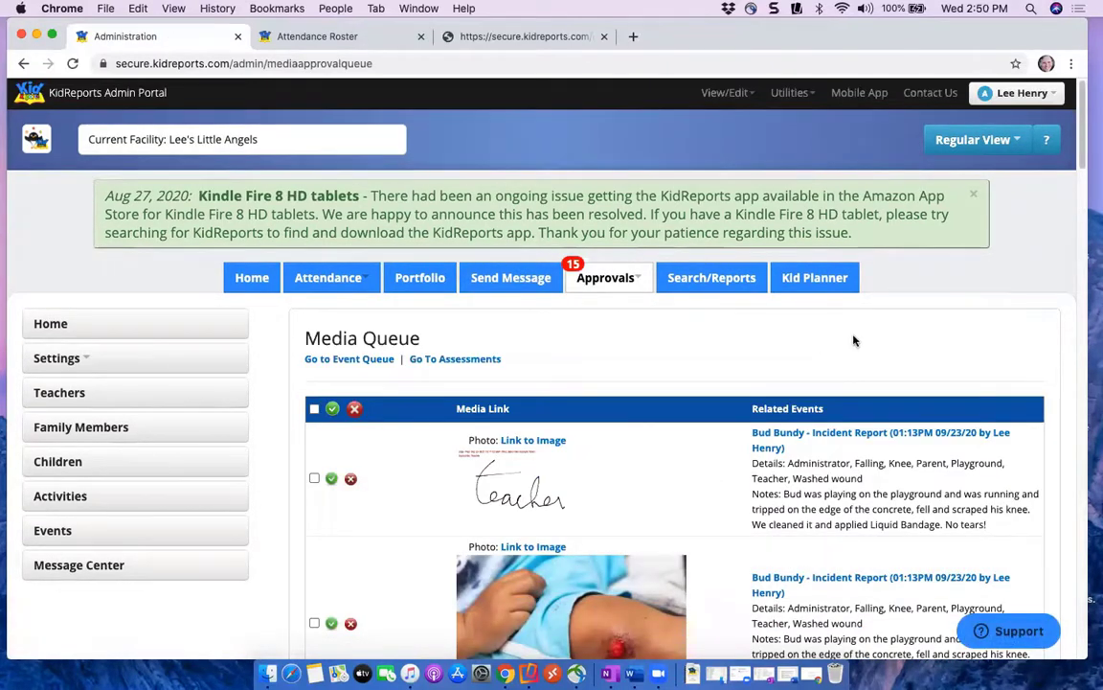
{"action": "scroll", "coordinate": [854, 340], "scroll_direction": "down", "scroll_amount": 3}
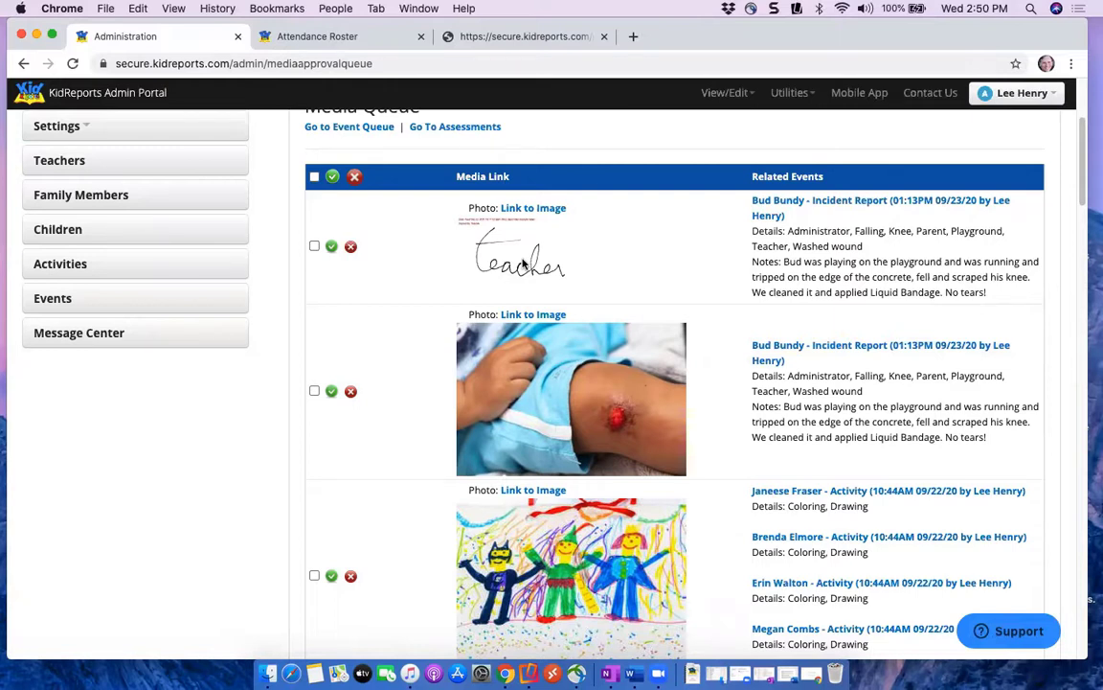
{"action": "left_click", "coordinate": [314, 246]}
{"action": "left_click", "coordinate": [332, 247]}
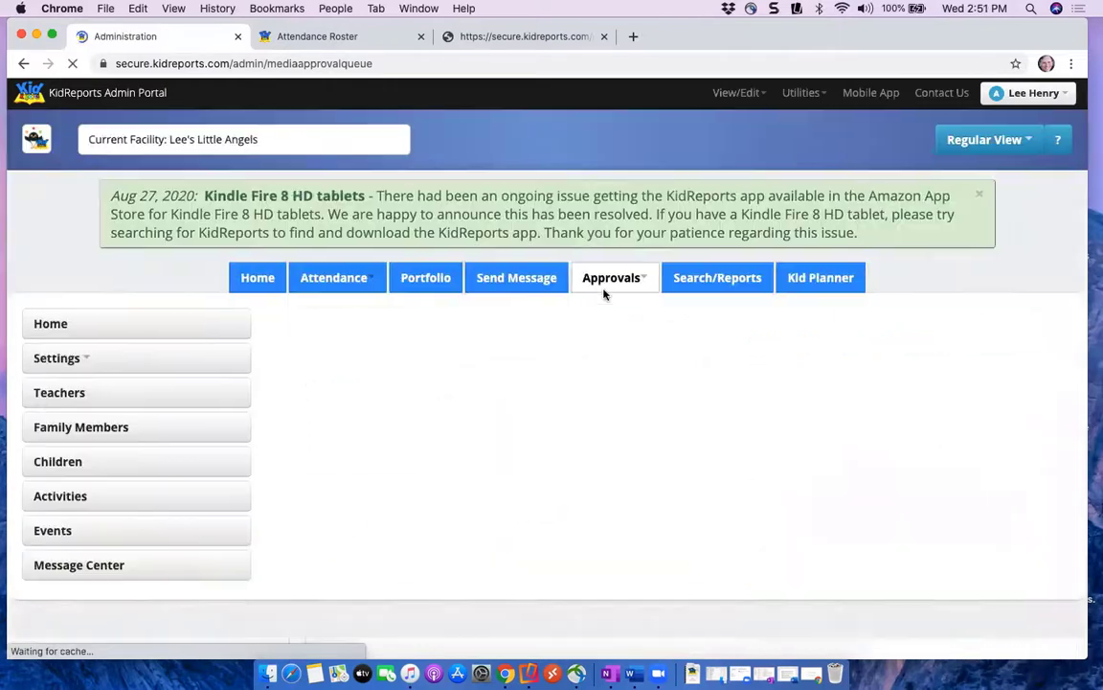
{"action": "scroll", "coordinate": [827, 325], "scroll_direction": "down", "scroll_amount": 10}
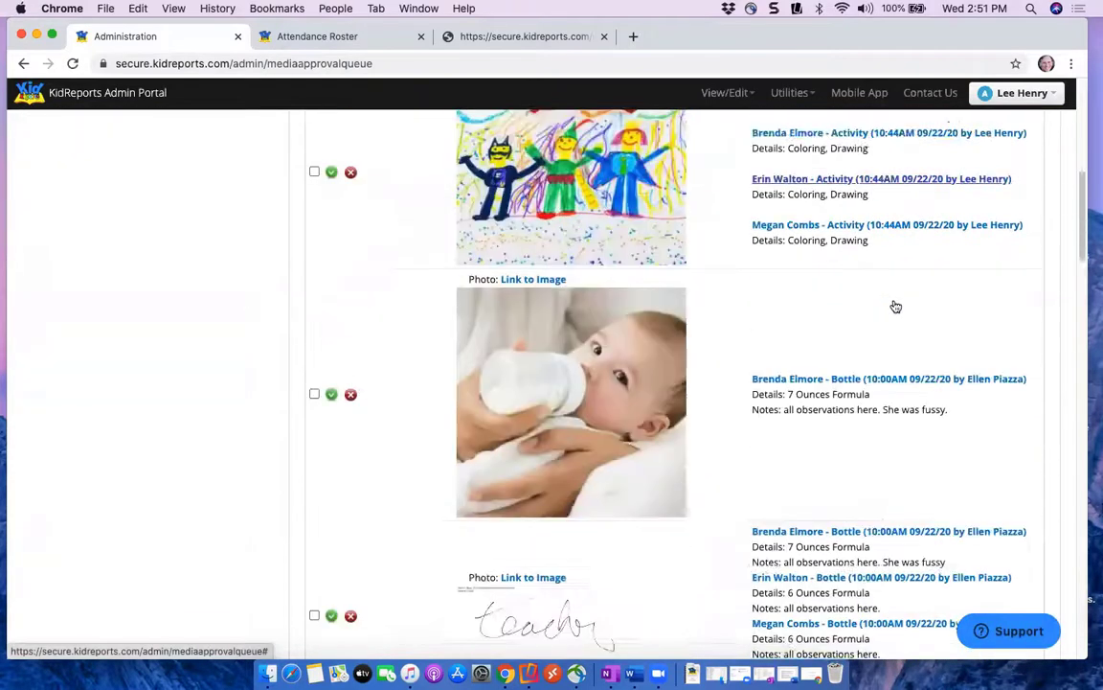
{"action": "scroll", "coordinate": [893, 300], "scroll_direction": "down", "scroll_amount": 3}
{"action": "left_click", "coordinate": [314, 328]}
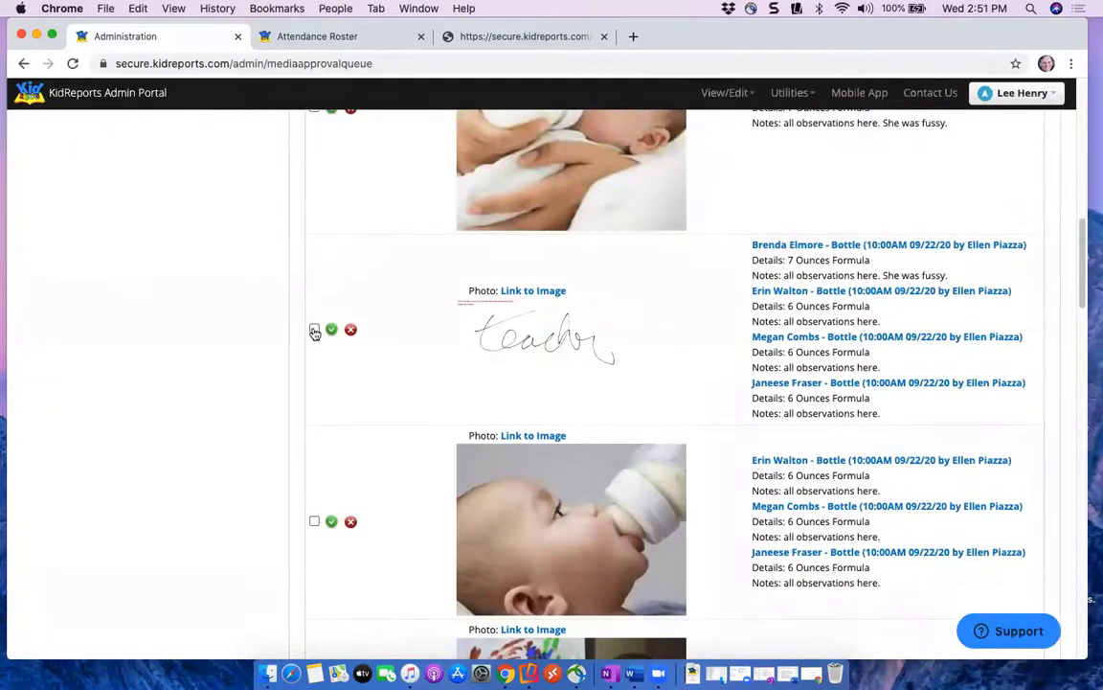
{"action": "left_click", "coordinate": [330, 330]}
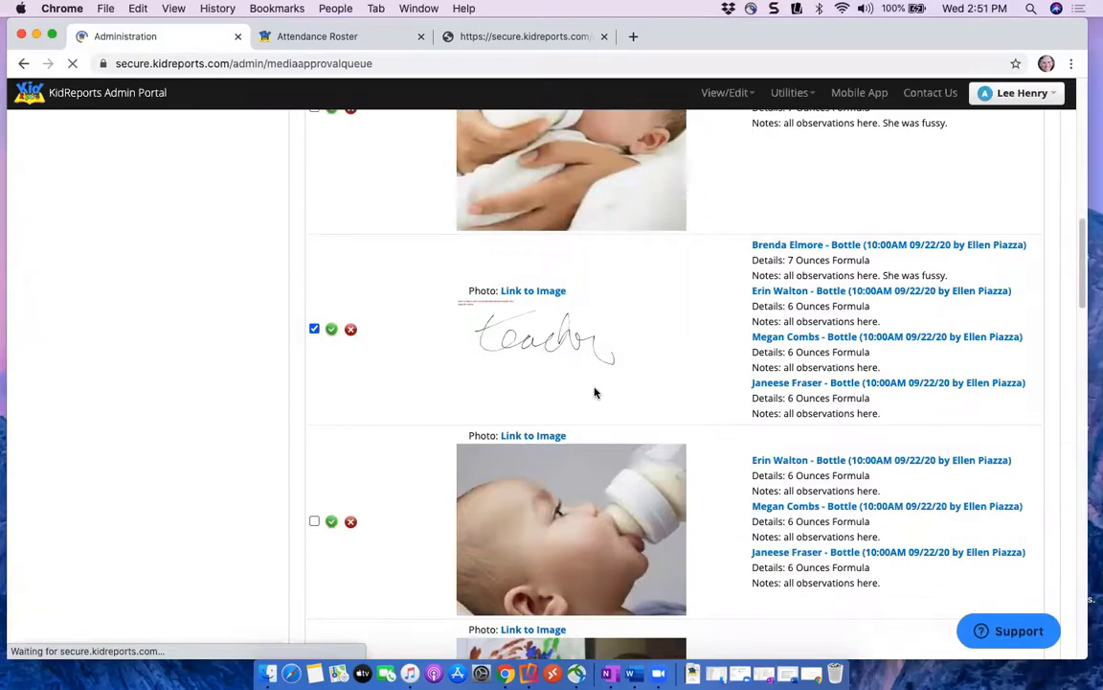
Approve the children's drawing and both bottle-feeding photos together, confirming 'Published 3 Media Files'
{"action": "scroll", "coordinate": [827, 419], "scroll_direction": "down", "scroll_amount": 3}
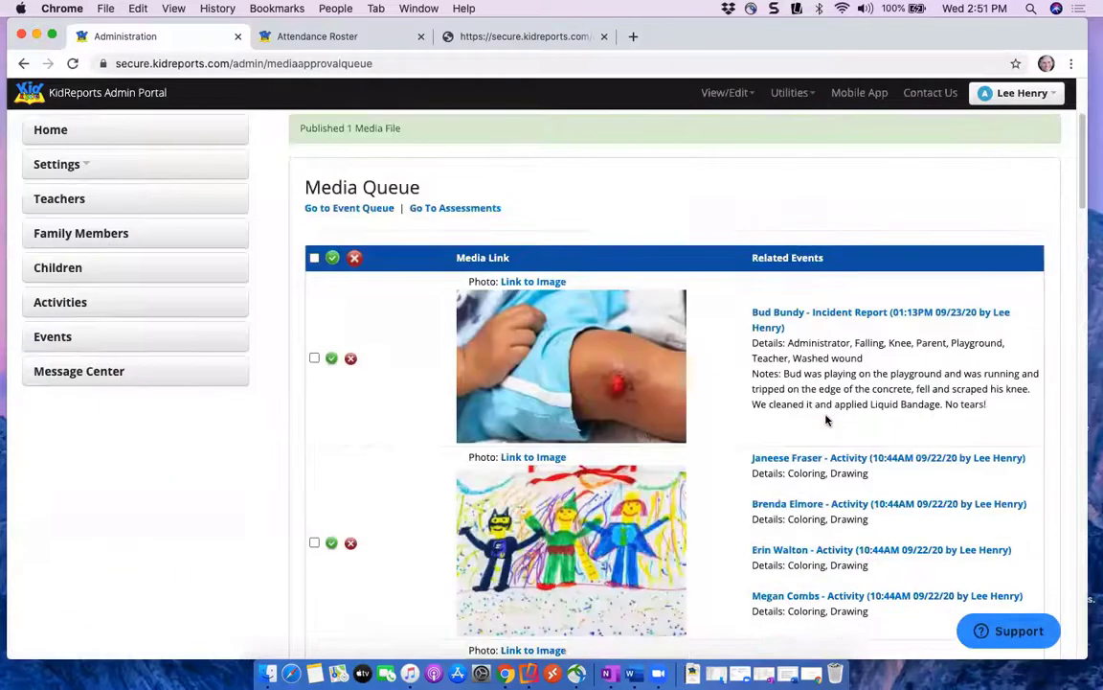
{"action": "left_click", "coordinate": [314, 257]}
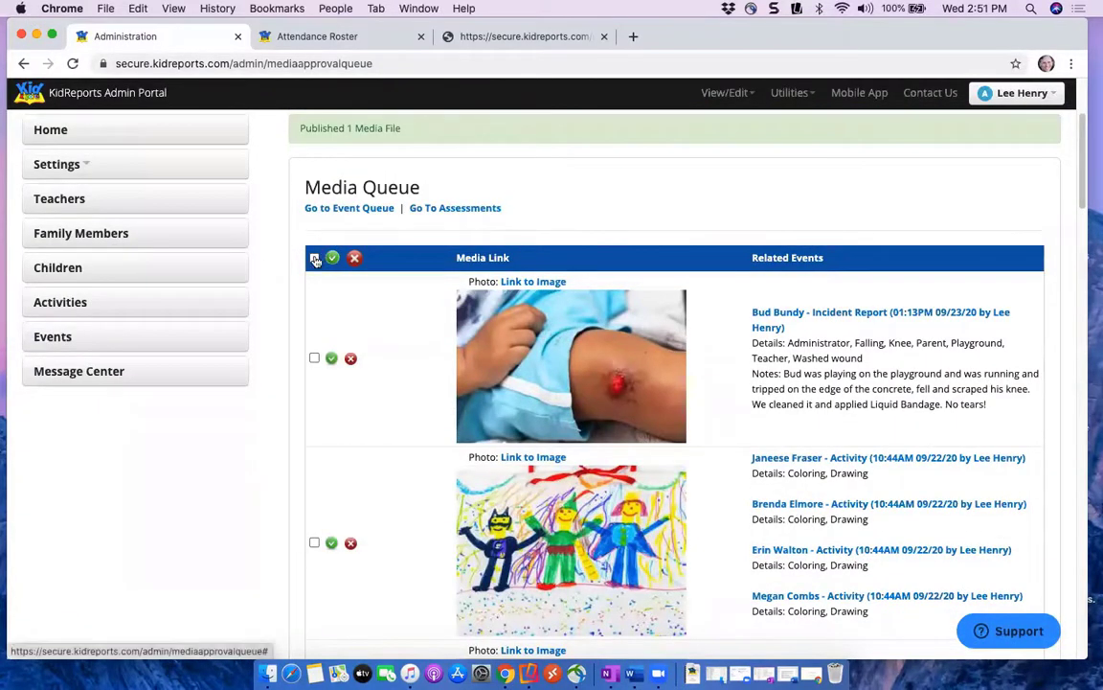
{"action": "scroll", "coordinate": [962, 352], "scroll_direction": "down", "scroll_amount": 15}
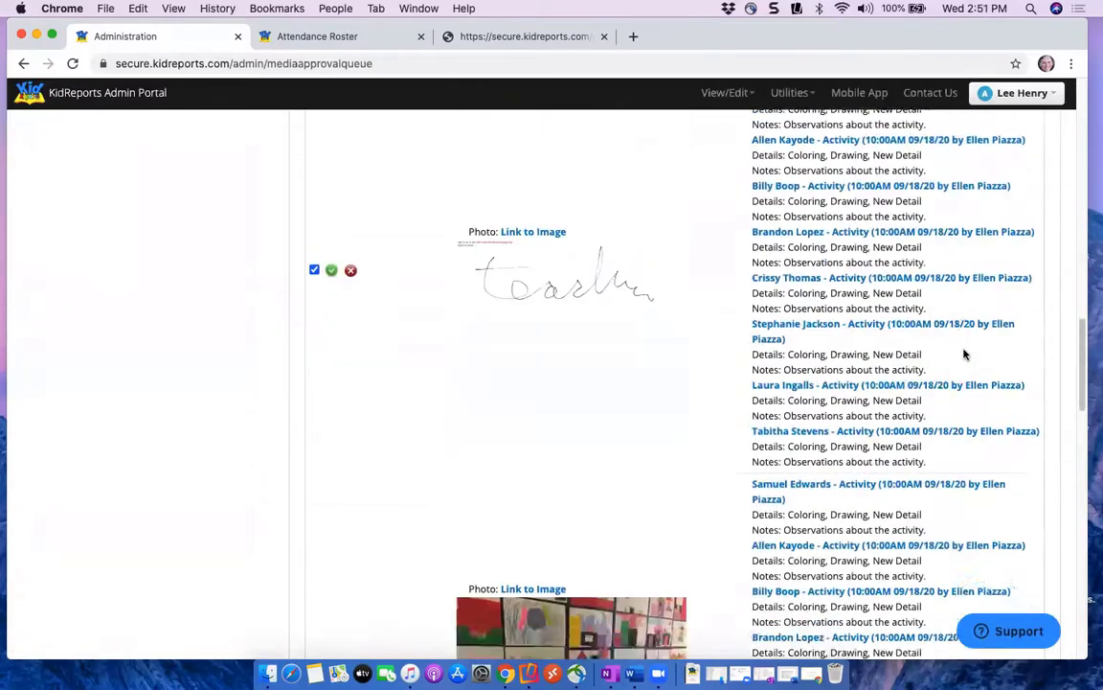
{"action": "scroll", "coordinate": [963, 352], "scroll_direction": "up", "scroll_amount": 15}
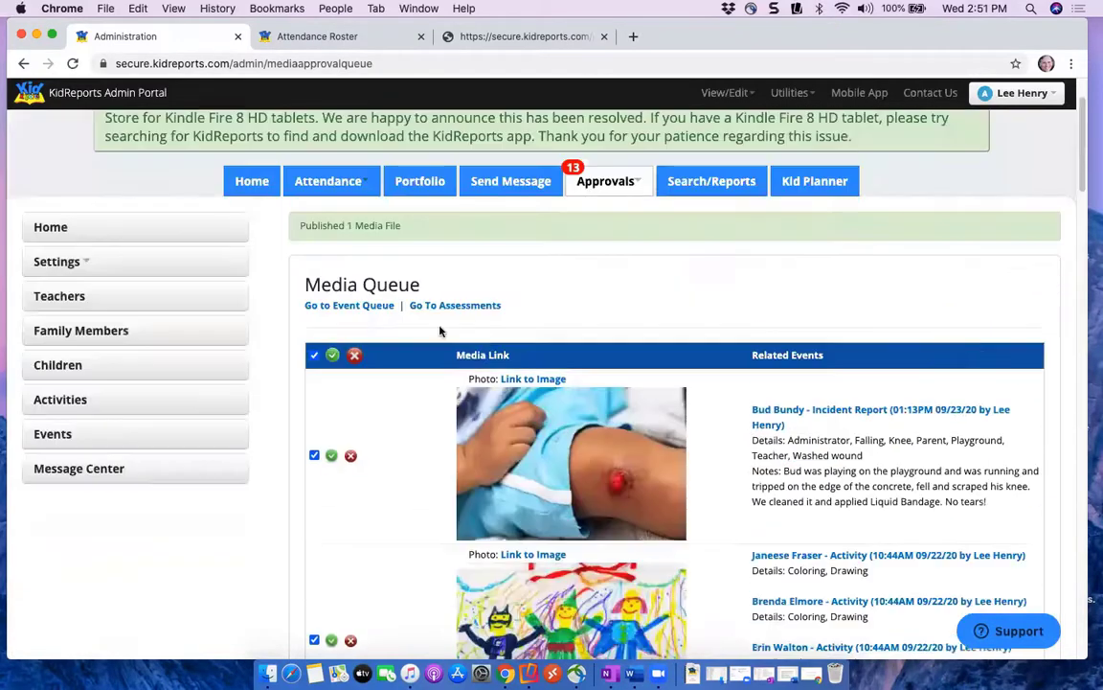
{"action": "left_click", "coordinate": [315, 359]}
{"action": "scroll", "coordinate": [820, 362], "scroll_direction": "down", "scroll_amount": 5}
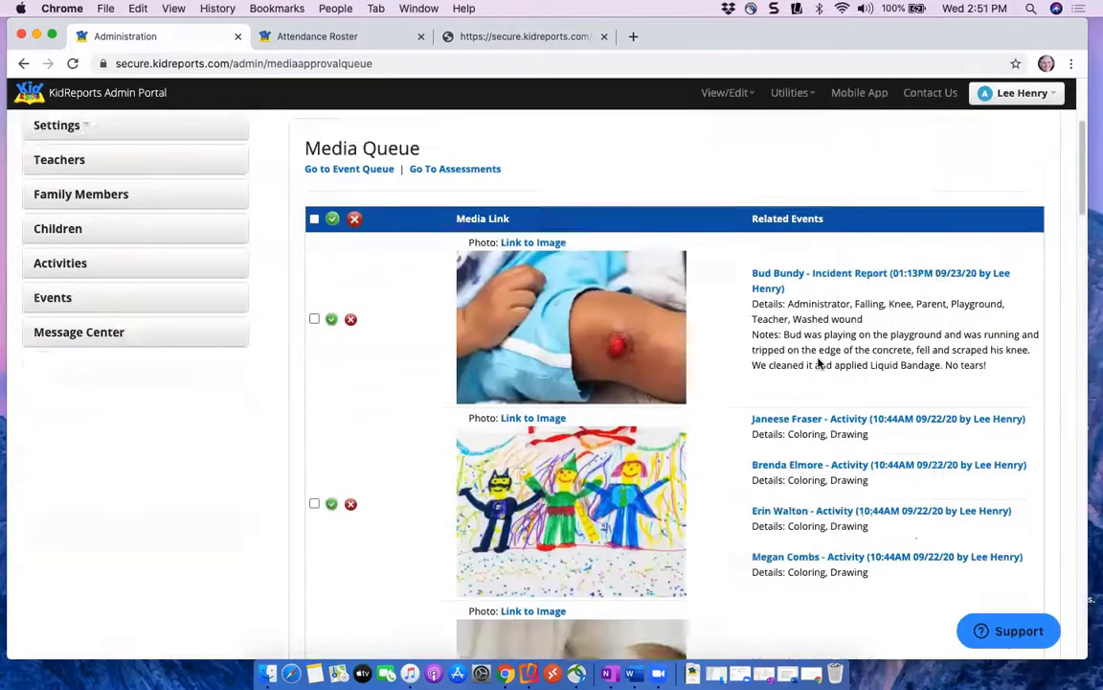
{"action": "left_click", "coordinate": [315, 260]}
{"action": "left_click", "coordinate": [314, 483]}
{"action": "scroll", "coordinate": [712, 374], "scroll_direction": "down", "scroll_amount": 4}
{"action": "left_click", "coordinate": [315, 406]}
{"action": "scroll", "coordinate": [551, 400], "scroll_direction": "up", "scroll_amount": 10}
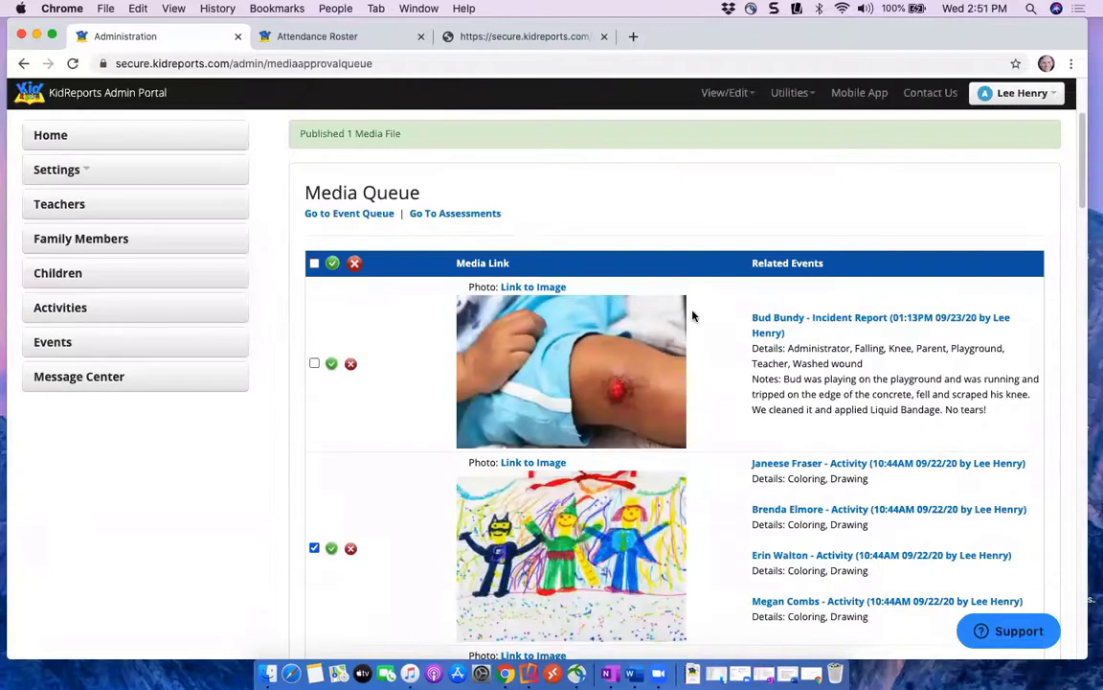
{"action": "left_click", "coordinate": [332, 263]}
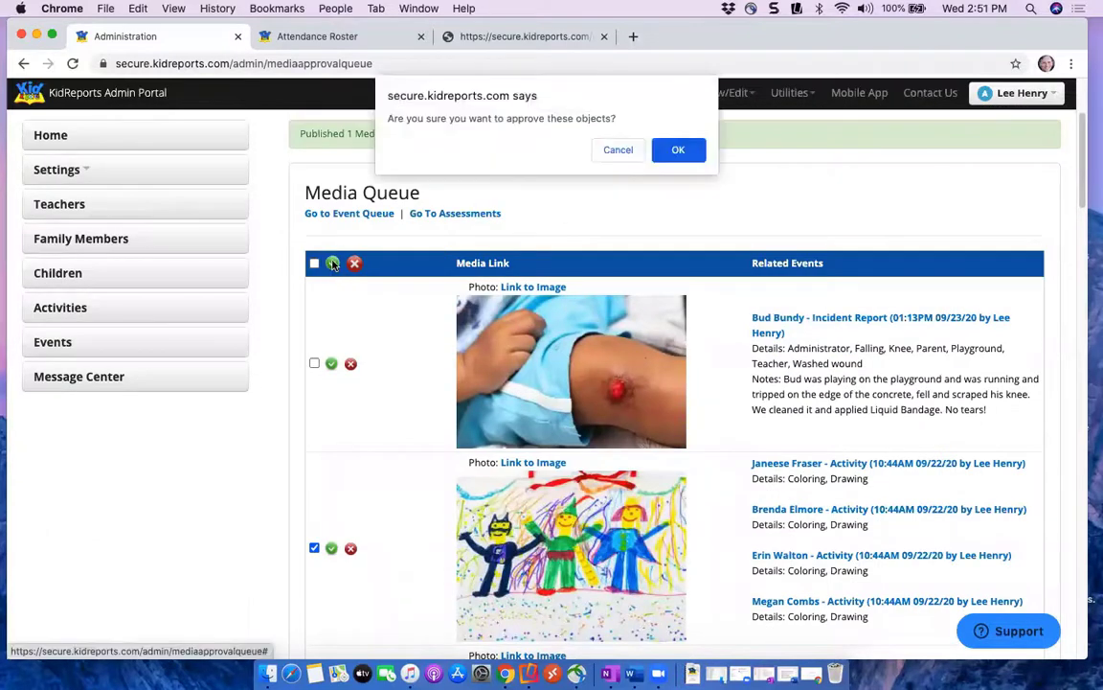
{"action": "left_click", "coordinate": [670, 153]}
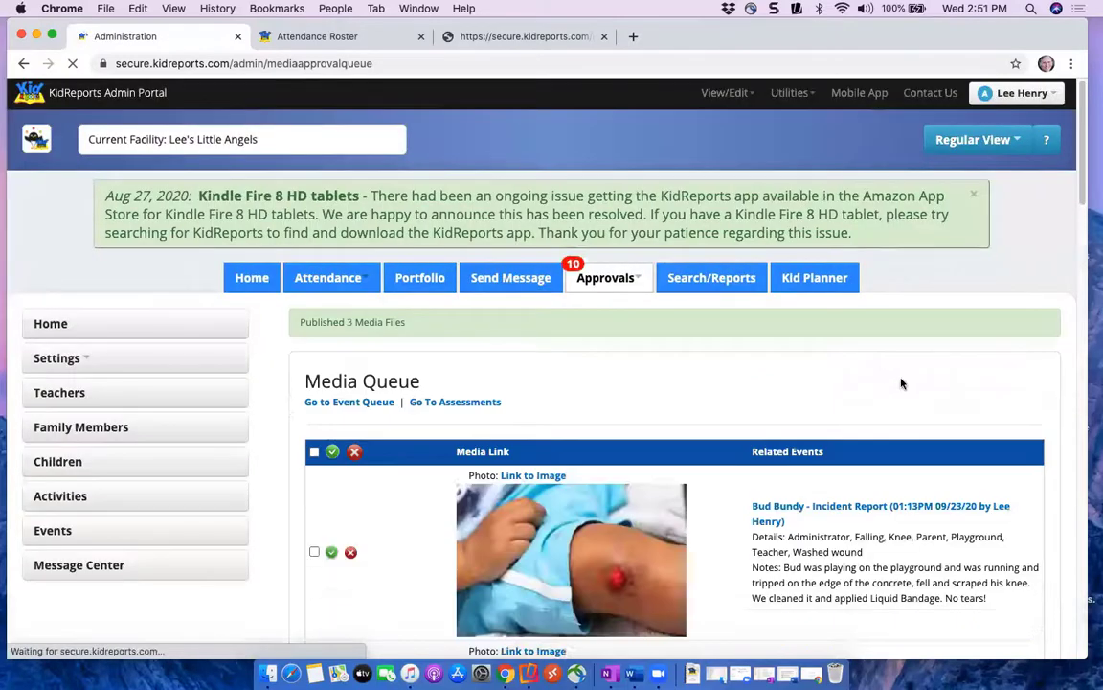
Review the 9 media items still pending and bring up the approval queues
{"action": "scroll", "coordinate": [930, 376], "scroll_direction": "down", "scroll_amount": 5}
{"action": "scroll", "coordinate": [930, 376], "scroll_direction": "down", "scroll_amount": 10}
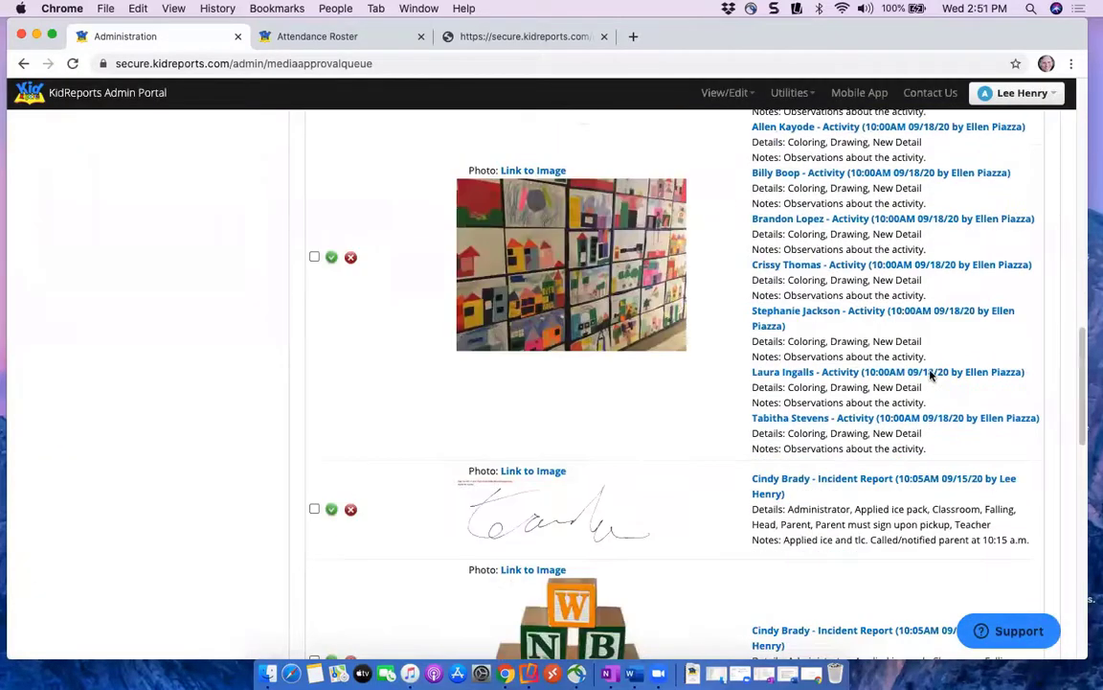
{"action": "scroll", "coordinate": [930, 375], "scroll_direction": "down", "scroll_amount": 5}
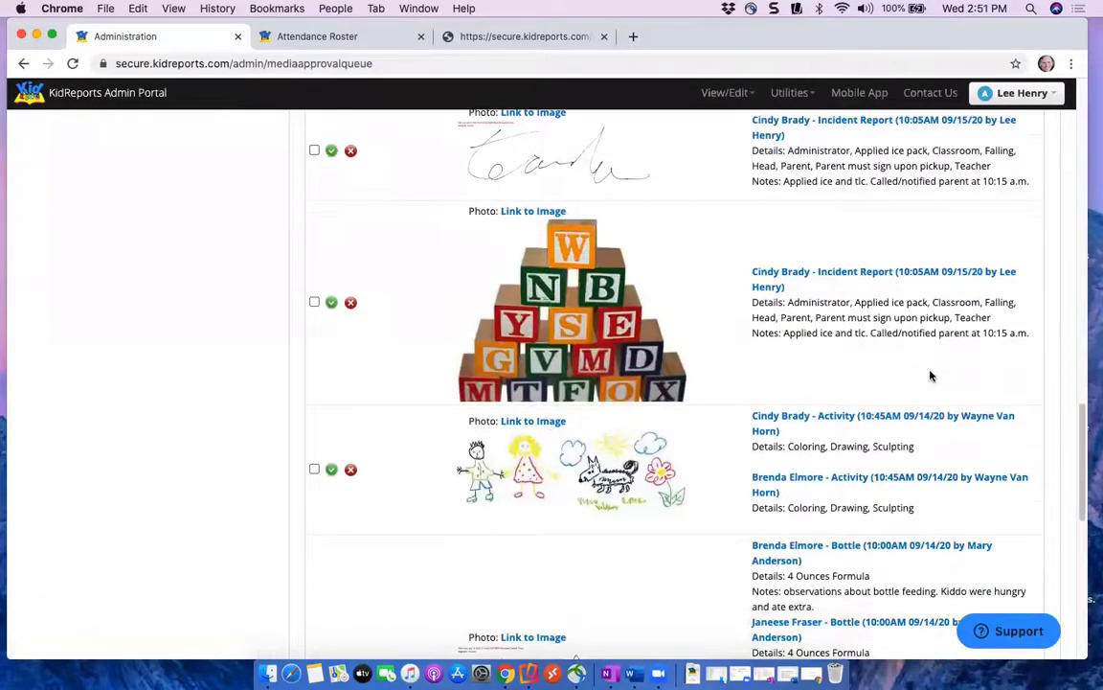
{"action": "scroll", "coordinate": [930, 376], "scroll_direction": "up", "scroll_amount": 20}
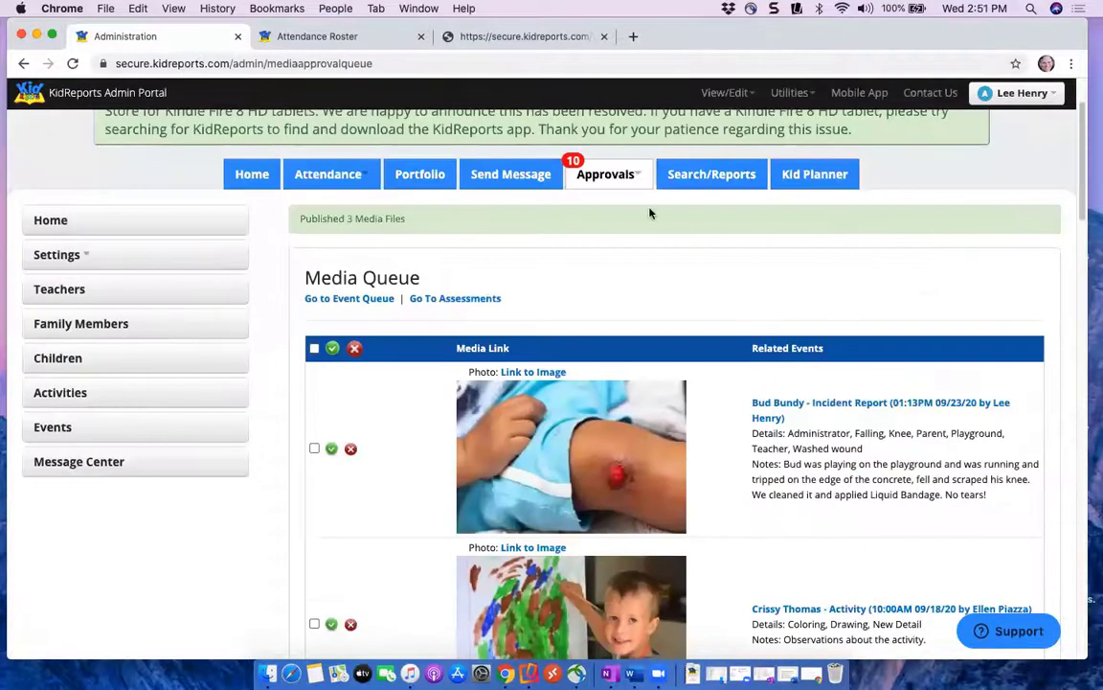
{"action": "left_click", "coordinate": [621, 184]}
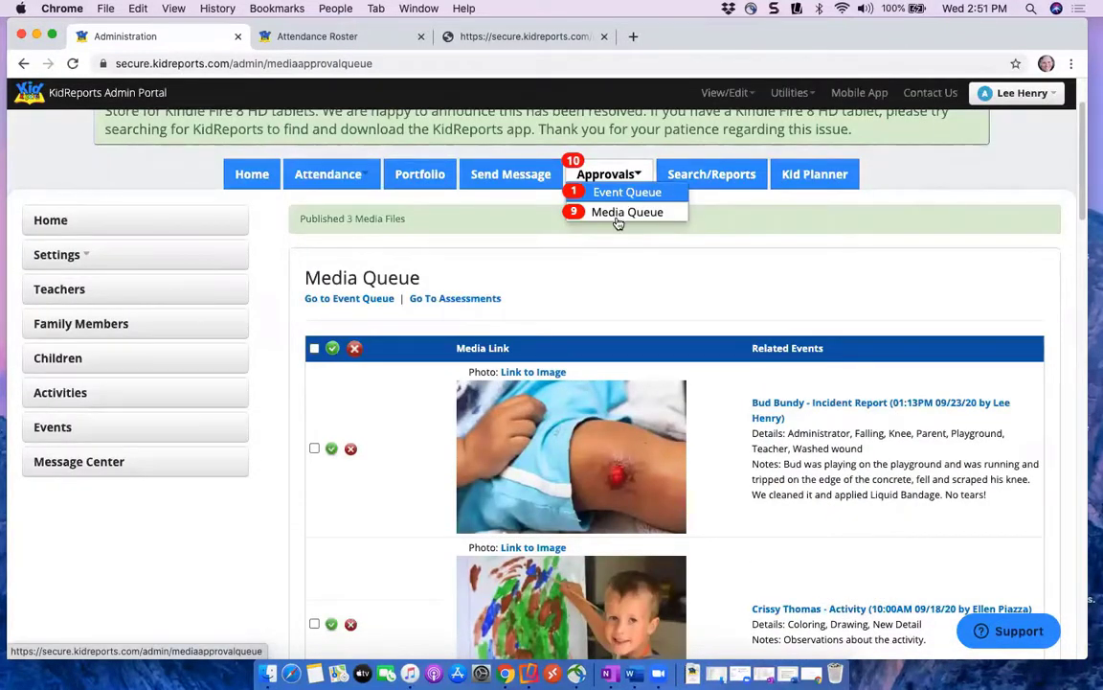
Open the pending playground Incident Report from the Event Queue in its edit form
{"action": "left_click", "coordinate": [624, 192]}
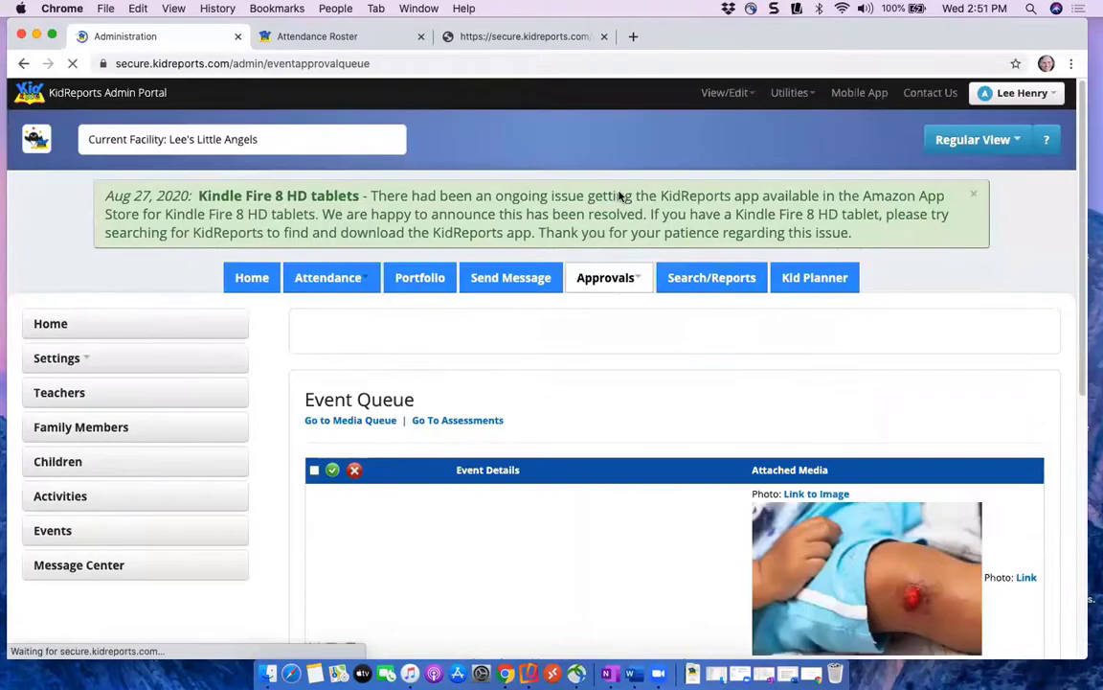
{"action": "scroll", "coordinate": [943, 312], "scroll_direction": "down", "scroll_amount": 5}
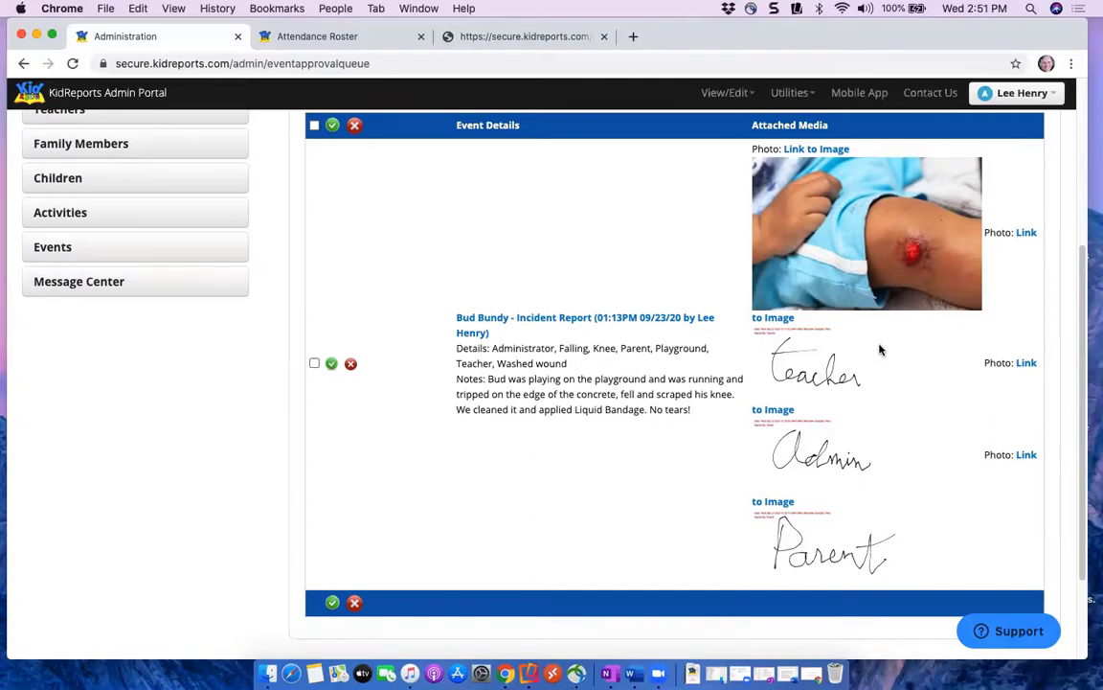
{"action": "left_click", "coordinate": [601, 319]}
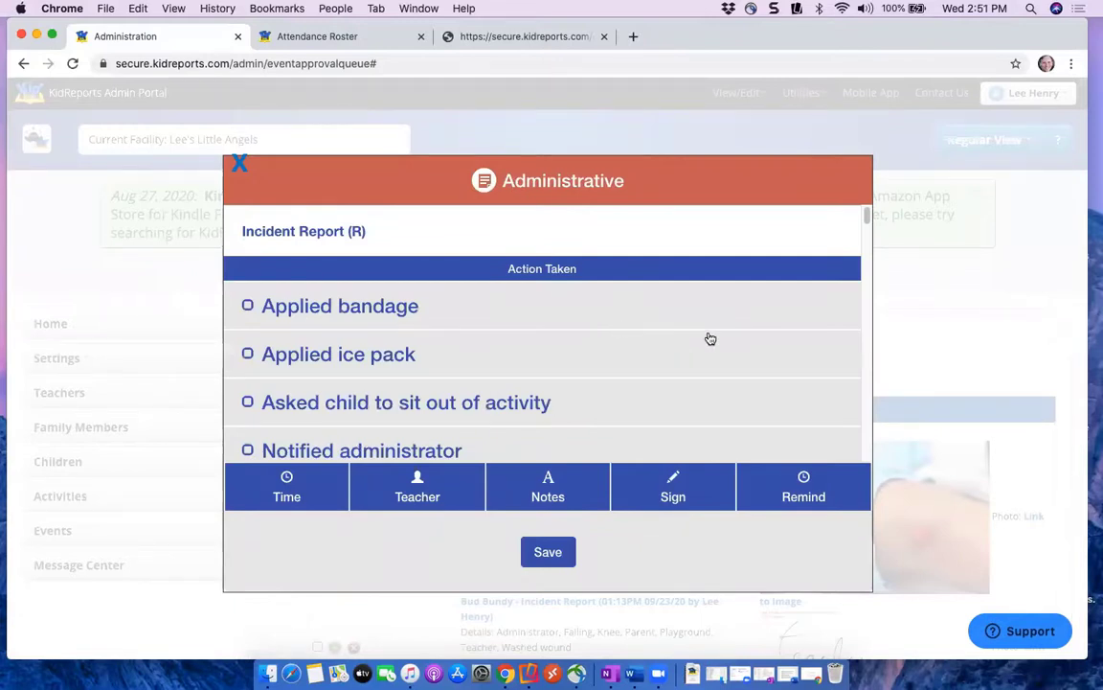
Record 'Applied bandage' as an action taken and review the report's details, photo and signatures
{"action": "left_click", "coordinate": [248, 309]}
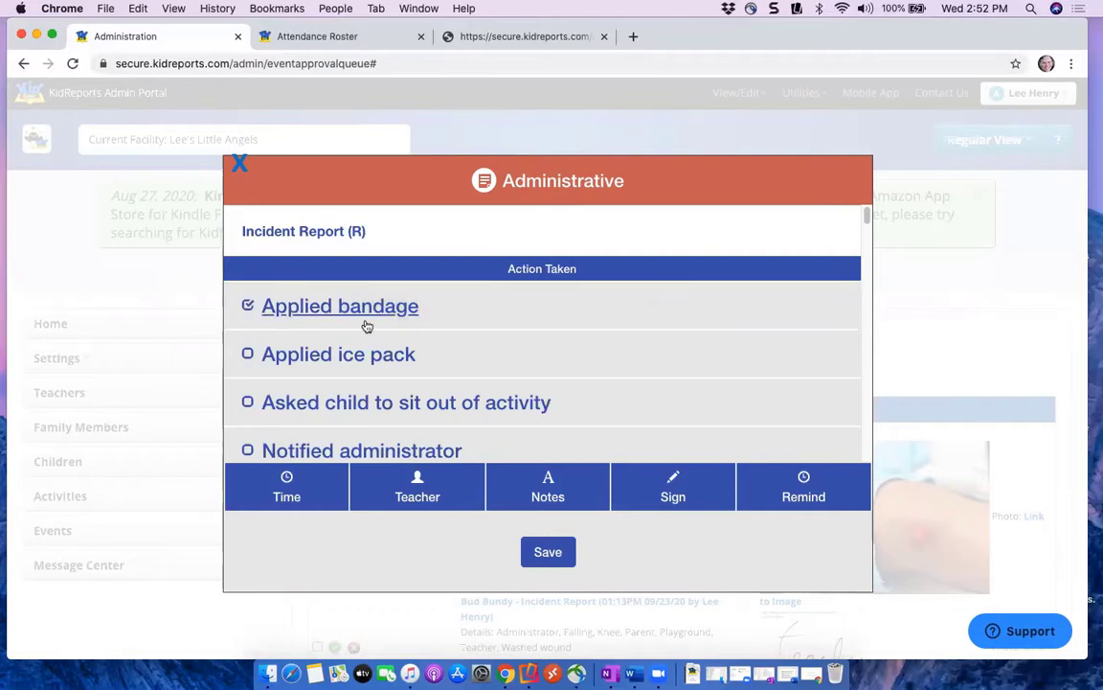
{"action": "scroll", "coordinate": [756, 319], "scroll_direction": "down", "scroll_amount": 5}
{"action": "scroll", "coordinate": [762, 322], "scroll_direction": "down", "scroll_amount": 6}
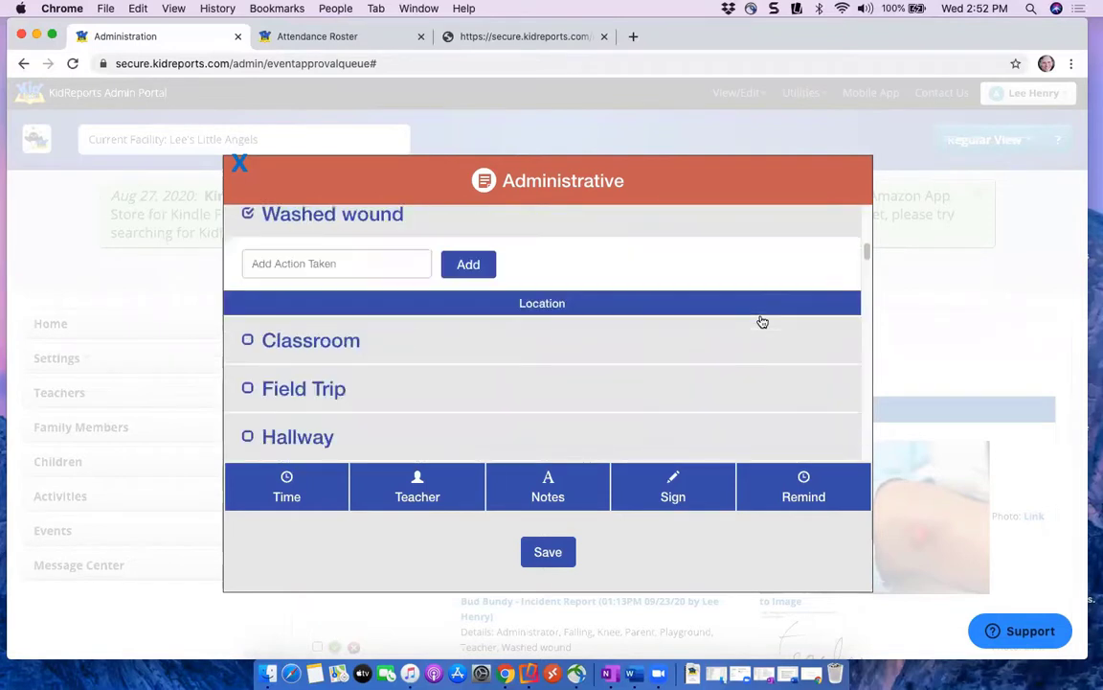
{"action": "scroll", "coordinate": [763, 322], "scroll_direction": "down", "scroll_amount": 6}
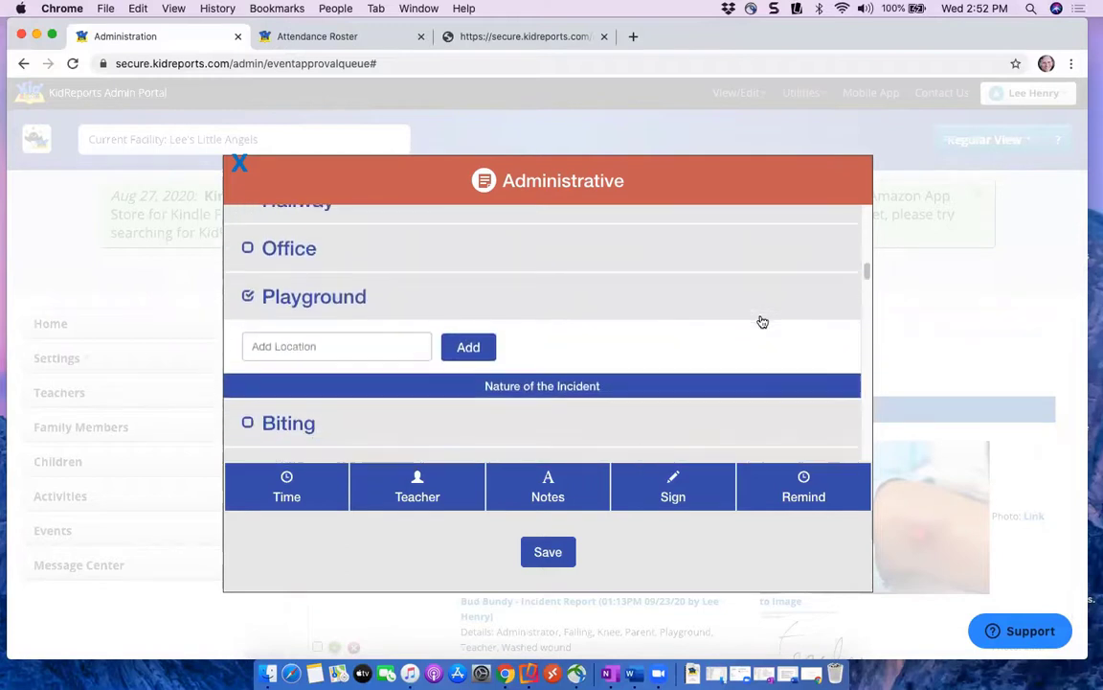
{"action": "scroll", "coordinate": [762, 321], "scroll_direction": "down", "scroll_amount": 6}
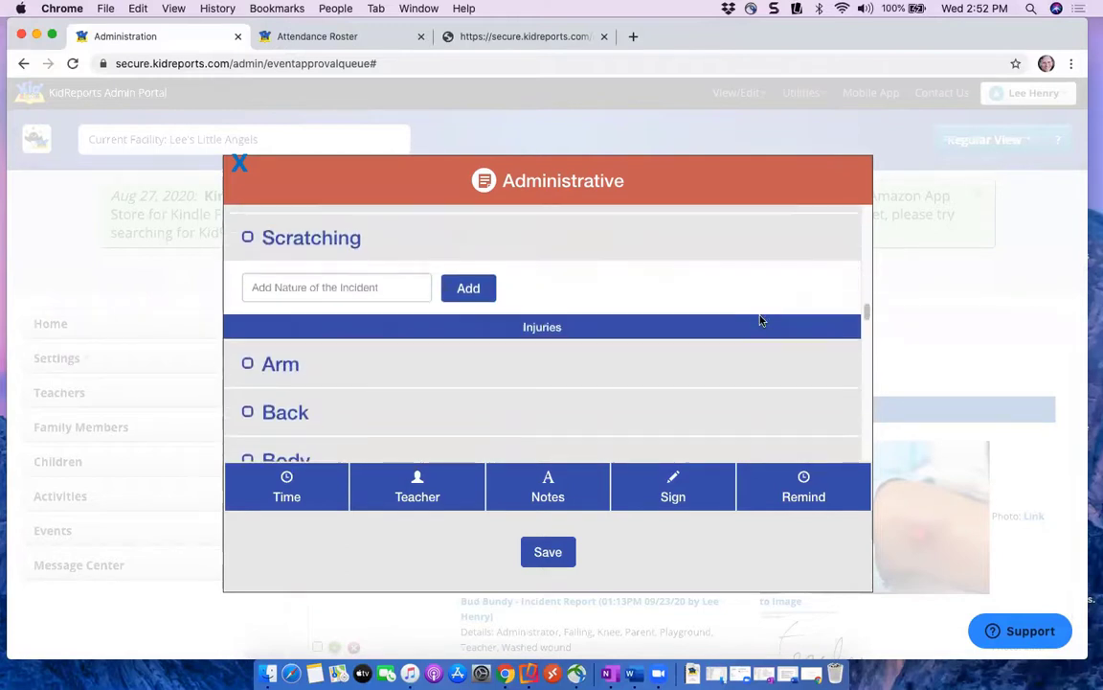
{"action": "scroll", "coordinate": [761, 321], "scroll_direction": "down", "scroll_amount": 8}
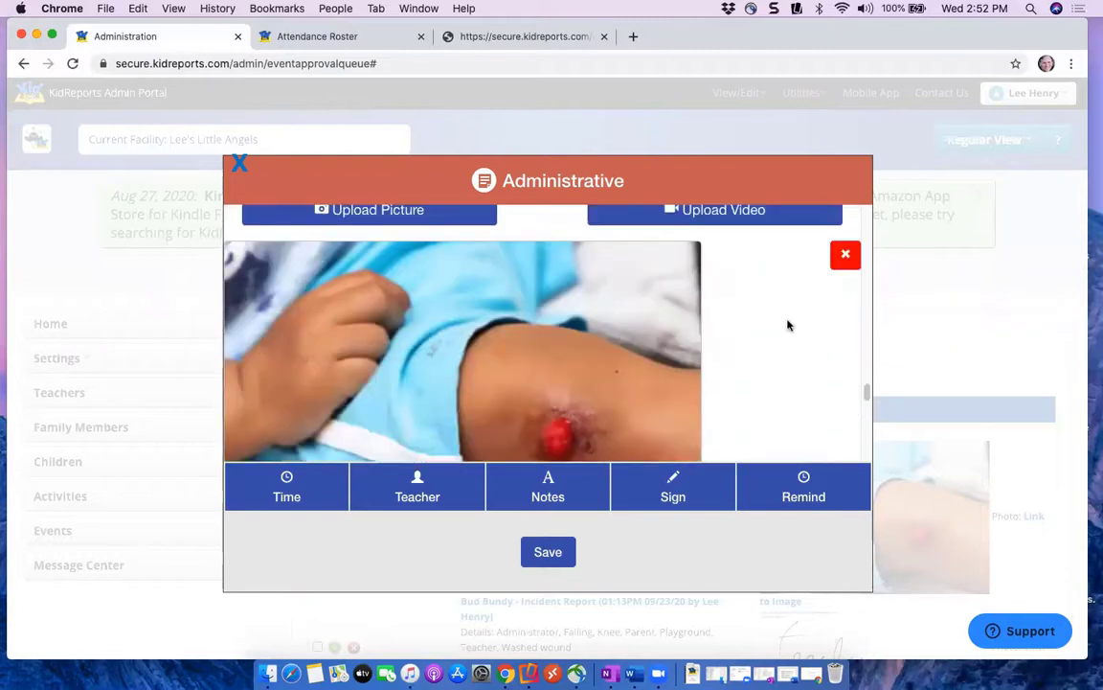
{"action": "scroll", "coordinate": [787, 326], "scroll_direction": "down", "scroll_amount": 5}
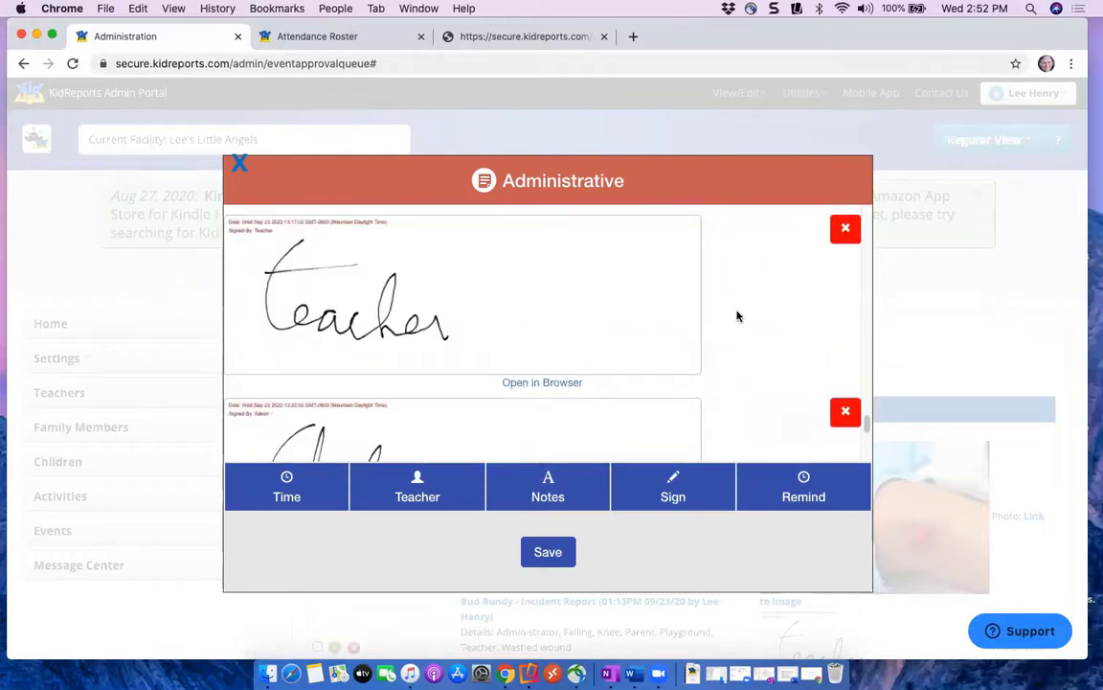
{"action": "scroll", "coordinate": [733, 316], "scroll_direction": "down", "scroll_amount": 5}
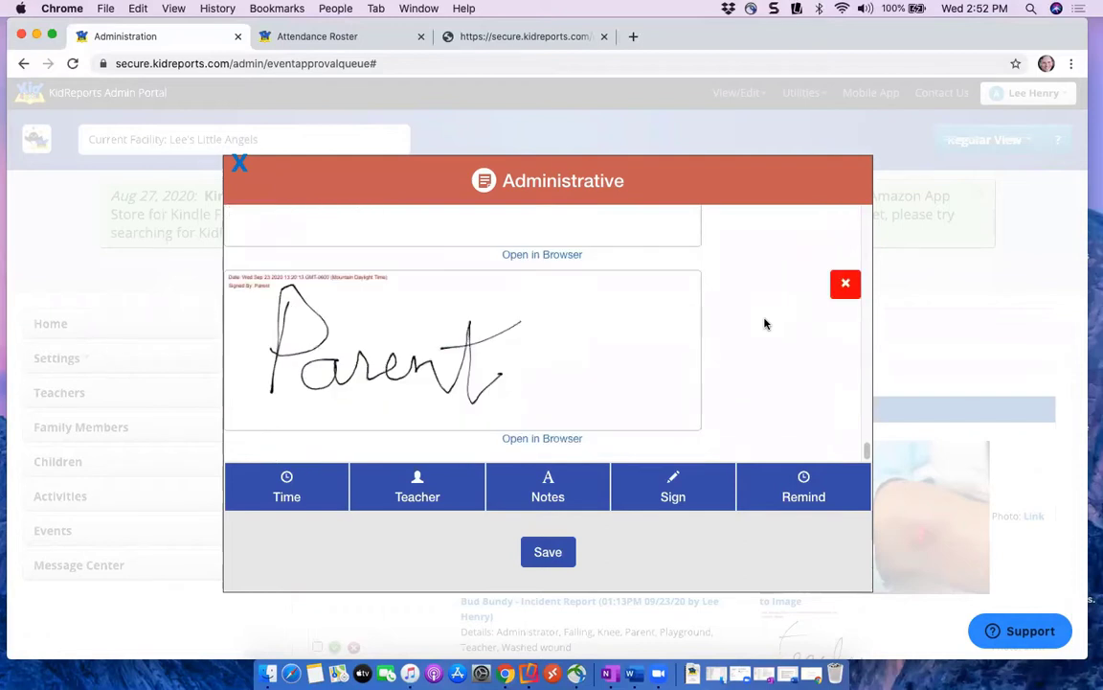
{"action": "scroll", "coordinate": [764, 324], "scroll_direction": "up", "scroll_amount": 2}
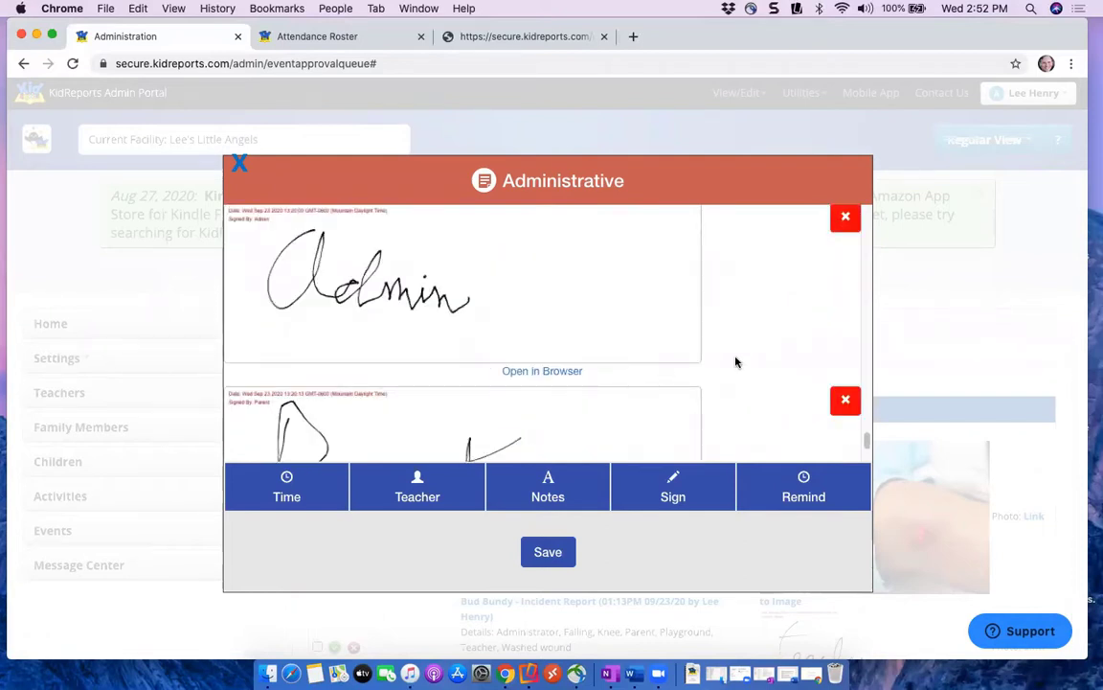
{"action": "scroll", "coordinate": [546, 393], "scroll_direction": "down", "scroll_amount": 2}
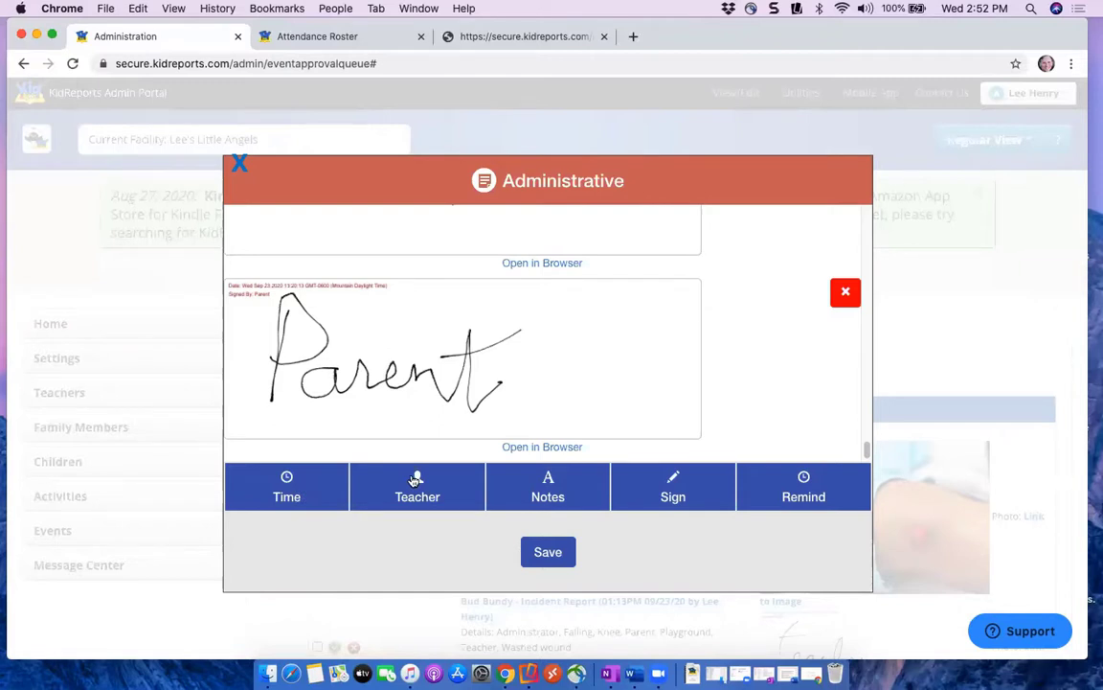
Check the notes (knee cleaned, Liquid Bandage applied, 'No tears!') and save the report
{"action": "left_click", "coordinate": [555, 494]}
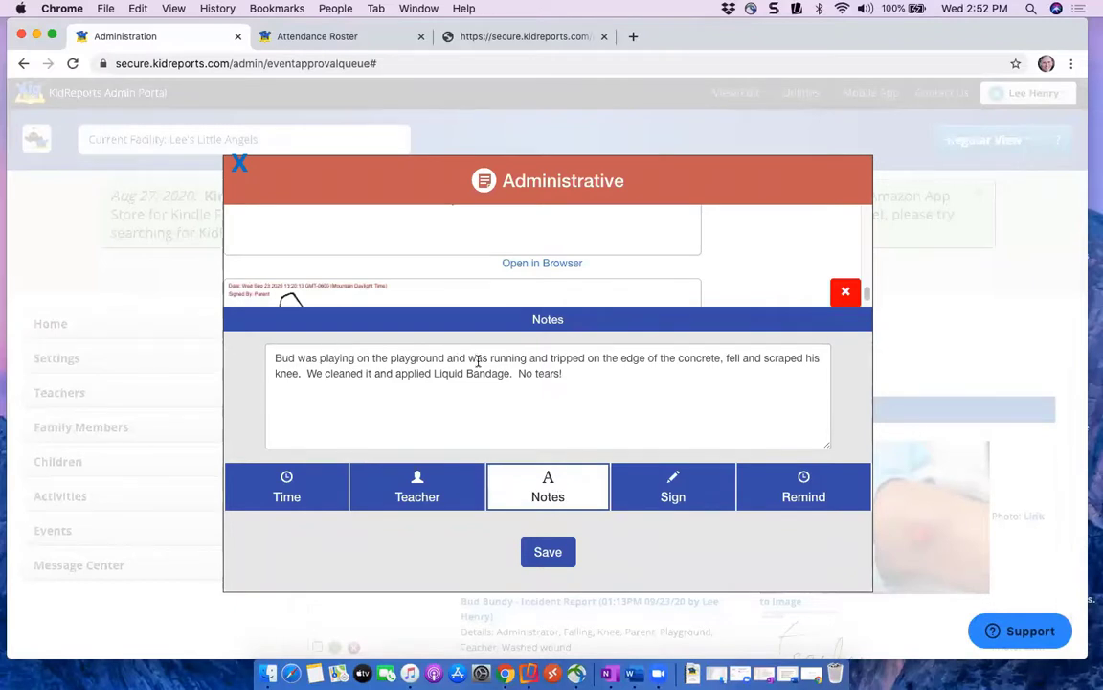
{"action": "left_click", "coordinate": [725, 371]}
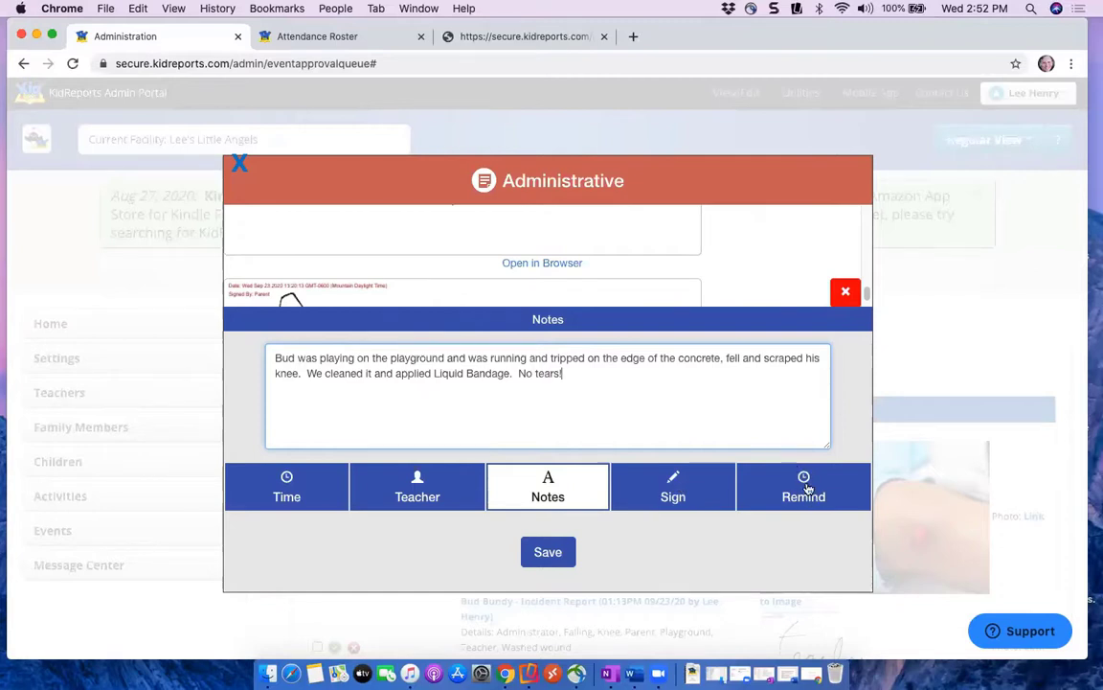
{"action": "left_click", "coordinate": [552, 554]}
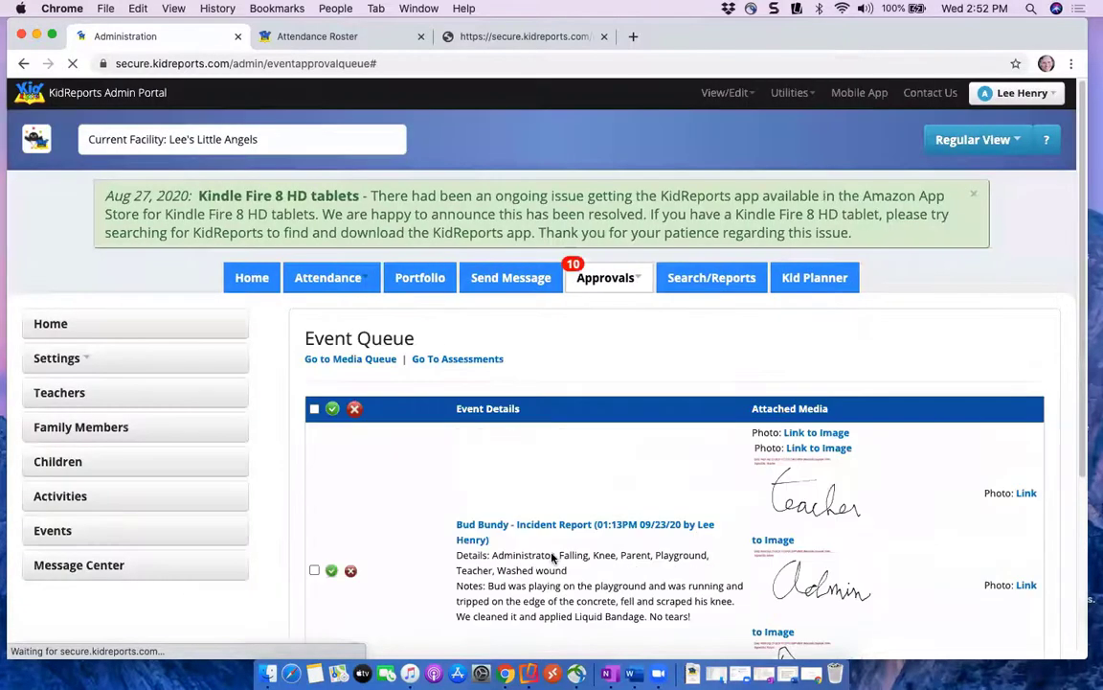
Approve the scraped-knee incident report, leaving the Event Queue empty with 'Published 1 Event'
{"action": "scroll", "coordinate": [921, 387], "scroll_direction": "down", "scroll_amount": 5}
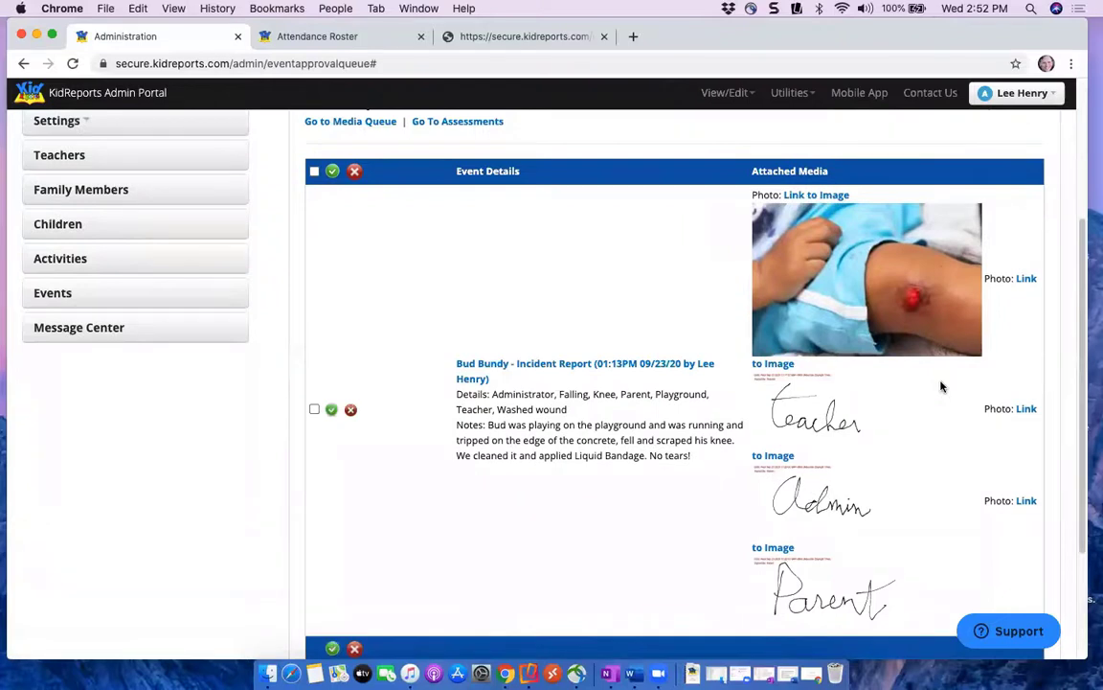
{"action": "left_click", "coordinate": [314, 409]}
{"action": "left_click", "coordinate": [330, 411]}
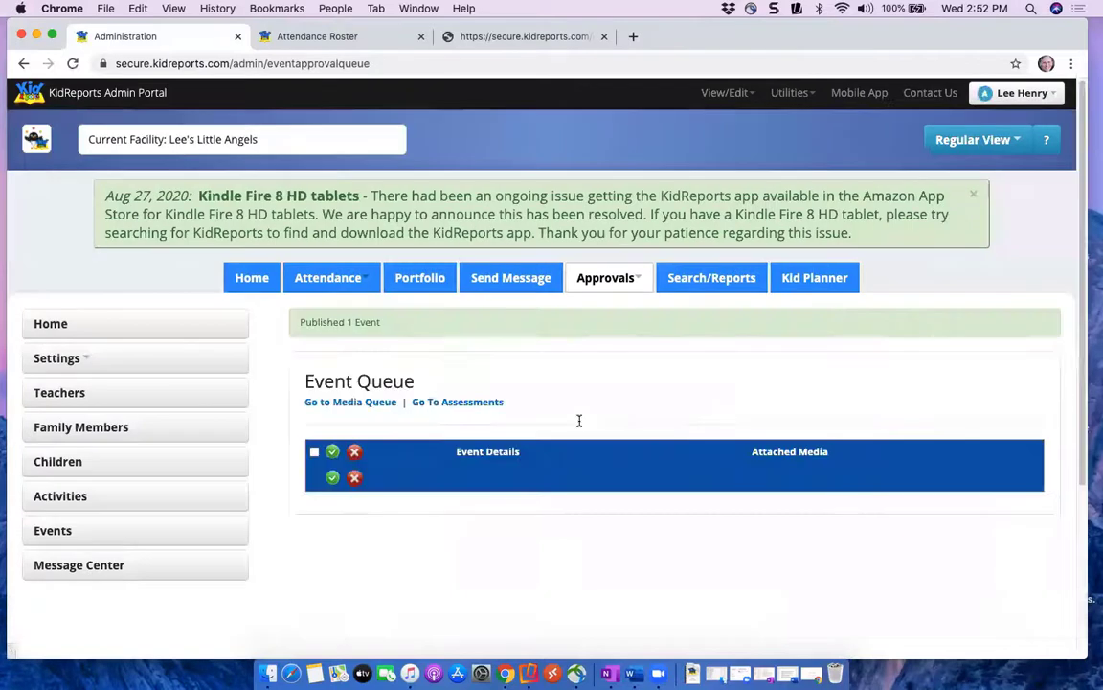
{"action": "left_click", "coordinate": [611, 279]}
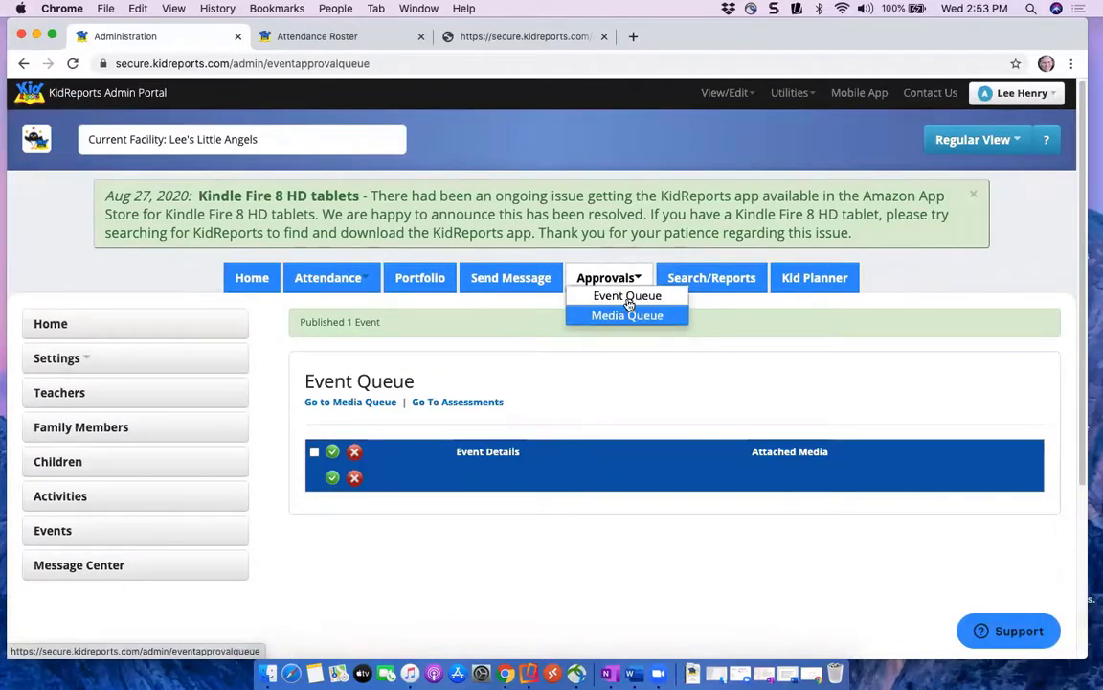
{"action": "left_click", "coordinate": [918, 343]}
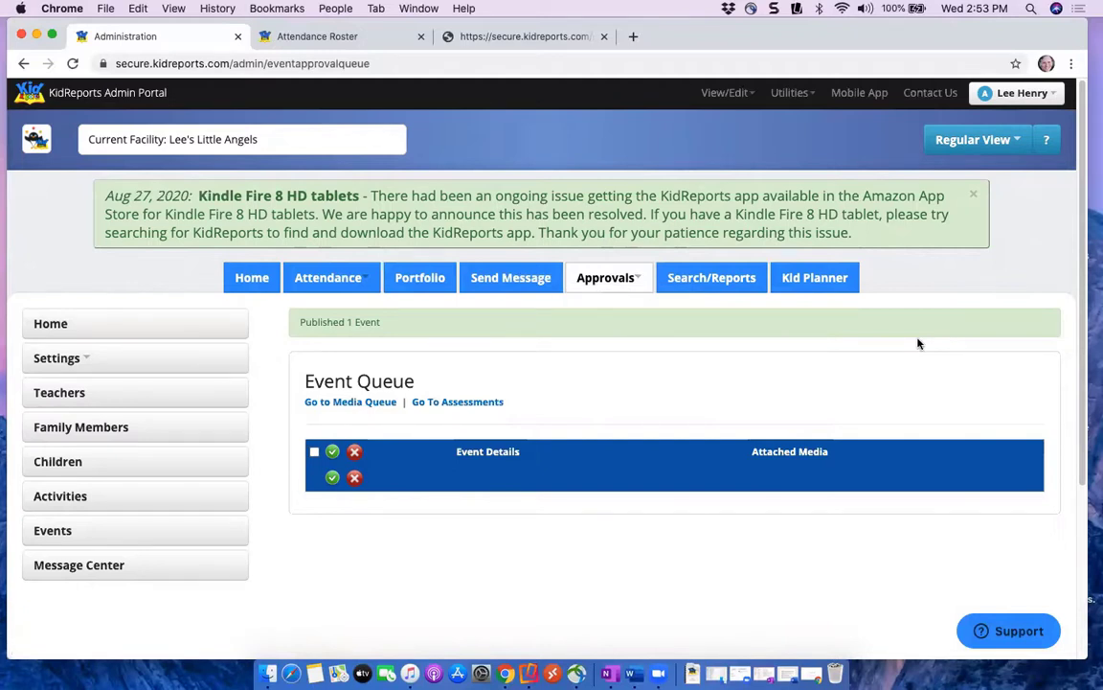
Go to the Search and Reports page and set Filter By to Age Category
{"action": "left_click", "coordinate": [709, 278]}
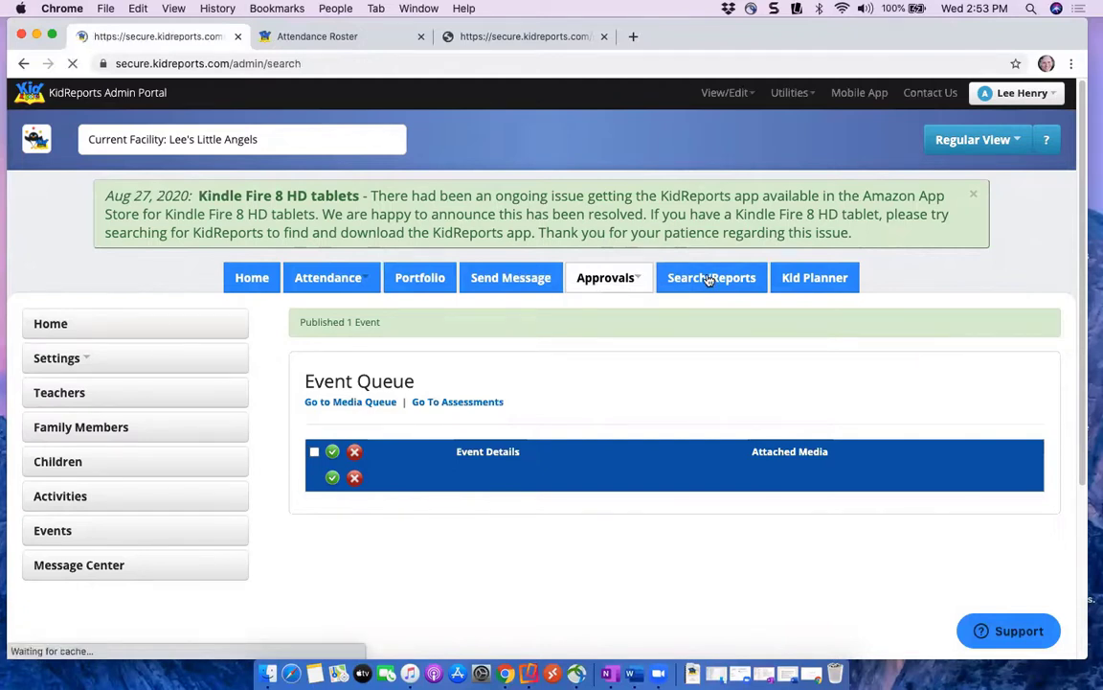
{"action": "scroll", "coordinate": [833, 369], "scroll_direction": "down", "scroll_amount": 3}
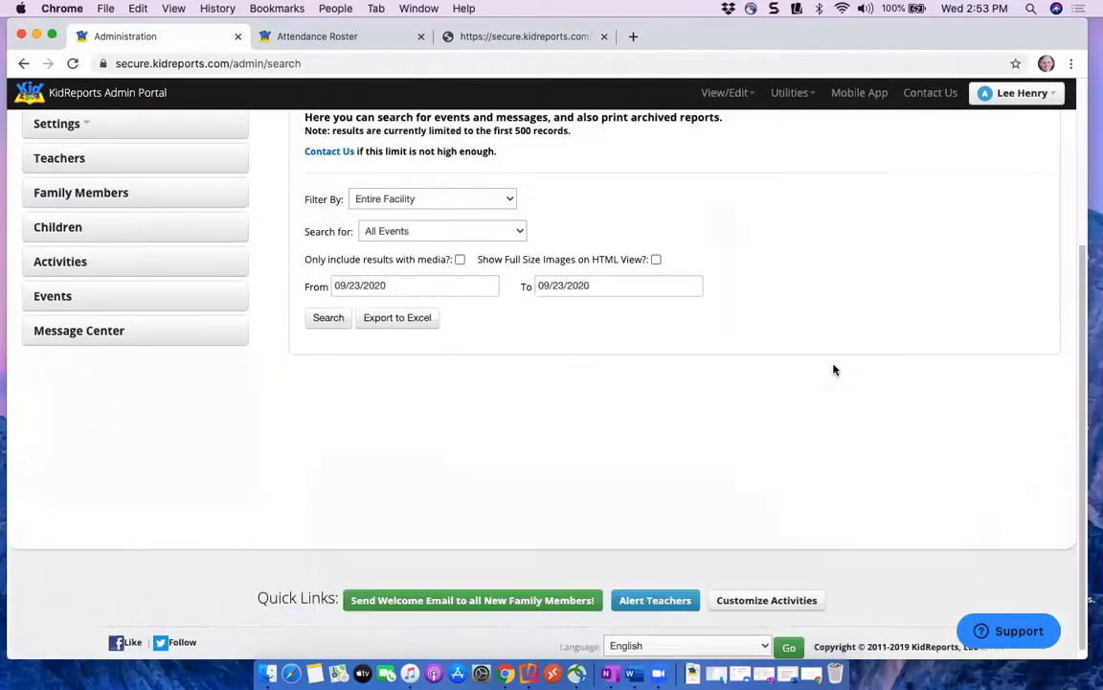
{"action": "scroll", "coordinate": [833, 370], "scroll_direction": "up", "scroll_amount": 1}
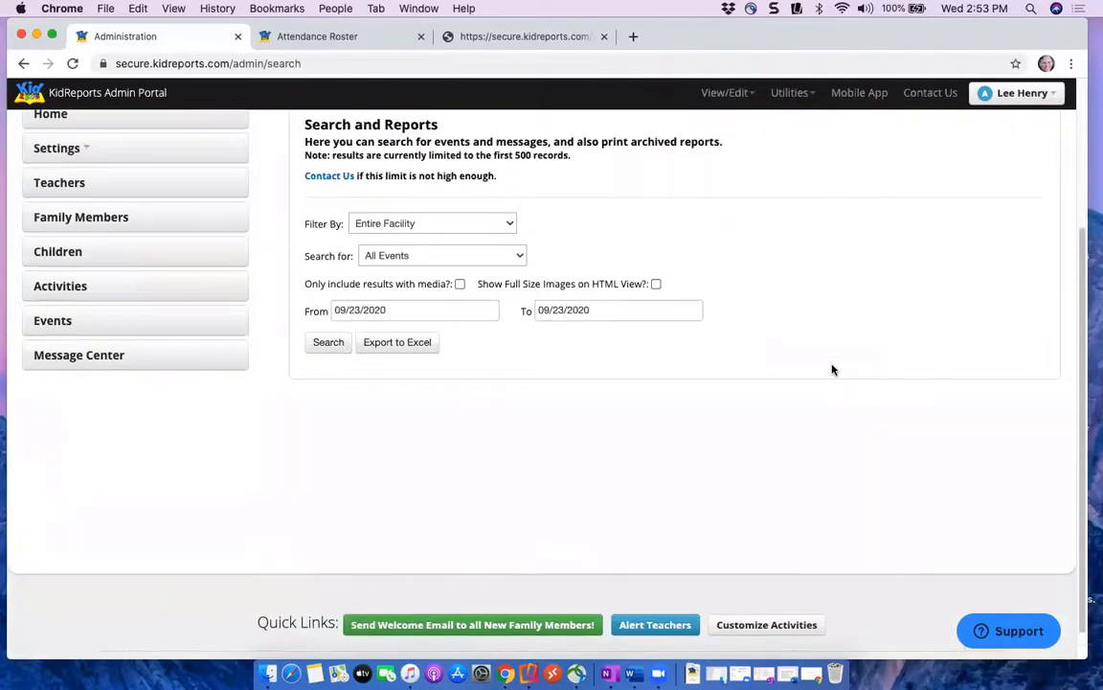
{"action": "left_click", "coordinate": [509, 226]}
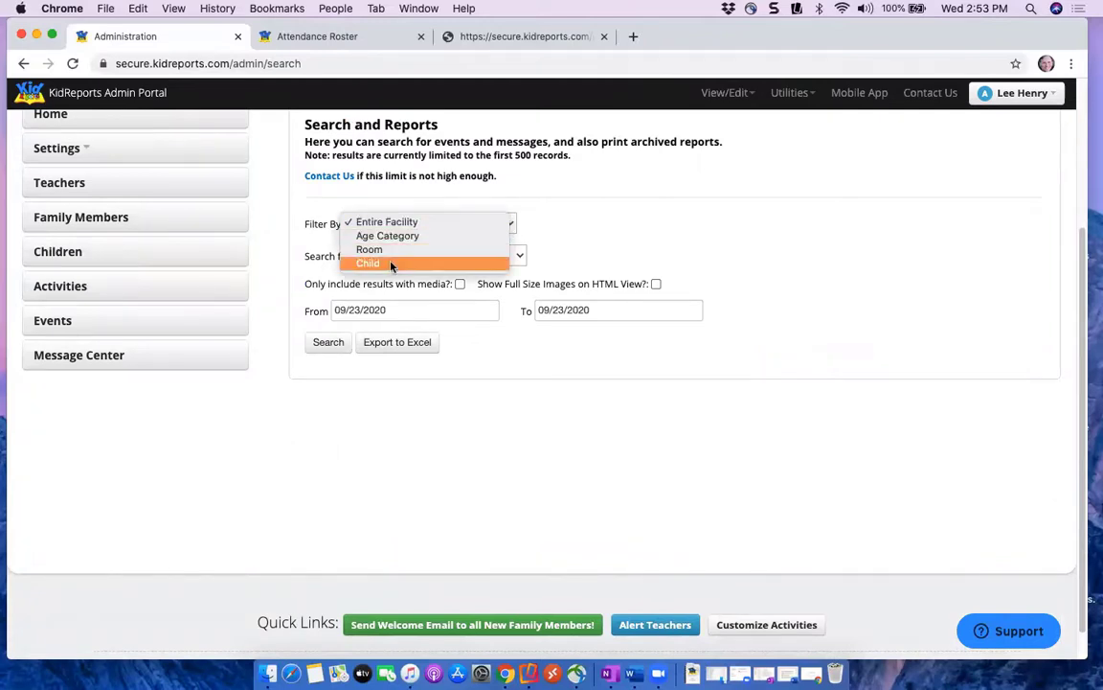
{"action": "left_click", "coordinate": [618, 216]}
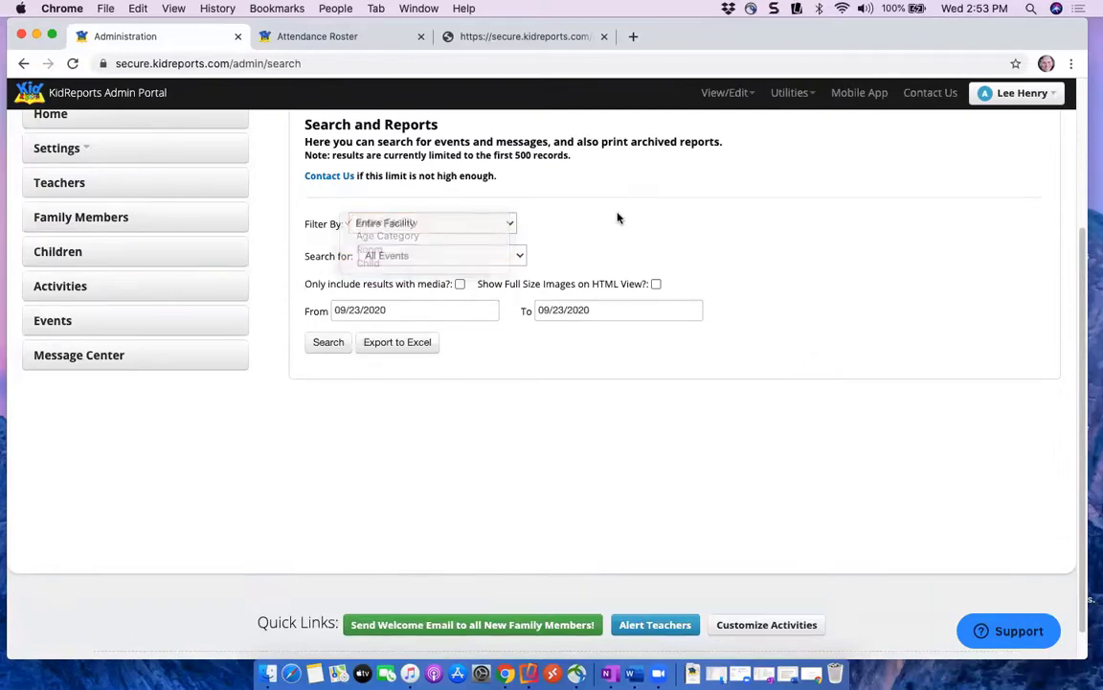
{"action": "left_click", "coordinate": [485, 230]}
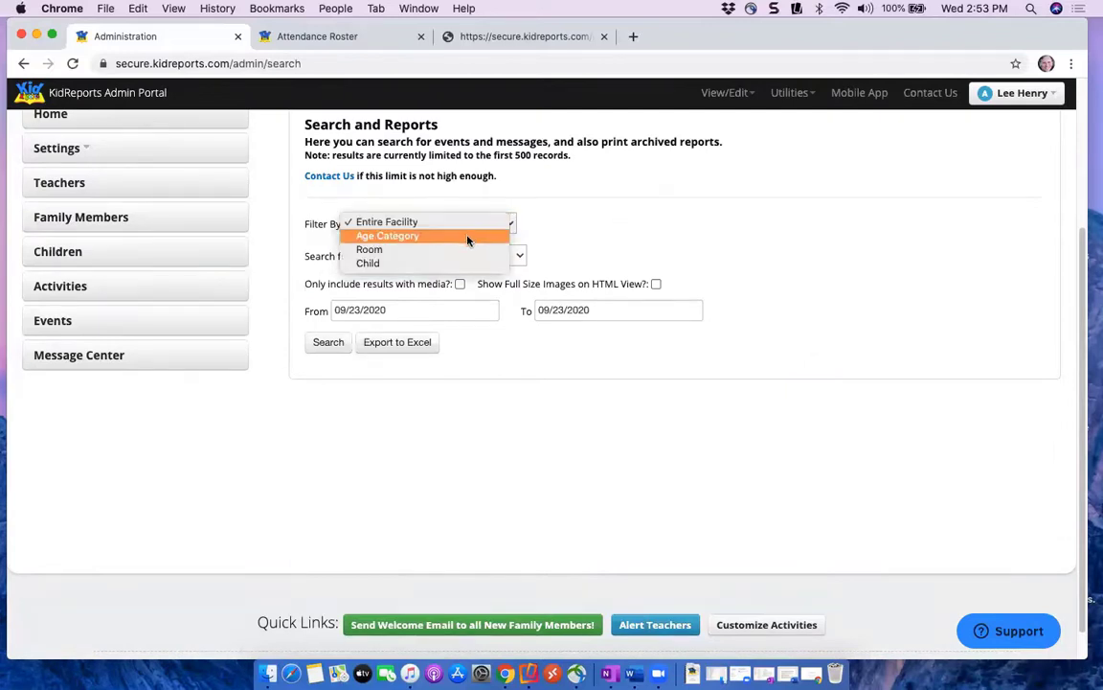
{"action": "left_click", "coordinate": [467, 236]}
Review the age categories (2 to 3), switch back to Entire Facility, then list the event types
{"action": "left_click", "coordinate": [671, 220]}
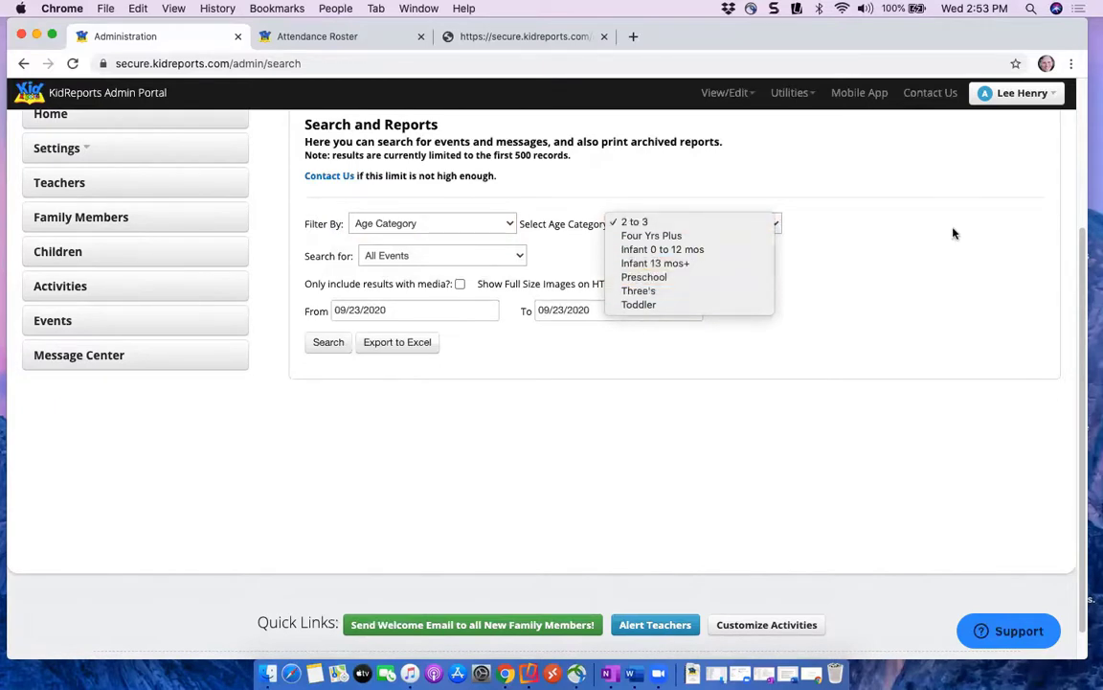
{"action": "left_click", "coordinate": [929, 249]}
{"action": "left_click", "coordinate": [465, 233]}
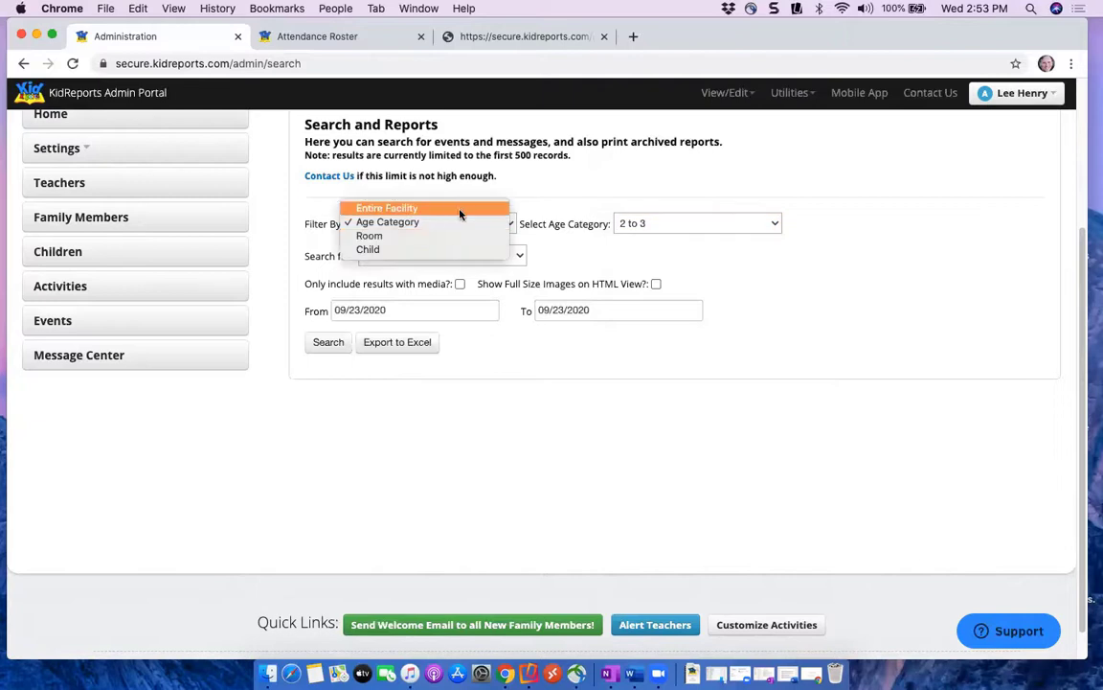
{"action": "left_click", "coordinate": [461, 209]}
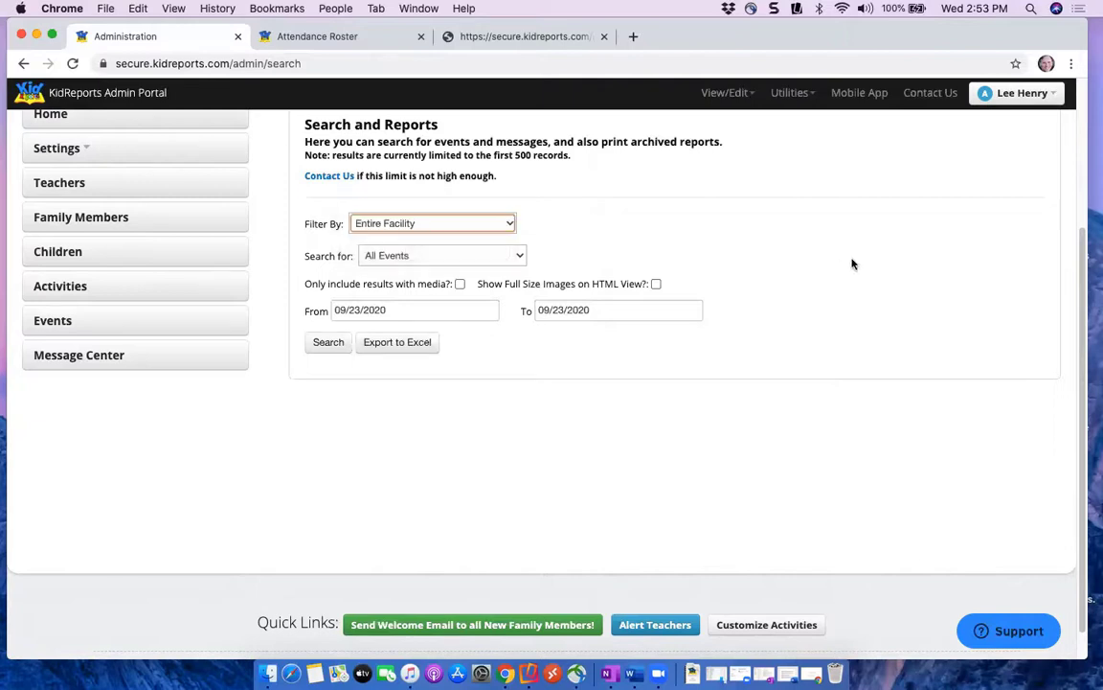
{"action": "left_click", "coordinate": [472, 257]}
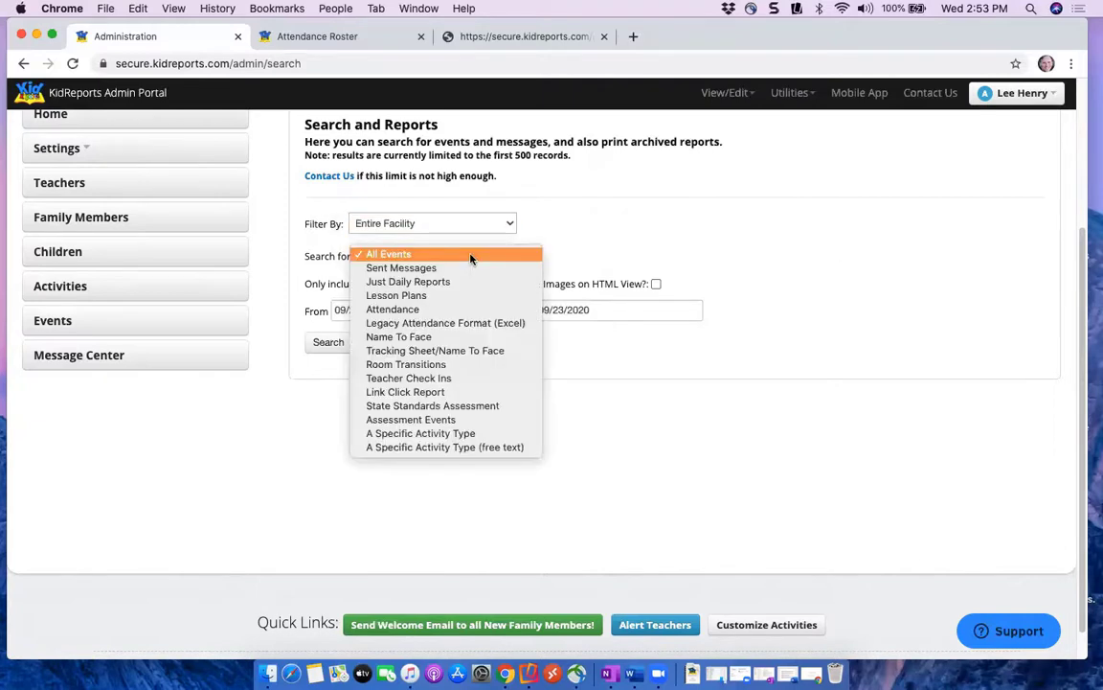
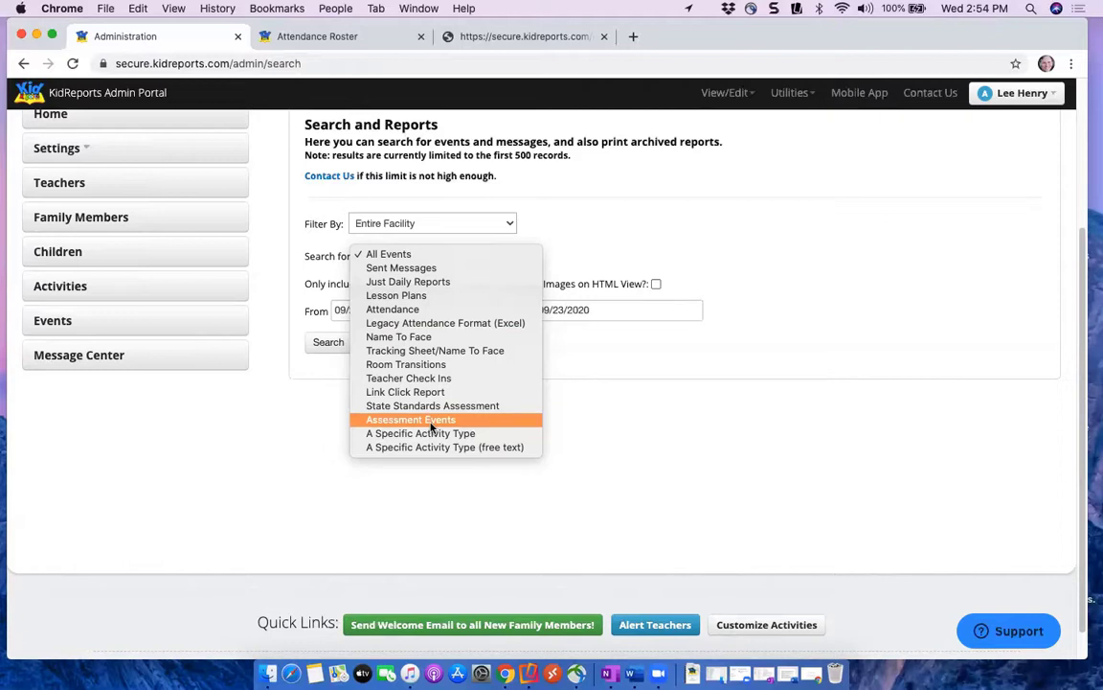
Search Incident Report activities with media only, starting 08/03/2020, and run the search
{"action": "left_click", "coordinate": [439, 433]}
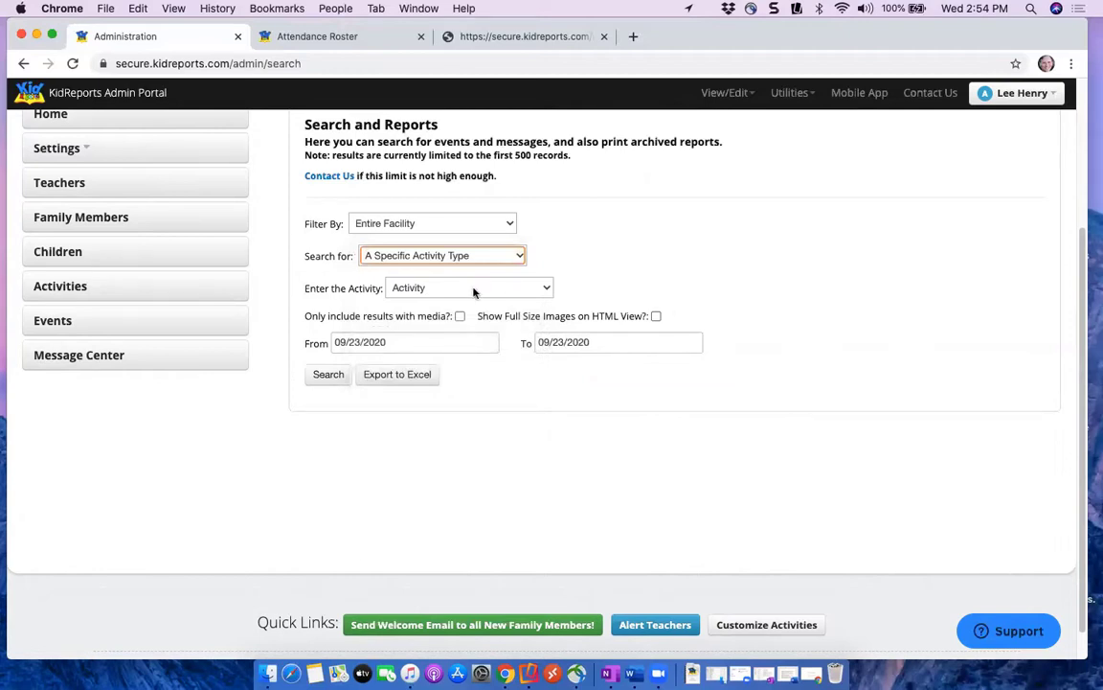
{"action": "left_click", "coordinate": [476, 288]}
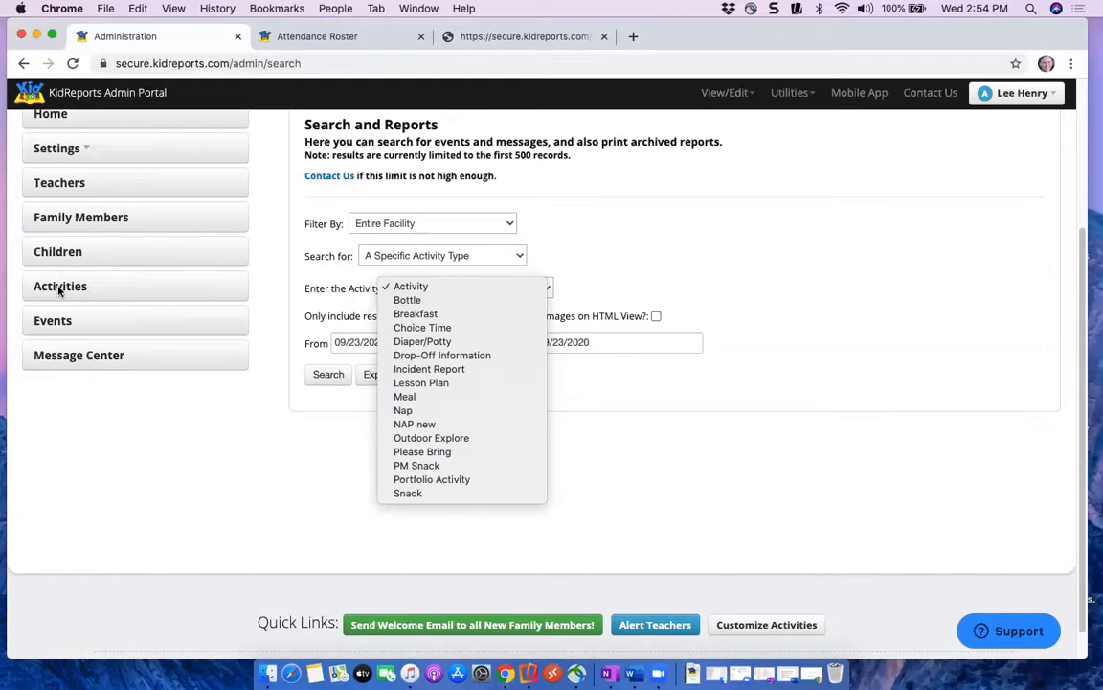
{"action": "left_click", "coordinate": [456, 372]}
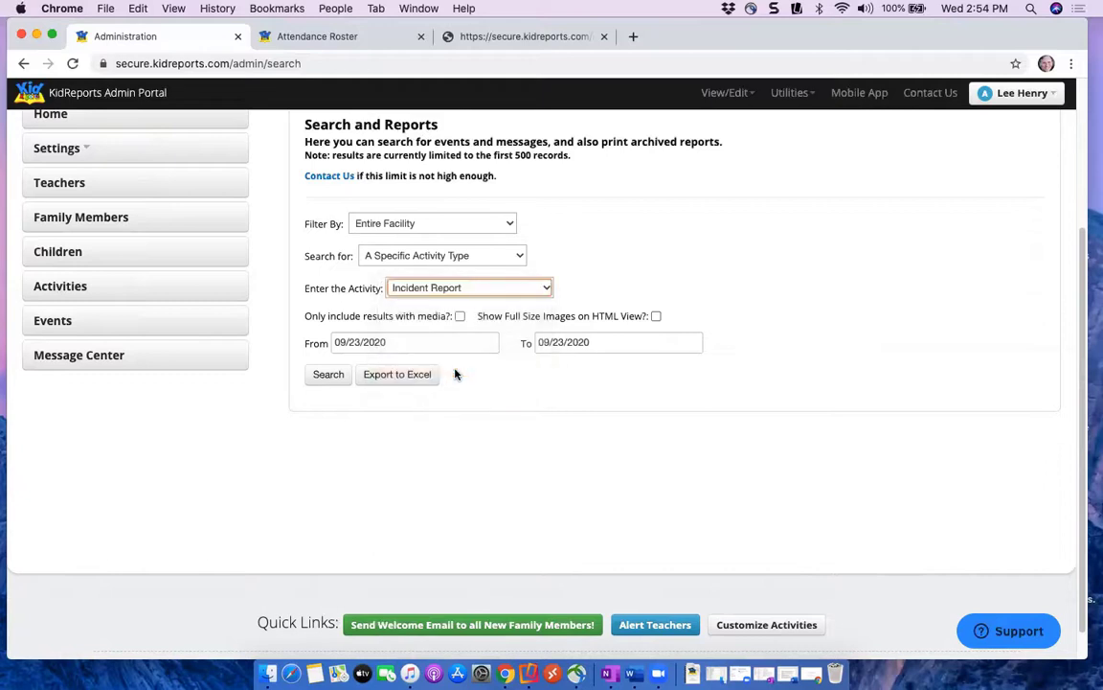
{"action": "left_click", "coordinate": [460, 317]}
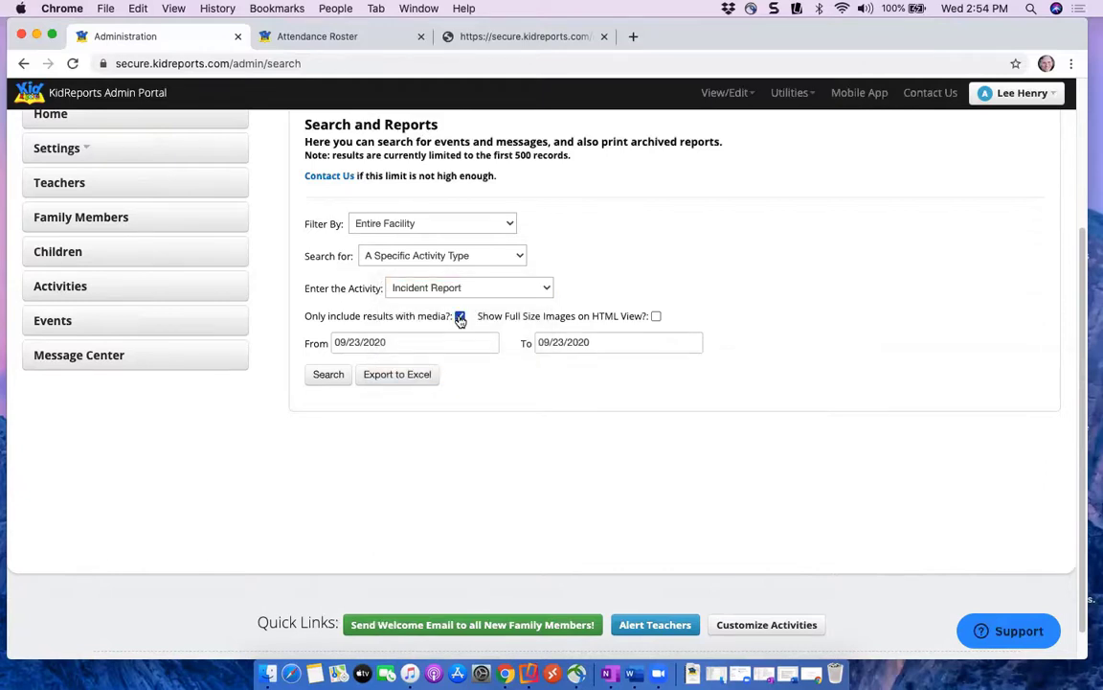
{"action": "left_click", "coordinate": [414, 344]}
{"action": "left_click", "coordinate": [347, 370]}
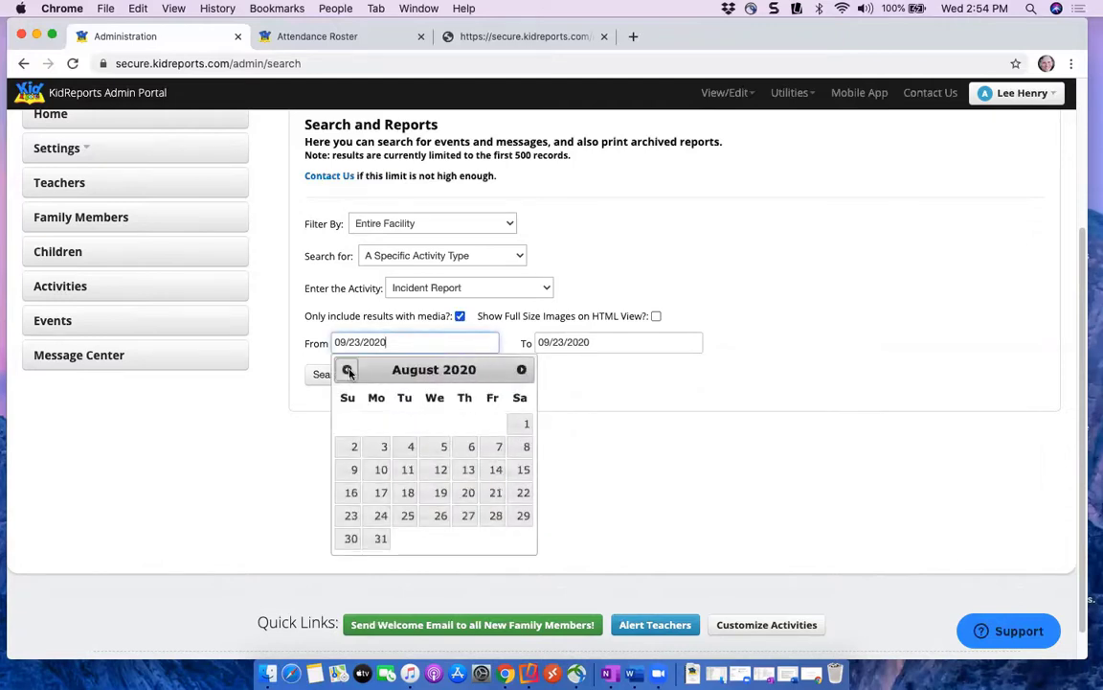
{"action": "left_click", "coordinate": [384, 449]}
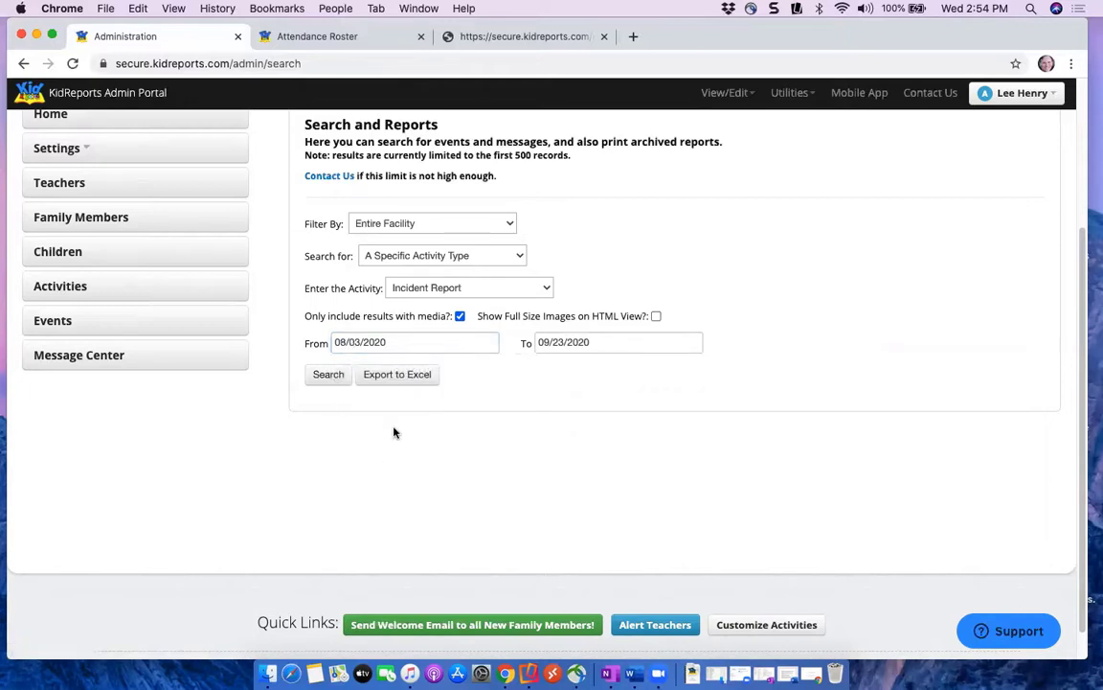
{"action": "left_click", "coordinate": [329, 378]}
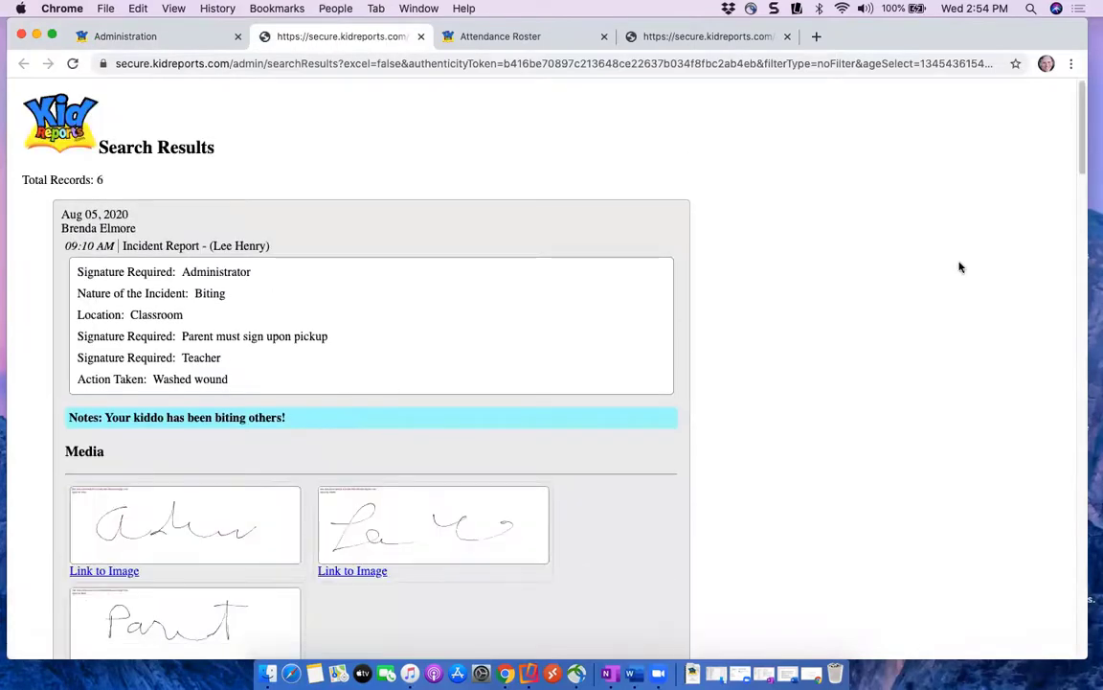
Scroll through the six incident reports and their media images
{"action": "scroll", "coordinate": [923, 265], "scroll_direction": "down", "scroll_amount": 5}
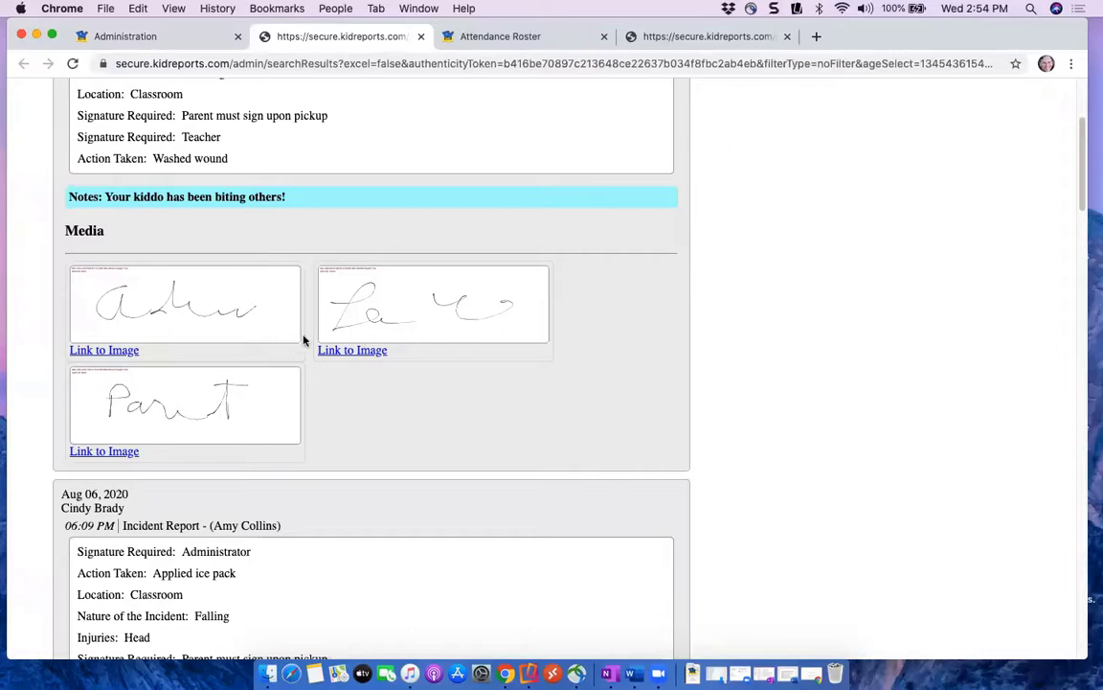
{"action": "scroll", "coordinate": [837, 296], "scroll_direction": "down", "scroll_amount": 12}
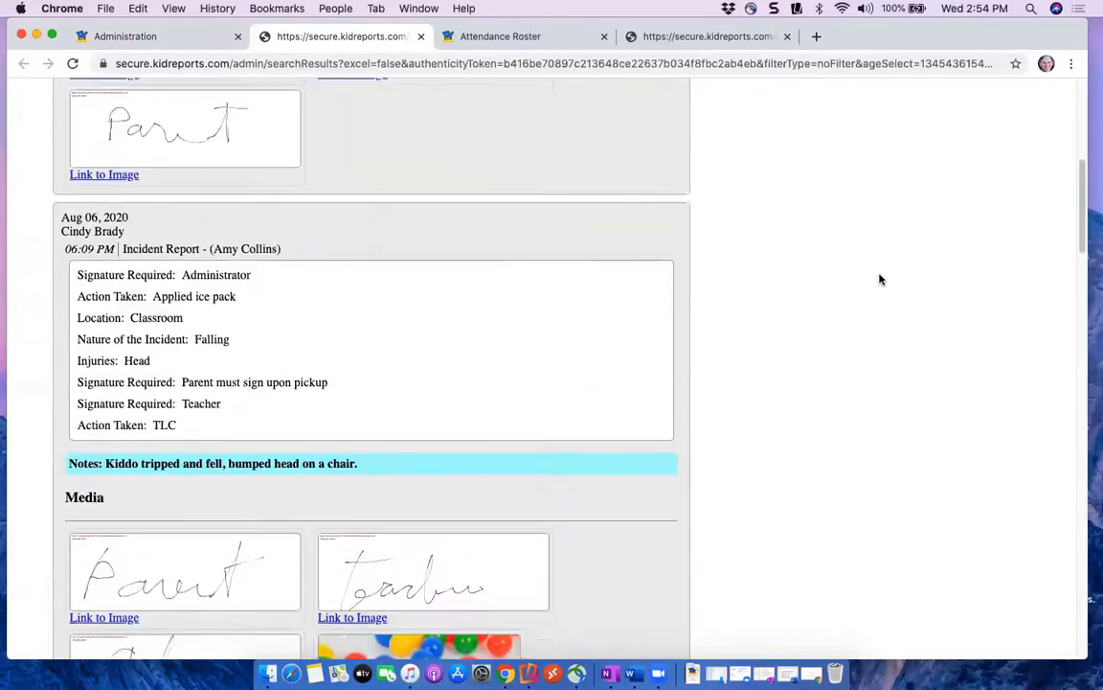
{"action": "scroll", "coordinate": [881, 280], "scroll_direction": "down", "scroll_amount": 20}
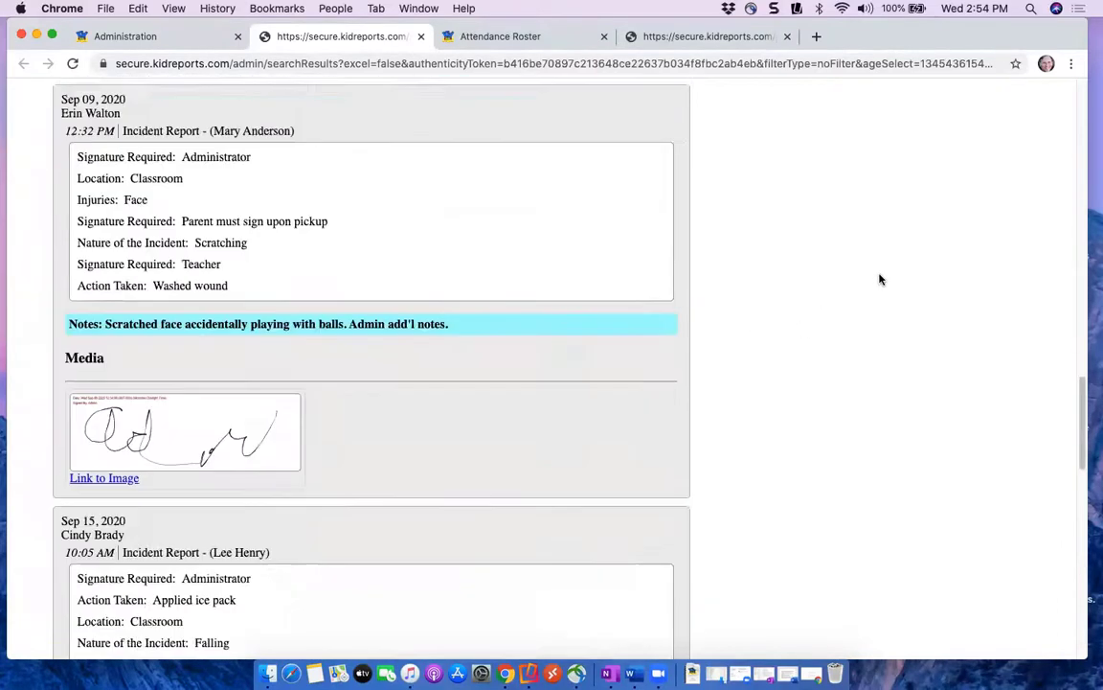
{"action": "scroll", "coordinate": [879, 279], "scroll_direction": "down", "scroll_amount": 19}
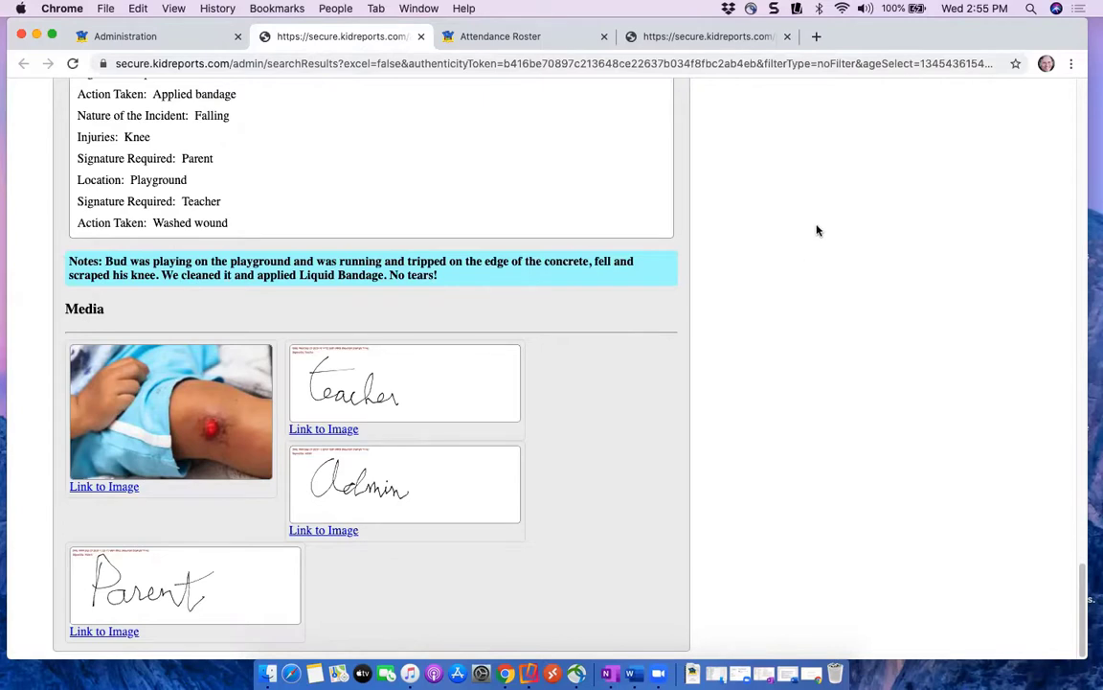
Cancel printing the search results and close the results tab
{"action": "key", "text": "super+p"}
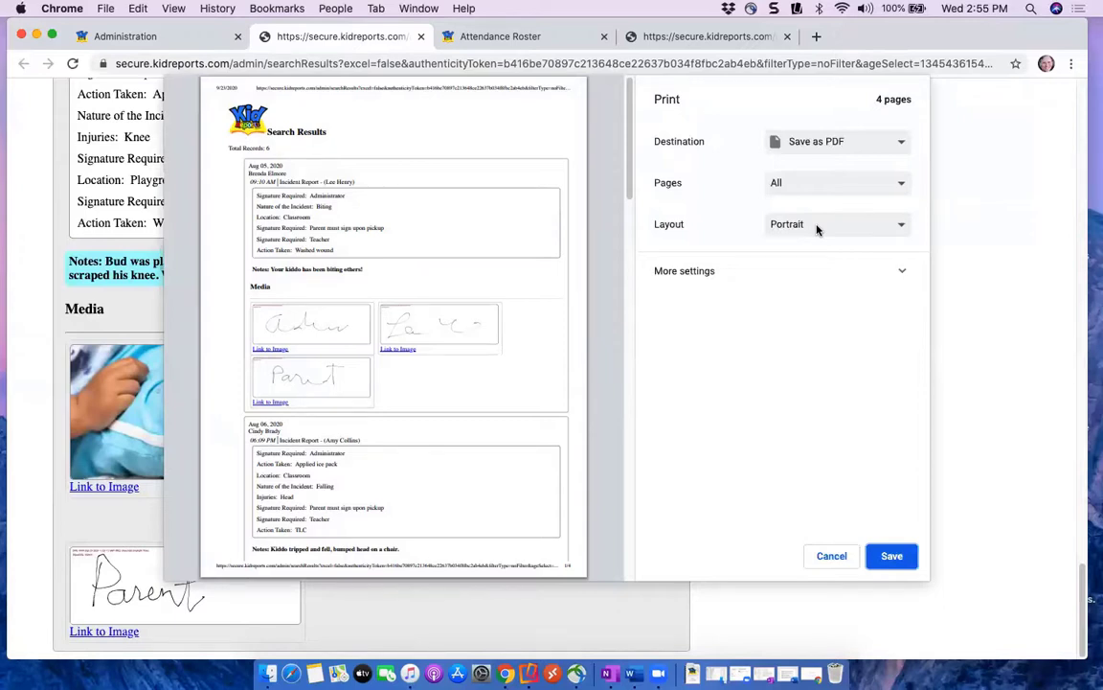
{"action": "left_click", "coordinate": [825, 557]}
{"action": "scroll", "coordinate": [978, 340], "scroll_direction": "down", "scroll_amount": 5}
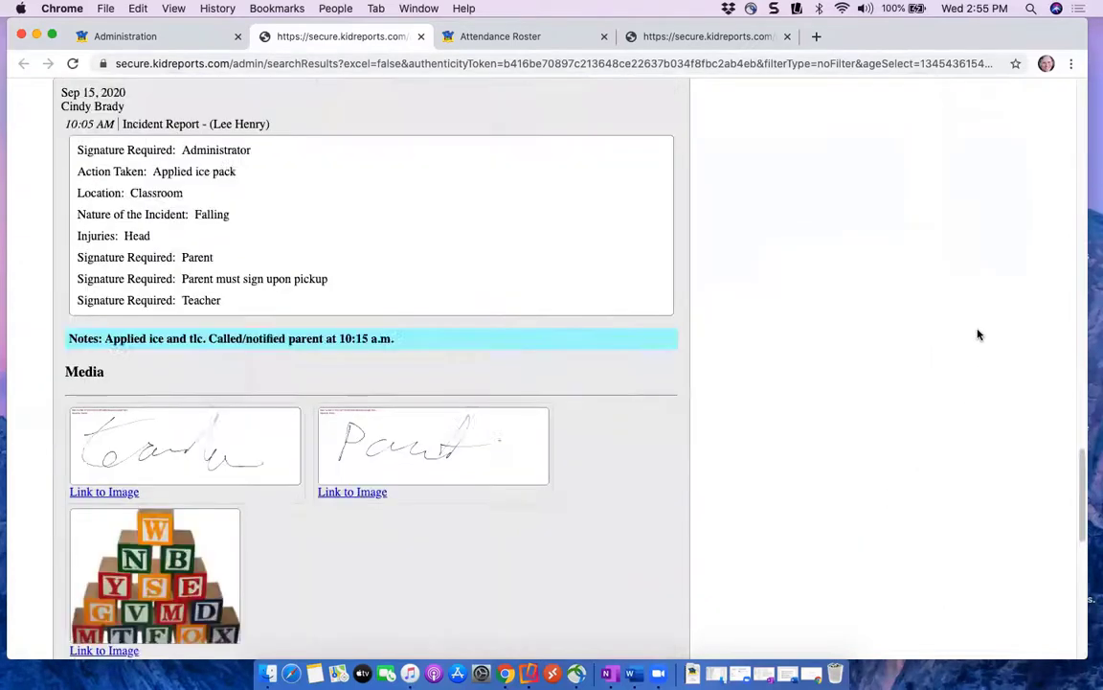
{"action": "scroll", "coordinate": [978, 335], "scroll_direction": "up", "scroll_amount": 15}
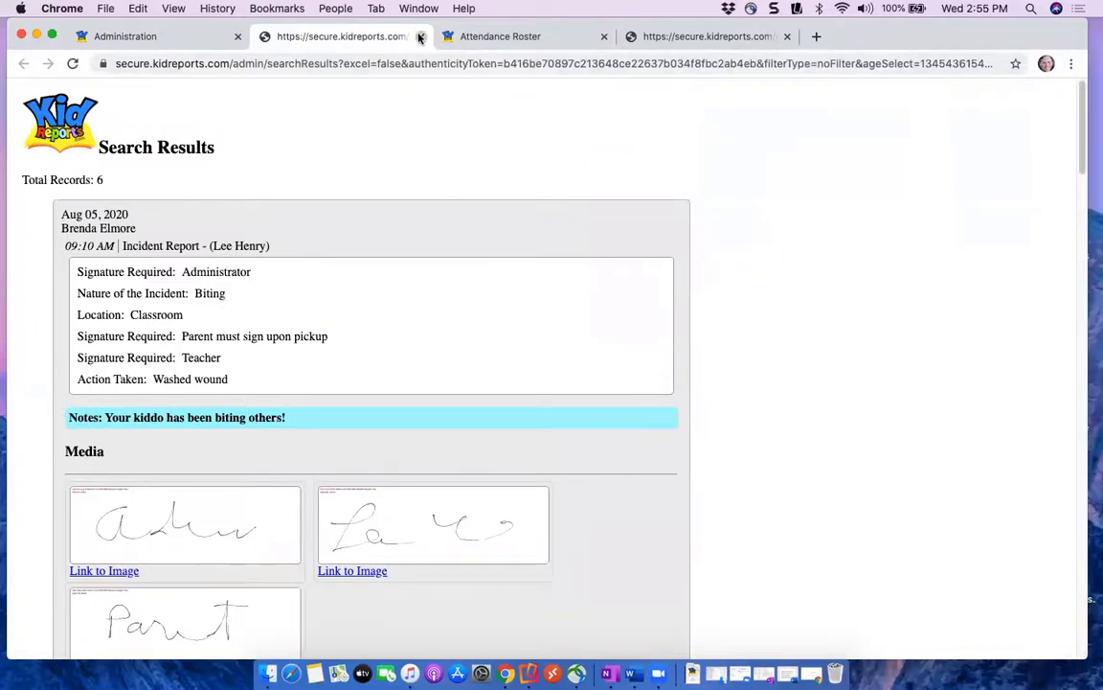
{"action": "left_click", "coordinate": [418, 38]}
Check the facility filter and search type options, leaving both unchanged
{"action": "scroll", "coordinate": [814, 268], "scroll_direction": "up", "scroll_amount": 3}
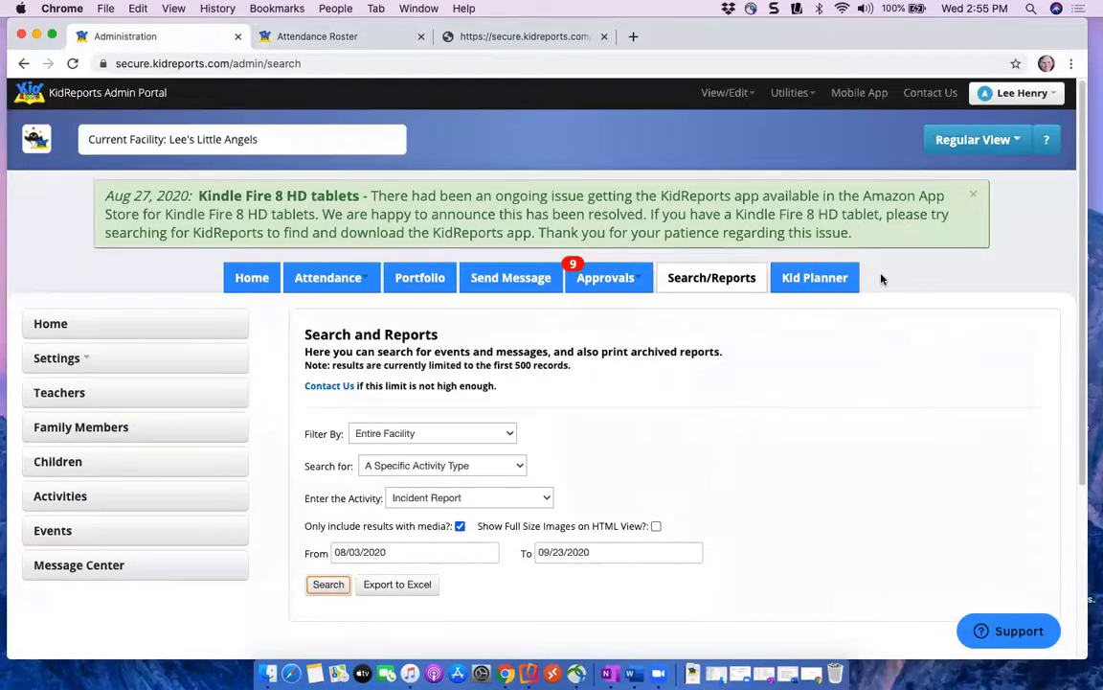
{"action": "scroll", "coordinate": [876, 316], "scroll_direction": "down", "scroll_amount": 3}
{"action": "left_click", "coordinate": [511, 311]}
{"action": "left_click", "coordinate": [511, 315]}
{"action": "left_click", "coordinate": [495, 345]}
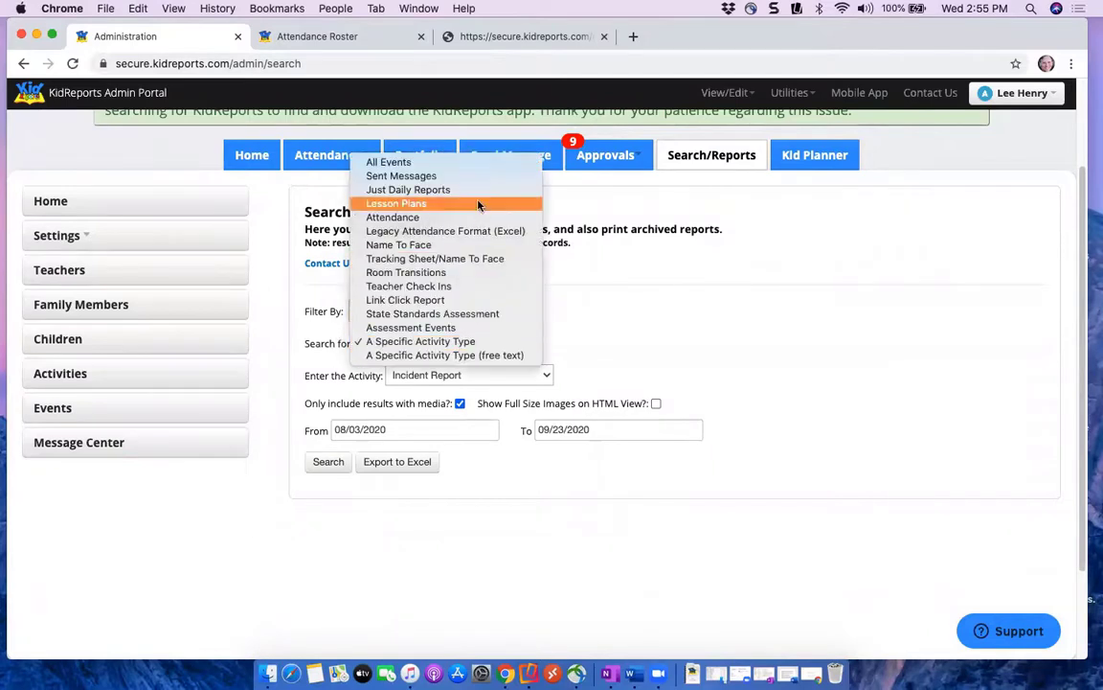
{"action": "left_click", "coordinate": [745, 272]}
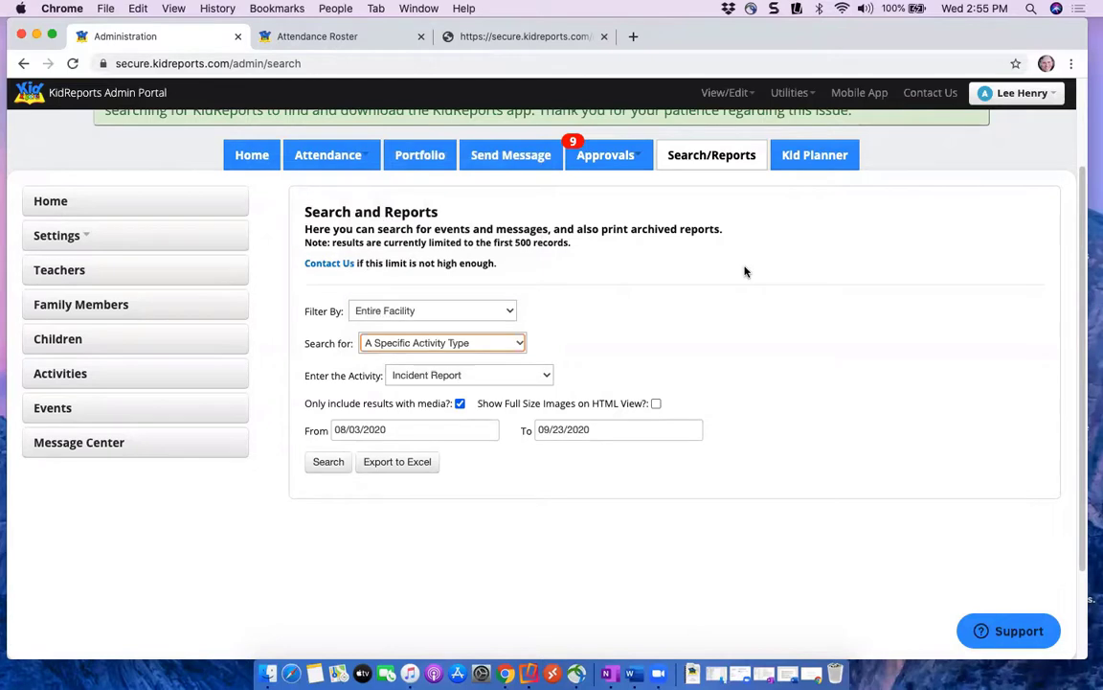
In Kid Planner, switch to Kindergarten Room, select September 23, and start a new plan
{"action": "left_click", "coordinate": [824, 154]}
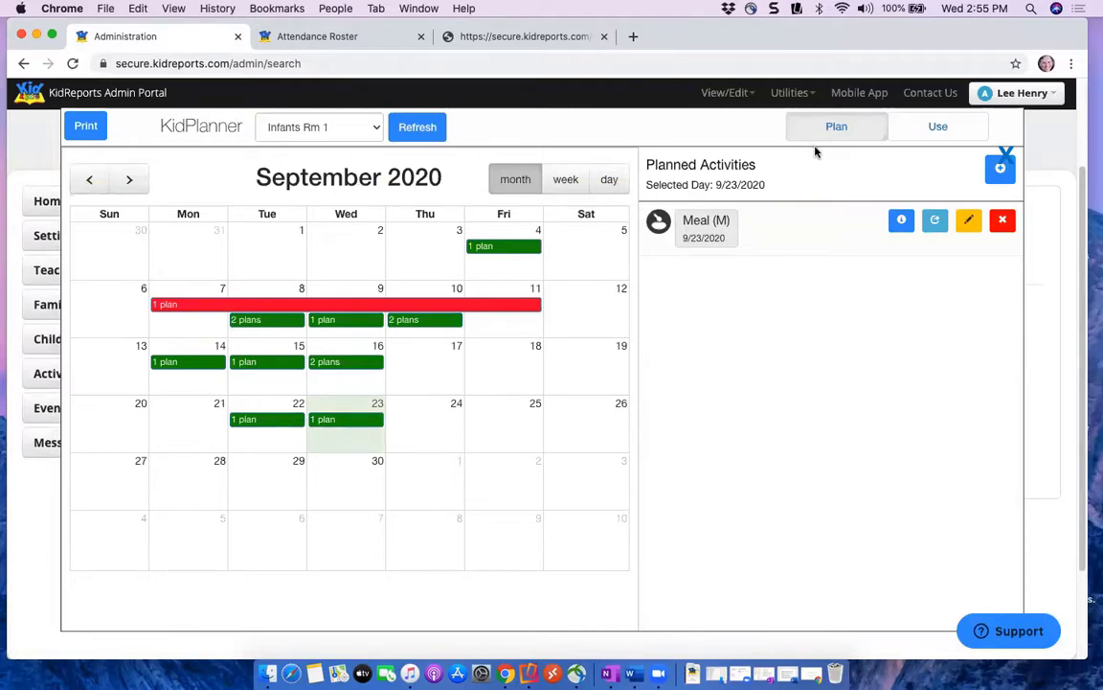
{"action": "left_click", "coordinate": [374, 133]}
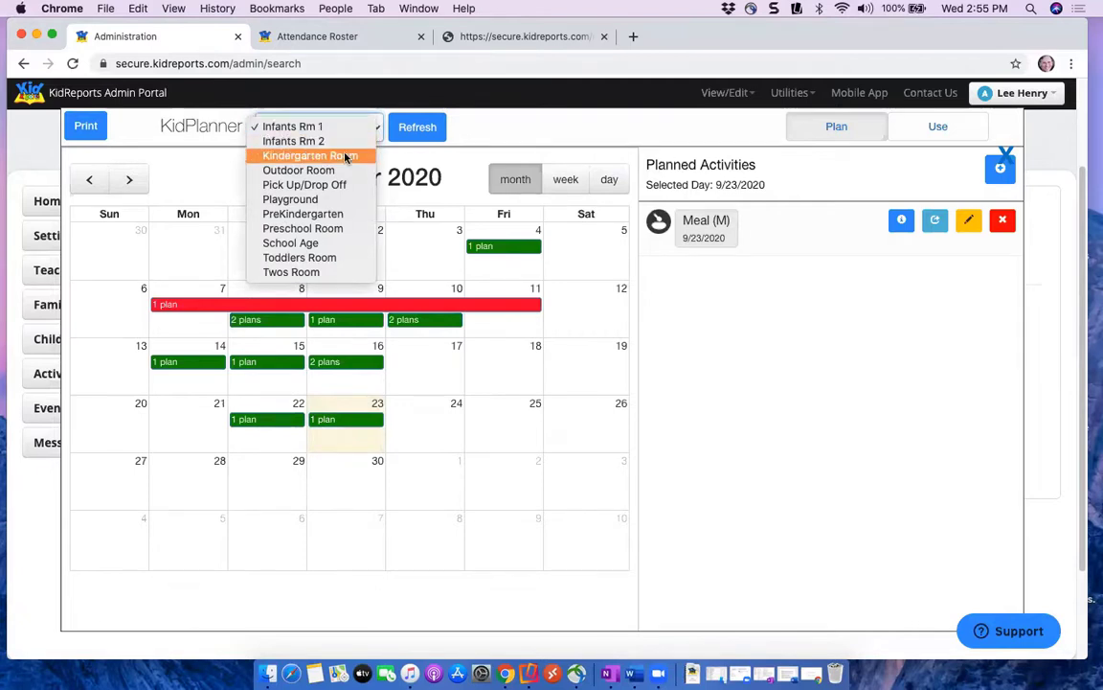
{"action": "left_click", "coordinate": [345, 155]}
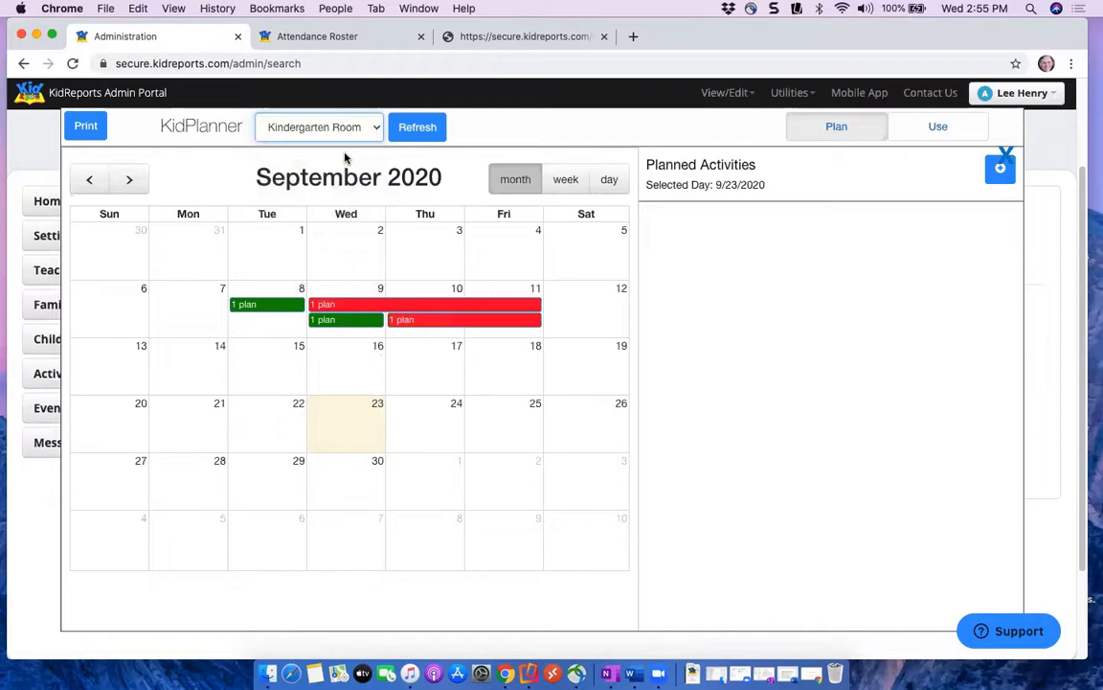
{"action": "left_click", "coordinate": [351, 433]}
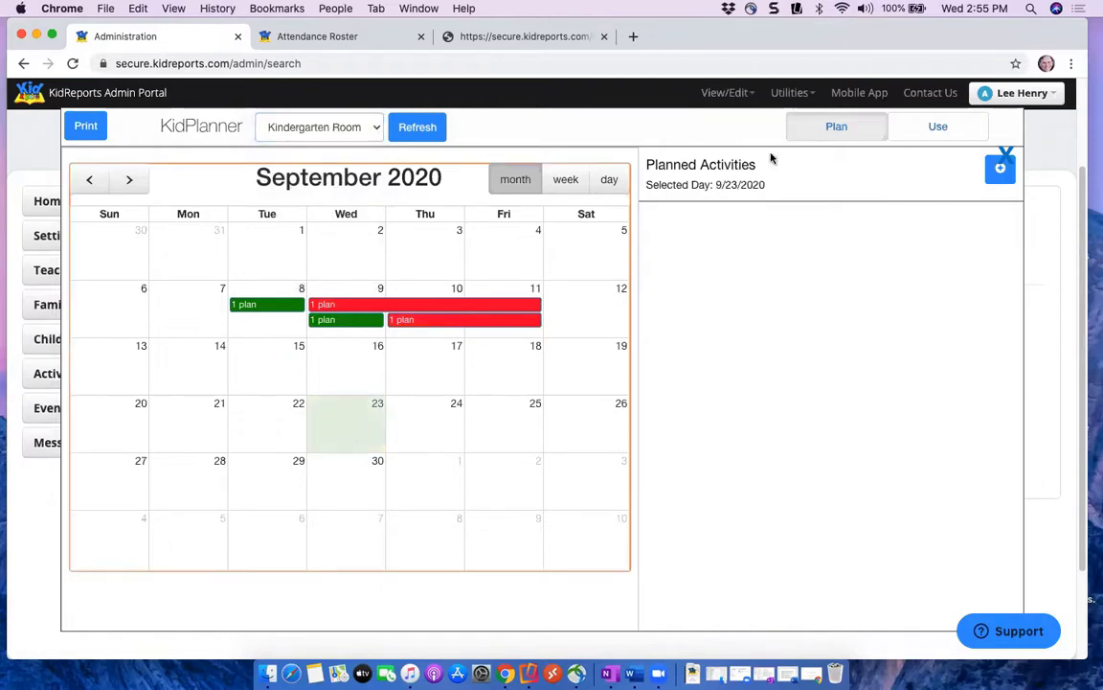
{"action": "left_click", "coordinate": [1001, 178]}
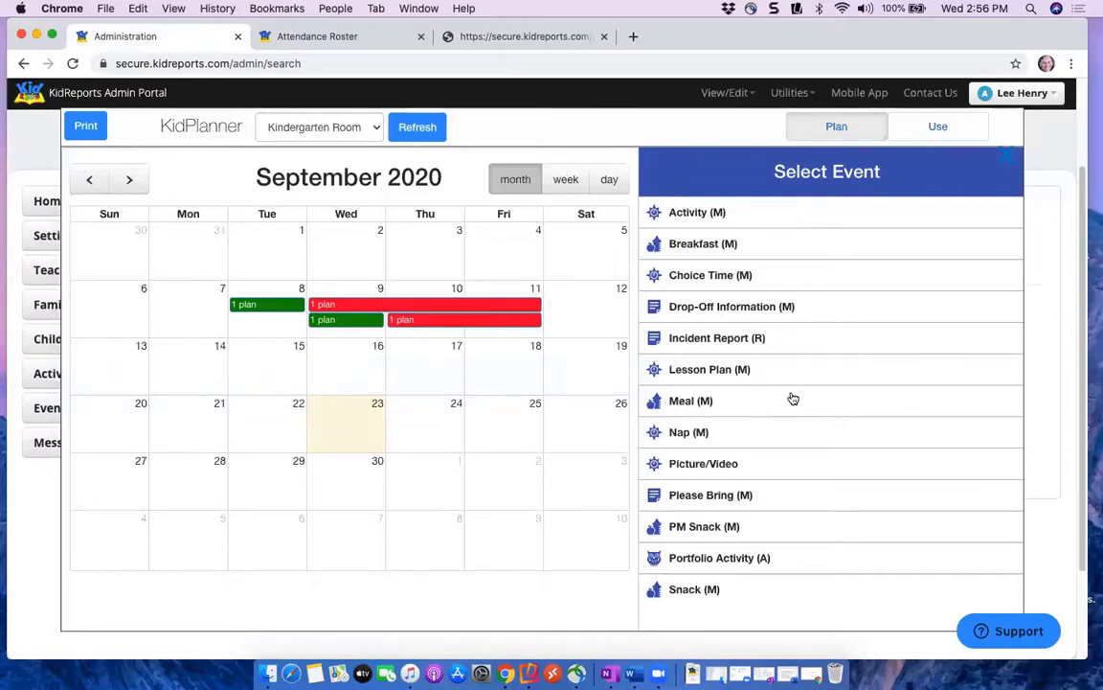
Plan a Meal event with Vegetables, Meat and Peas & Carrots as food
{"action": "left_click", "coordinate": [689, 405]}
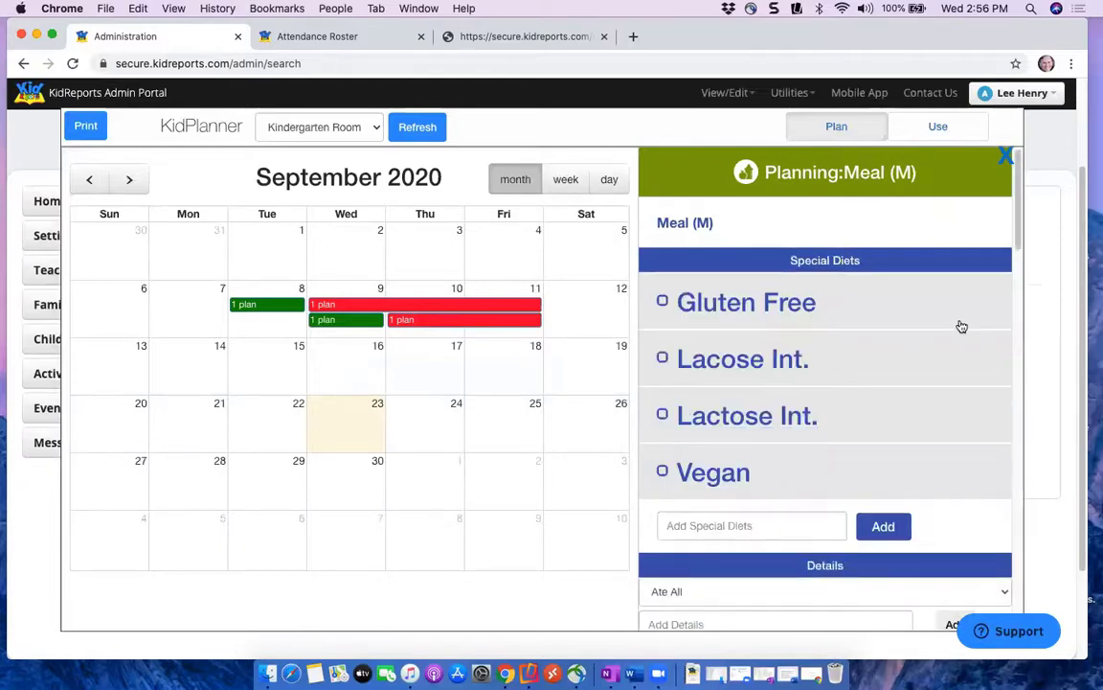
{"action": "scroll", "coordinate": [940, 322], "scroll_direction": "down", "scroll_amount": 3}
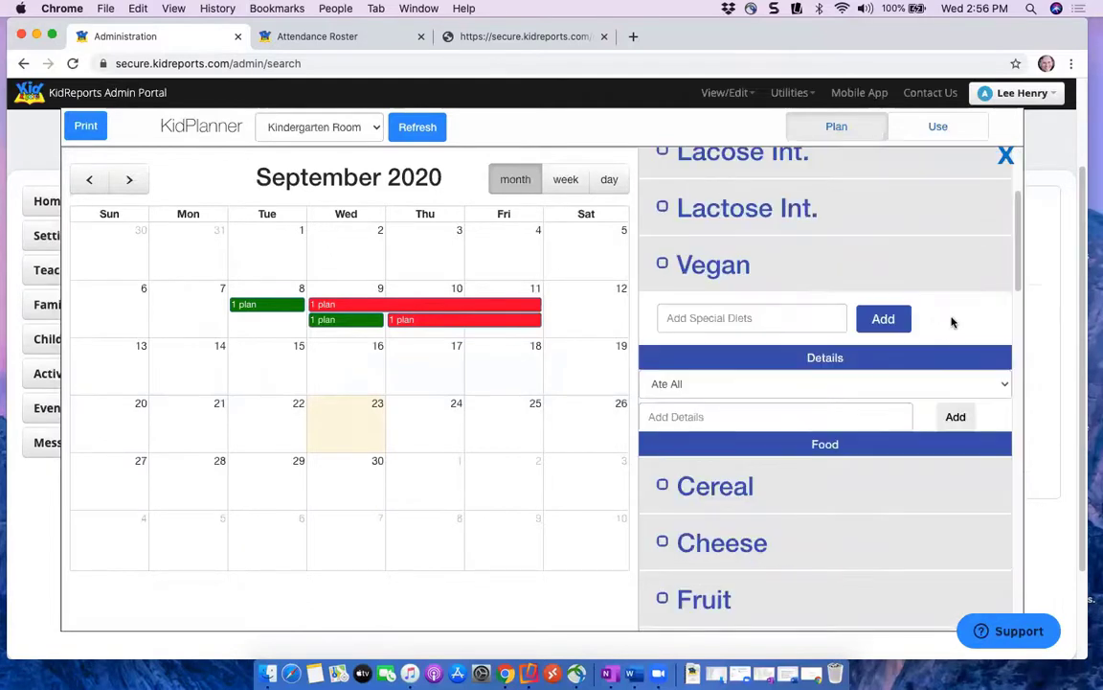
{"action": "scroll", "coordinate": [952, 322], "scroll_direction": "down", "scroll_amount": 4}
{"action": "scroll", "coordinate": [953, 323], "scroll_direction": "down", "scroll_amount": 2}
{"action": "left_click", "coordinate": [661, 410]}
{"action": "left_click", "coordinate": [682, 353]}
{"action": "scroll", "coordinate": [921, 360], "scroll_direction": "down", "scroll_amount": 2}
{"action": "scroll", "coordinate": [922, 361], "scroll_direction": "down", "scroll_amount": 4}
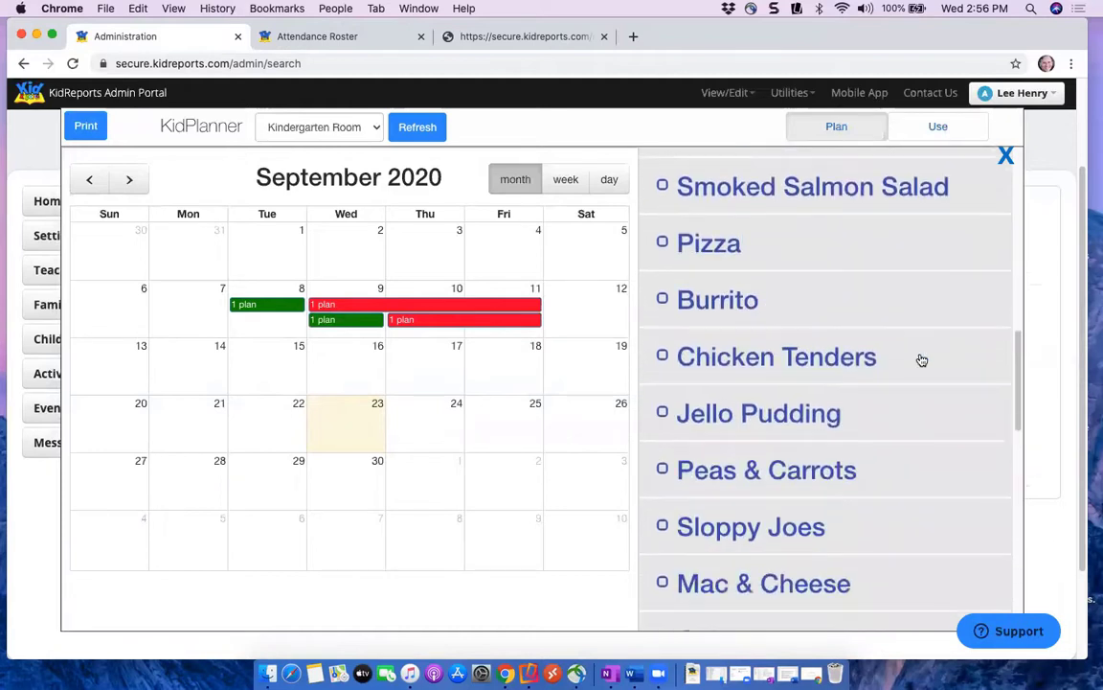
{"action": "scroll", "coordinate": [920, 361], "scroll_direction": "down", "scroll_amount": 1}
{"action": "left_click", "coordinate": [746, 411]}
Choose Juice as the drink and set the amount to 6 ounces
{"action": "scroll", "coordinate": [969, 386], "scroll_direction": "down", "scroll_amount": 2}
{"action": "scroll", "coordinate": [969, 386], "scroll_direction": "down", "scroll_amount": 10}
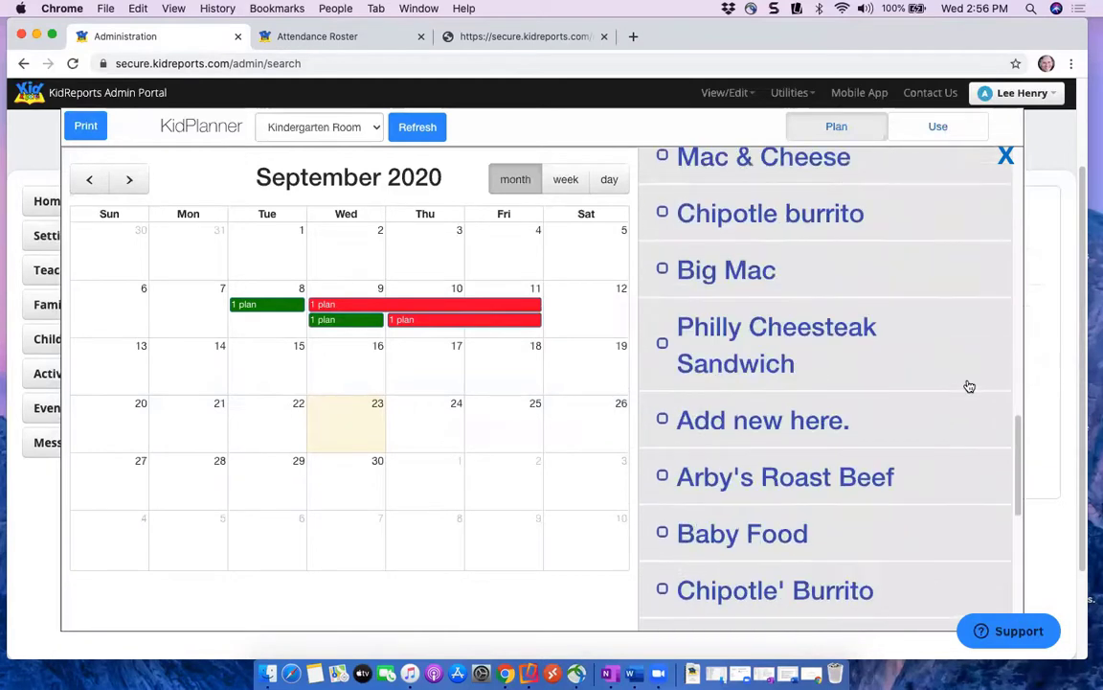
{"action": "scroll", "coordinate": [970, 386], "scroll_direction": "down", "scroll_amount": 2}
{"action": "left_click", "coordinate": [757, 343]}
{"action": "left_click", "coordinate": [757, 343]}
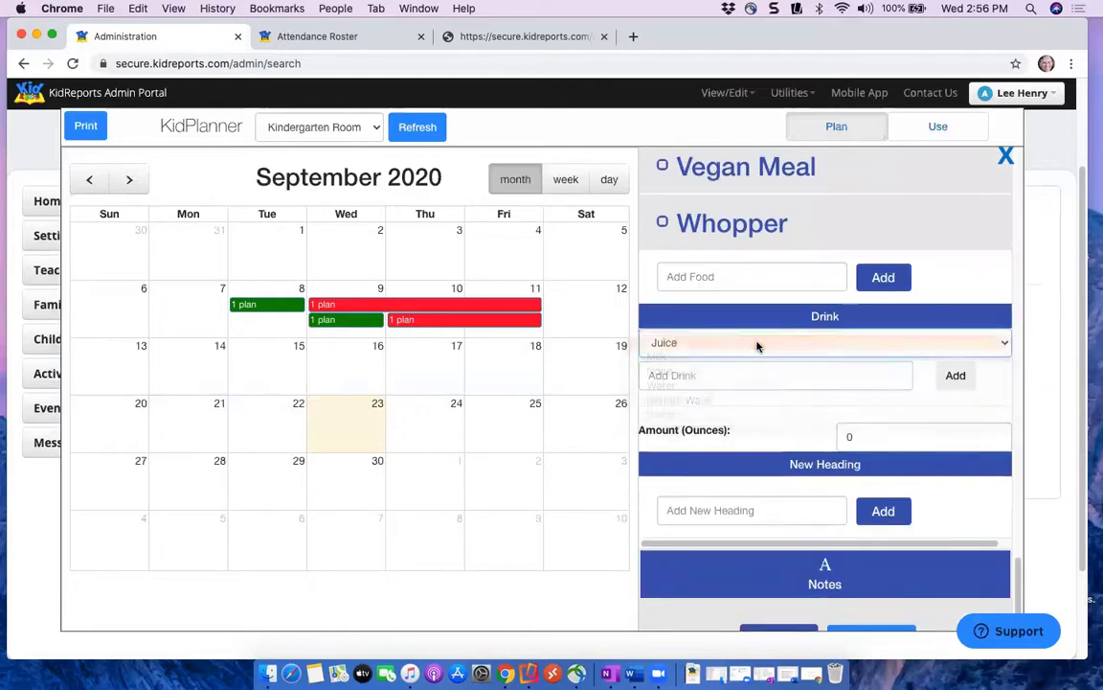
{"action": "left_click", "coordinate": [997, 432]}
{"action": "left_click", "coordinate": [997, 432]}
{"action": "left_click", "coordinate": [997, 432]}
{"action": "left_click", "coordinate": [997, 432]}
{"action": "left_click", "coordinate": [997, 432]}
{"action": "left_click", "coordinate": [997, 432]}
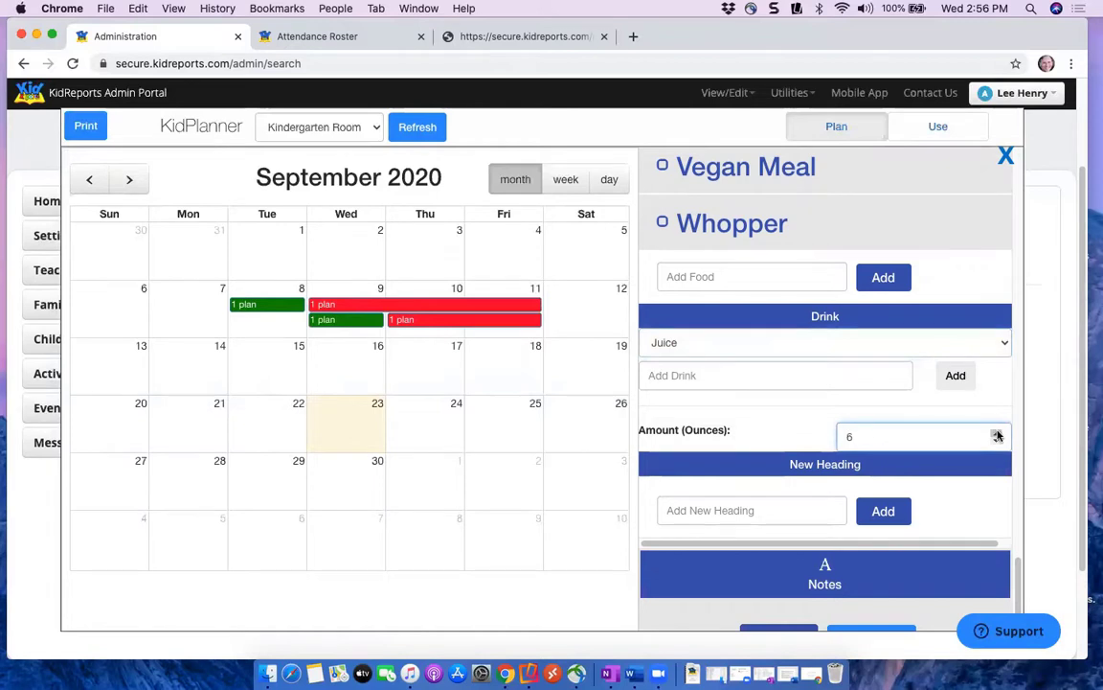
{"action": "scroll", "coordinate": [937, 421], "scroll_direction": "down", "scroll_amount": 2}
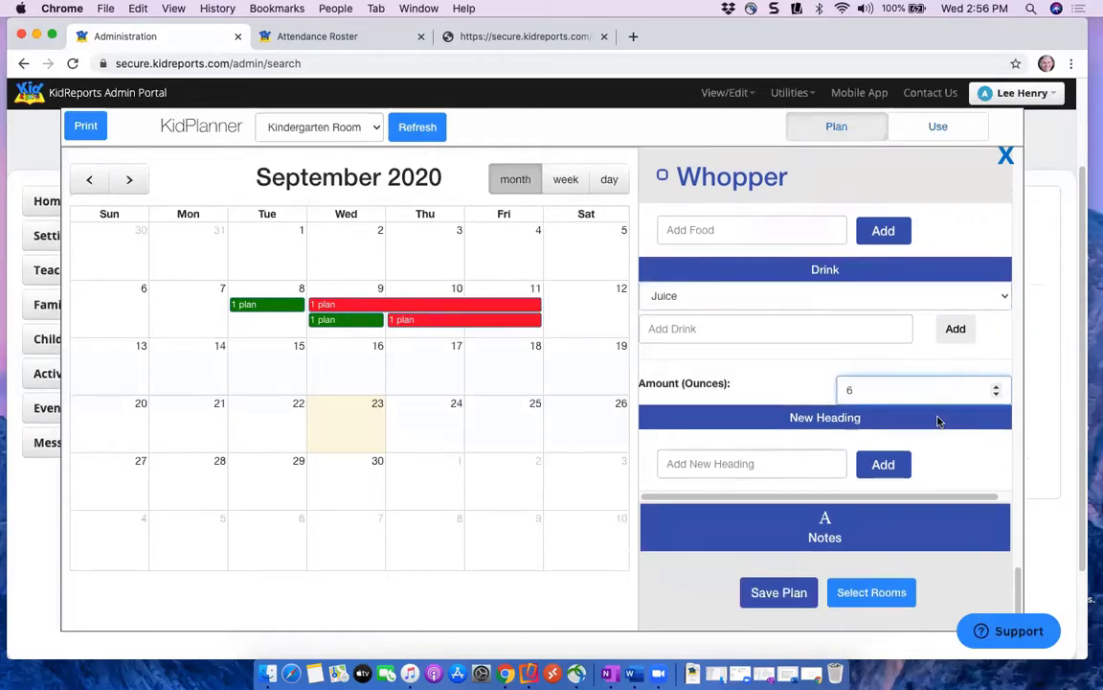
{"action": "scroll", "coordinate": [967, 461], "scroll_direction": "down", "scroll_amount": 3}
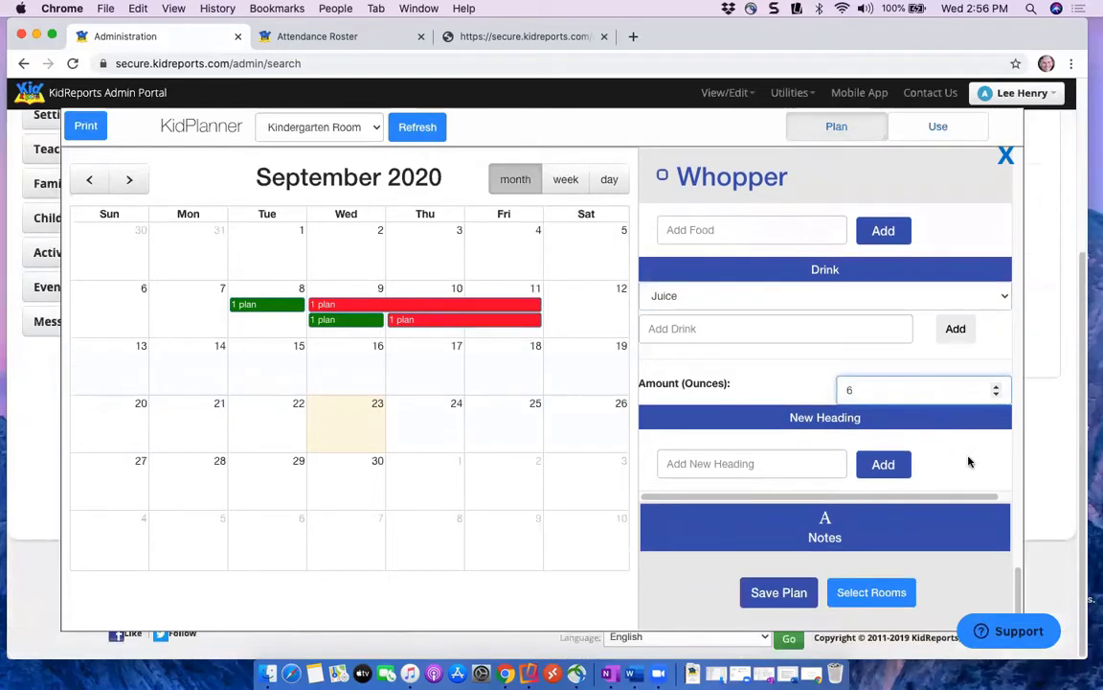
Start entering a new drink option and a new heading
{"action": "left_click", "coordinate": [717, 328]}
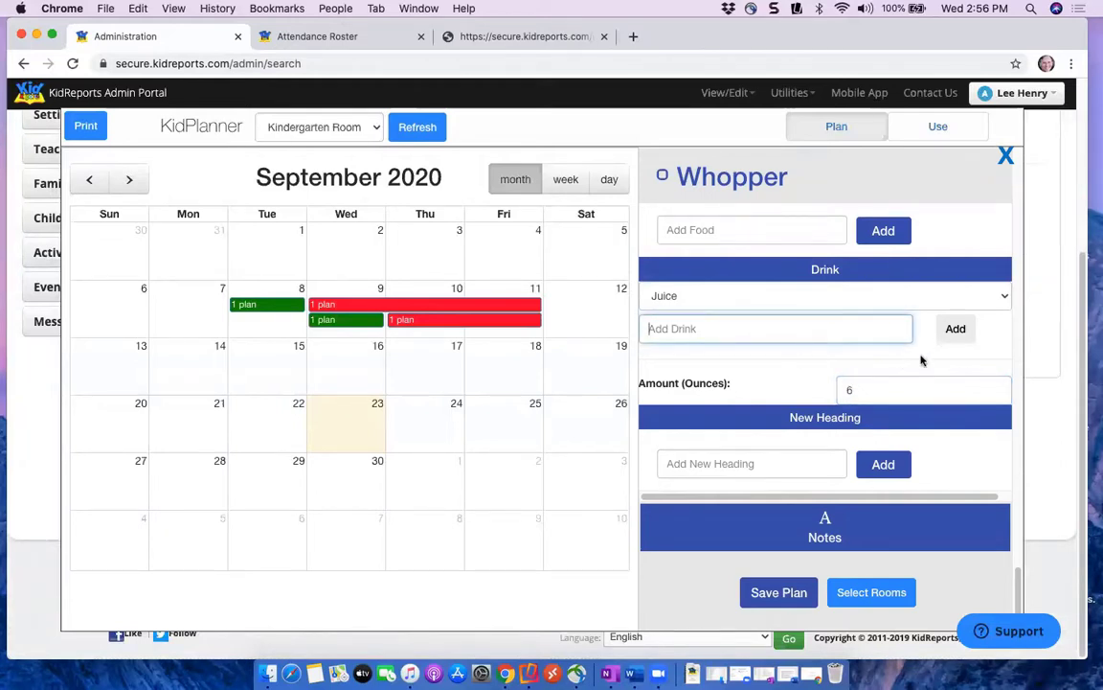
{"action": "scroll", "coordinate": [763, 325], "scroll_direction": "up", "scroll_amount": 2}
{"action": "scroll", "coordinate": [842, 462], "scroll_direction": "down", "scroll_amount": 2}
{"action": "left_click", "coordinate": [734, 458]}
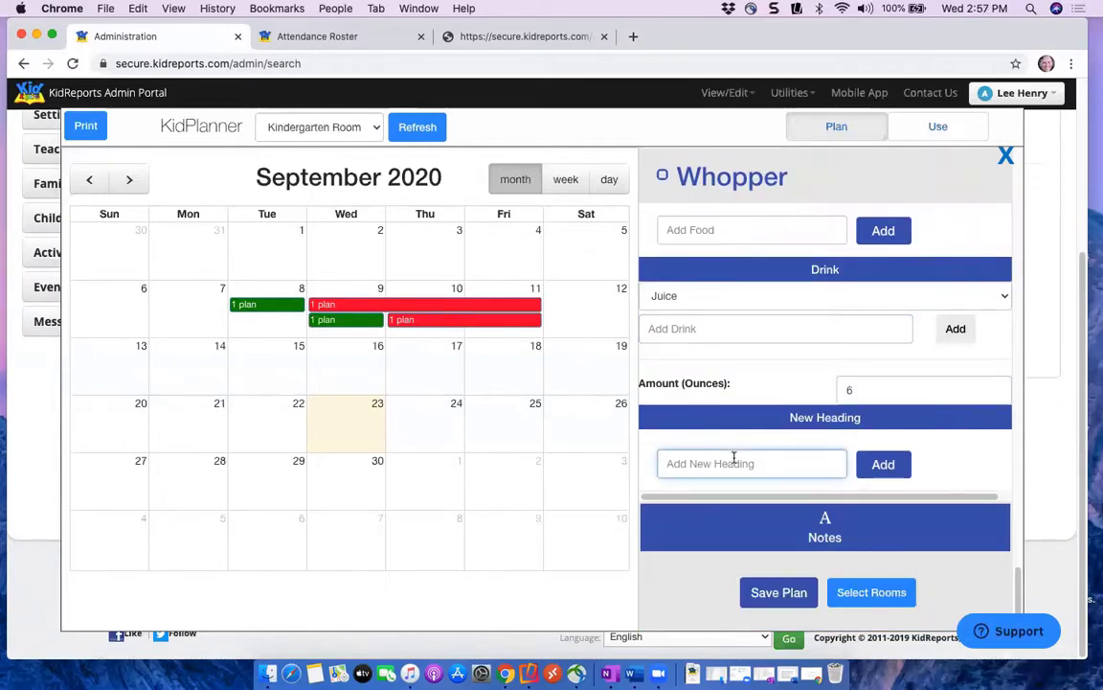
Toggle Select/Deselect All in the room selection, then cancel without changes
{"action": "left_click", "coordinate": [868, 593]}
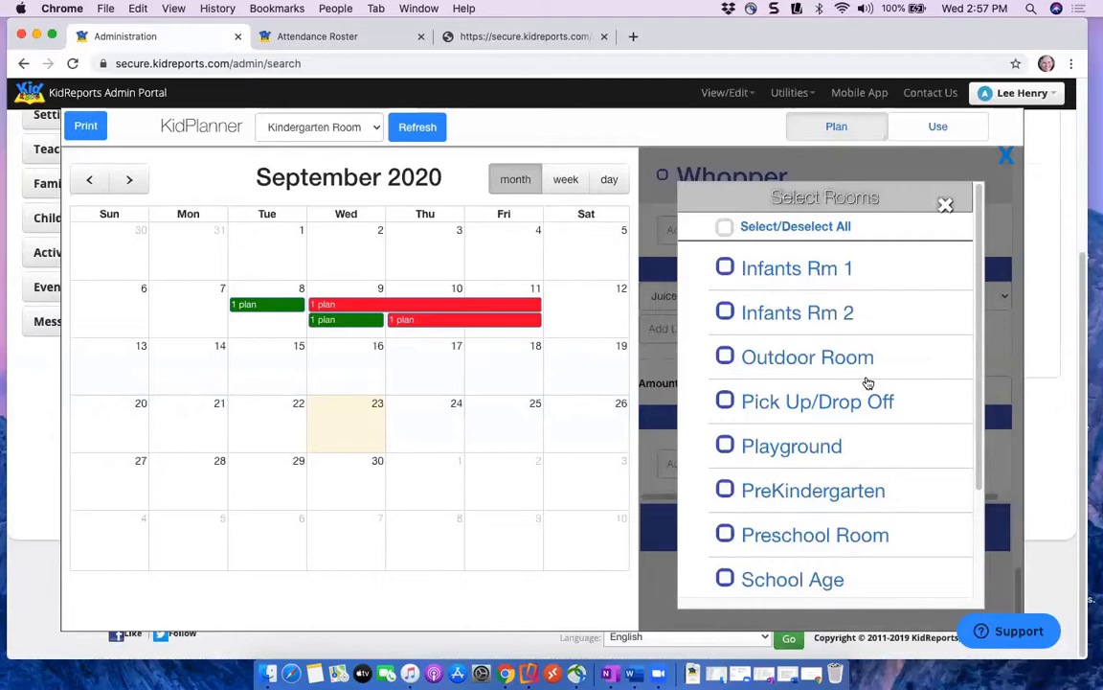
{"action": "left_click", "coordinate": [725, 227]}
{"action": "scroll", "coordinate": [879, 397], "scroll_direction": "down", "scroll_amount": 3}
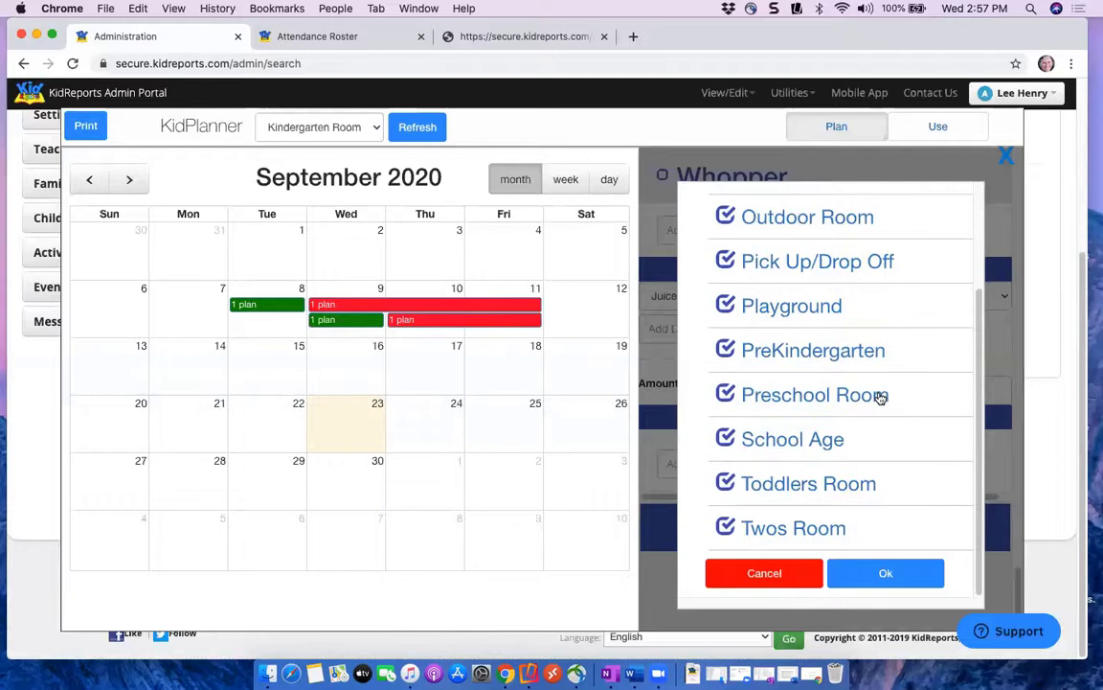
{"action": "scroll", "coordinate": [880, 398], "scroll_direction": "up", "scroll_amount": 3}
{"action": "left_click", "coordinate": [725, 227]}
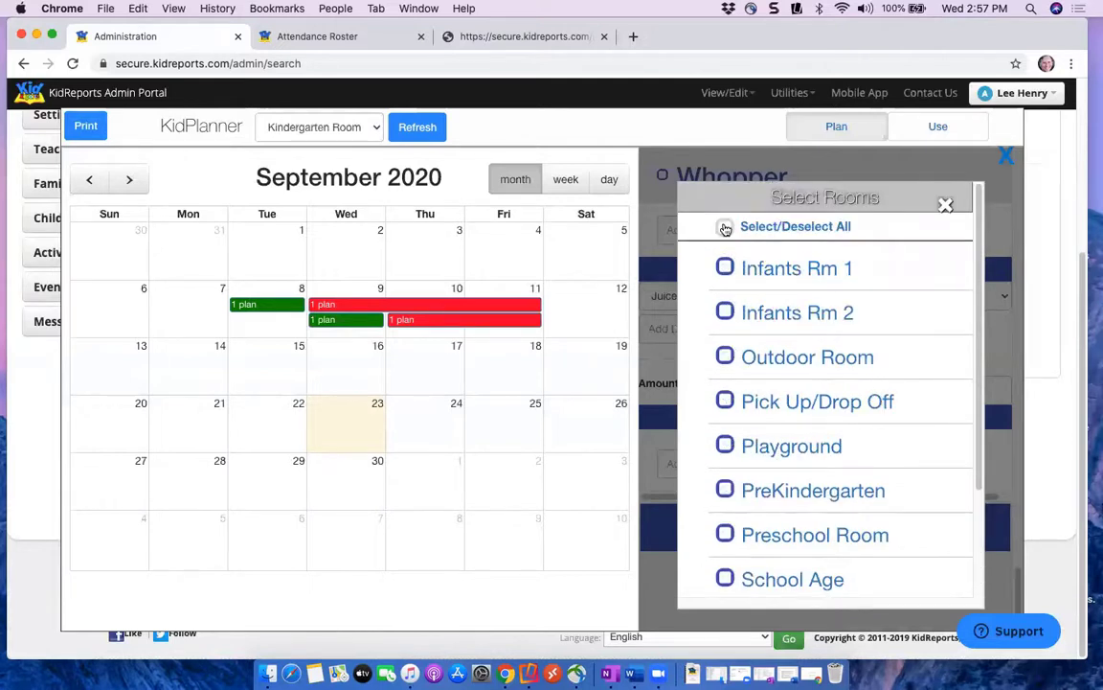
{"action": "scroll", "coordinate": [882, 402], "scroll_direction": "down", "scroll_amount": 3}
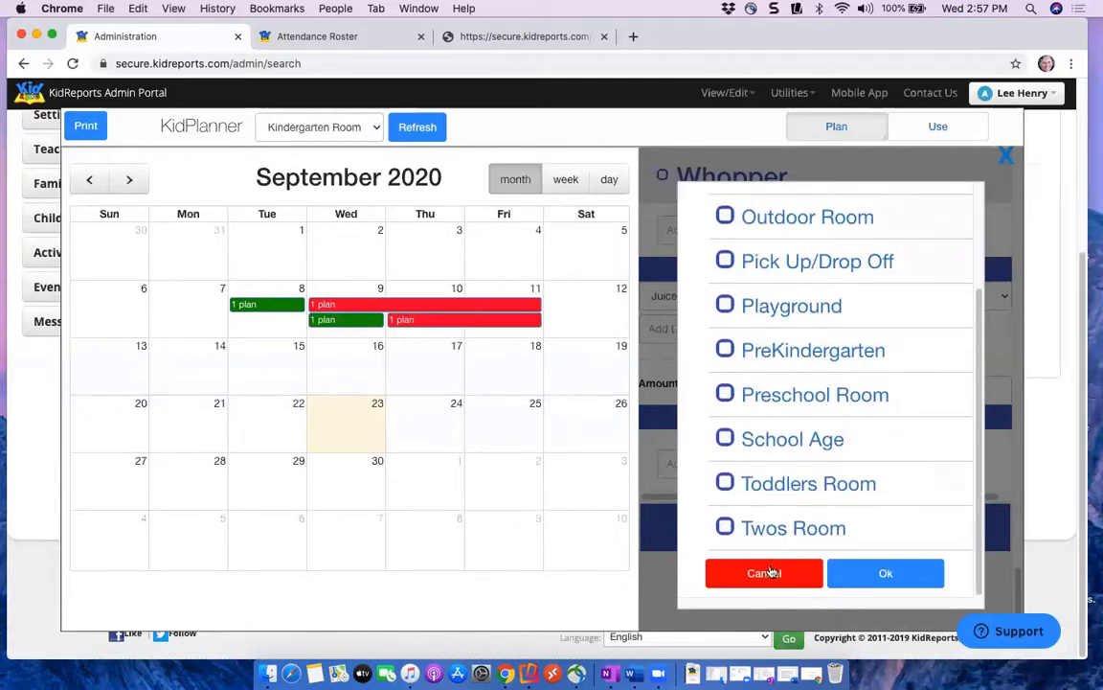
{"action": "left_click", "coordinate": [766, 573]}
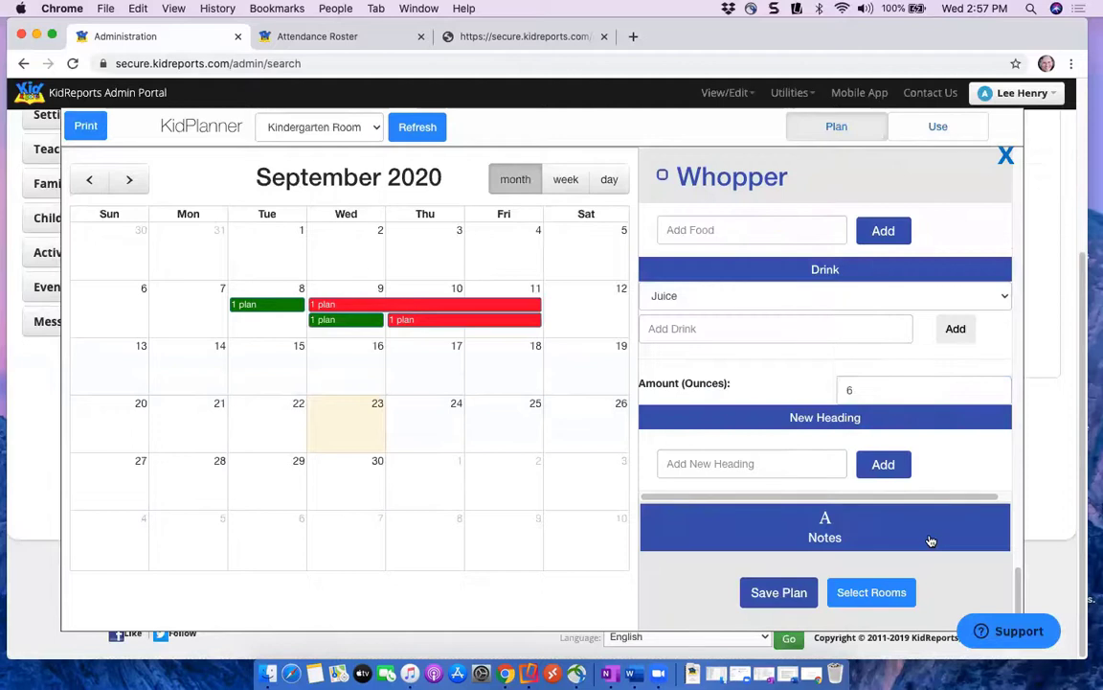
Add the note 'additional notes here.' and save the September 23 meal plan
{"action": "left_click", "coordinate": [846, 533]}
{"action": "left_click", "coordinate": [833, 429]}
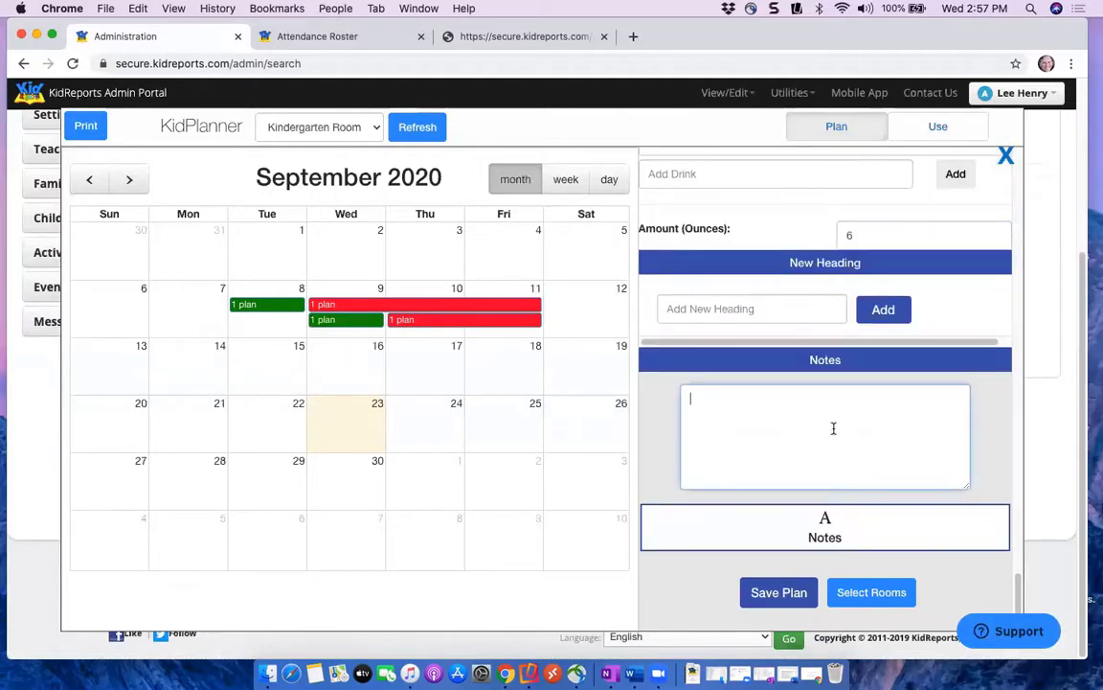
{"action": "type", "text": "additional notes here."}
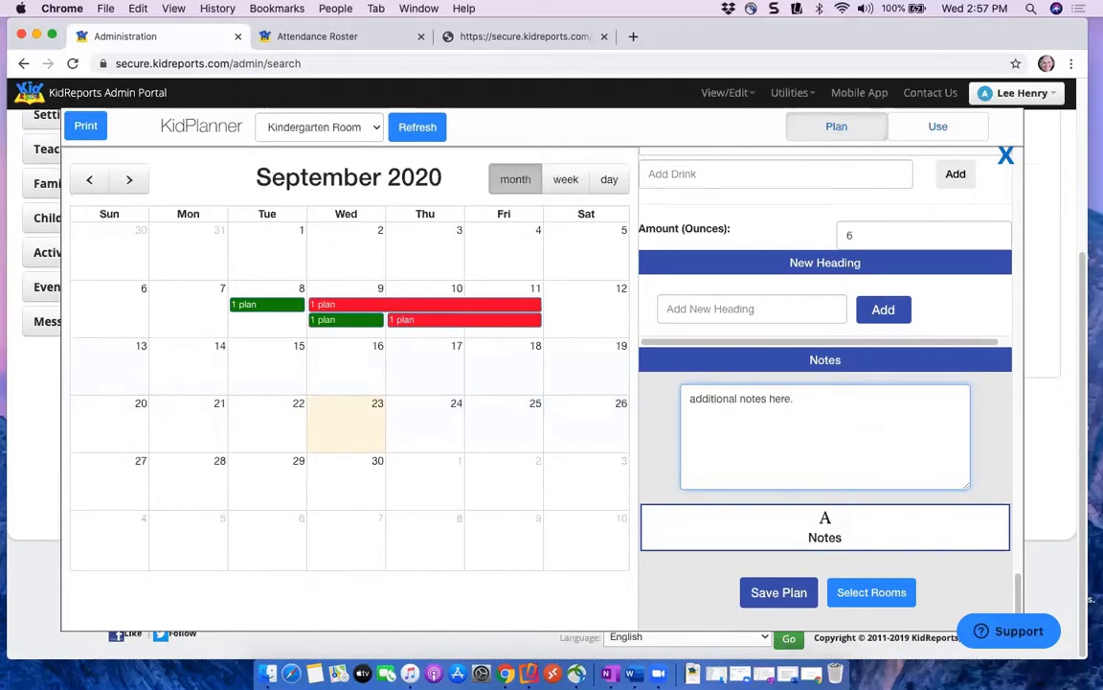
{"action": "left_click", "coordinate": [777, 592]}
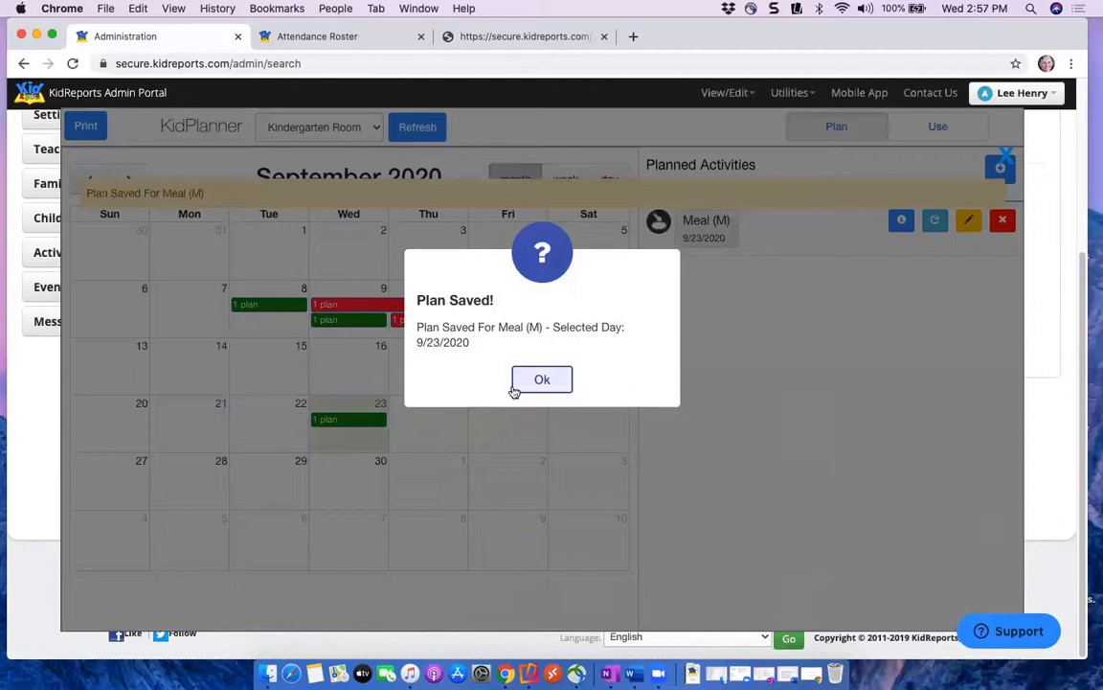
Dismiss Plan Saved, view and close the Meal (M) details, then reopen it for editing
{"action": "left_click", "coordinate": [542, 379]}
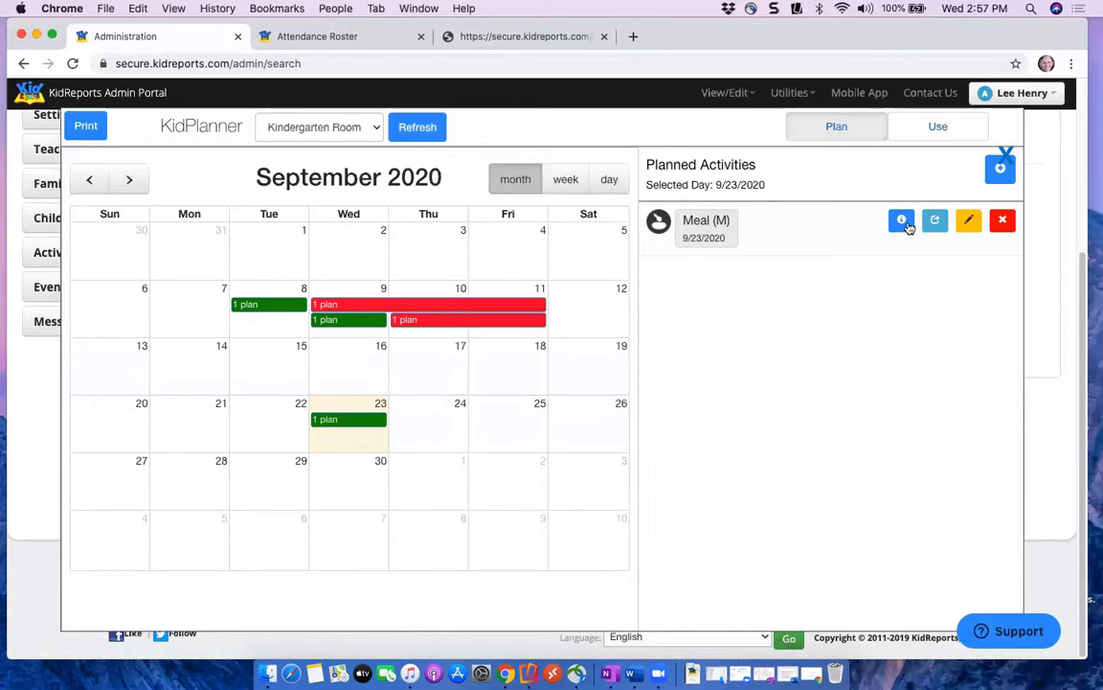
{"action": "left_click", "coordinate": [902, 222]}
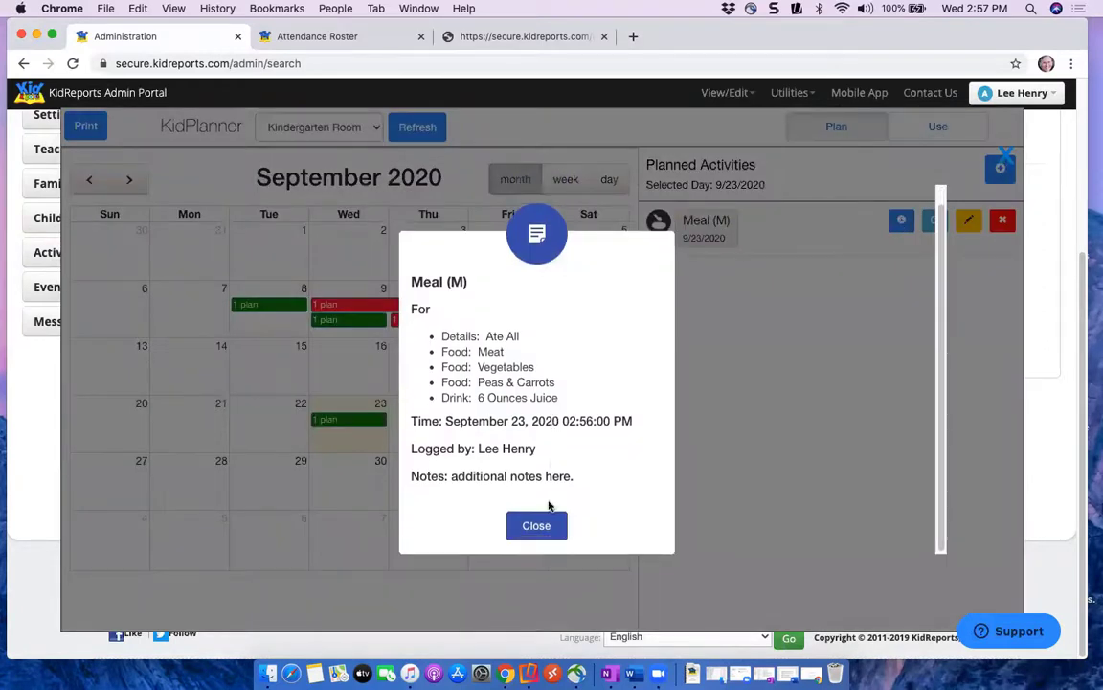
{"action": "left_click", "coordinate": [535, 526]}
{"action": "left_click", "coordinate": [968, 224]}
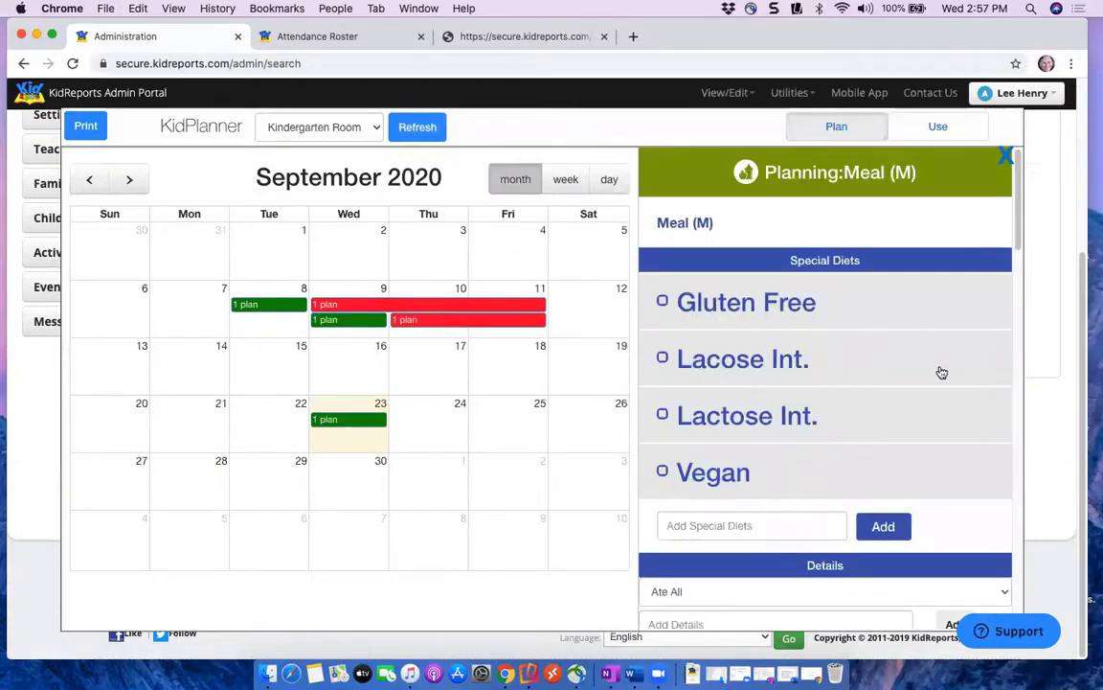
Save the meal plan again and dismiss the Plan Saved confirmation
{"action": "scroll", "coordinate": [941, 373], "scroll_direction": "down", "scroll_amount": 15}
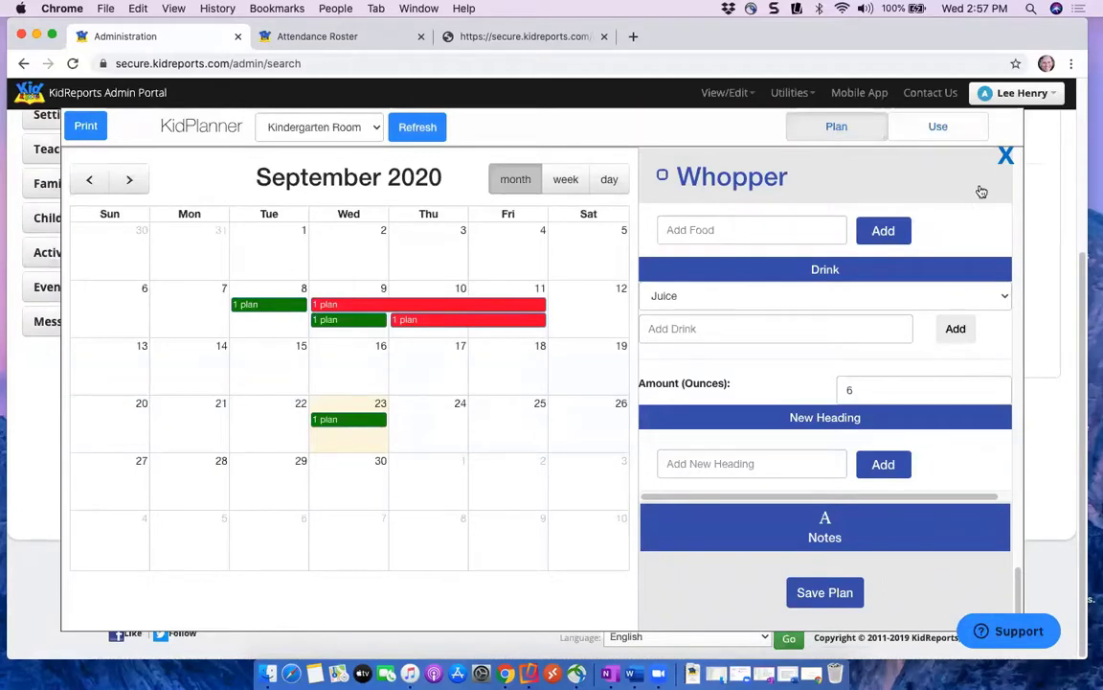
{"action": "left_click", "coordinate": [815, 591]}
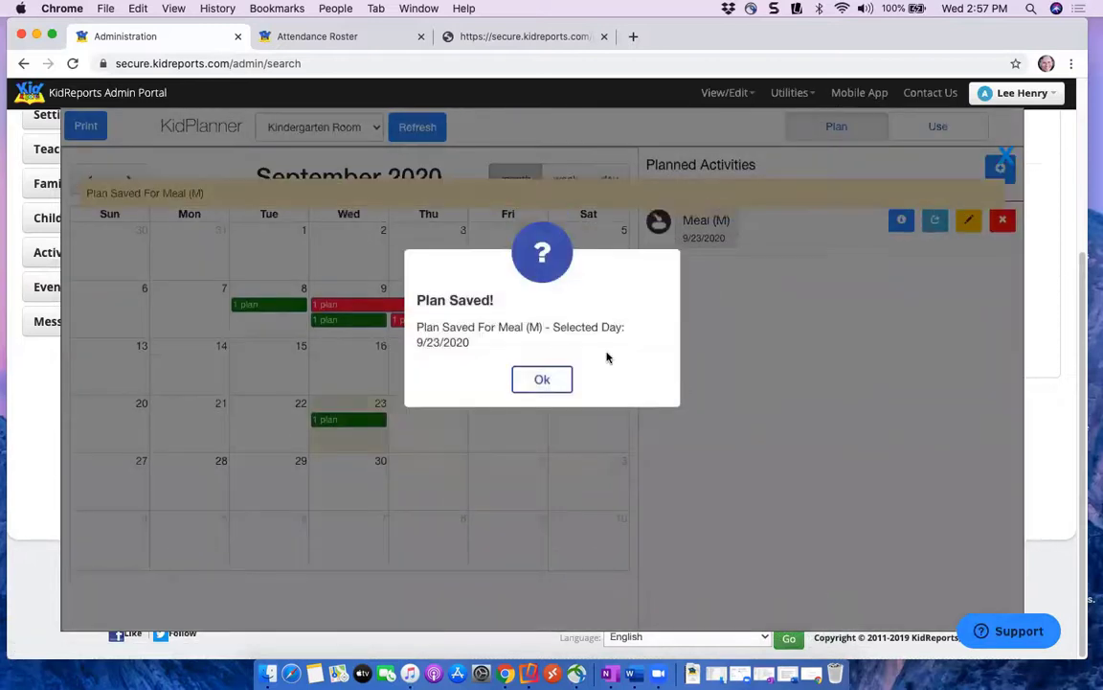
{"action": "left_click", "coordinate": [539, 380]}
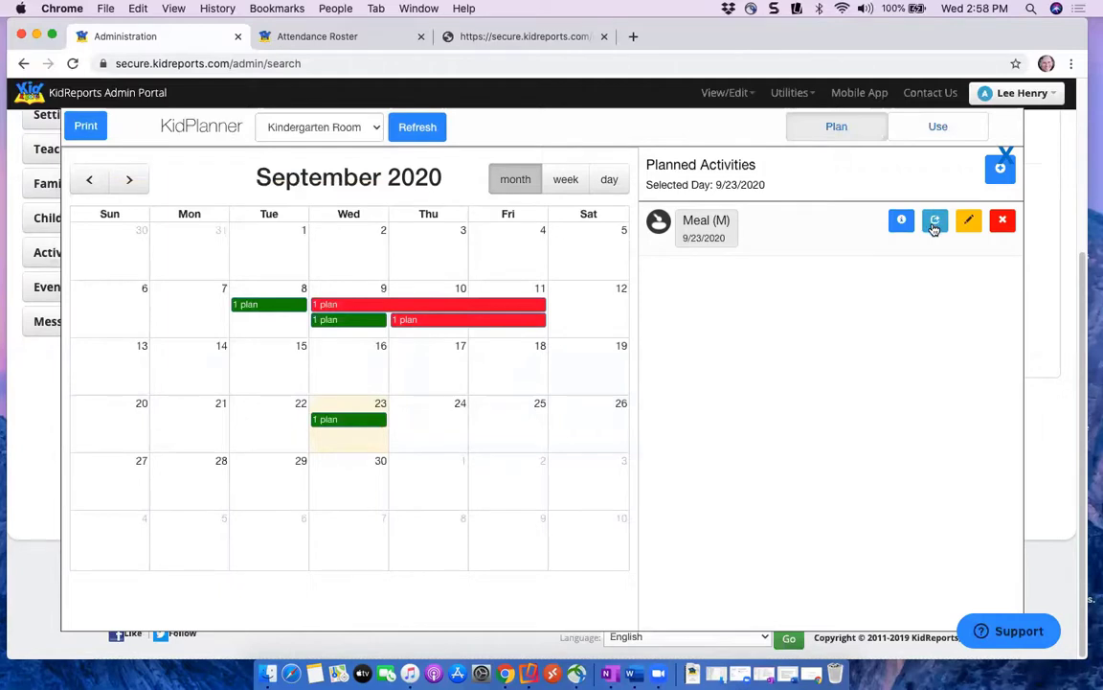
Copy the Meal (M) plan across the date range 09/28/2020 to 10/02/2020
{"action": "left_click", "coordinate": [935, 222]}
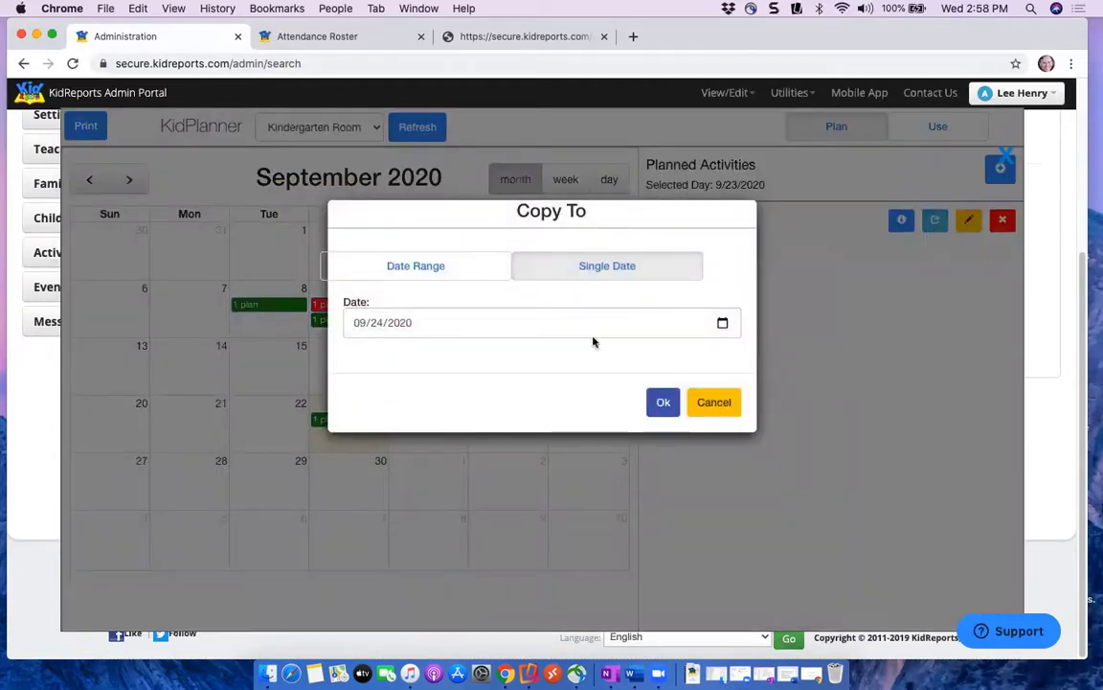
{"action": "left_click", "coordinate": [723, 323]}
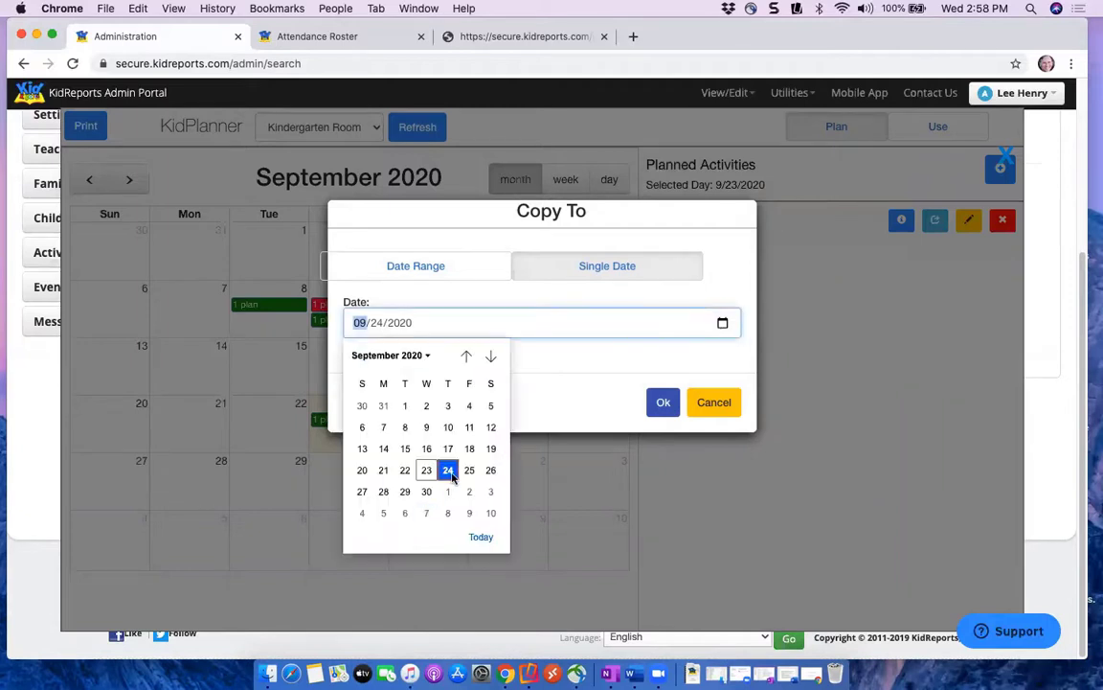
{"action": "left_click", "coordinate": [426, 268]}
{"action": "left_click", "coordinate": [426, 323]}
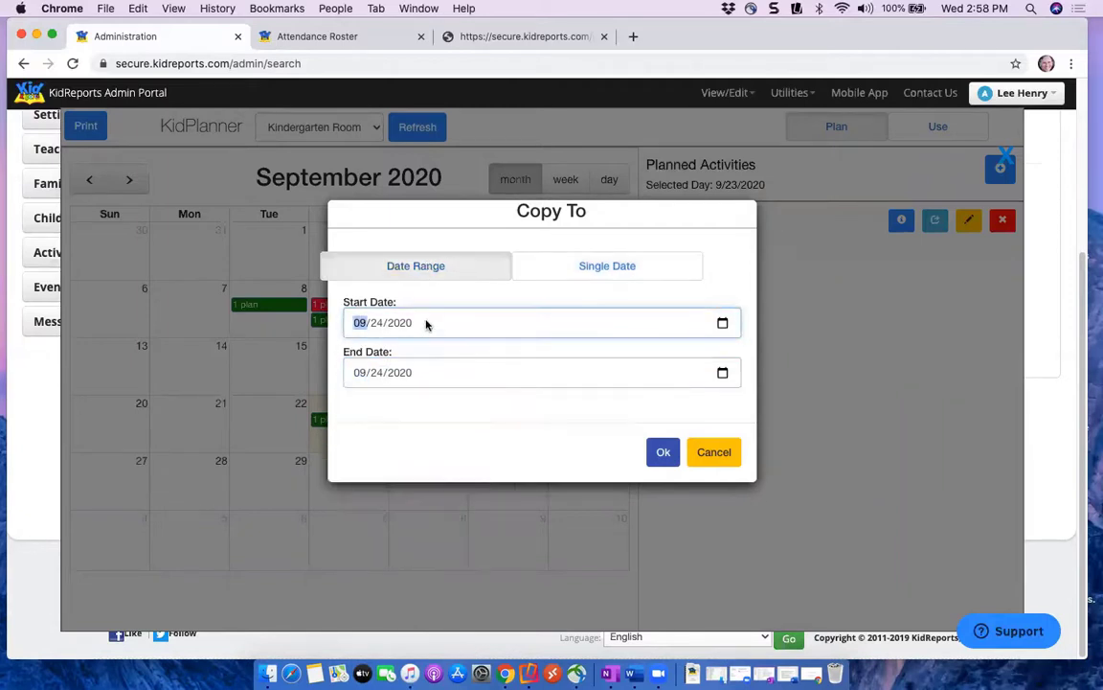
{"action": "left_click", "coordinate": [722, 321]}
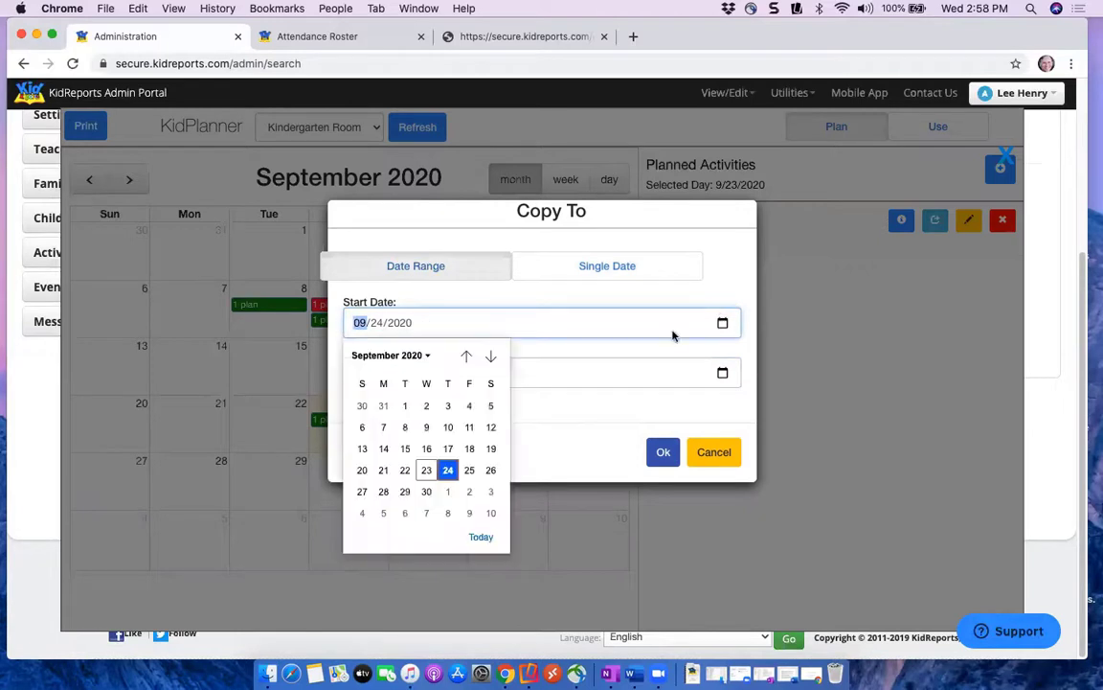
{"action": "left_click", "coordinate": [383, 492]}
{"action": "left_click", "coordinate": [723, 373]}
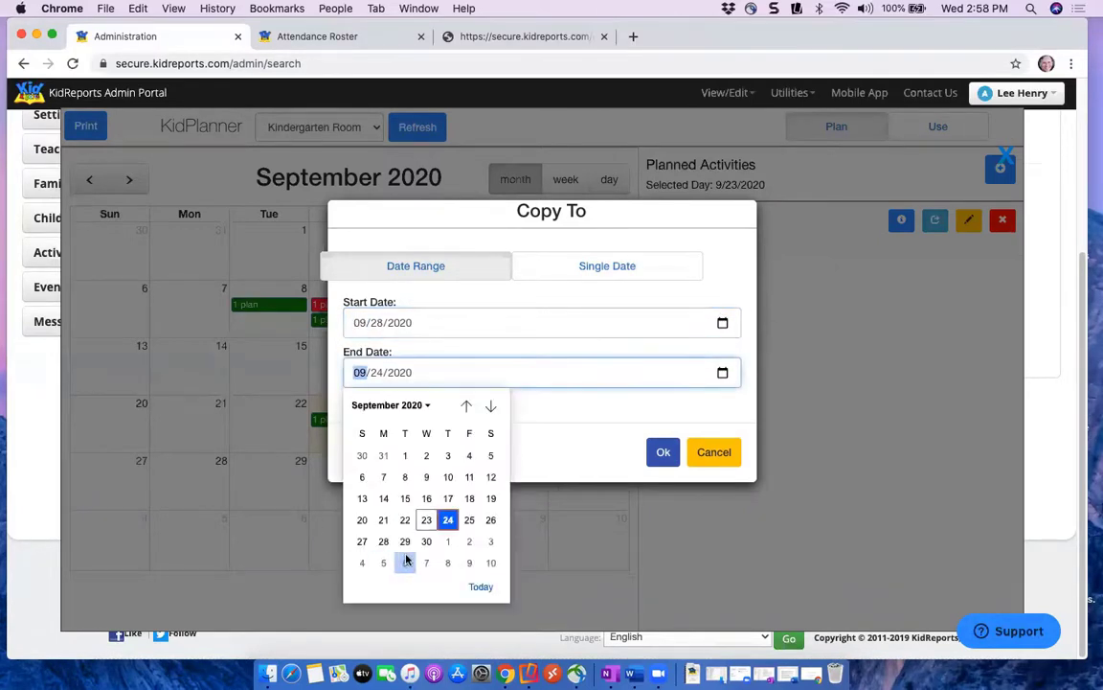
{"action": "left_click", "coordinate": [469, 541]}
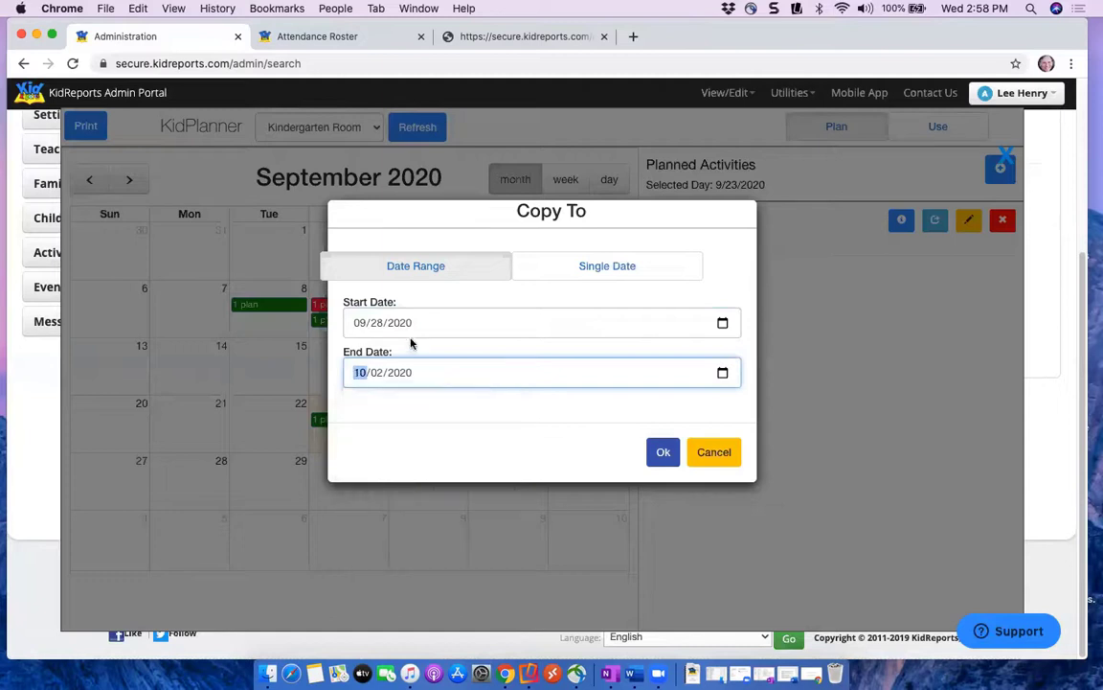
{"action": "left_click", "coordinate": [663, 452]}
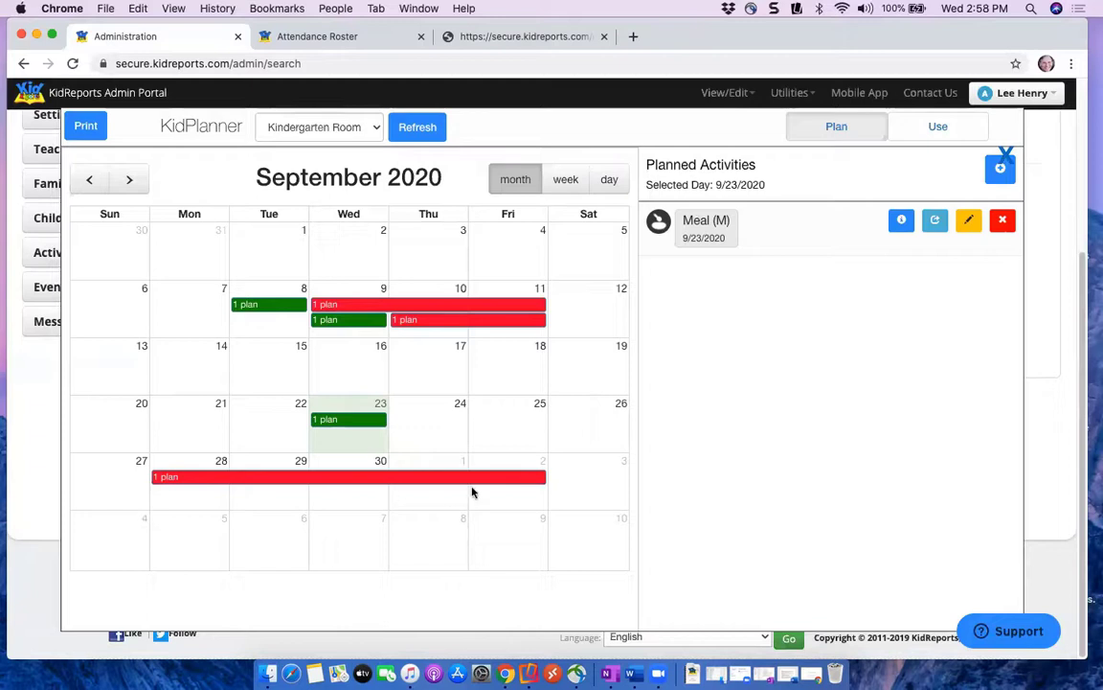
Generate the Lesson Plans printout for the week of September 28 with Meal (M) included
{"action": "left_click", "coordinate": [86, 134]}
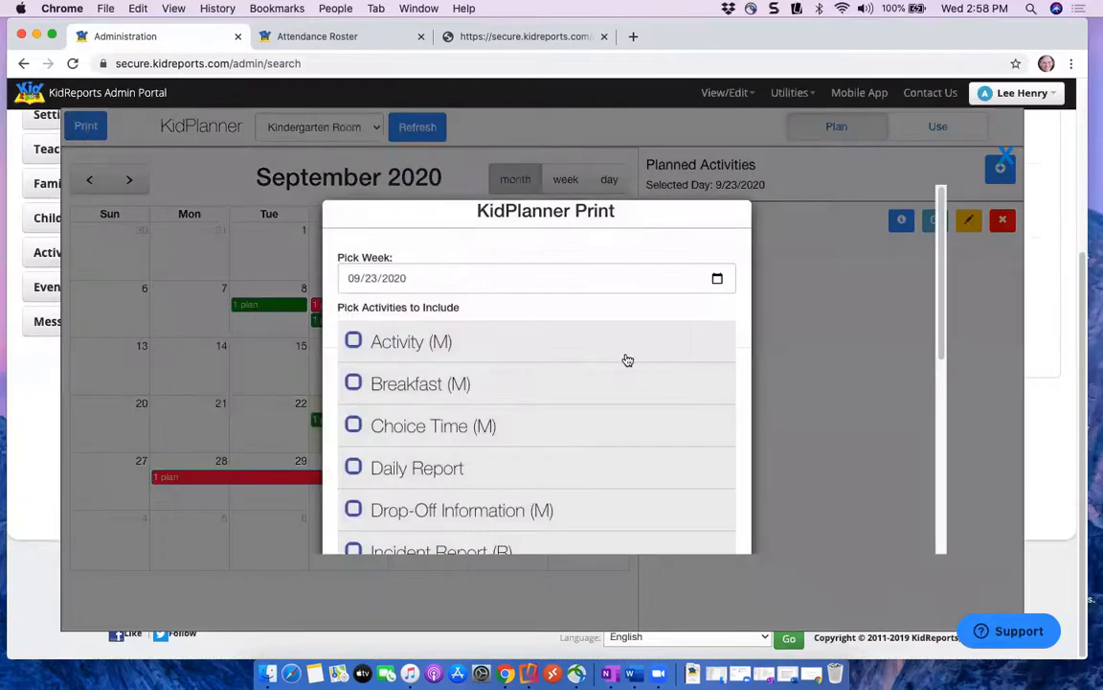
{"action": "left_click", "coordinate": [419, 280]}
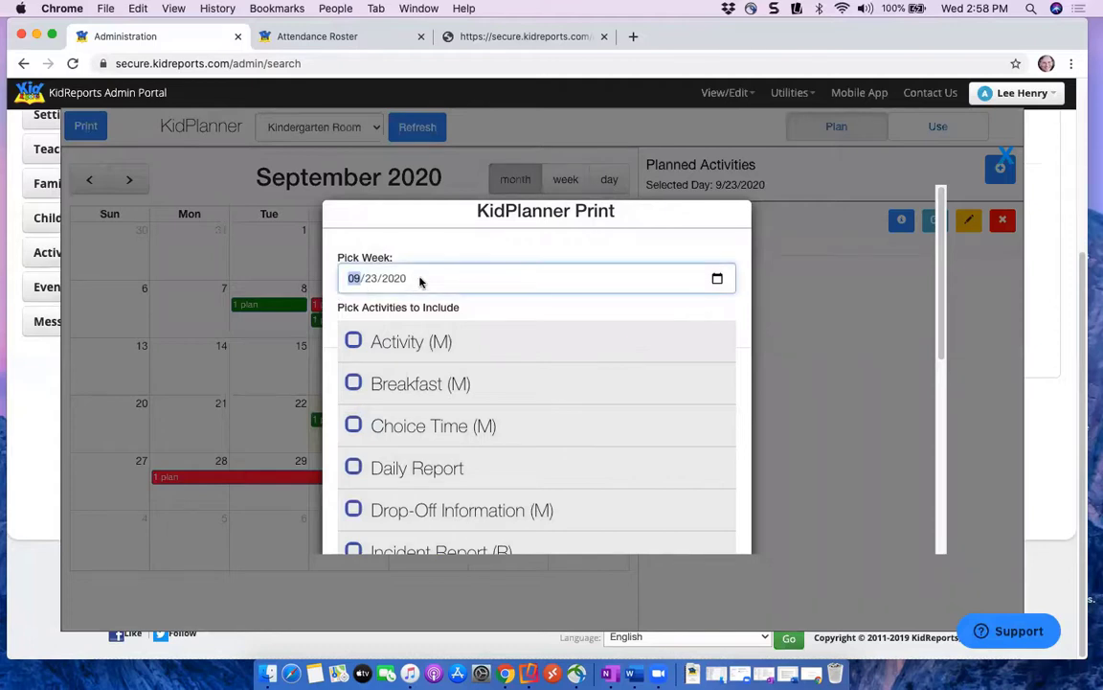
{"action": "left_click", "coordinate": [716, 278]}
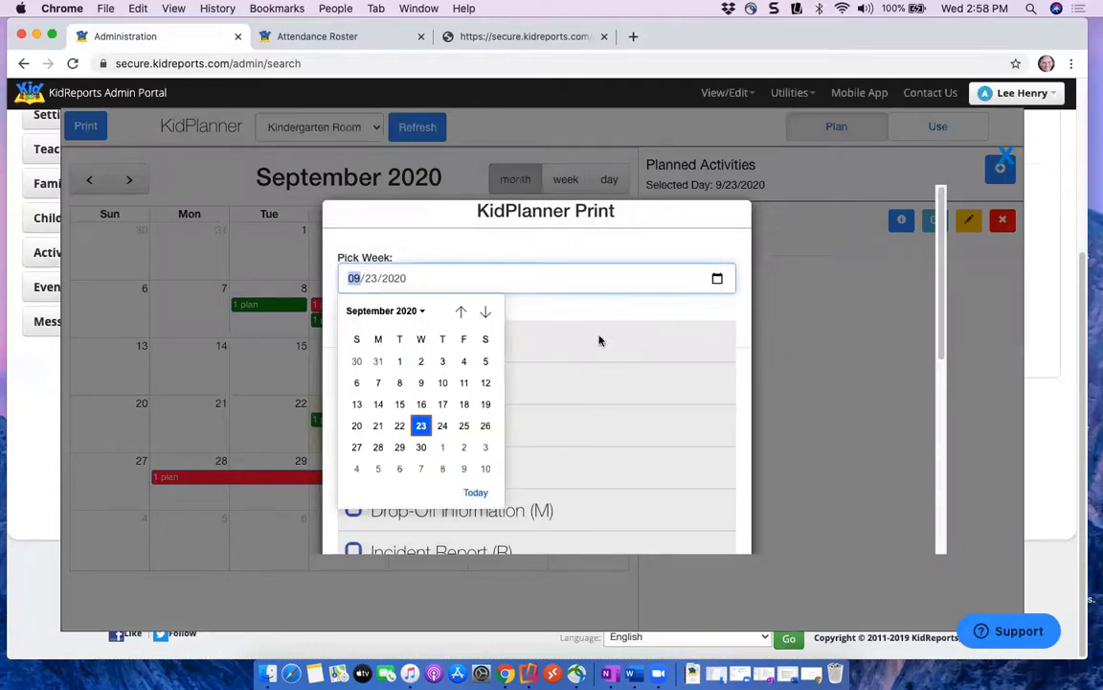
{"action": "left_click", "coordinate": [377, 448]}
{"action": "scroll", "coordinate": [717, 393], "scroll_direction": "down", "scroll_amount": 3}
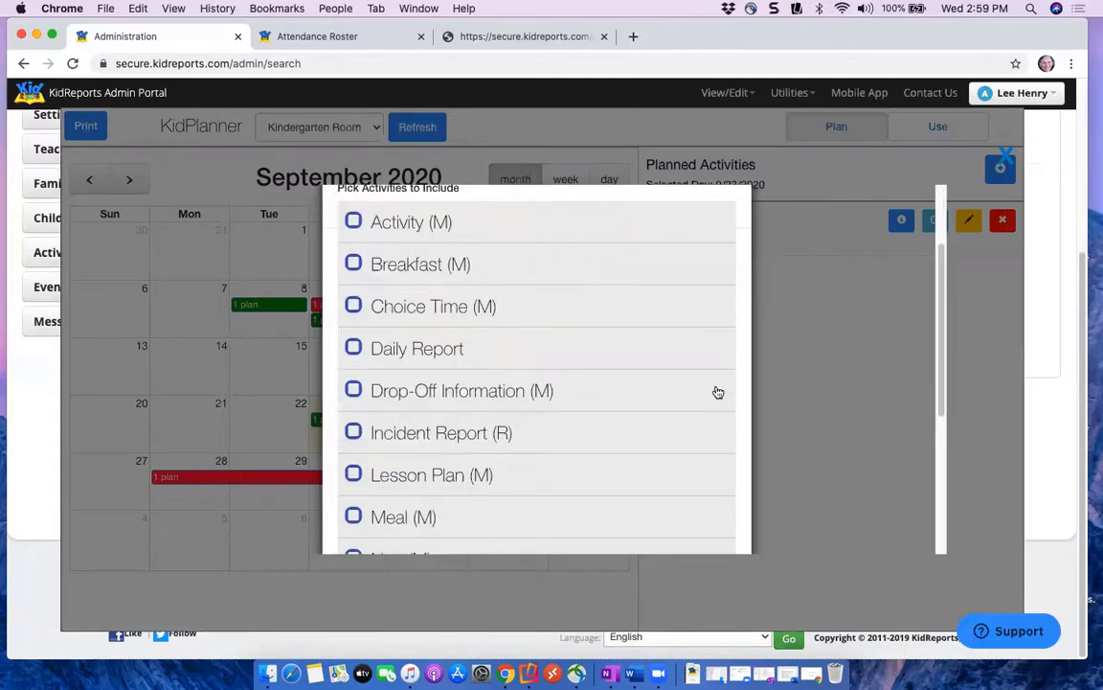
{"action": "scroll", "coordinate": [718, 393], "scroll_direction": "down", "scroll_amount": 1}
{"action": "left_click", "coordinate": [357, 458]}
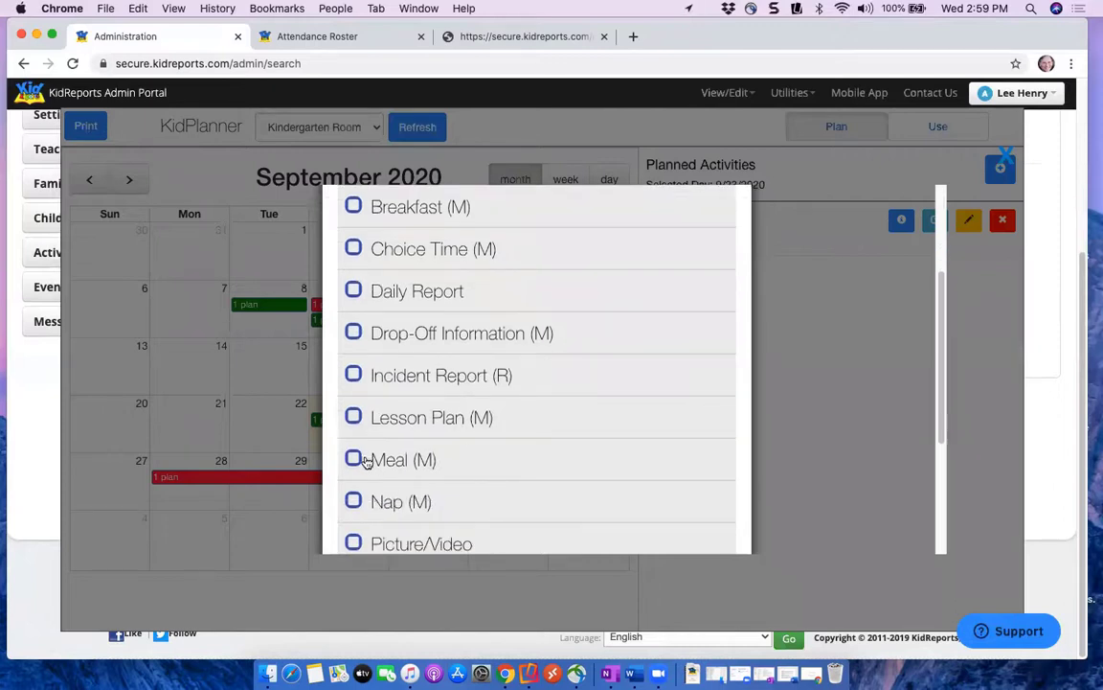
{"action": "scroll", "coordinate": [781, 409], "scroll_direction": "down", "scroll_amount": 3}
{"action": "left_click", "coordinate": [653, 522]}
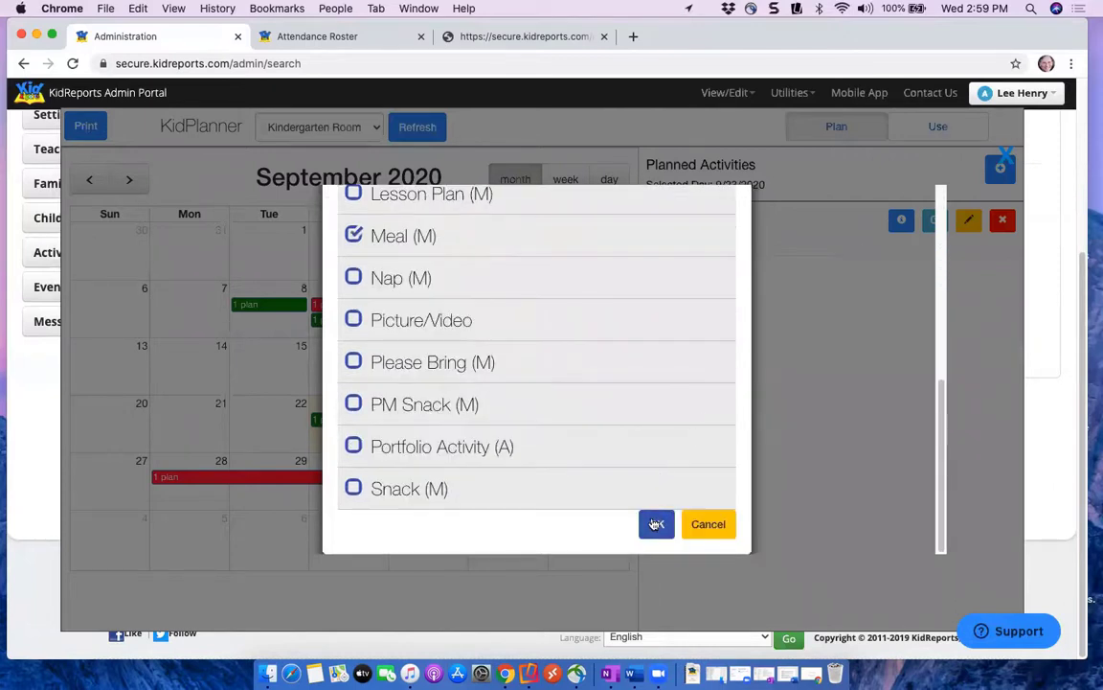
{"action": "scroll", "coordinate": [717, 372], "scroll_direction": "down", "scroll_amount": 2}
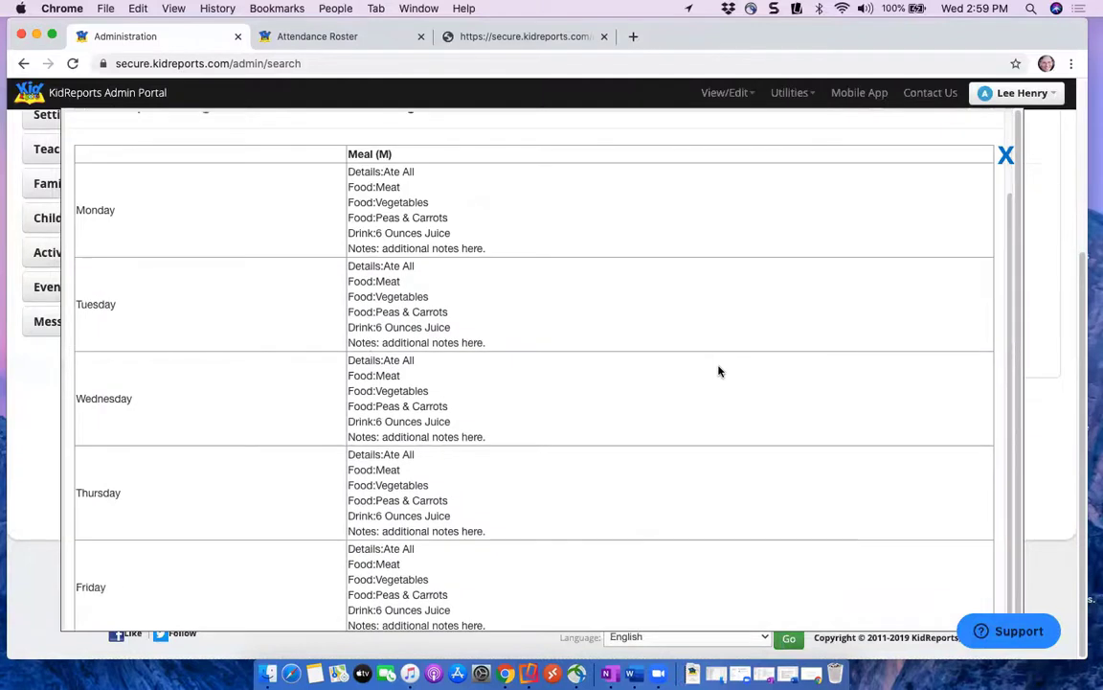
{"action": "scroll", "coordinate": [781, 339], "scroll_direction": "up", "scroll_amount": 2}
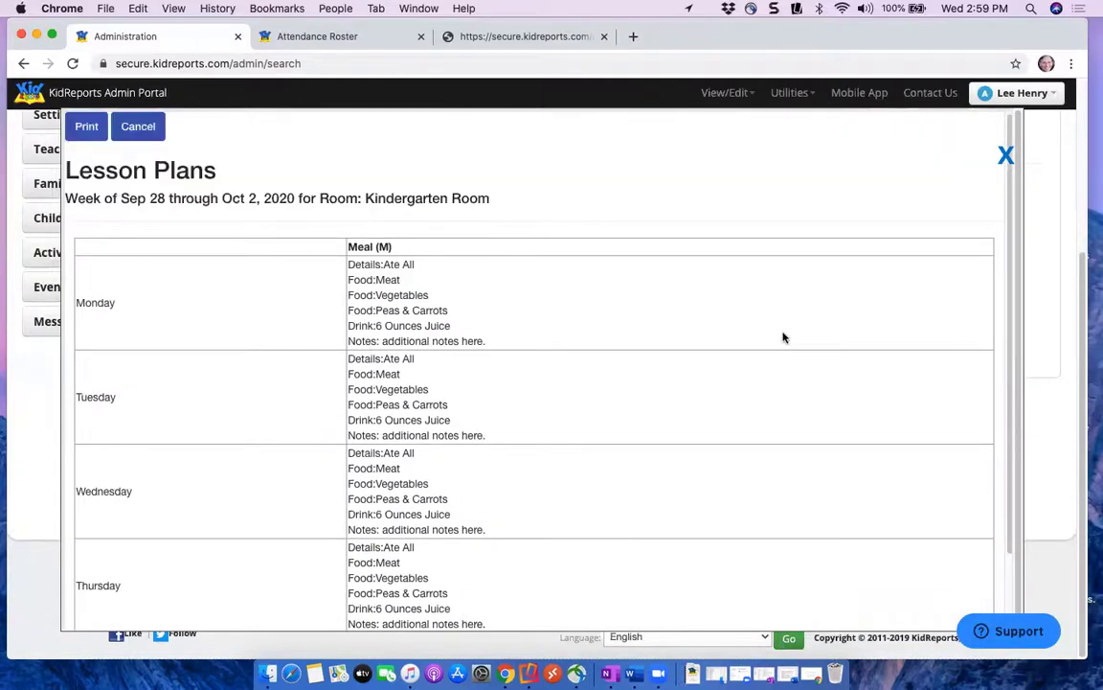
Cancel the report's print dialog, then close the Lesson Plans preview from the Administration tab
{"action": "left_click", "coordinate": [80, 126]}
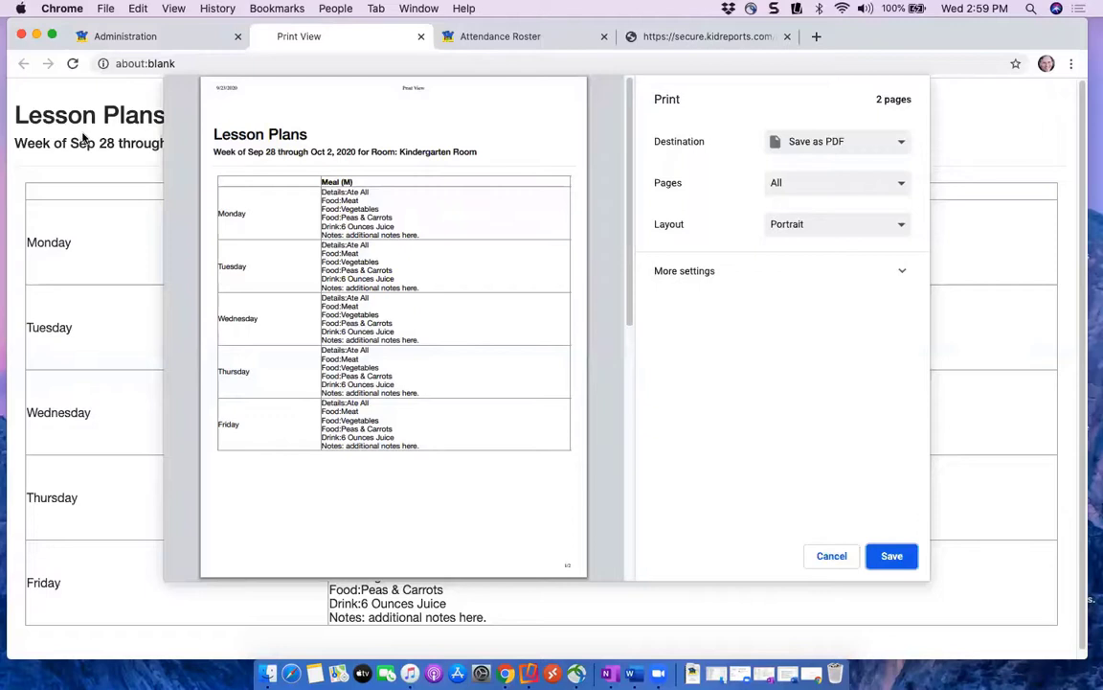
{"action": "left_click", "coordinate": [831, 557]}
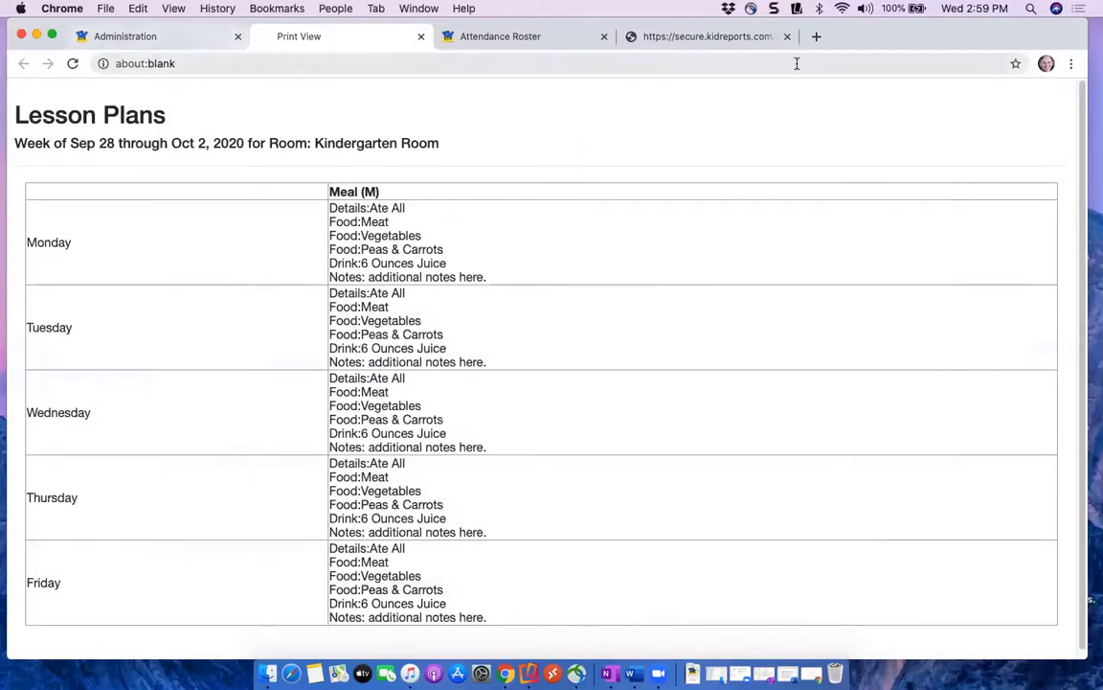
{"action": "left_click", "coordinate": [202, 40]}
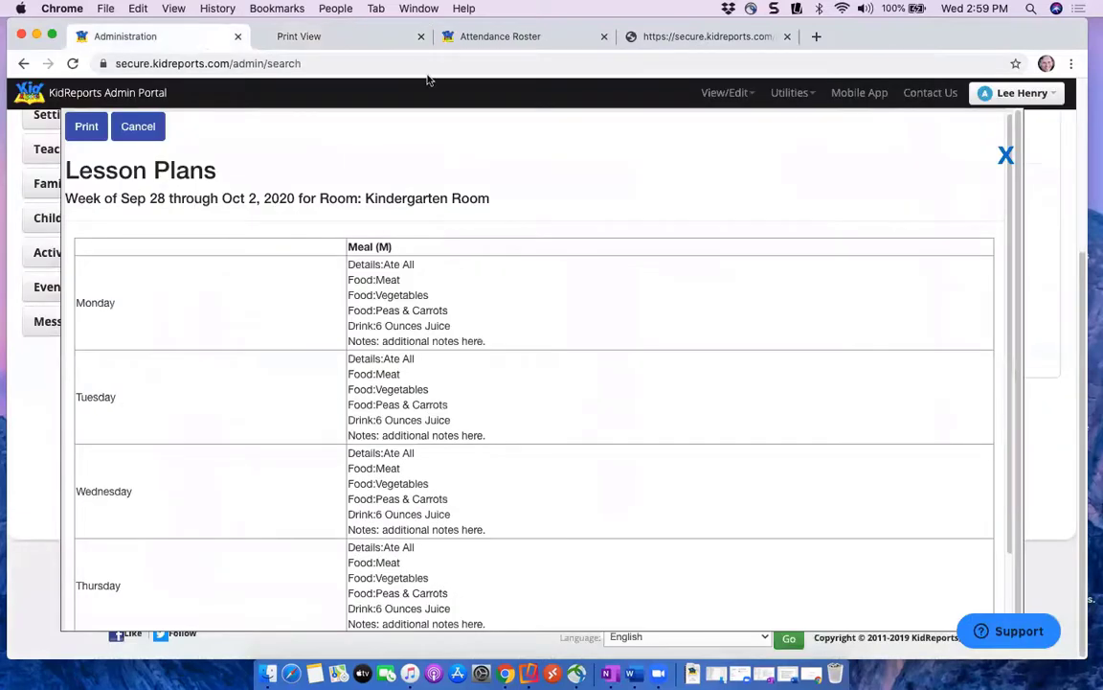
{"action": "left_click", "coordinate": [1006, 155]}
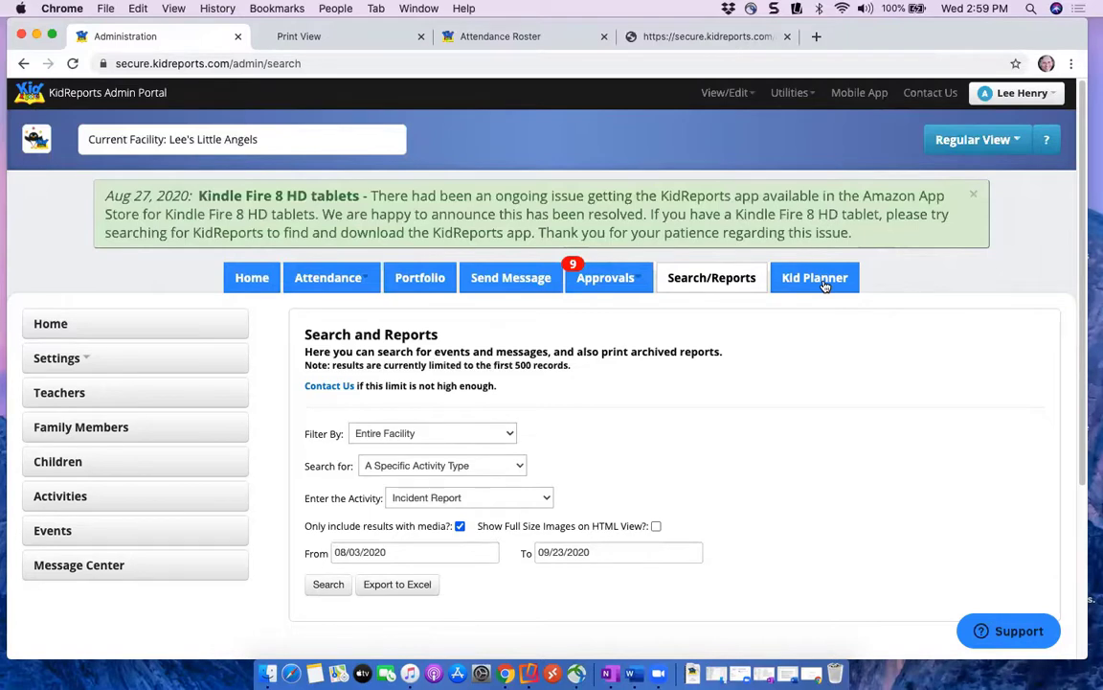
Open Utilities > Change Teacher Passwords, review the Change For choices, then show the Import... submenu
{"action": "left_click", "coordinate": [751, 94]}
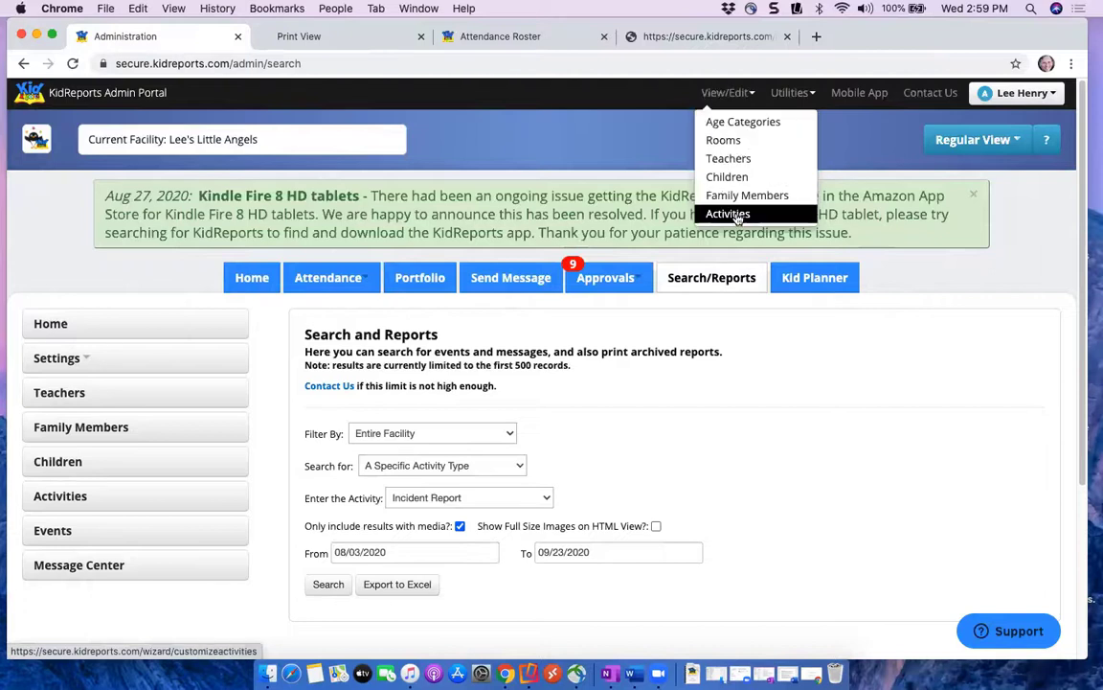
{"action": "left_click", "coordinate": [727, 93]}
{"action": "left_click", "coordinate": [802, 95]}
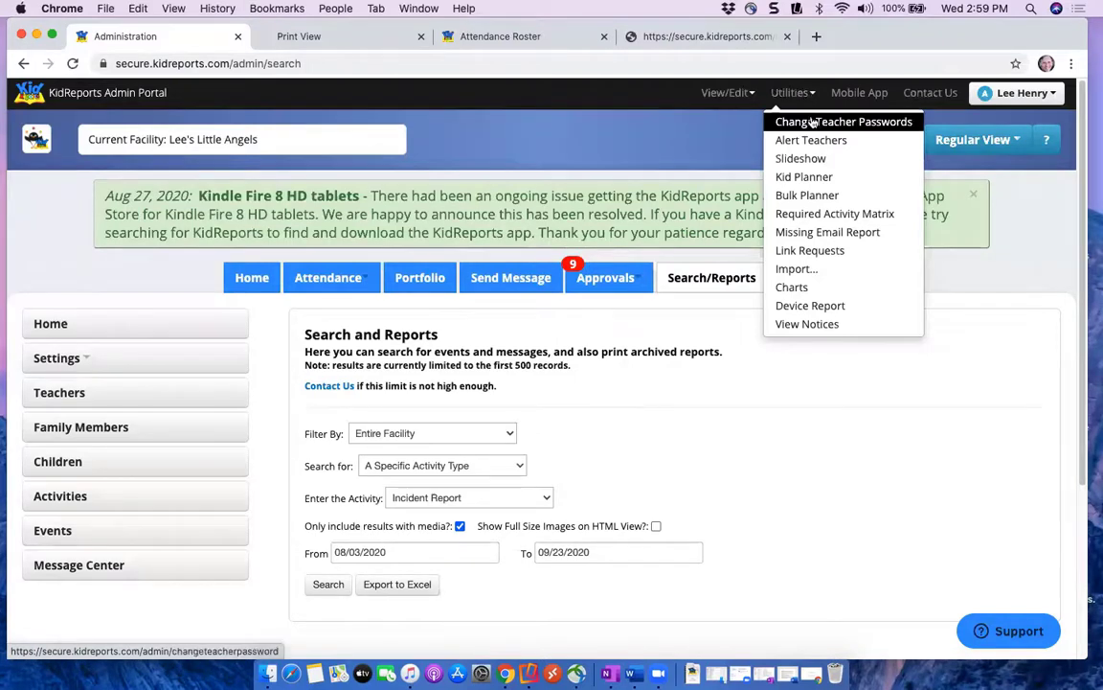
{"action": "left_click", "coordinate": [813, 122]}
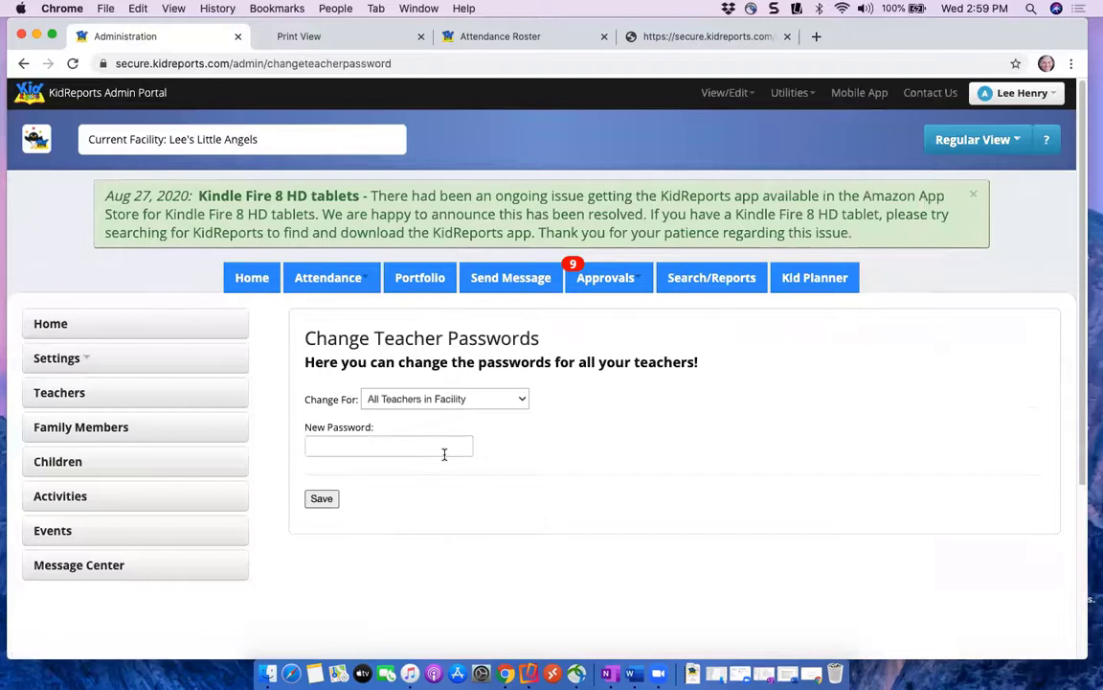
{"action": "left_click", "coordinate": [505, 399]}
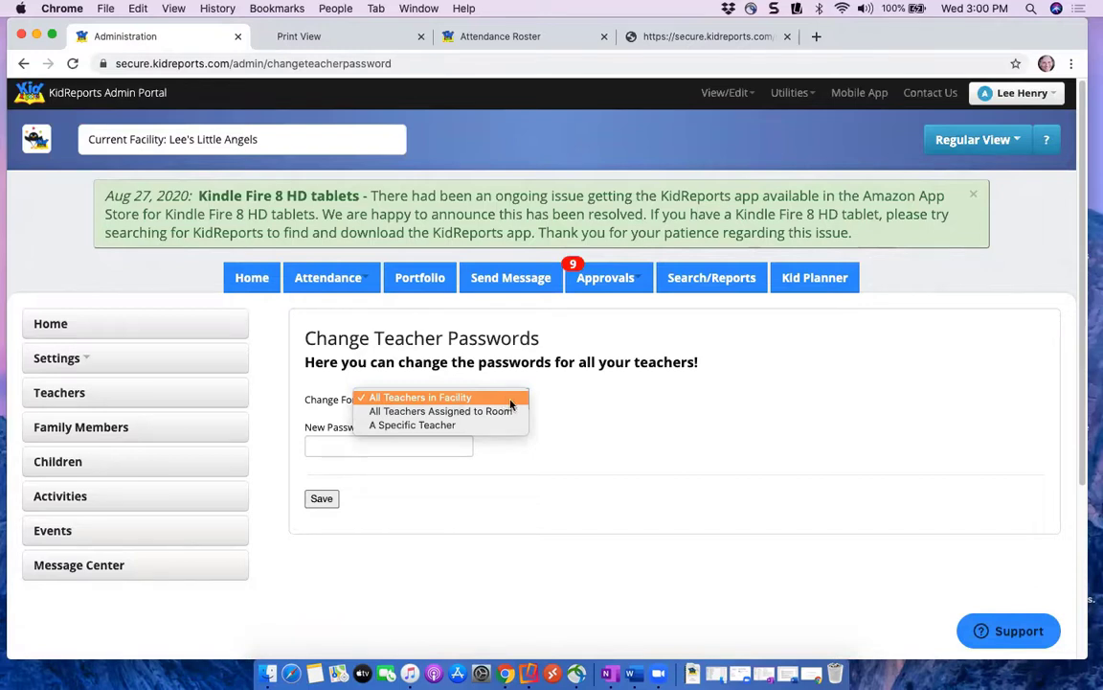
{"action": "left_click", "coordinate": [401, 474]}
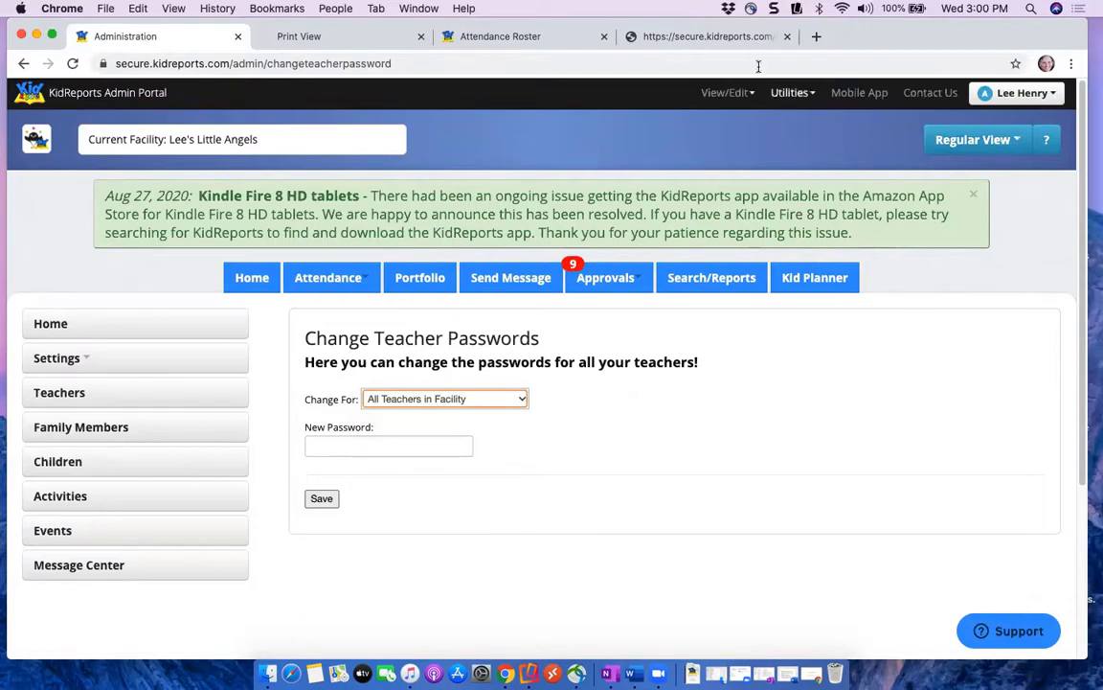
{"action": "left_click", "coordinate": [776, 95]}
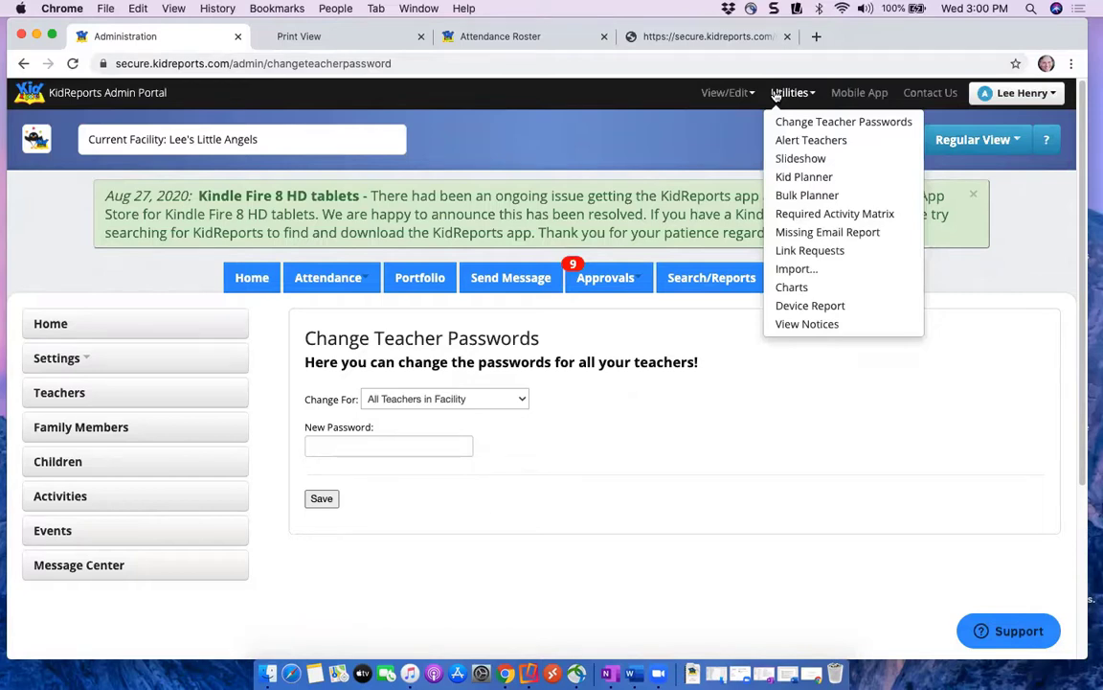
{"action": "mouse_move", "coordinate": [824, 270]}
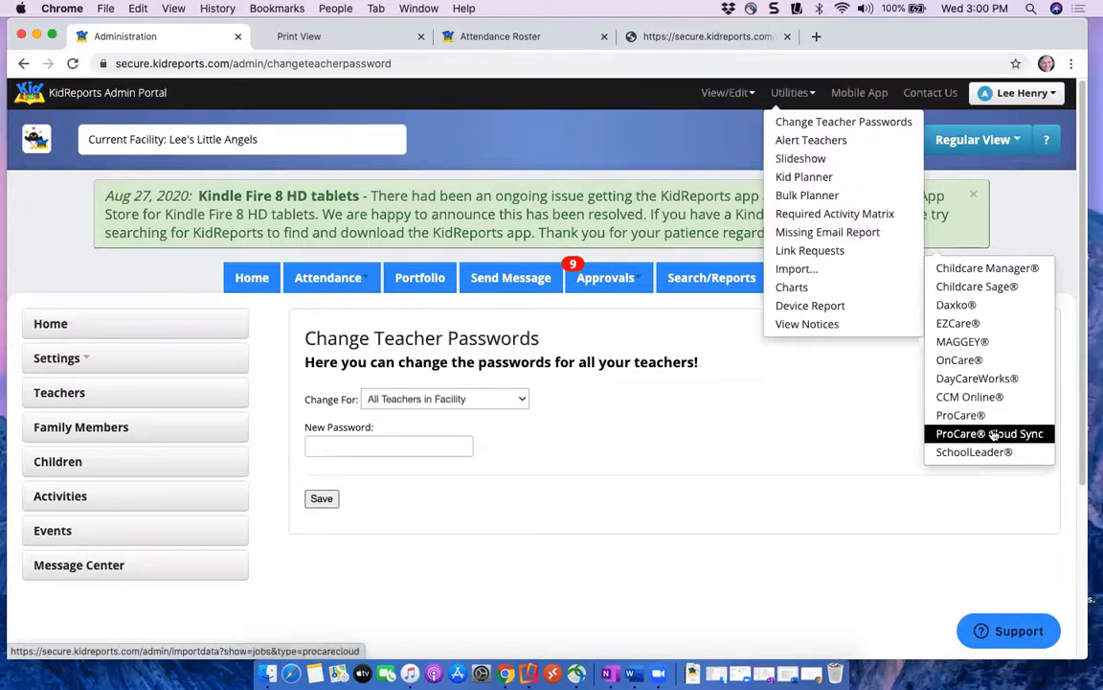
Open the ProCare Cloud Sync import jobs page and look over the existing jobs
{"action": "left_click", "coordinate": [995, 434]}
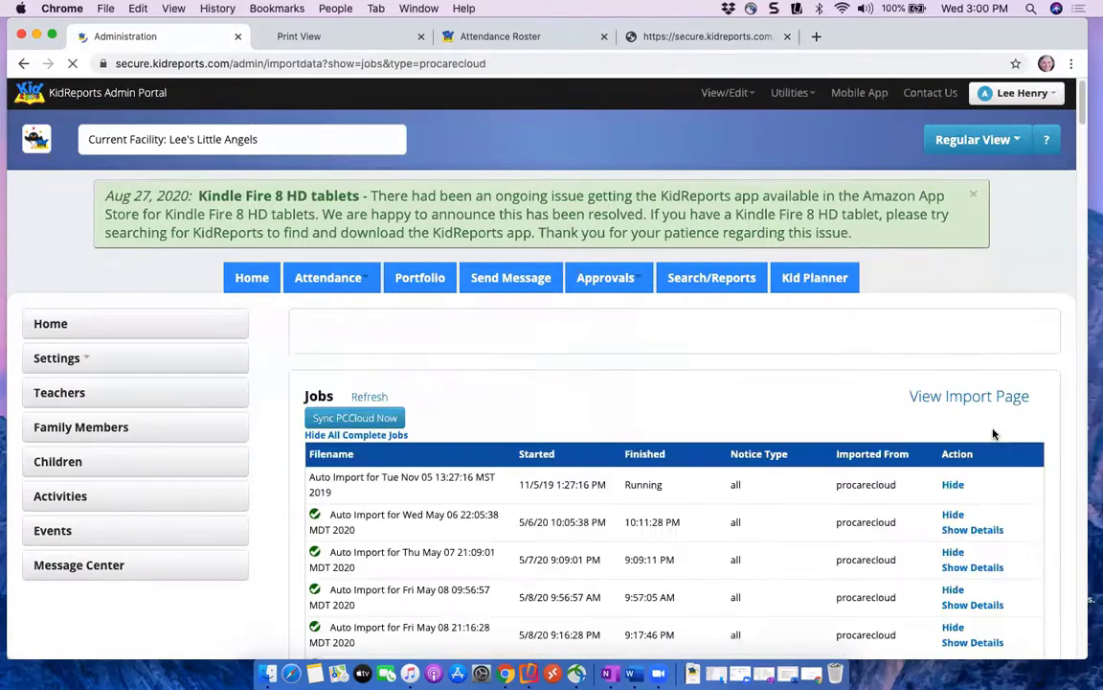
{"action": "scroll", "coordinate": [993, 434], "scroll_direction": "down", "scroll_amount": 5}
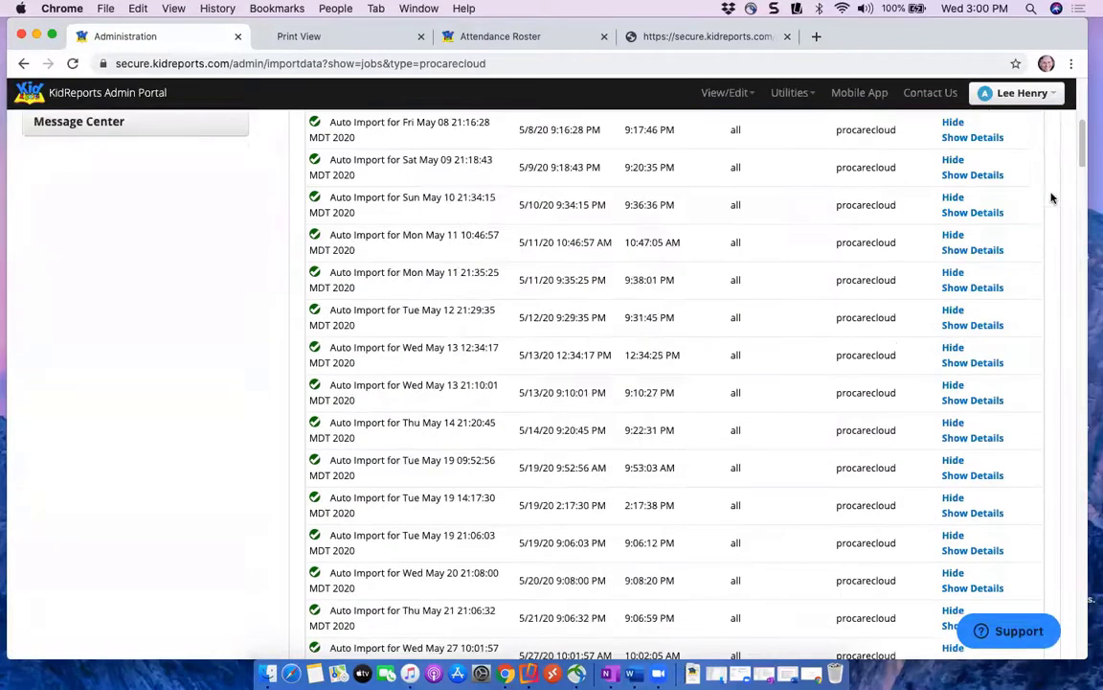
{"action": "scroll", "coordinate": [1037, 461], "scroll_direction": "down", "scroll_amount": 20}
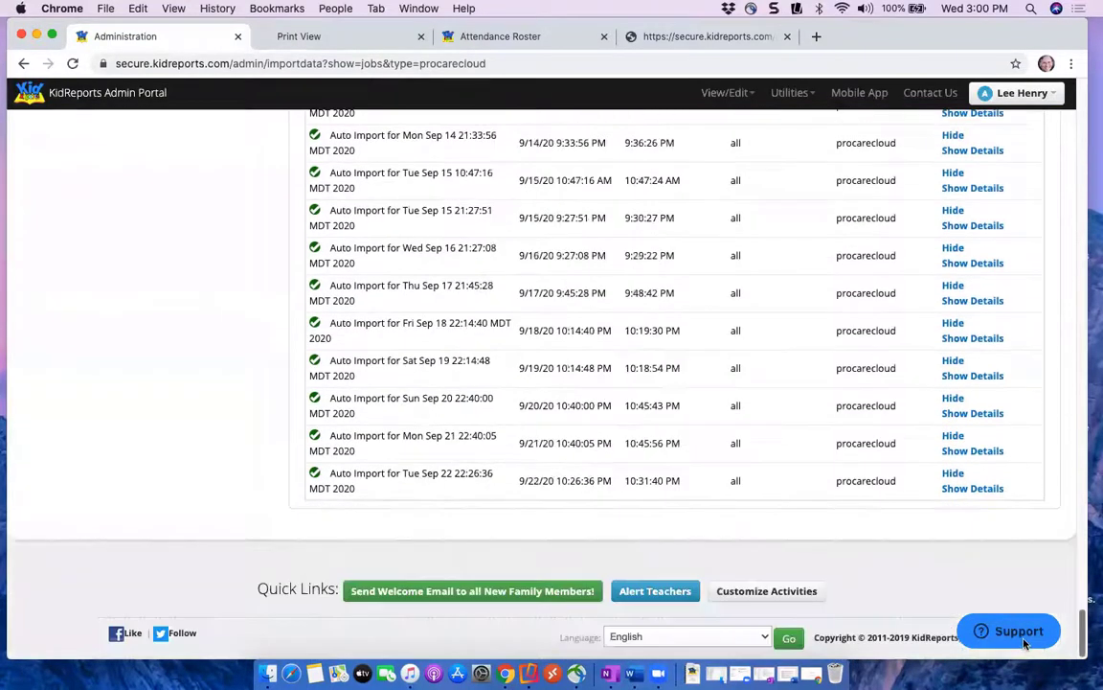
{"action": "scroll", "coordinate": [1025, 643], "scroll_direction": "up", "scroll_amount": 1}
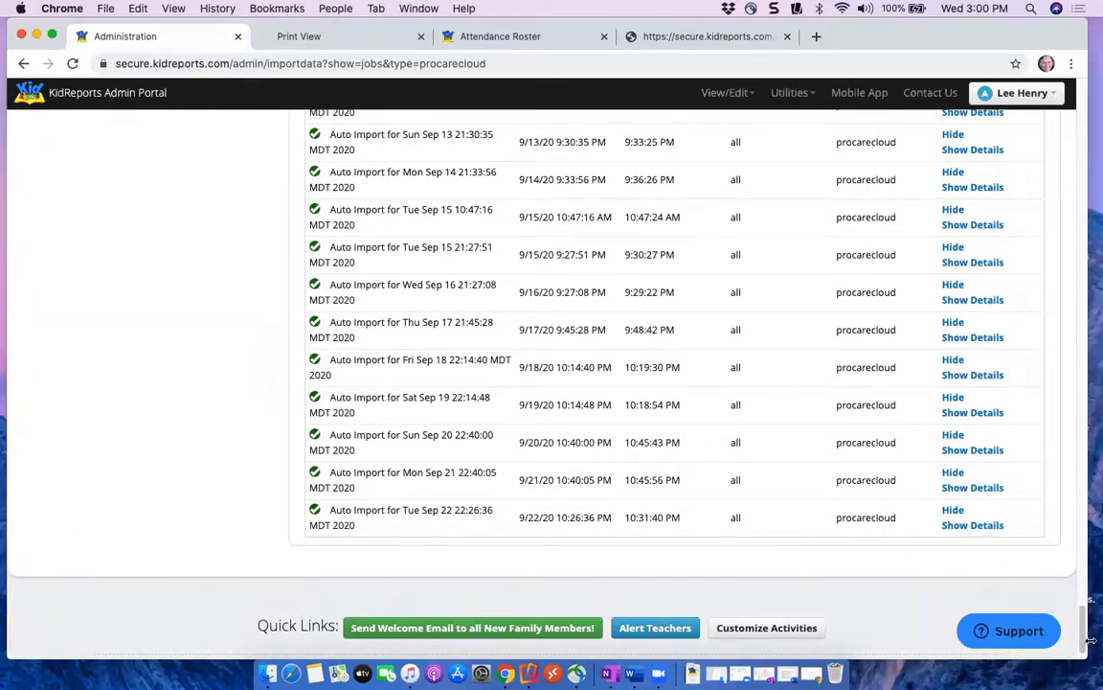
{"action": "left_click_drag", "start_coordinate": [1084, 615], "coordinate": [1085, 115]}
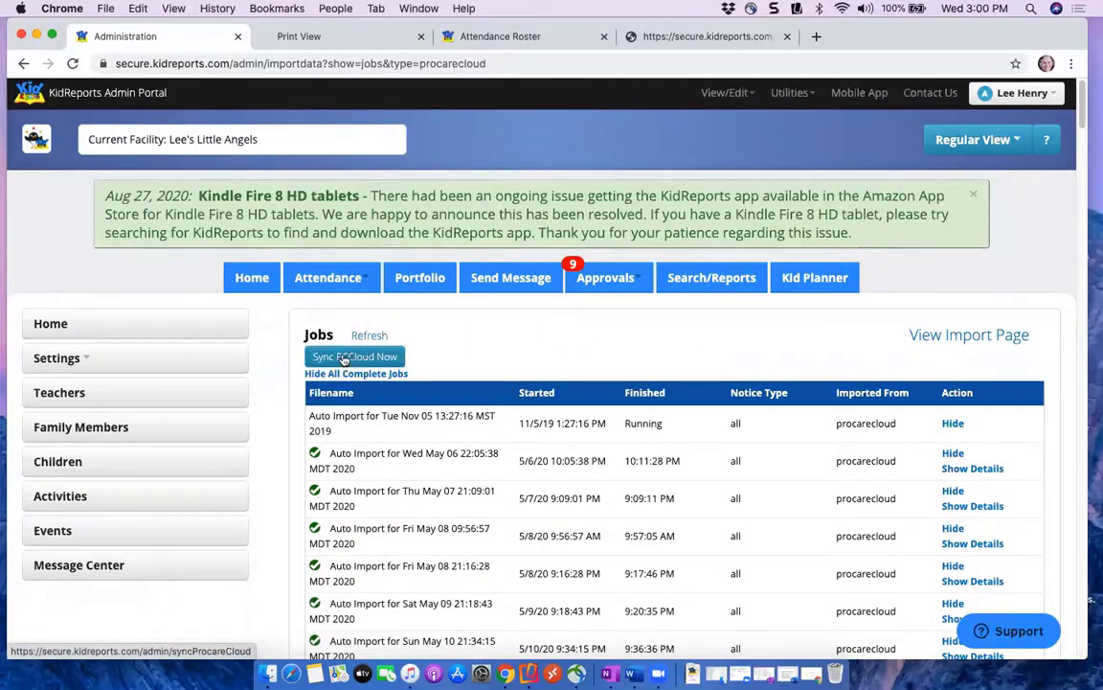
Start a ProCare Cloud sync and refresh the jobs list until the Sep 23 job finishes
{"action": "left_click", "coordinate": [355, 357]}
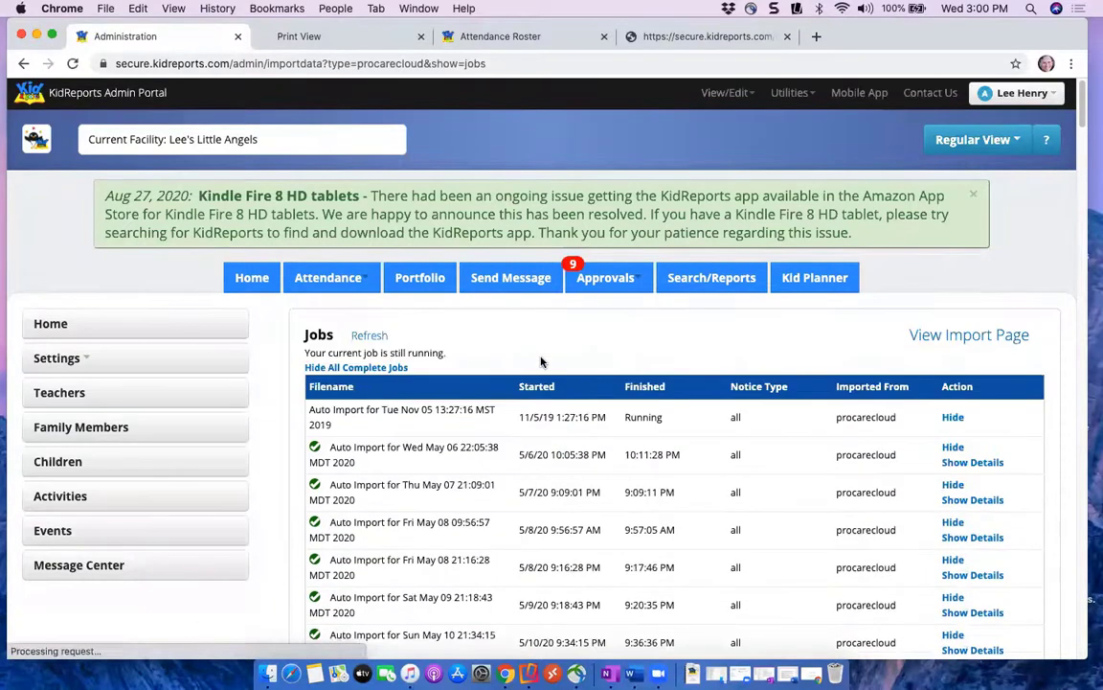
{"action": "left_click", "coordinate": [360, 340]}
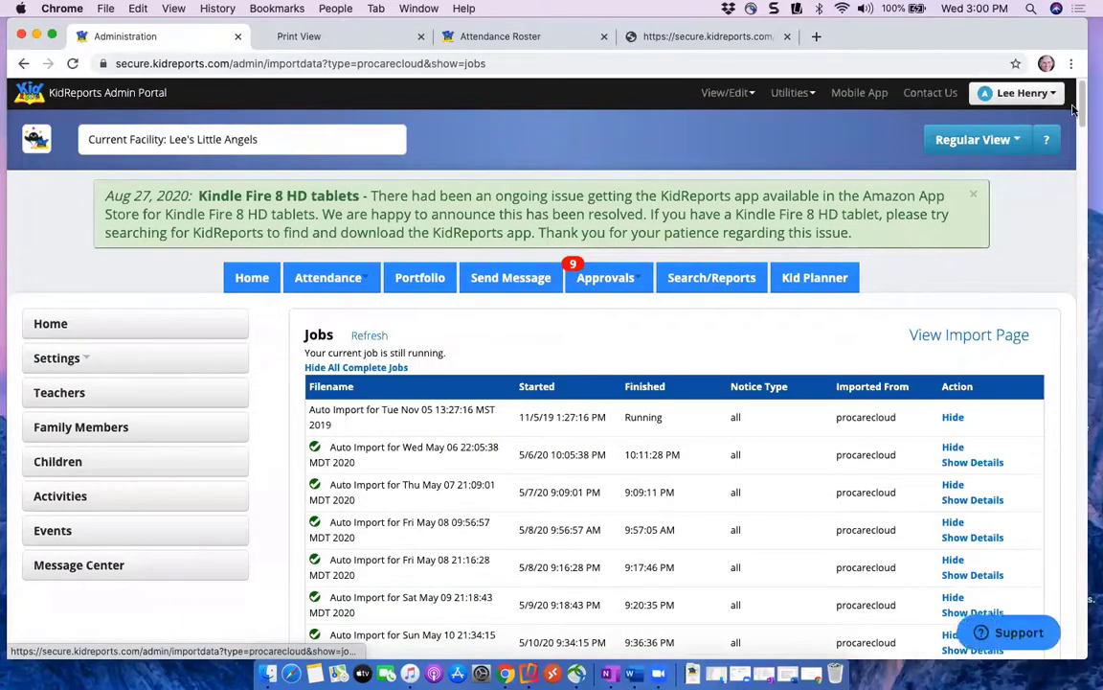
{"action": "left_click_drag", "start_coordinate": [1082, 113], "coordinate": [1081, 656]}
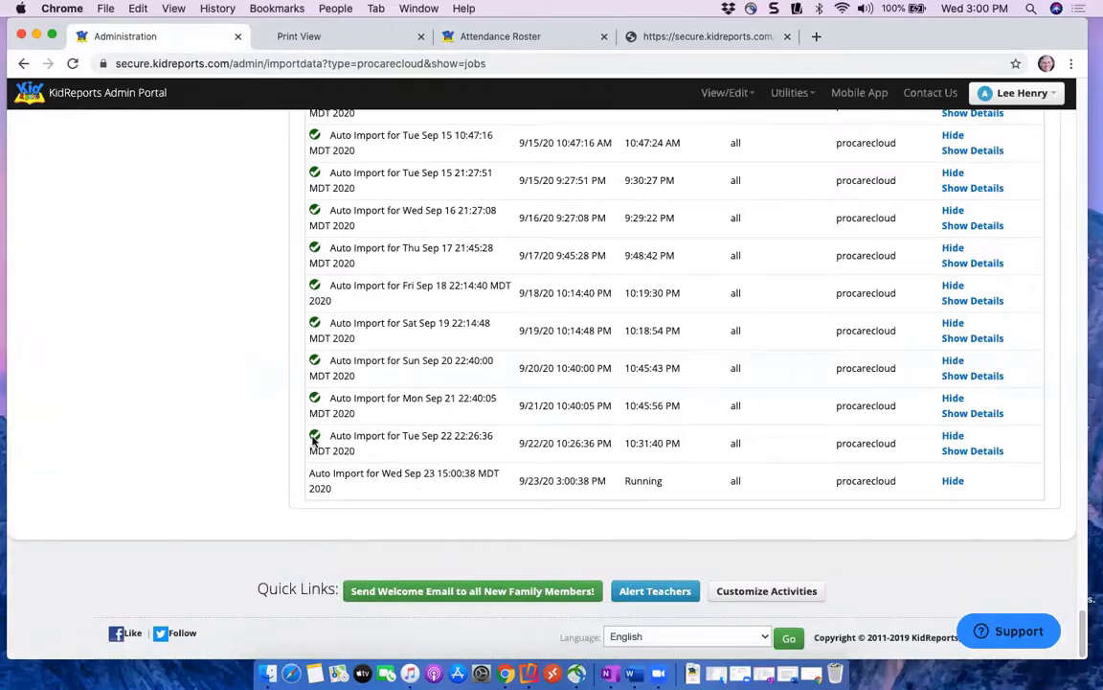
{"action": "left_click_drag", "start_coordinate": [1084, 640], "coordinate": [1084, 110]}
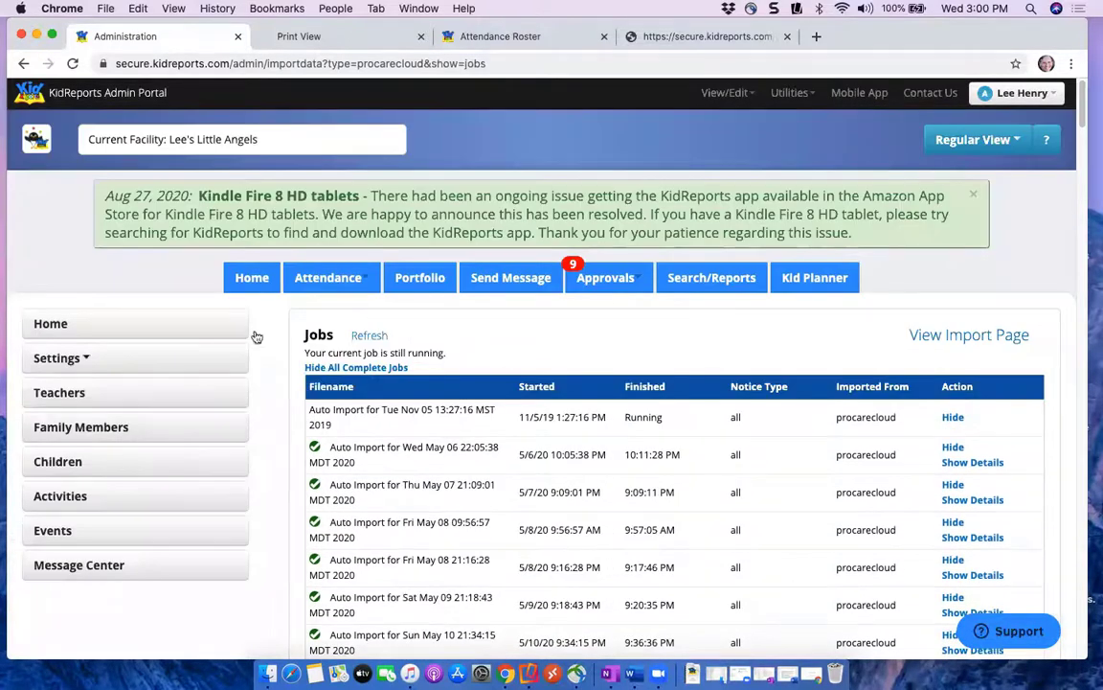
{"action": "left_click", "coordinate": [371, 336]}
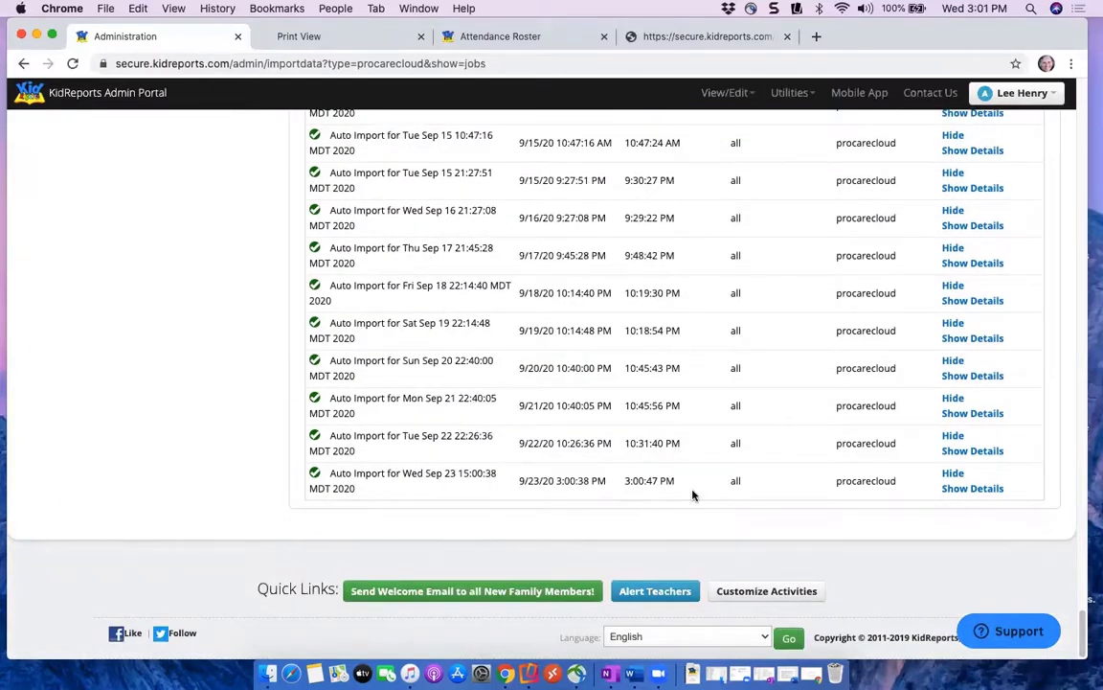
Review the Sep 23 import's details, showing 75 family members edited, in a new tab
{"action": "left_click", "coordinate": [984, 489]}
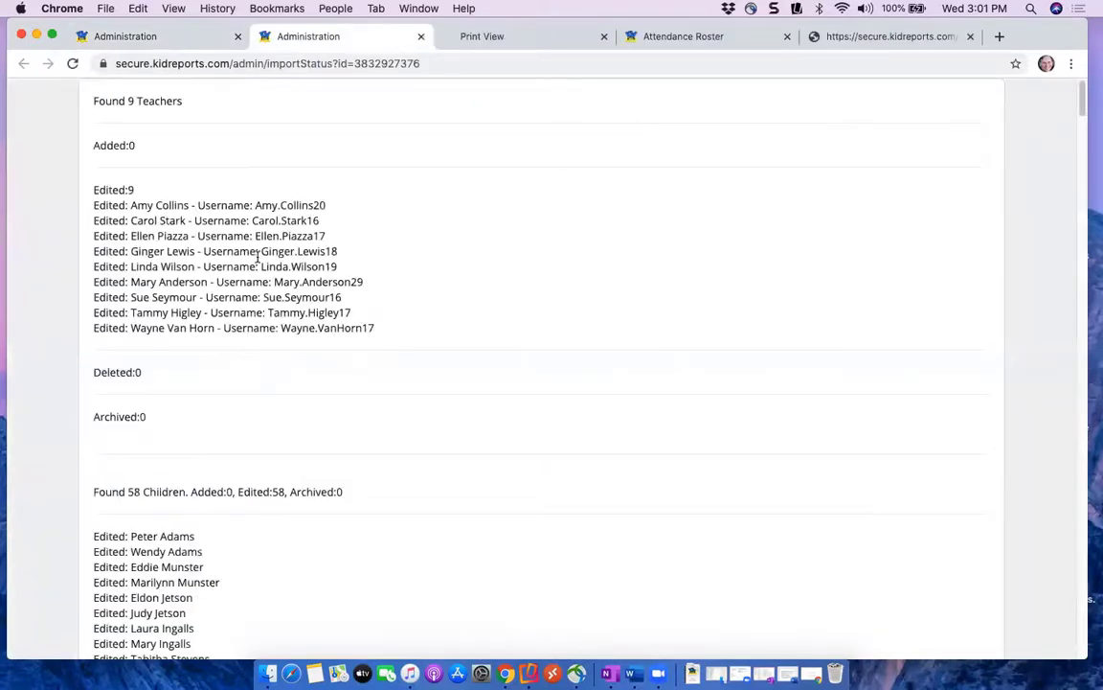
{"action": "scroll", "coordinate": [544, 288], "scroll_direction": "down", "scroll_amount": 8}
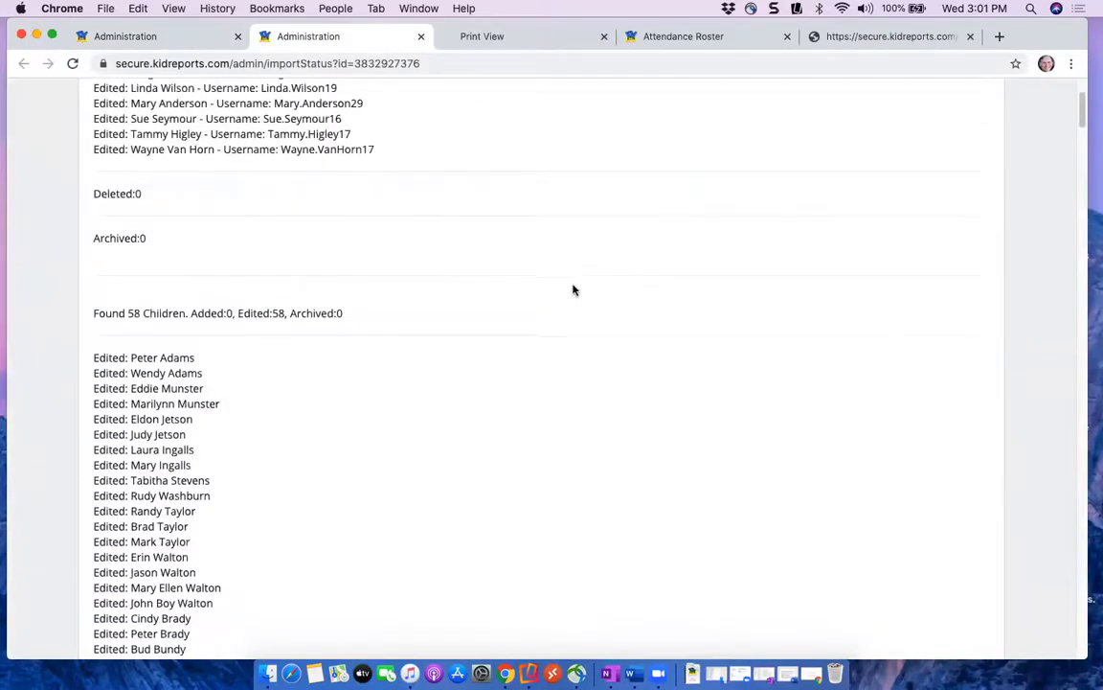
{"action": "scroll", "coordinate": [648, 298], "scroll_direction": "down", "scroll_amount": 20}
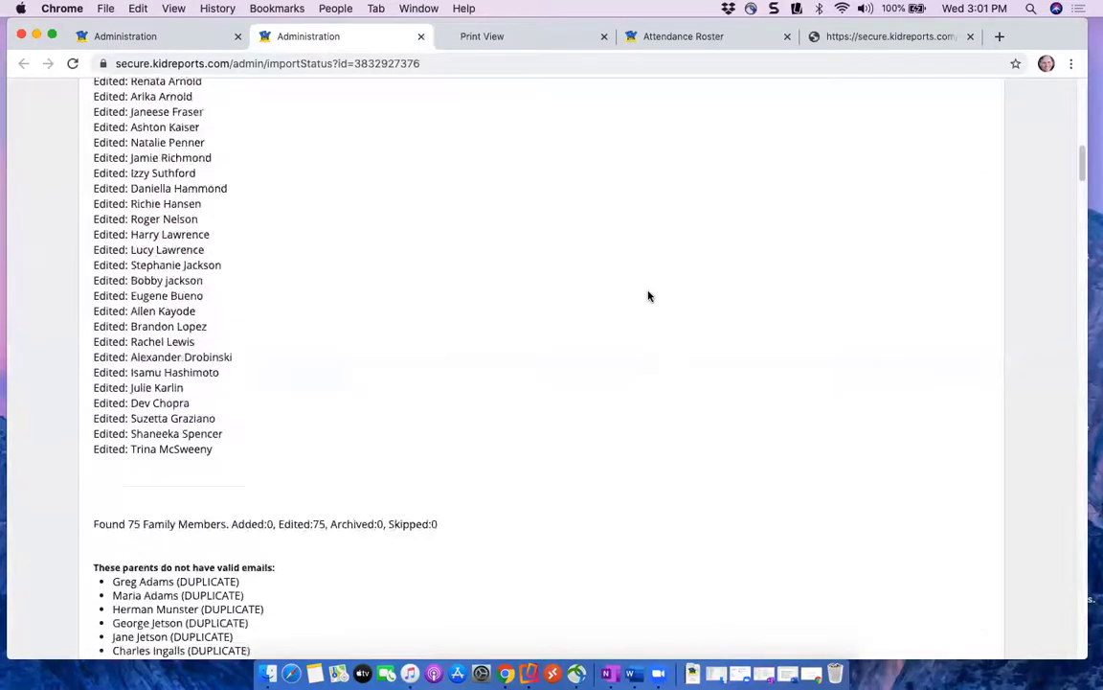
{"action": "scroll", "coordinate": [699, 309], "scroll_direction": "down", "scroll_amount": 20}
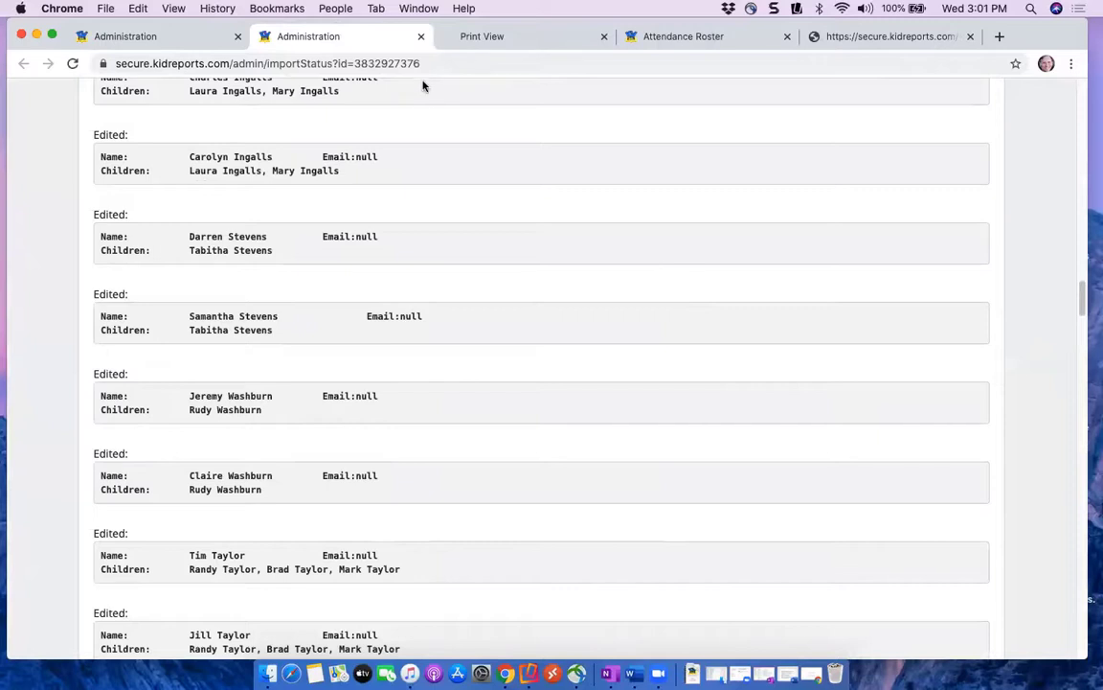
Return to the ProCare Cloud import jobs list in the first Administration tab
{"action": "left_click", "coordinate": [209, 37]}
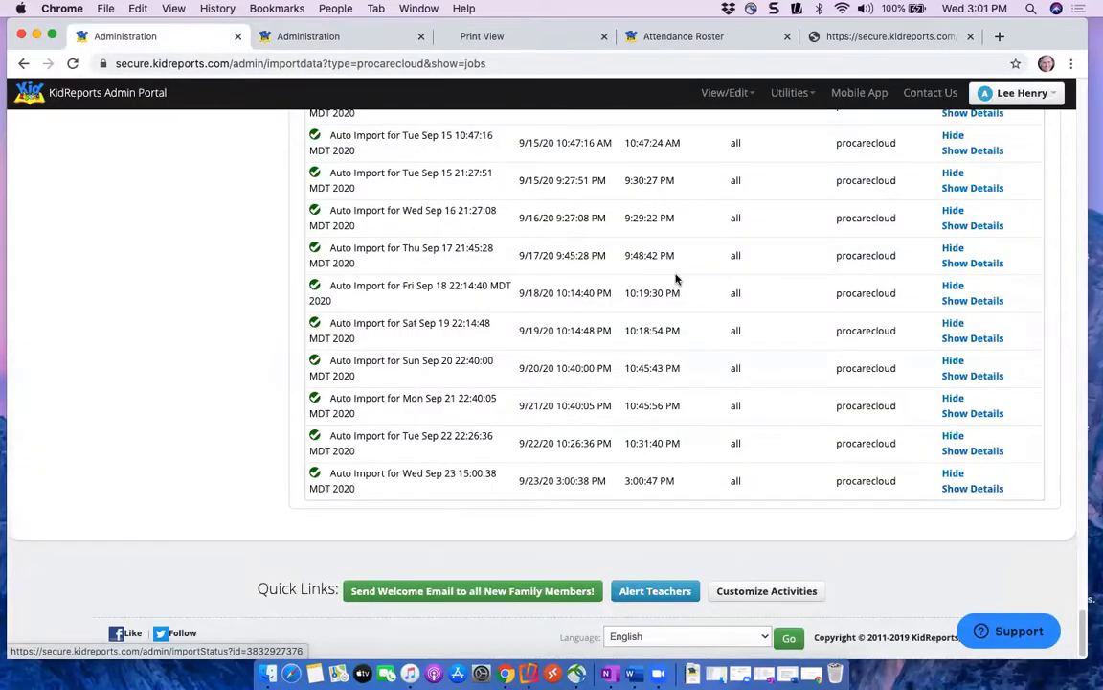
{"action": "scroll", "coordinate": [675, 279], "scroll_direction": "up", "scroll_amount": 20}
{"action": "scroll", "coordinate": [675, 279], "scroll_direction": "up", "scroll_amount": 20}
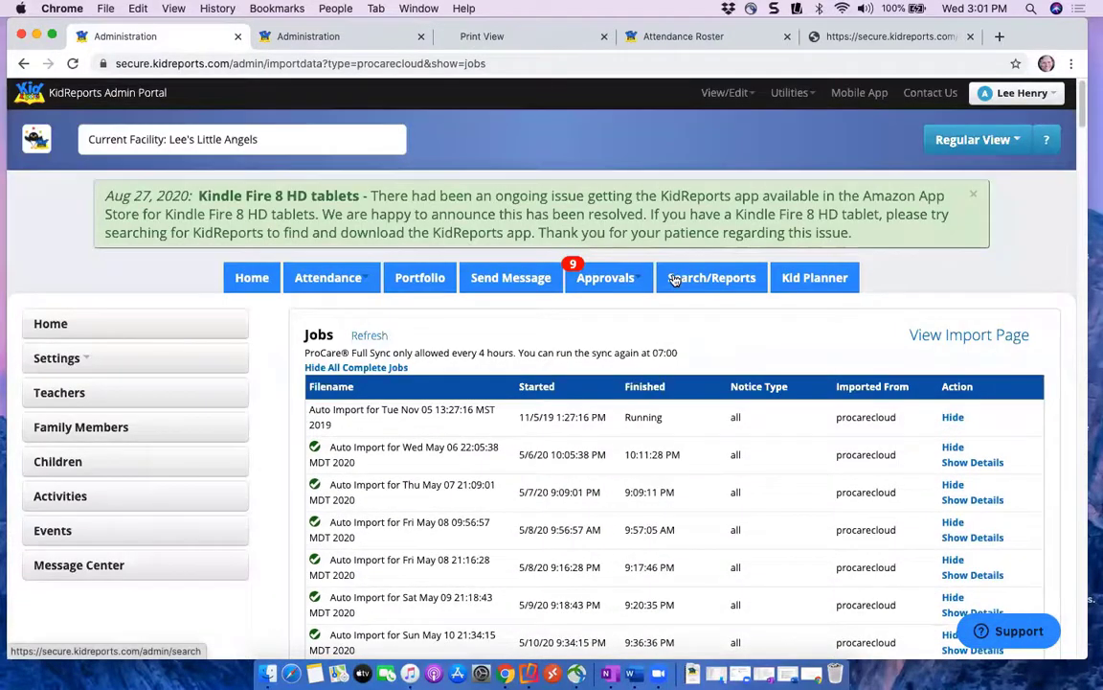
Switch to Archive View and browse the 12 archived Family Members records
{"action": "left_click", "coordinate": [1004, 144]}
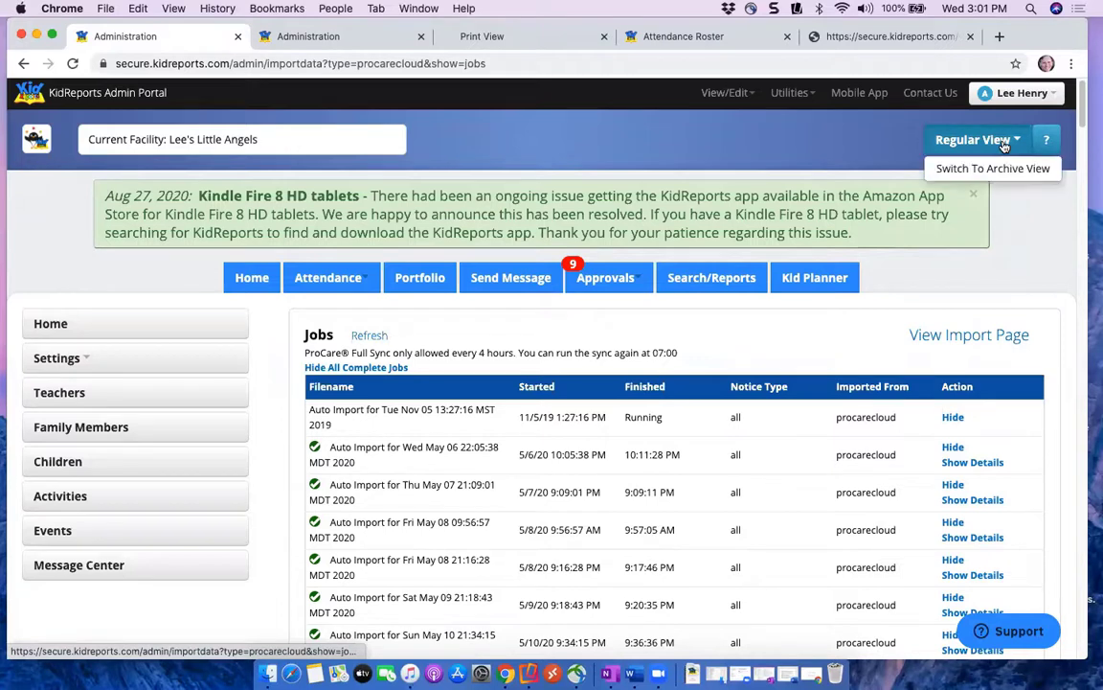
{"action": "left_click", "coordinate": [992, 170]}
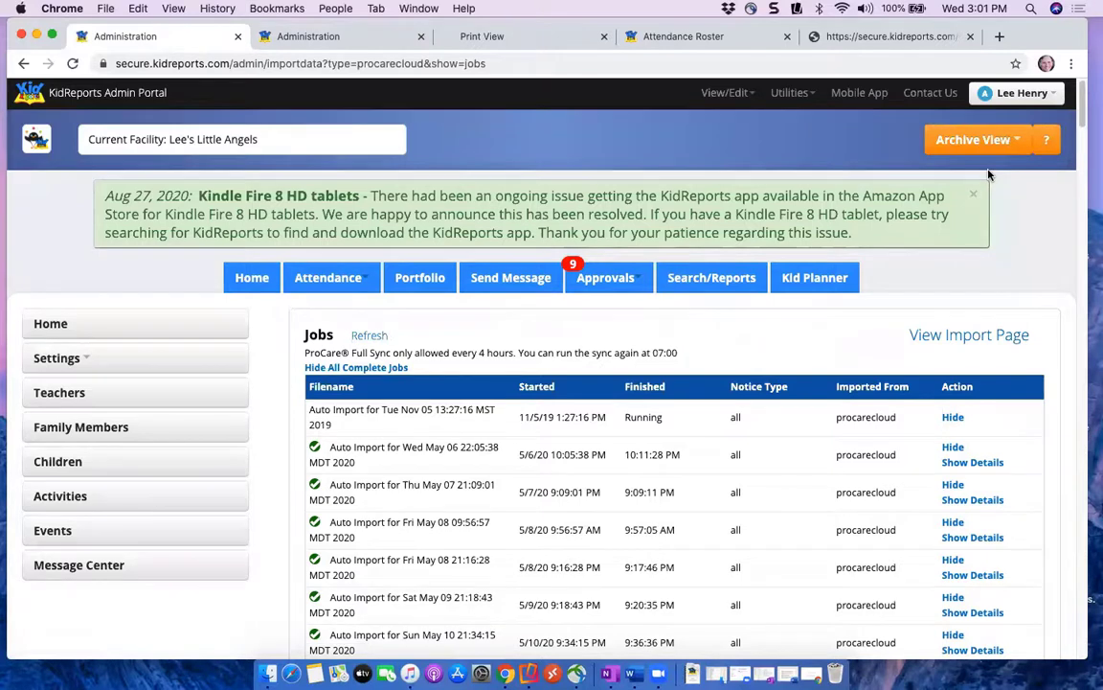
{"action": "left_click", "coordinate": [165, 430]}
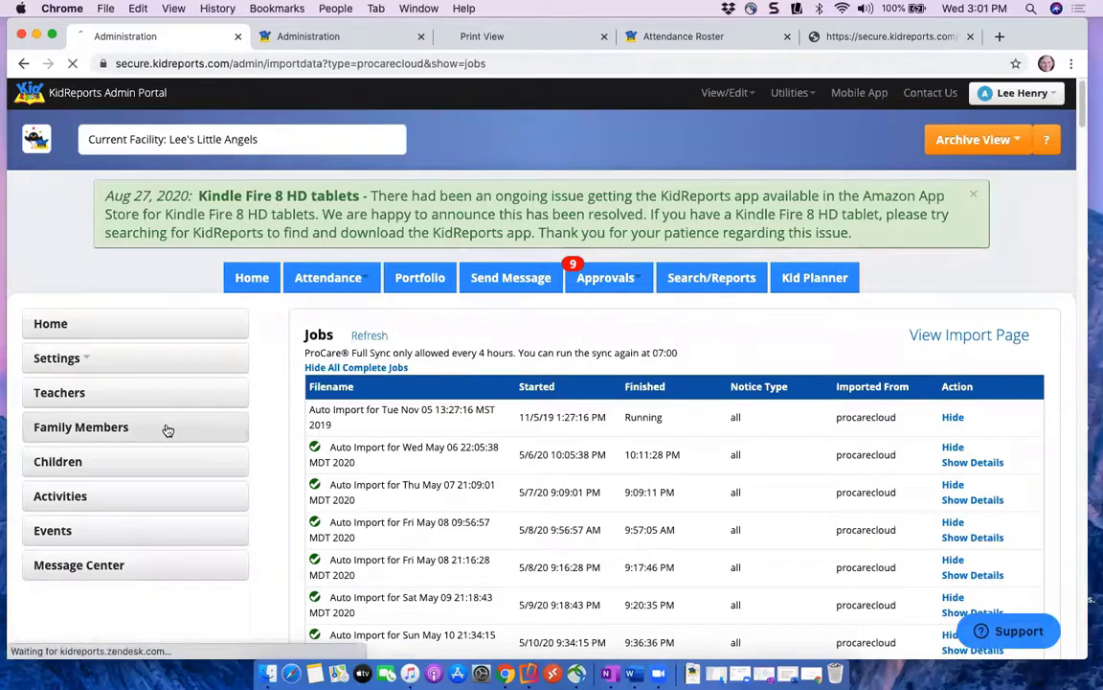
{"action": "scroll", "coordinate": [697, 467], "scroll_direction": "down", "scroll_amount": 5}
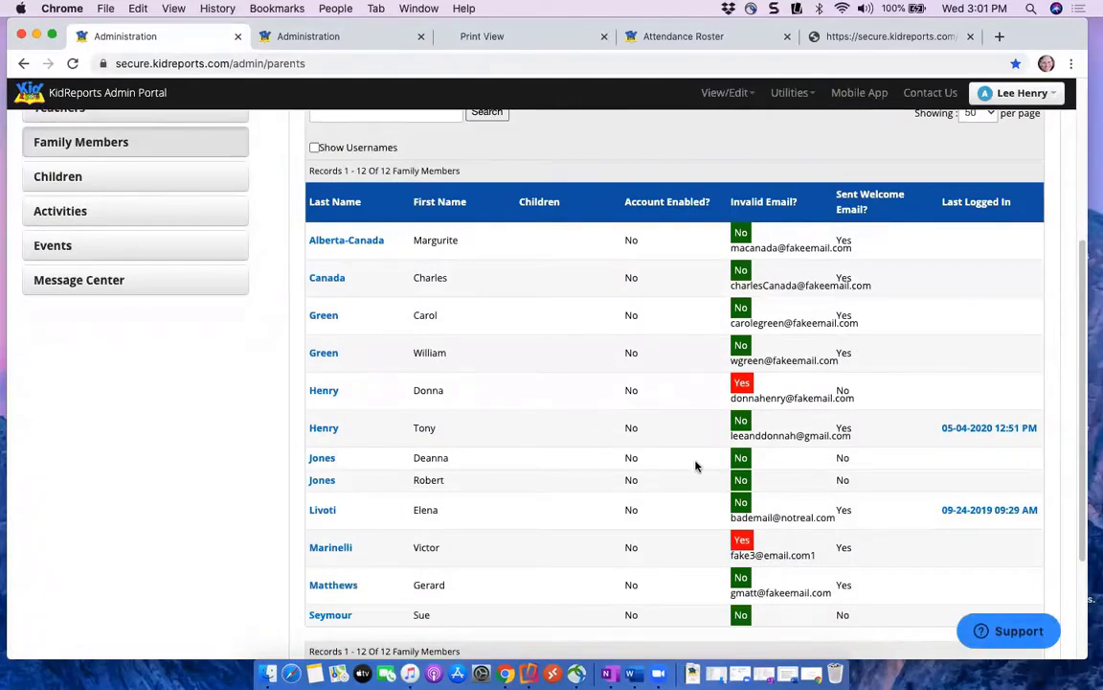
{"action": "scroll", "coordinate": [789, 391], "scroll_direction": "up", "scroll_amount": 5}
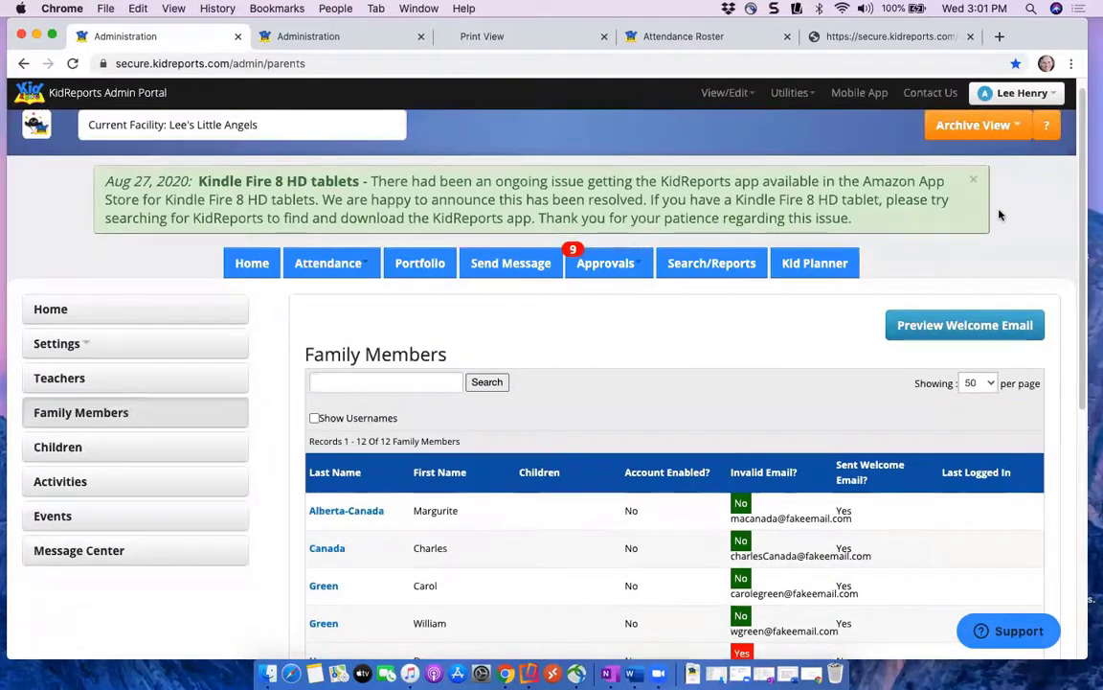
Switch back to Regular View, listing all 75 family members with their linked children
{"action": "left_click", "coordinate": [993, 139]}
{"action": "left_click", "coordinate": [988, 153]}
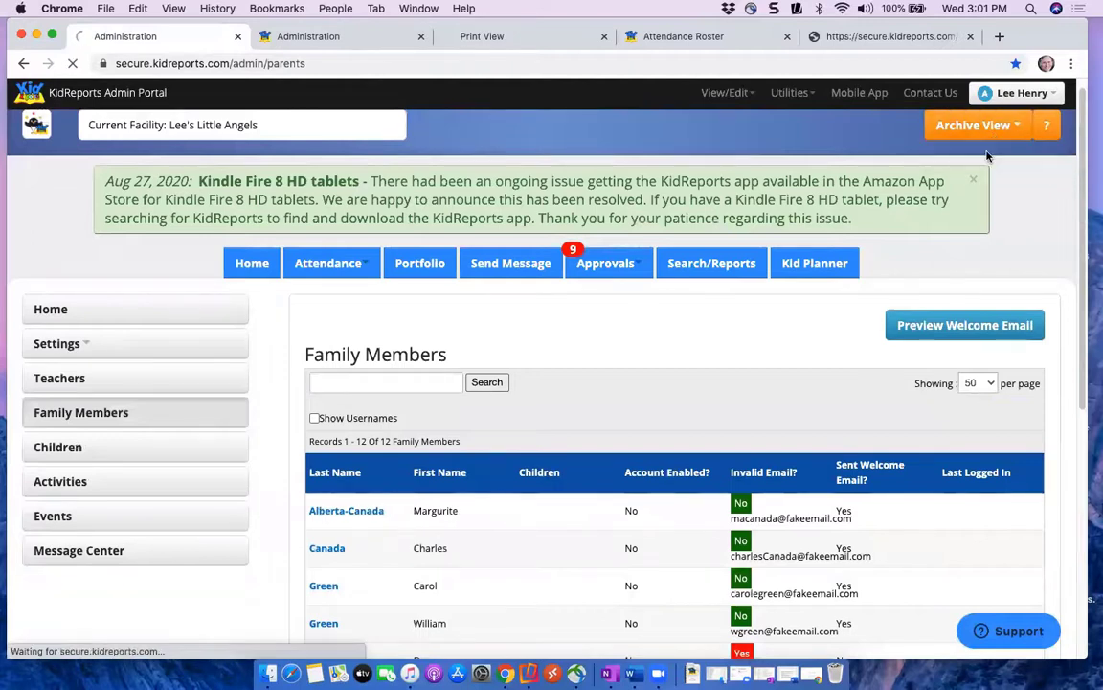
{"action": "scroll", "coordinate": [810, 364], "scroll_direction": "down", "scroll_amount": 5}
{"action": "scroll", "coordinate": [810, 364], "scroll_direction": "up", "scroll_amount": 5}
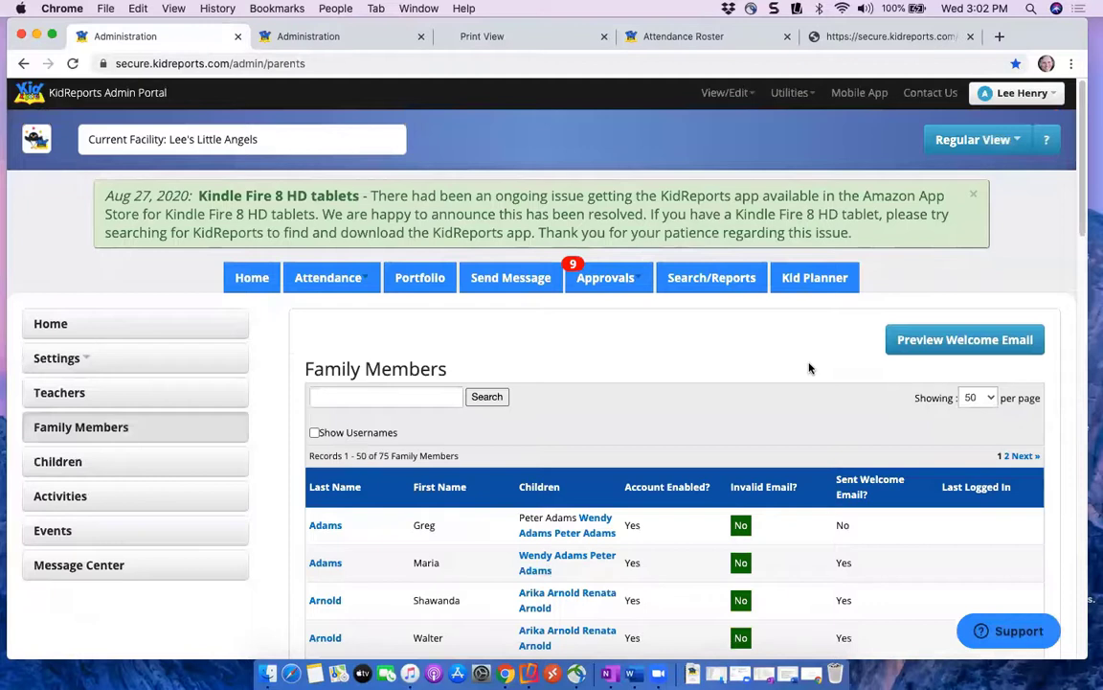